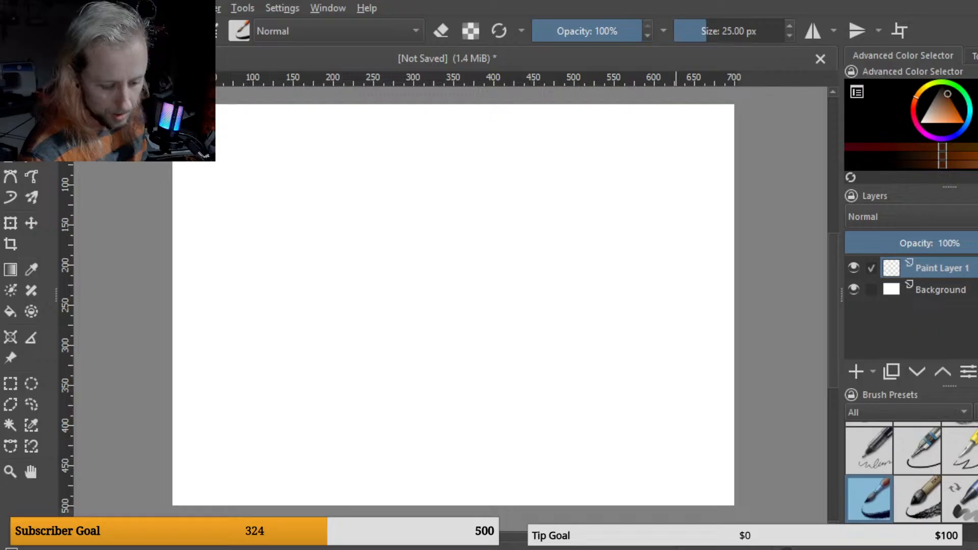
Step: Reduce the brush size to 10 px
scroll(912, 472, down, 4)
scroll(912, 473, up, 3)
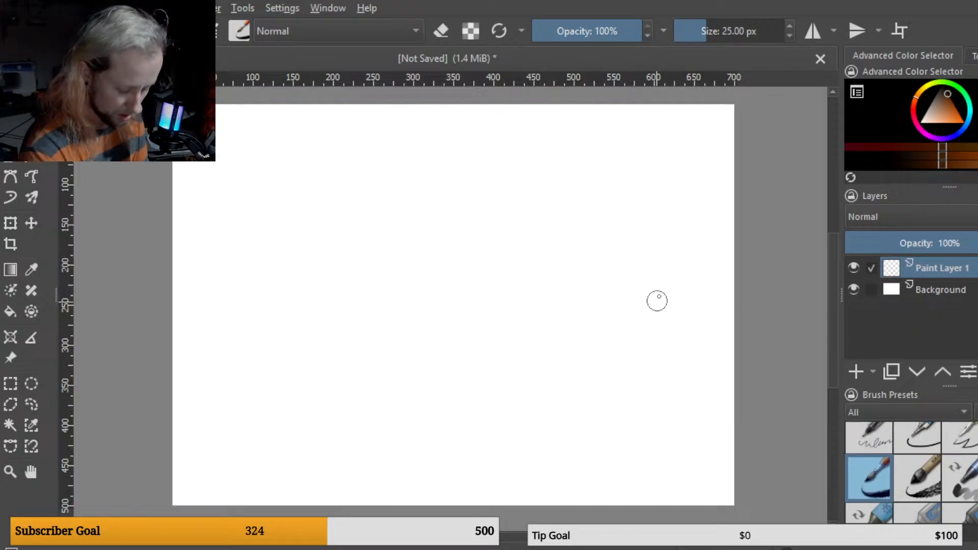
key(bracketleft)
key(bracketleft)
key(bracketleft)
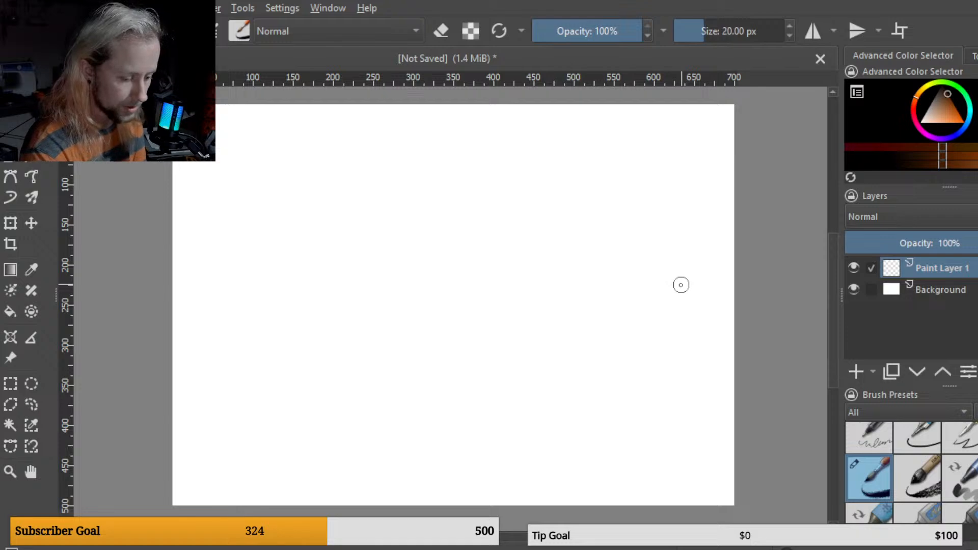
key(bracketleft)
key(bracketleft)
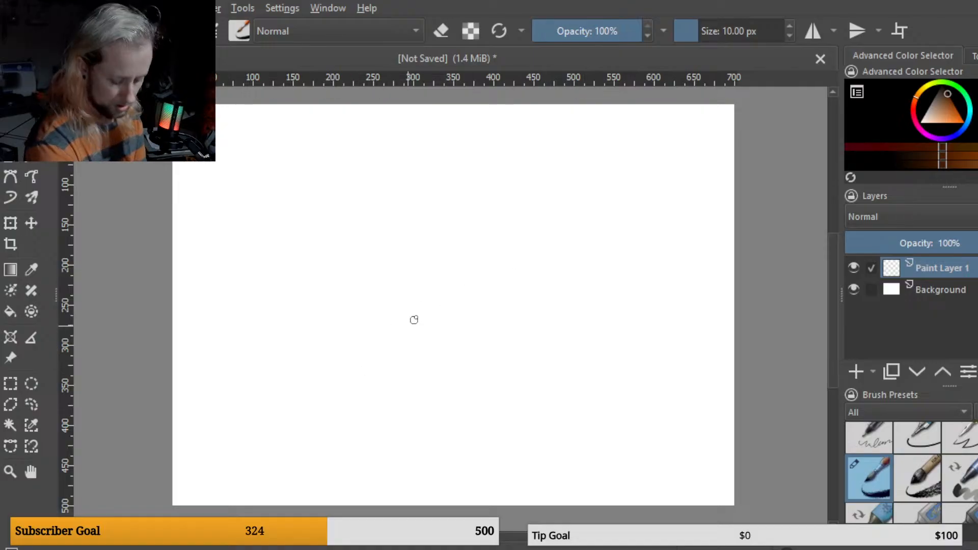
key(minus)
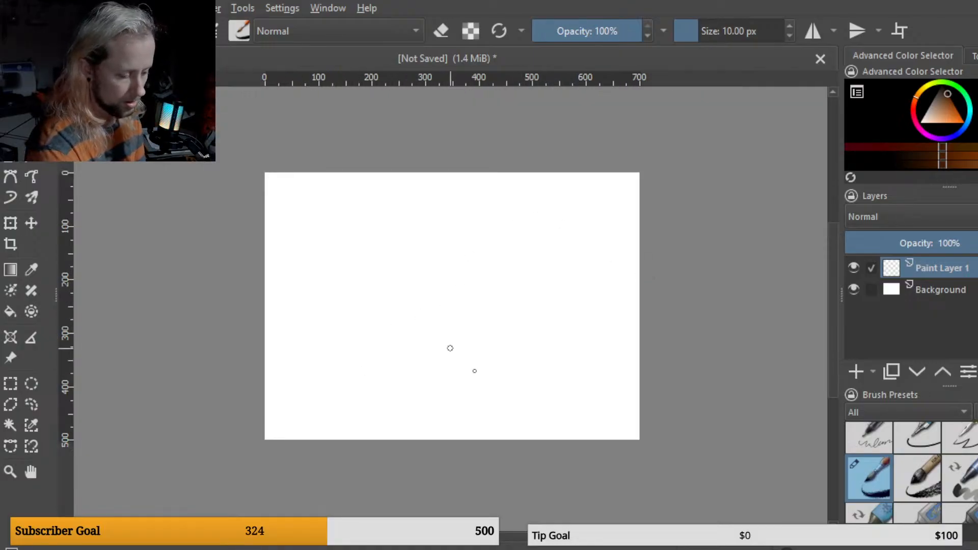
key(plus)
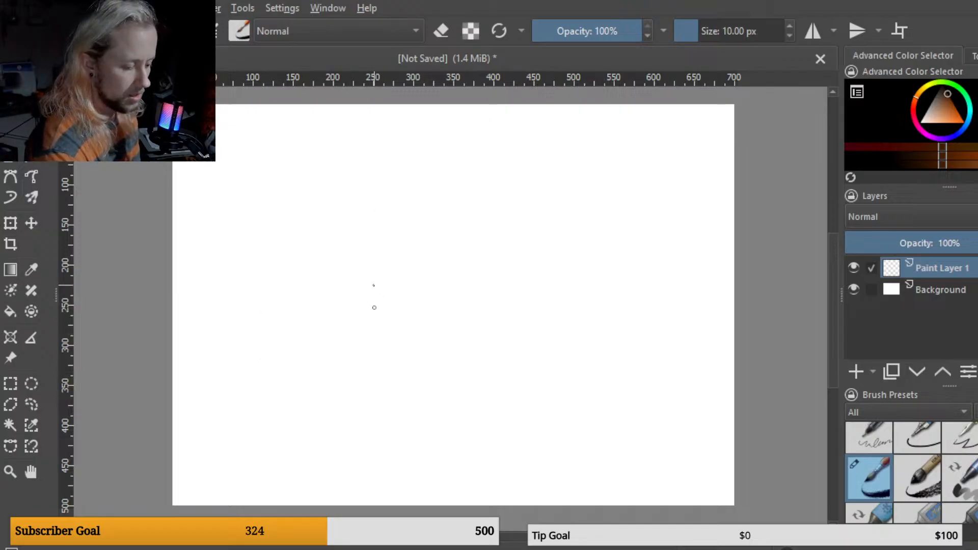
Step: Sketch the bottle's left side, left shoulder and neck, and its base line in the canvas centre
mouse_move(373, 284)
mouse_down()
mouse_move(371, 393)
mouse_move(376, 295)
mouse_move(378, 369)
mouse_up()
mouse_move(369, 332)
mouse_down()
mouse_move(391, 260)
mouse_move(371, 395)
mouse_up()
mouse_move(370, 349)
mouse_down()
mouse_move(371, 416)
mouse_move(411, 422)
mouse_up()
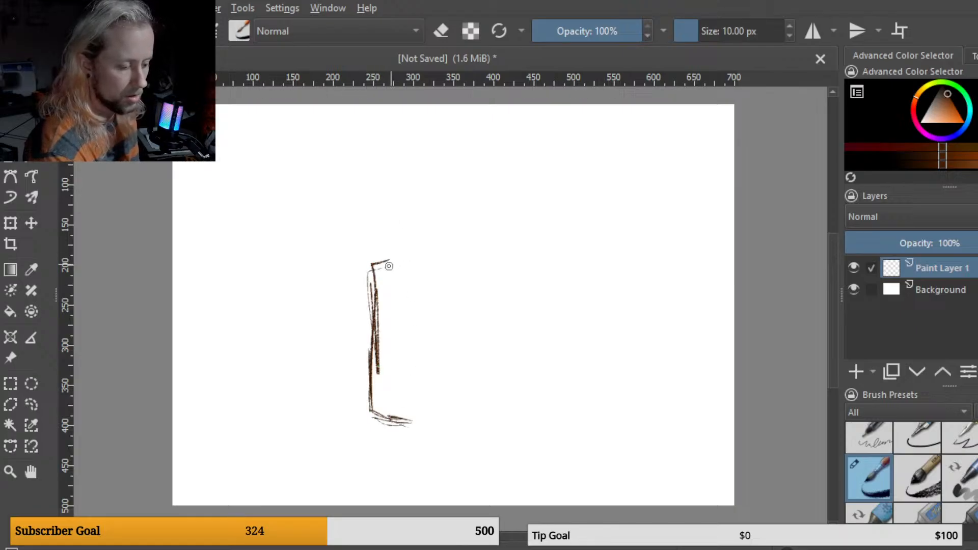
drag(380, 263, 406, 254)
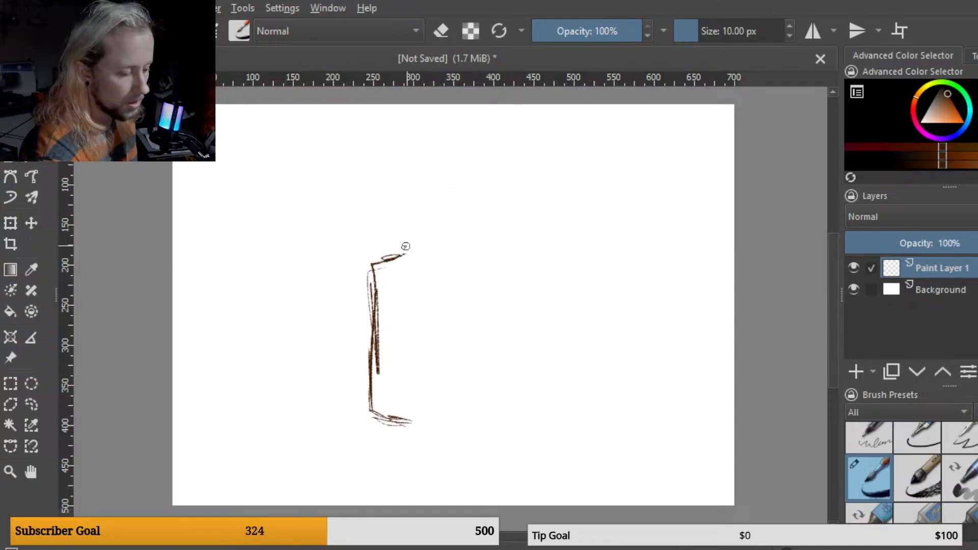
mouse_move(405, 226)
mouse_down()
mouse_move(404, 198)
mouse_move(404, 253)
mouse_up()
mouse_move(404, 195)
mouse_down()
mouse_move(401, 255)
mouse_move(373, 268)
mouse_up()
drag(379, 264, 376, 345)
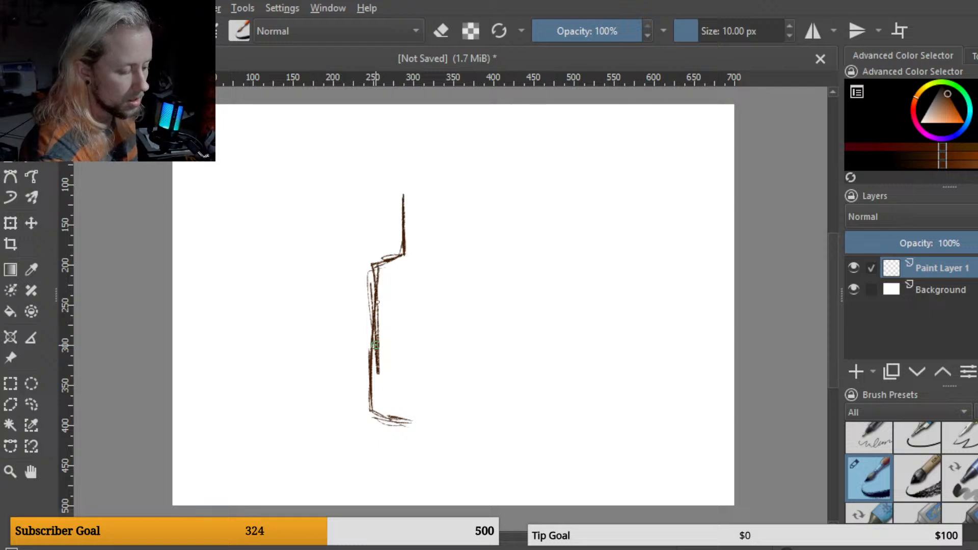
drag(377, 275, 368, 387)
mouse_move(405, 417)
mouse_down()
mouse_move(476, 407)
mouse_move(437, 424)
mouse_move(472, 421)
mouse_up()
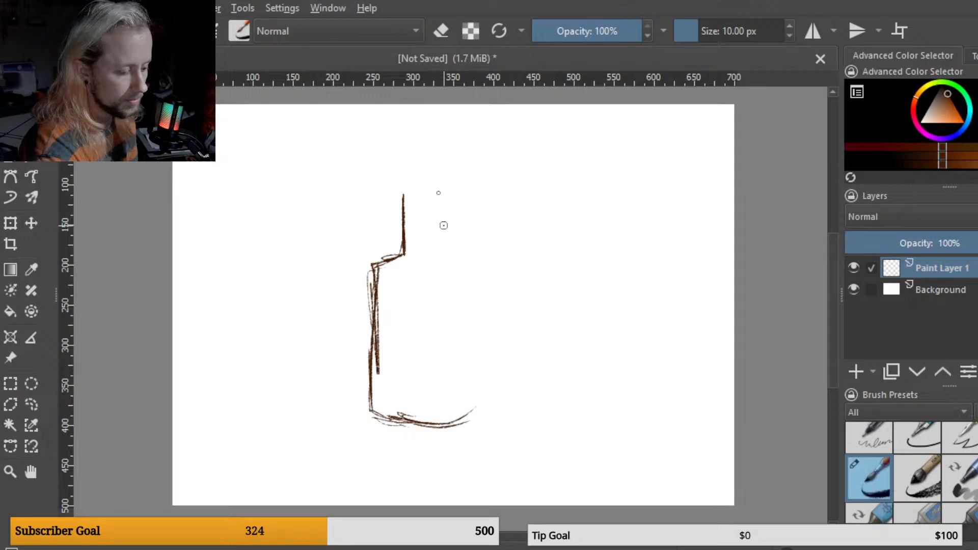
Step: Sketch the bottle's right neck, shoulder and side, and reinforce its left side
mouse_move(438, 194)
mouse_down()
mouse_move(438, 252)
mouse_move(438, 205)
mouse_move(439, 254)
mouse_move(471, 283)
mouse_move(447, 262)
mouse_move(480, 355)
mouse_up()
drag(471, 279, 474, 405)
mouse_move(471, 318)
mouse_down()
mouse_move(472, 414)
mouse_move(472, 296)
mouse_up()
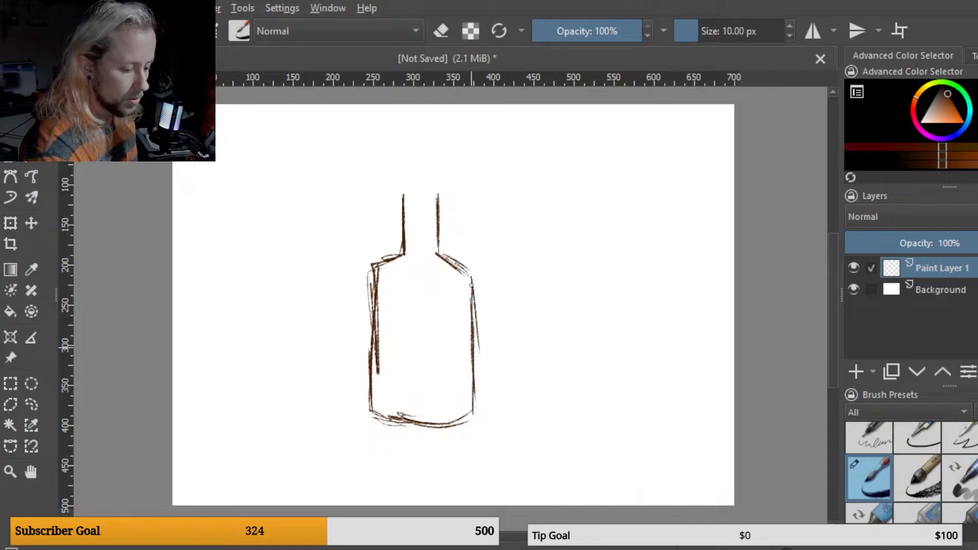
drag(388, 415, 375, 370)
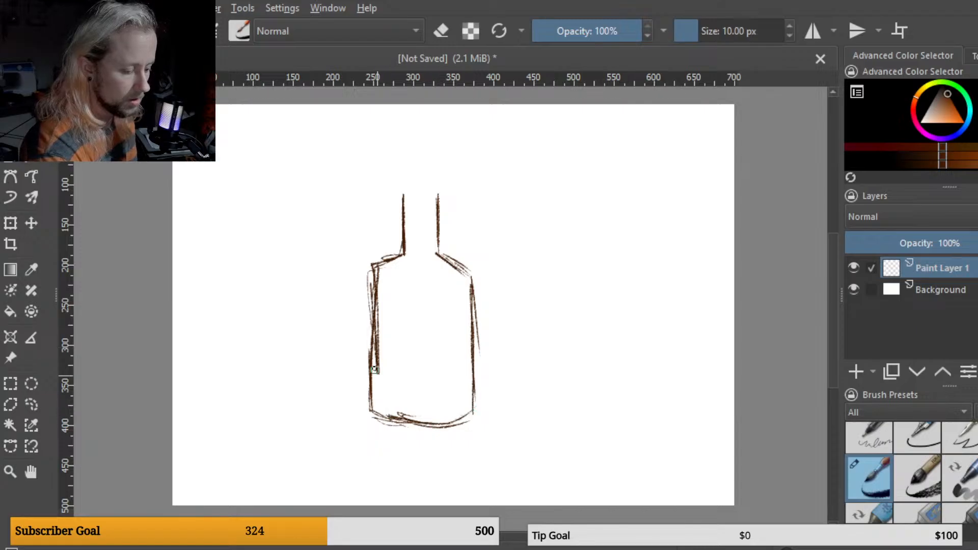
drag(375, 331, 373, 401)
mouse_move(372, 268)
mouse_down()
mouse_move(373, 333)
mouse_move(373, 310)
mouse_up()
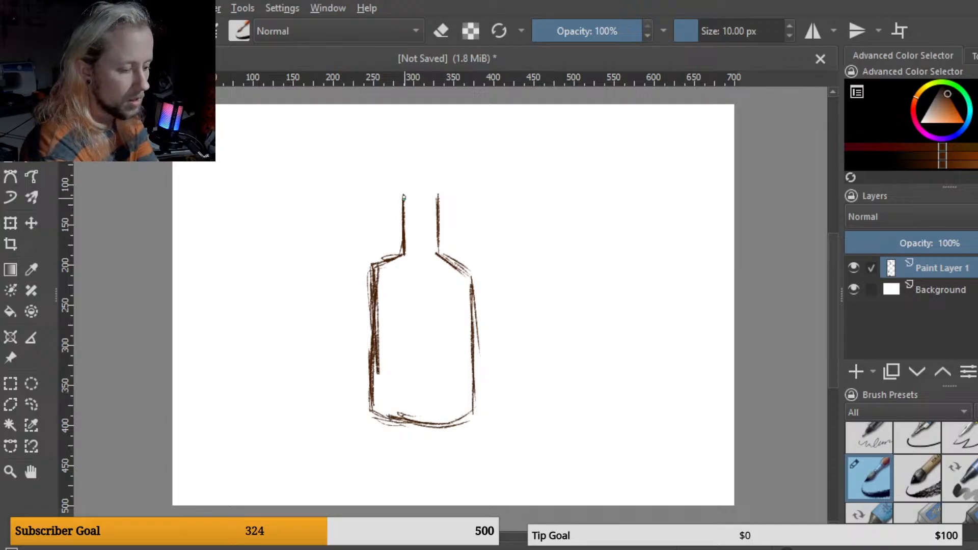
Step: Draw the lip at the top of the bottle's neck, undoing the last stroke
mouse_move(399, 189)
mouse_down()
mouse_move(399, 200)
mouse_move(409, 184)
mouse_up()
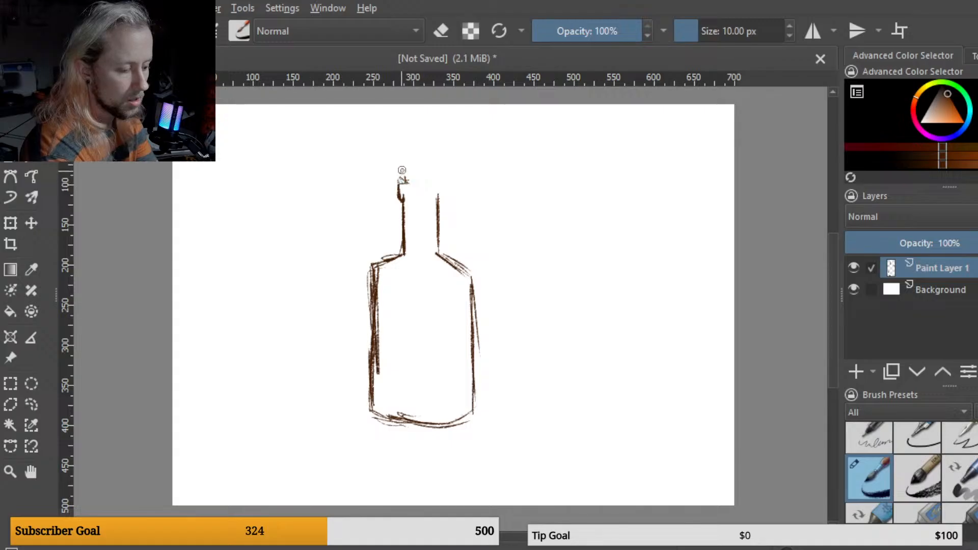
mouse_move(401, 171)
mouse_down()
mouse_move(446, 168)
mouse_move(427, 165)
mouse_move(444, 176)
mouse_up()
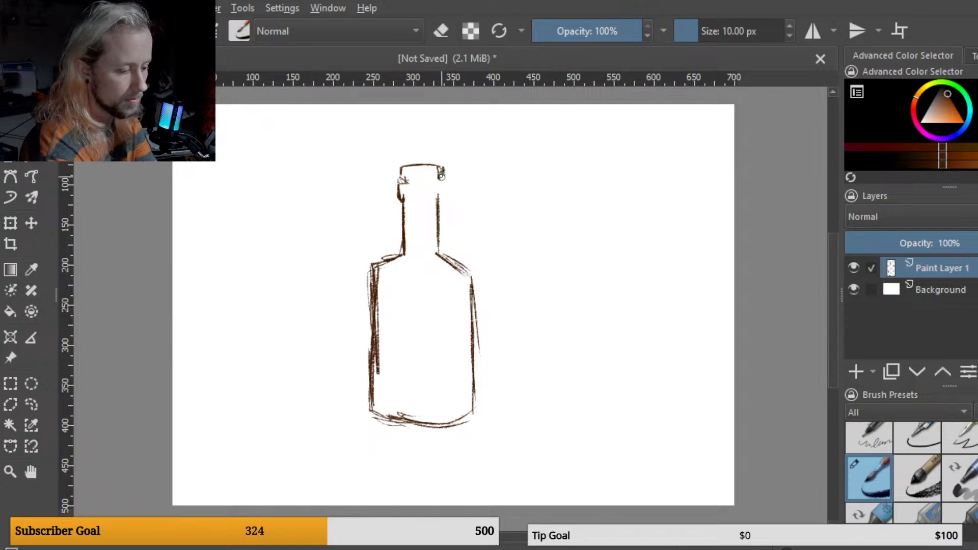
drag(434, 183, 437, 182)
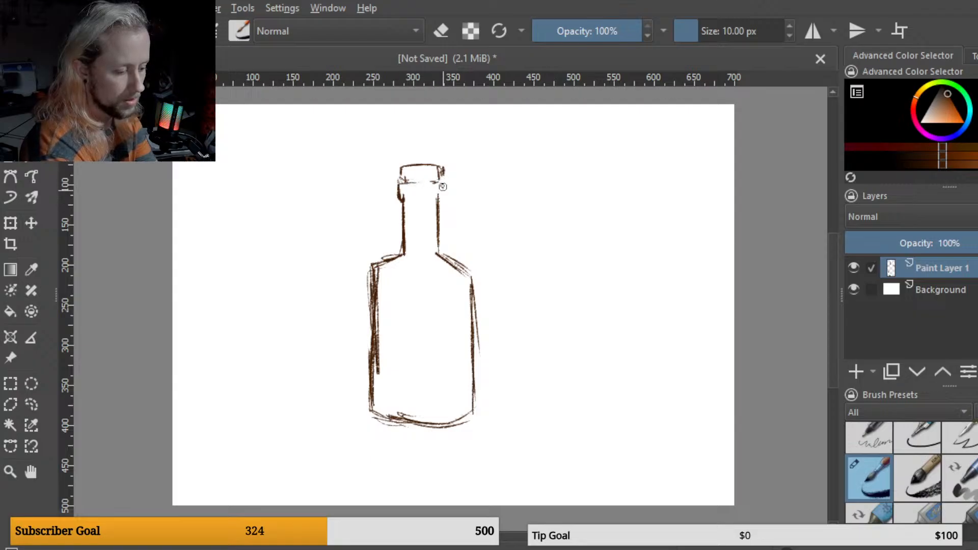
drag(443, 185, 442, 201)
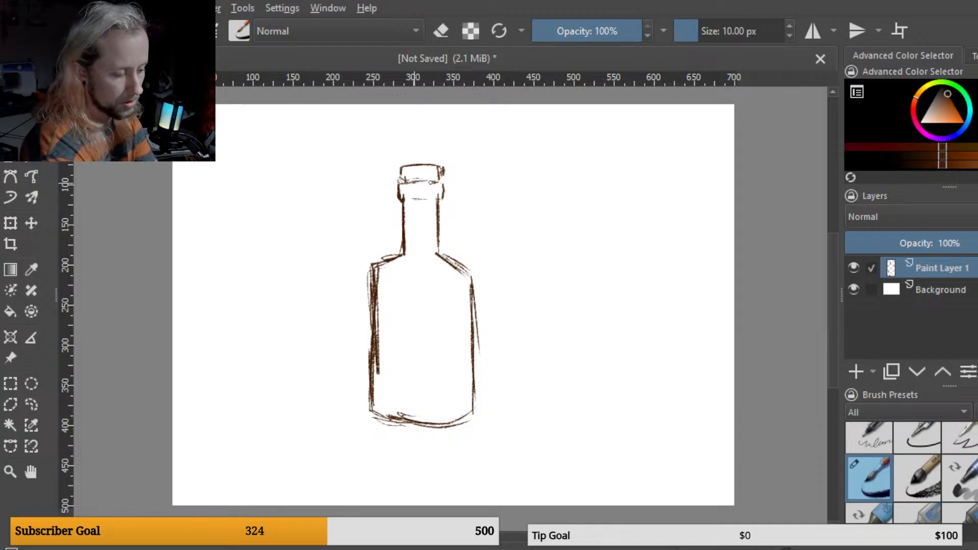
key(ctrl+z)
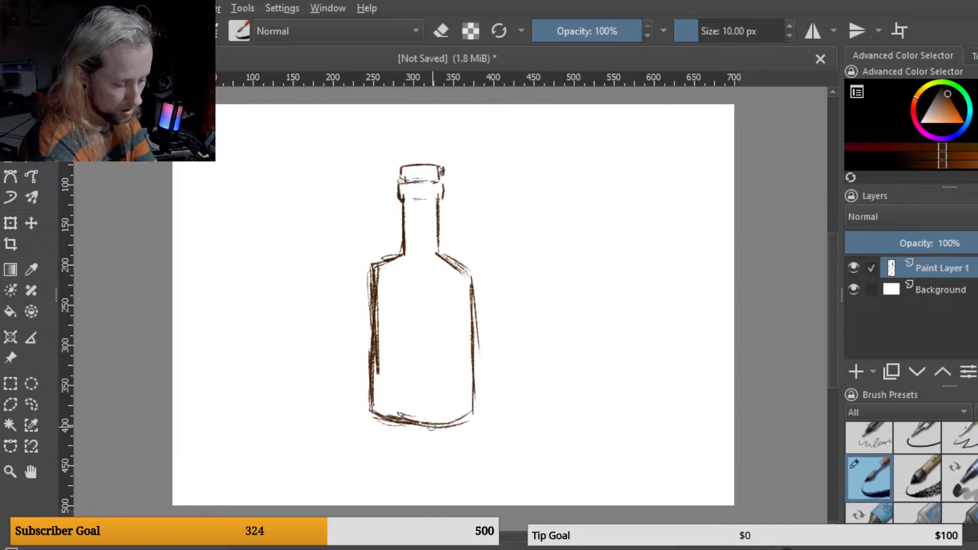
Step: Strengthen the bottle's sides, base and shoulder with additional strokes
drag(455, 421, 474, 411)
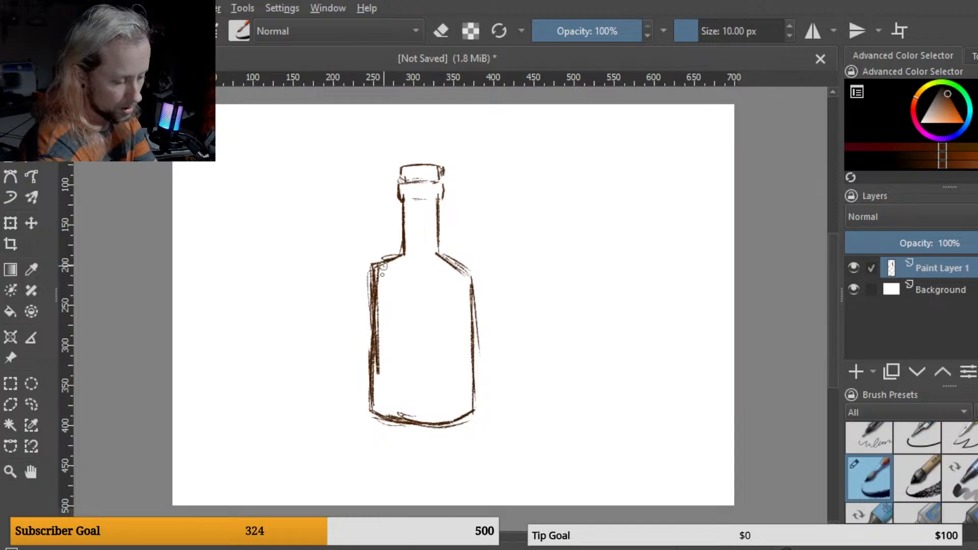
mouse_move(385, 263)
mouse_down()
mouse_move(371, 379)
mouse_move(372, 337)
mouse_move(381, 424)
mouse_up()
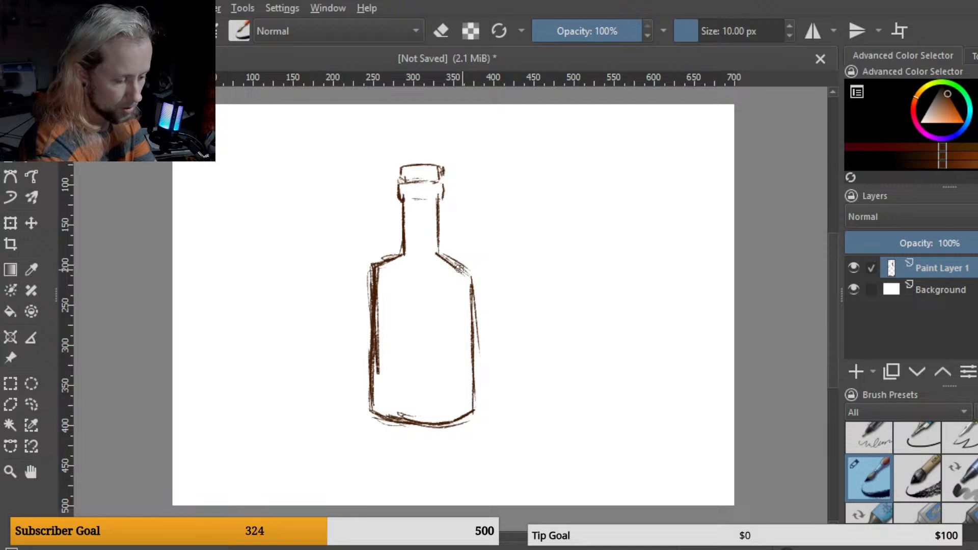
mouse_move(444, 255)
mouse_down()
mouse_move(479, 281)
mouse_move(462, 267)
mouse_move(478, 285)
mouse_move(466, 272)
mouse_move(476, 280)
mouse_move(474, 267)
mouse_move(473, 407)
mouse_up()
drag(470, 356, 472, 419)
drag(476, 312, 469, 362)
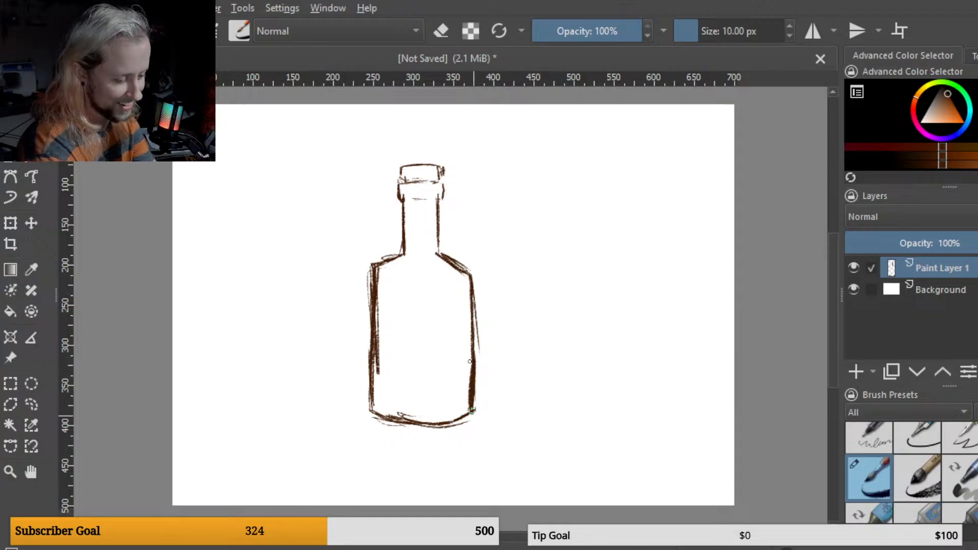
drag(376, 355, 372, 416)
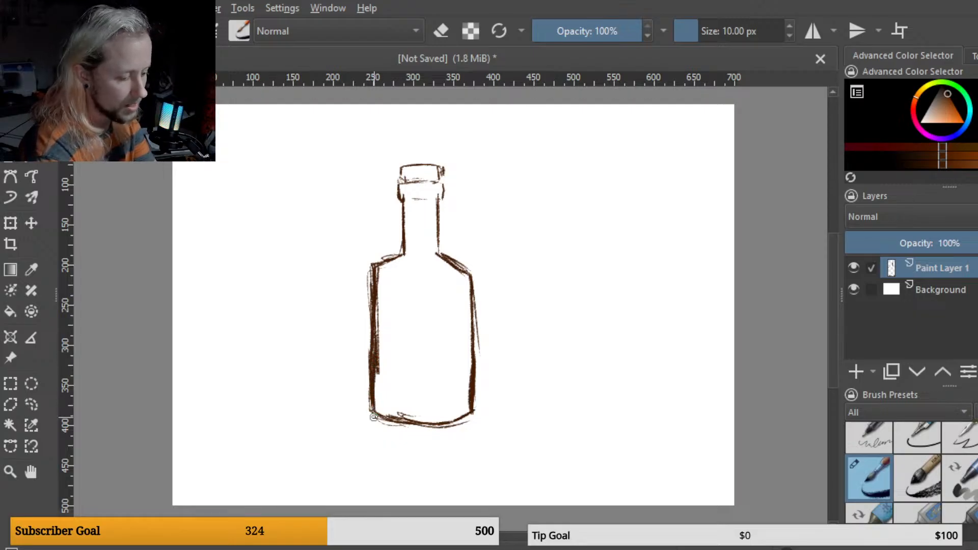
drag(392, 271, 400, 273)
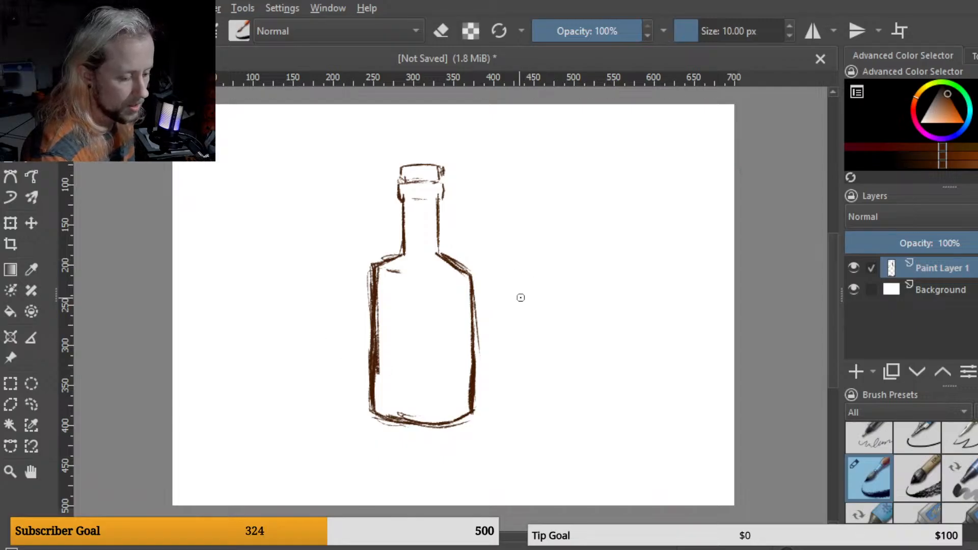
Step: Sketch a glass's left side, bottom and right side to the right of the bottle
mouse_move(523, 293)
mouse_down()
mouse_move(530, 377)
mouse_move(547, 416)
mouse_move(521, 298)
mouse_up()
mouse_move(539, 399)
mouse_down()
mouse_move(544, 409)
mouse_move(523, 319)
mouse_move(525, 331)
mouse_up()
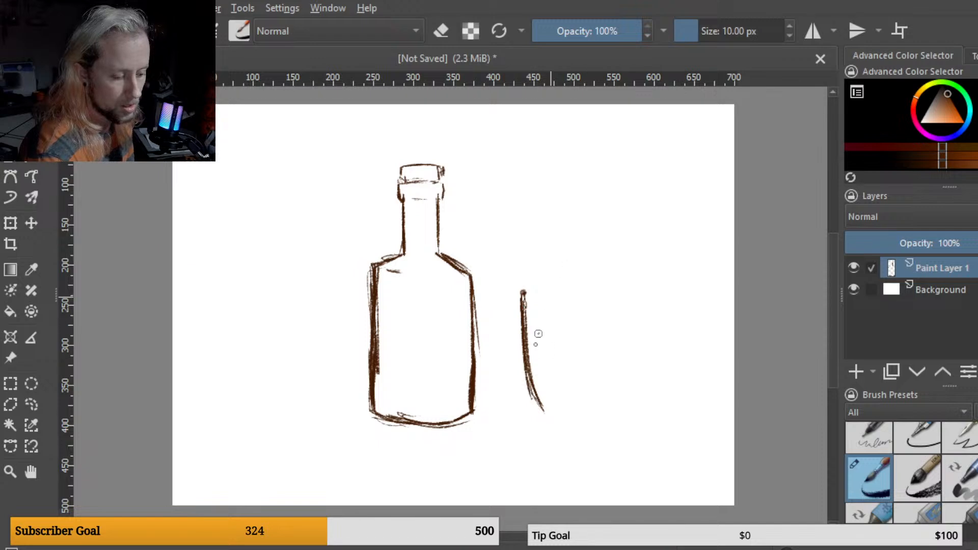
mouse_move(528, 370)
mouse_down()
mouse_move(542, 412)
mouse_move(636, 411)
mouse_up()
drag(648, 292, 630, 412)
mouse_move(640, 372)
mouse_down()
mouse_move(620, 435)
mouse_move(590, 424)
mouse_move(633, 423)
mouse_move(620, 419)
mouse_up()
drag(586, 423, 621, 414)
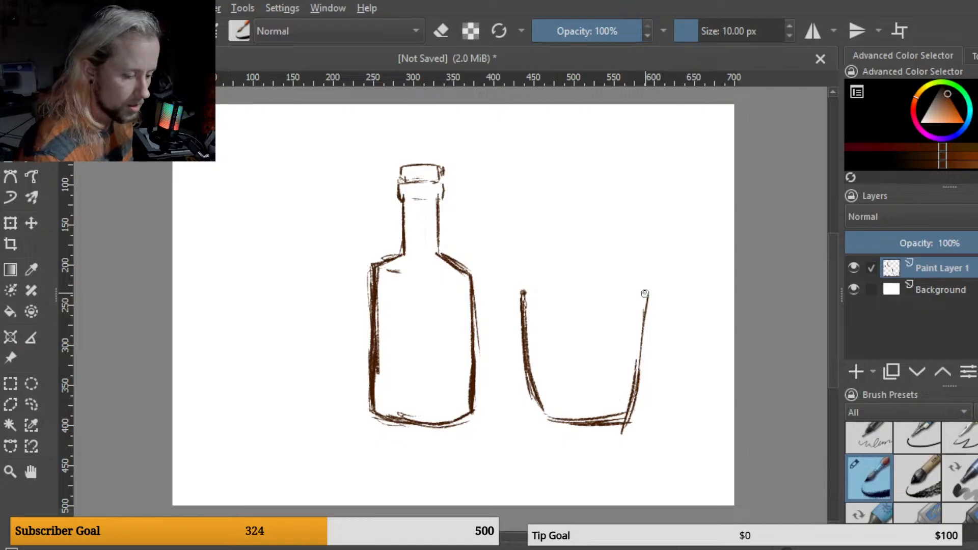
Step: Reinforce the glass's right side and draw its elliptical rim
drag(645, 291, 635, 384)
drag(640, 344, 625, 414)
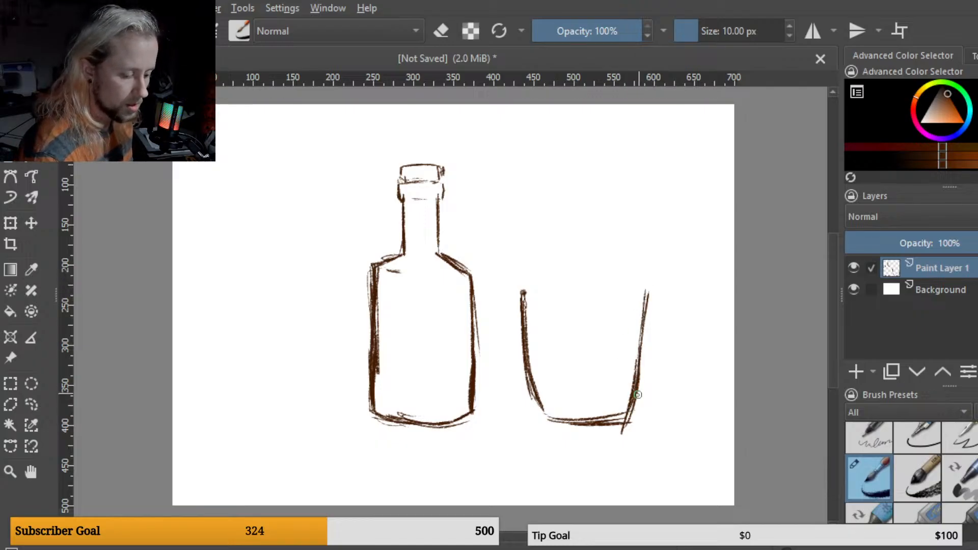
drag(539, 297, 642, 294)
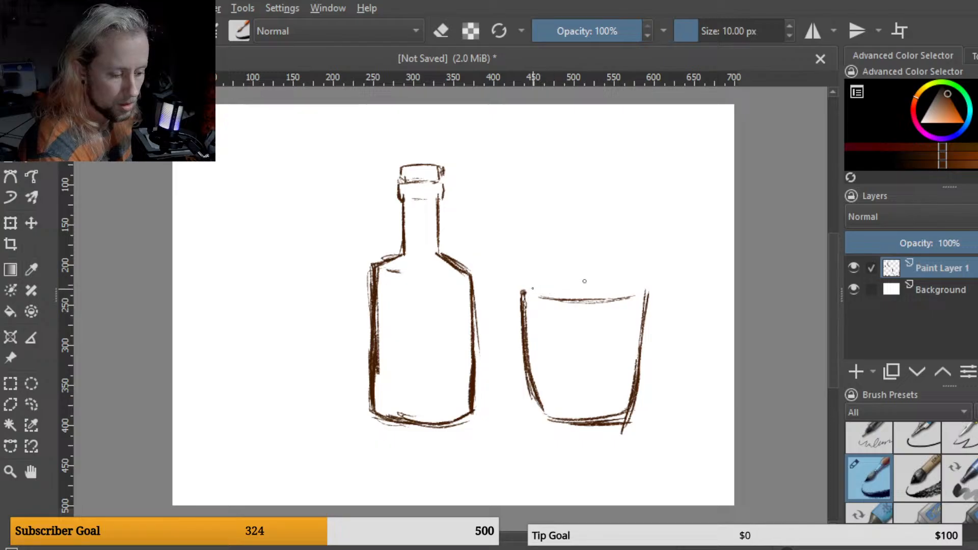
drag(535, 288, 588, 281)
drag(648, 287, 591, 281)
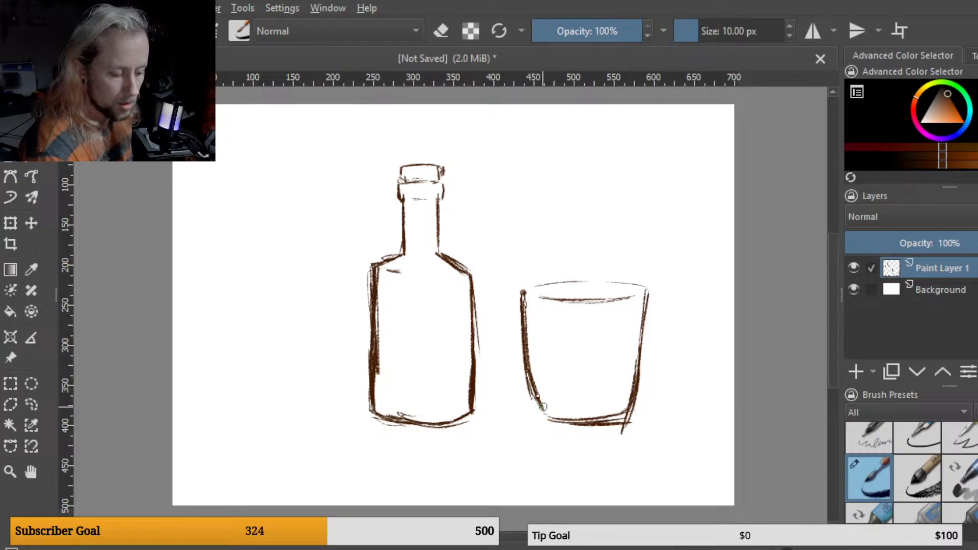
Step: Thicken the glass's lower left side and draw an elliptical saucer beneath the glass
mouse_move(527, 329)
mouse_down()
mouse_move(552, 411)
mouse_move(535, 345)
mouse_move(538, 405)
mouse_up()
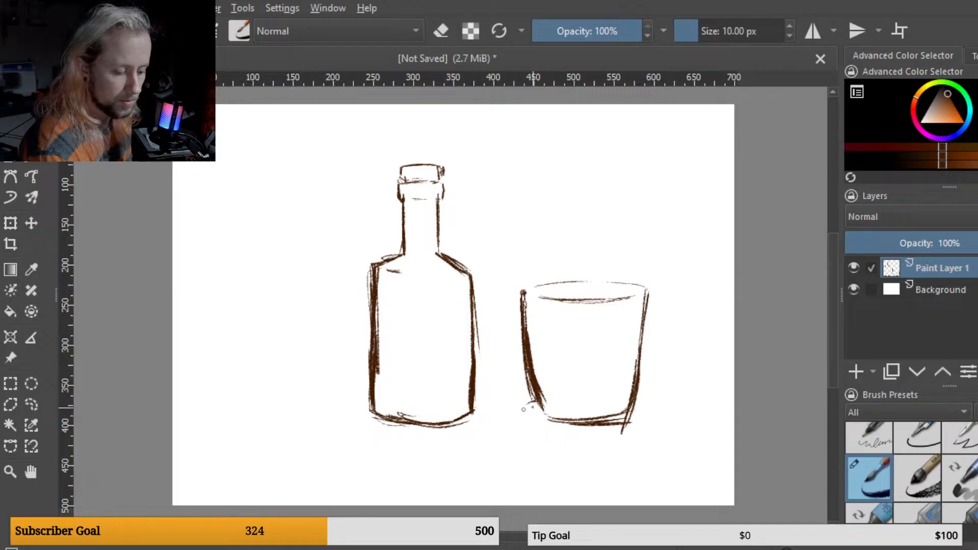
drag(537, 400, 530, 421)
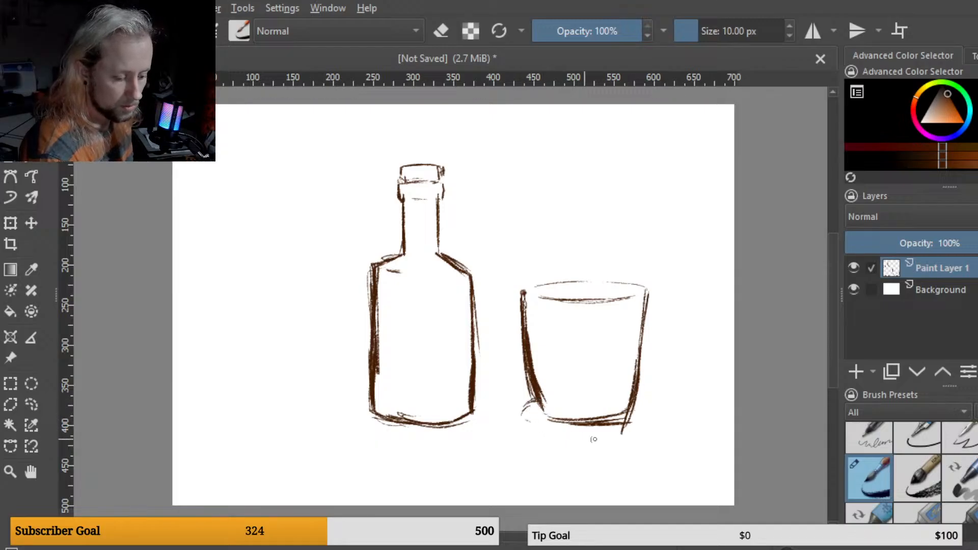
mouse_move(634, 399)
mouse_down()
mouse_move(661, 406)
mouse_move(639, 402)
mouse_move(652, 408)
mouse_move(646, 423)
mouse_move(655, 417)
mouse_move(620, 441)
mouse_move(654, 411)
mouse_move(596, 432)
mouse_move(646, 424)
mouse_move(556, 434)
mouse_move(594, 422)
mouse_up()
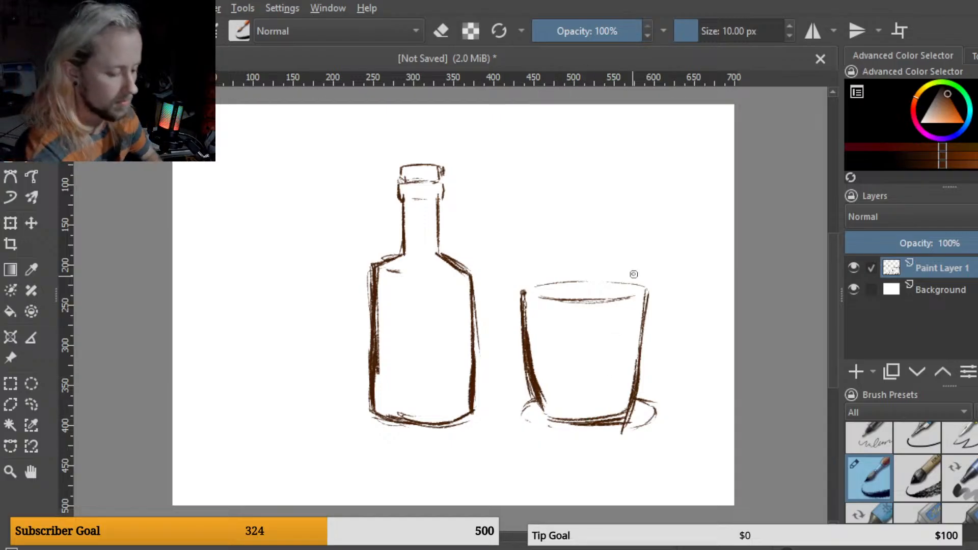
mouse_move(544, 425)
mouse_down()
mouse_move(582, 435)
mouse_move(626, 432)
mouse_up()
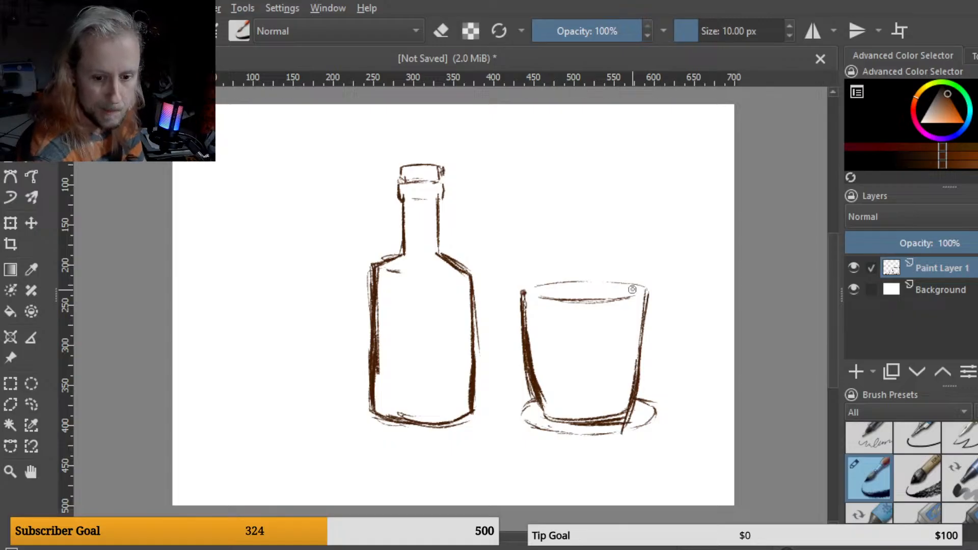
Step: Thicken the saucer's front edge with short strokes and switch the brush to eraser mode
key(e)
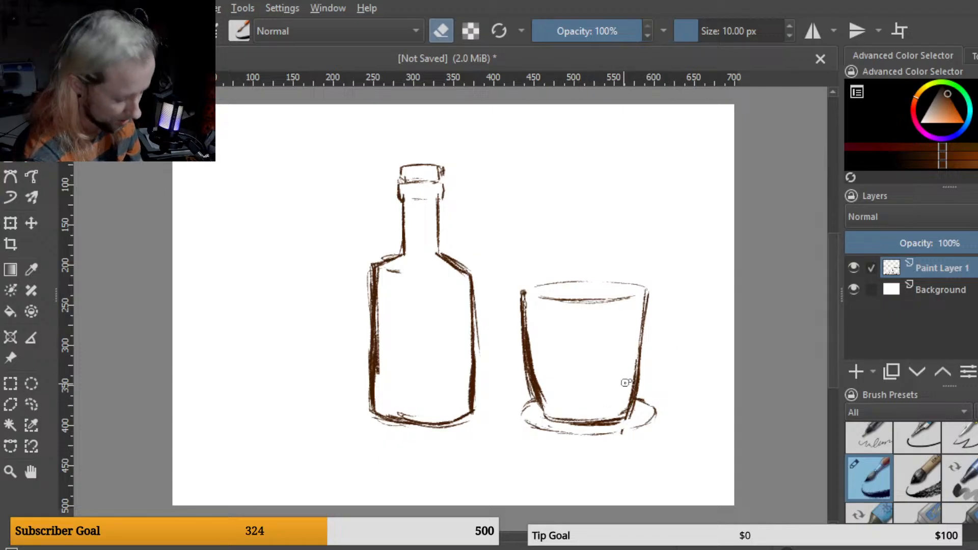
key(e)
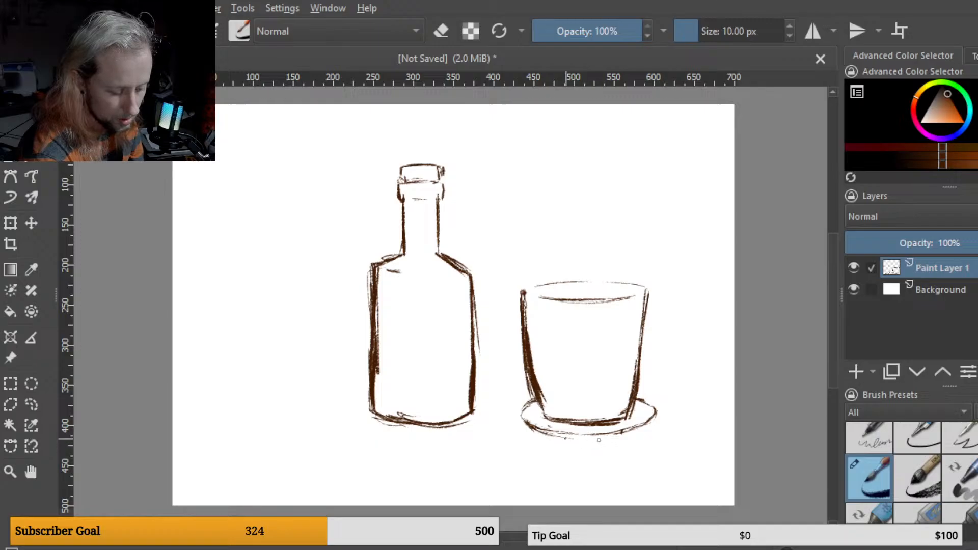
drag(589, 440, 627, 433)
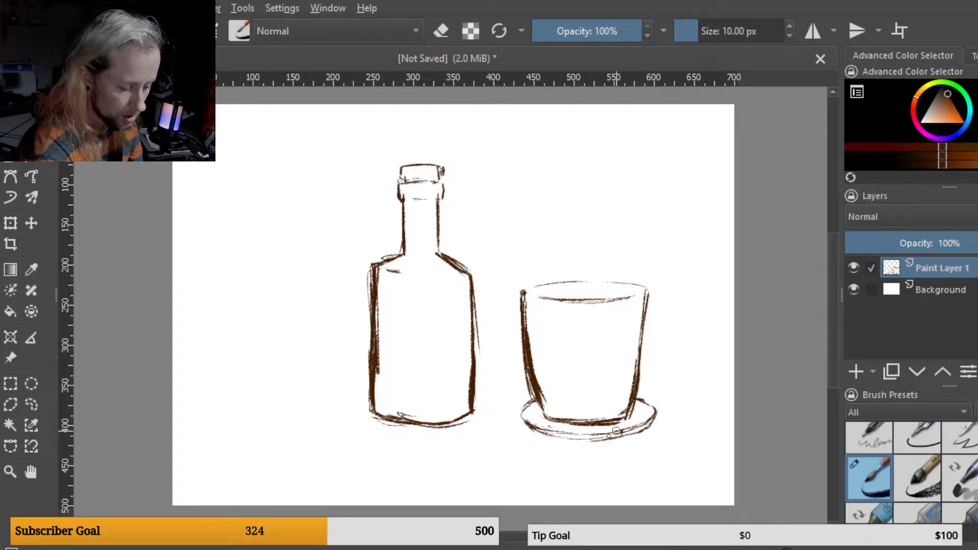
mouse_move(600, 442)
mouse_down()
mouse_move(562, 439)
mouse_move(610, 441)
mouse_move(563, 443)
mouse_move(579, 415)
mouse_move(595, 434)
mouse_move(585, 434)
mouse_move(592, 416)
mouse_move(599, 443)
mouse_move(570, 443)
mouse_move(593, 444)
mouse_up()
key(e)
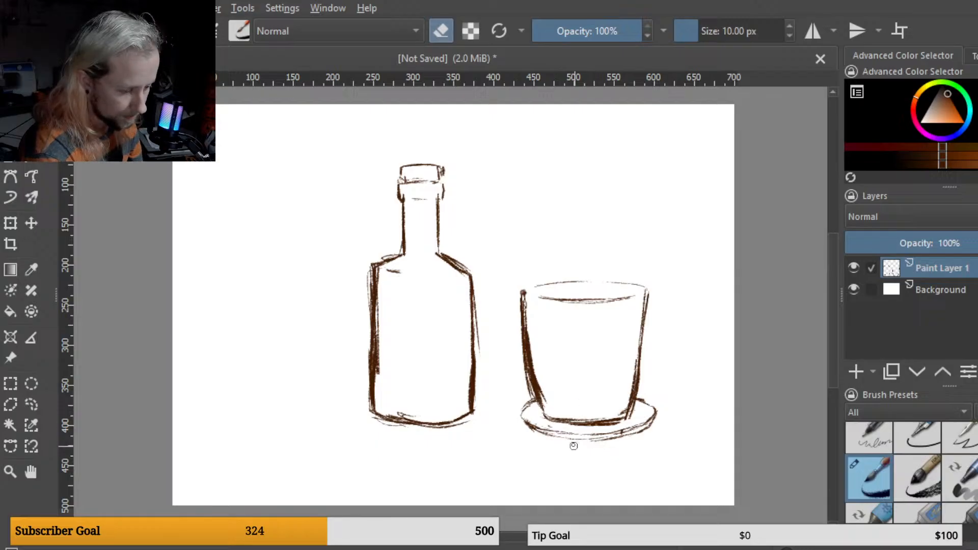
Step: Switch back to the brush and refine the glass's inner rim, top rim and right side with short strokes
key(e)
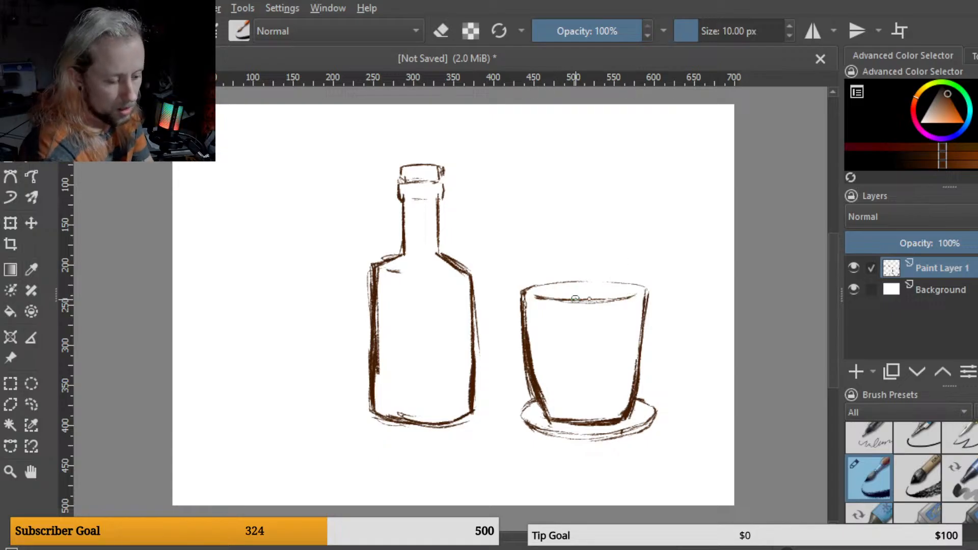
drag(594, 301, 617, 300)
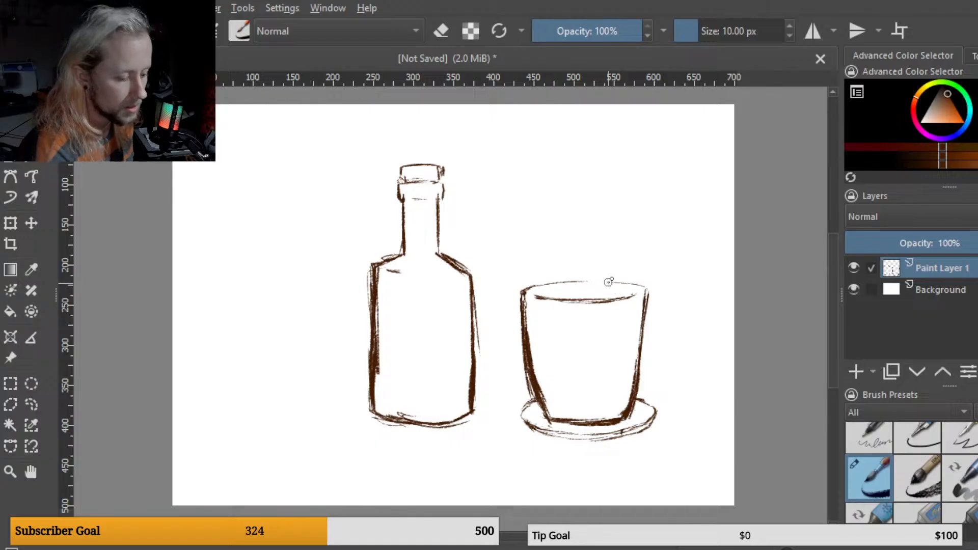
drag(609, 280, 641, 286)
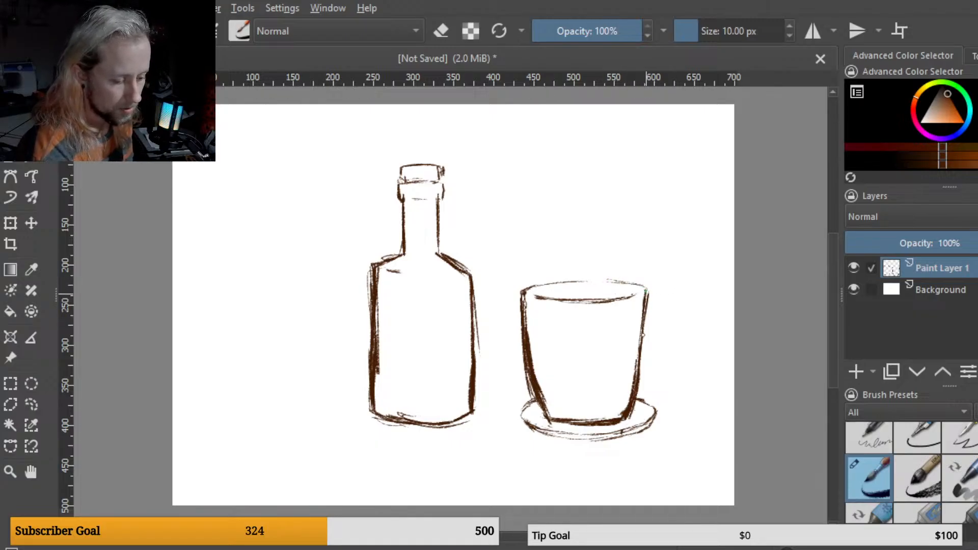
drag(647, 289, 644, 312)
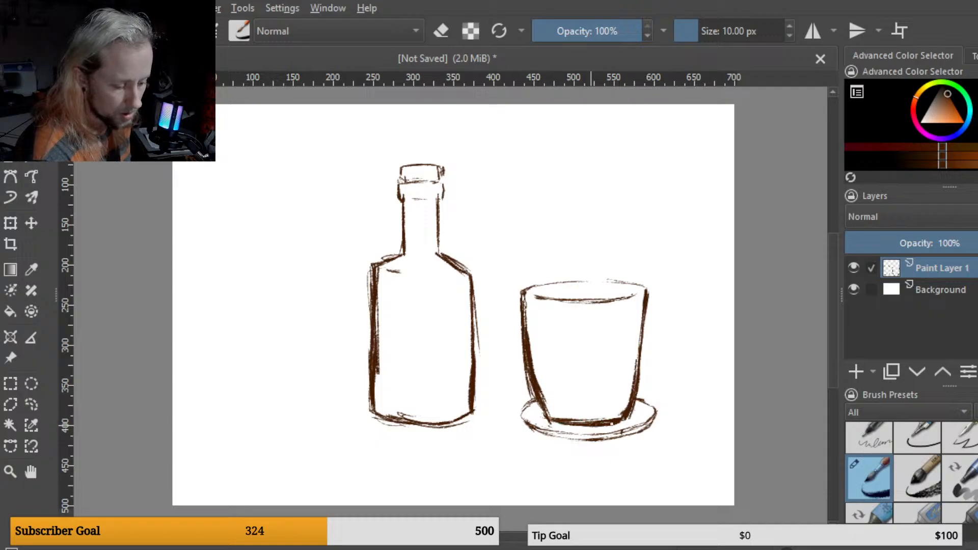
mouse_move(611, 423)
mouse_down()
mouse_move(552, 423)
mouse_move(615, 422)
mouse_up()
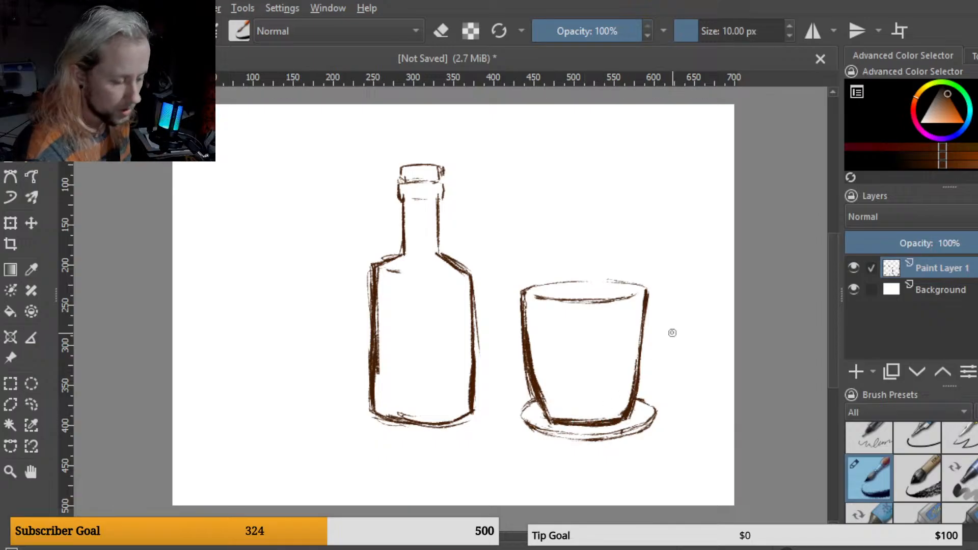
Step: Switch to the eraser and erase the doubled lines along the bottle's left and right sides
key(e)
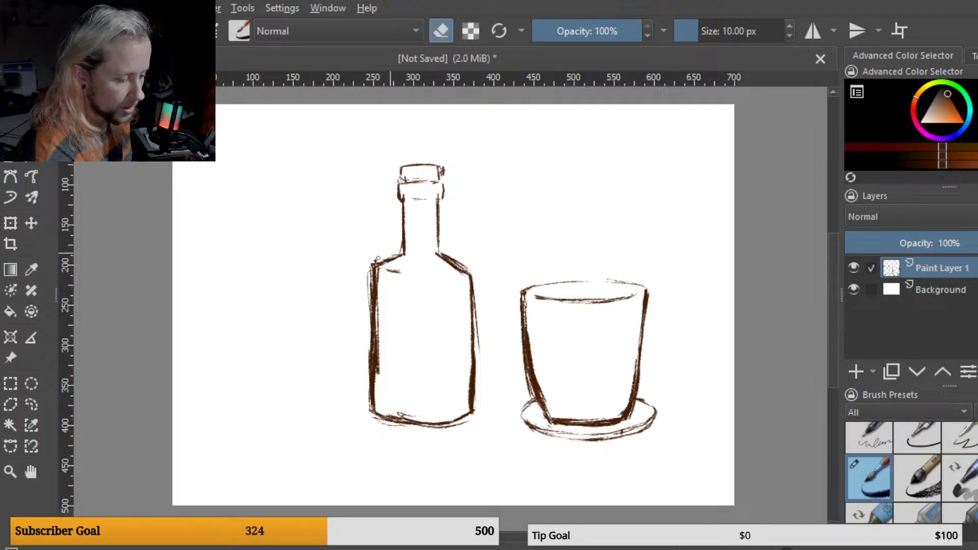
mouse_move(375, 259)
mouse_down()
mouse_move(364, 294)
mouse_move(383, 240)
mouse_move(369, 269)
mouse_move(371, 340)
mouse_up()
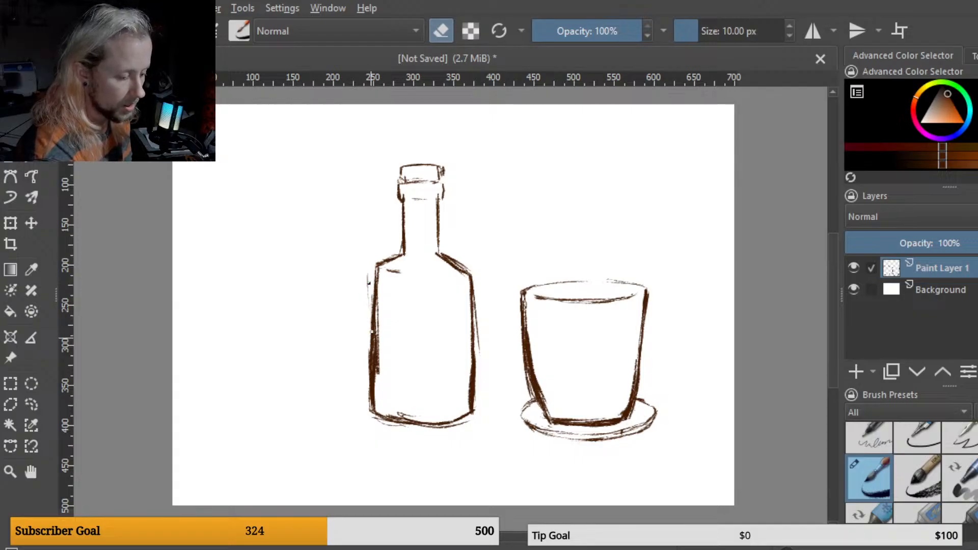
drag(369, 294, 369, 344)
mouse_move(370, 378)
mouse_down()
mouse_move(371, 329)
mouse_move(371, 413)
mouse_up()
drag(380, 347, 379, 374)
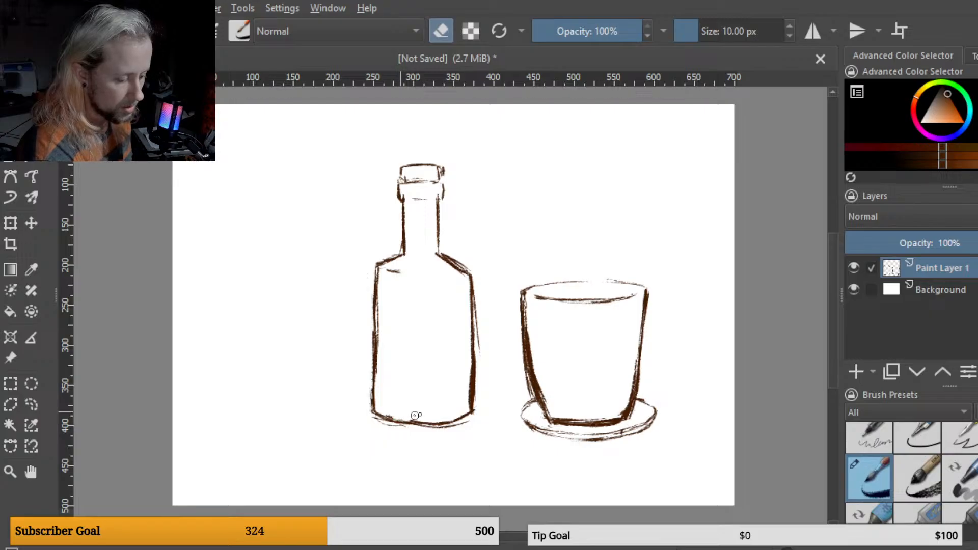
drag(478, 337, 475, 421)
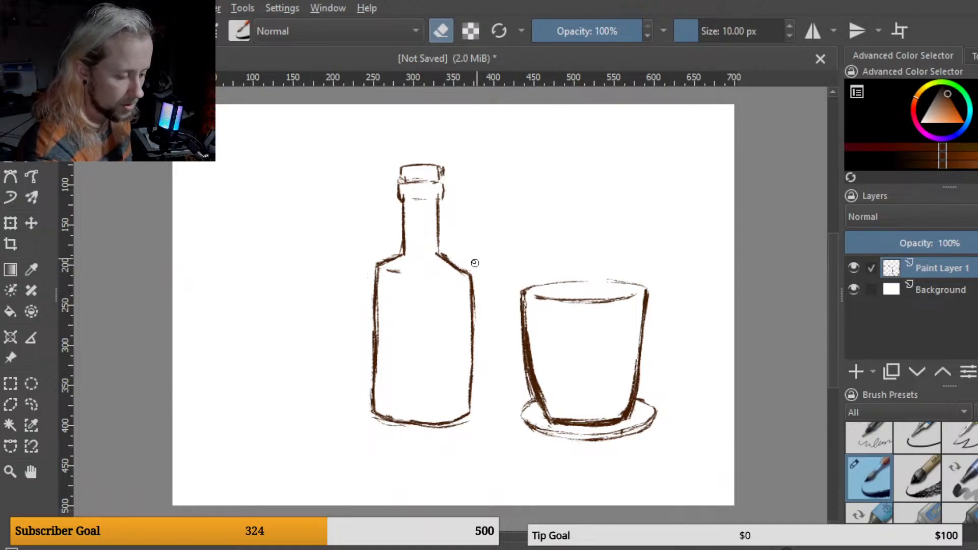
Step: Switch back to the brush and redraw the bottle's left shoulder, left side and right side
key(e)
mouse_move(404, 254)
mouse_down()
mouse_move(378, 263)
mouse_move(377, 307)
mouse_move(376, 270)
mouse_move(377, 337)
mouse_up()
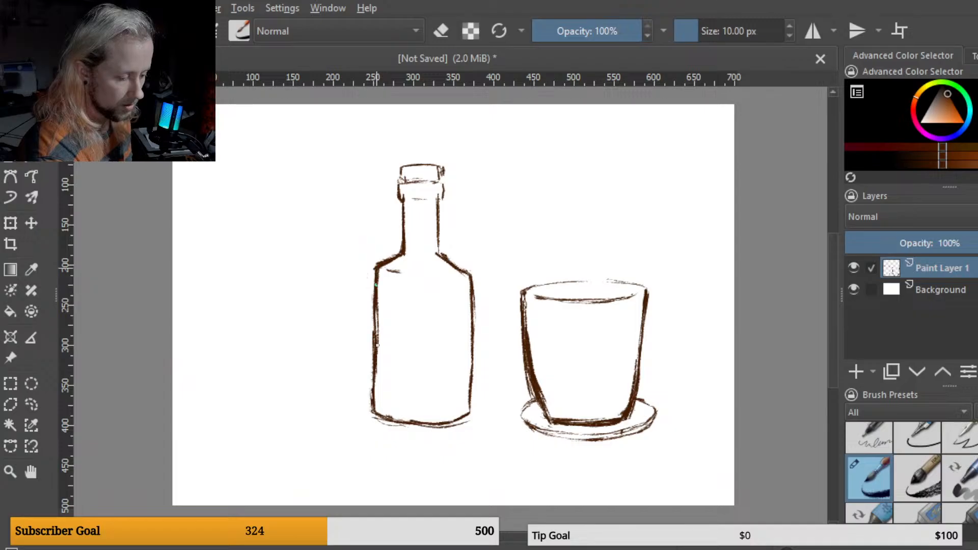
drag(376, 271, 378, 342)
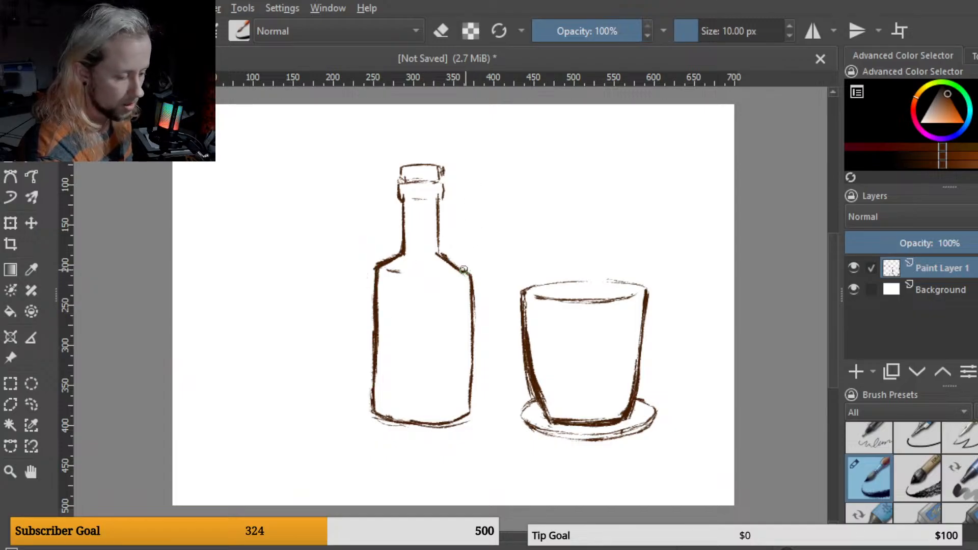
mouse_move(468, 276)
mouse_down()
mouse_move(469, 422)
mouse_move(470, 364)
mouse_move(468, 408)
mouse_up()
drag(471, 370, 469, 406)
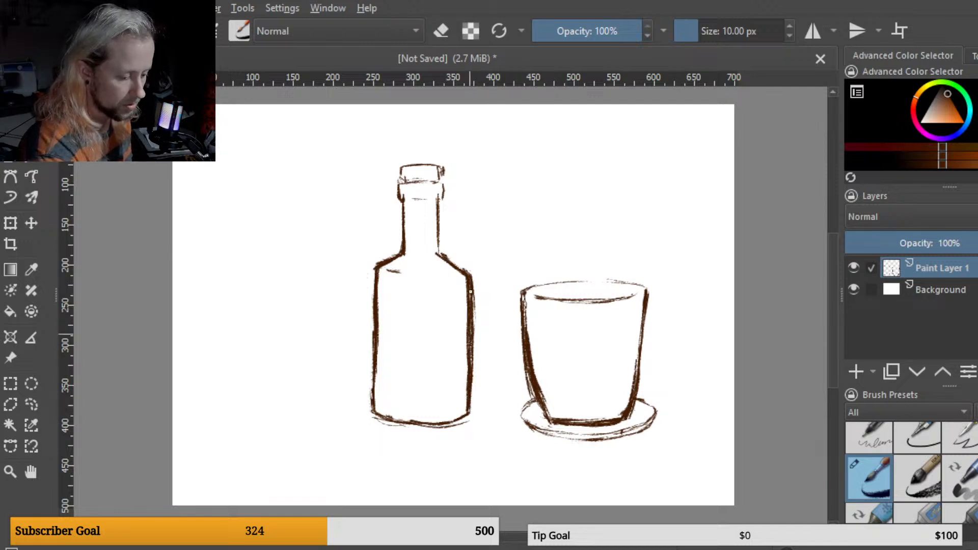
Step: Add a short horizontal stroke just above the bottle's base
key(e)
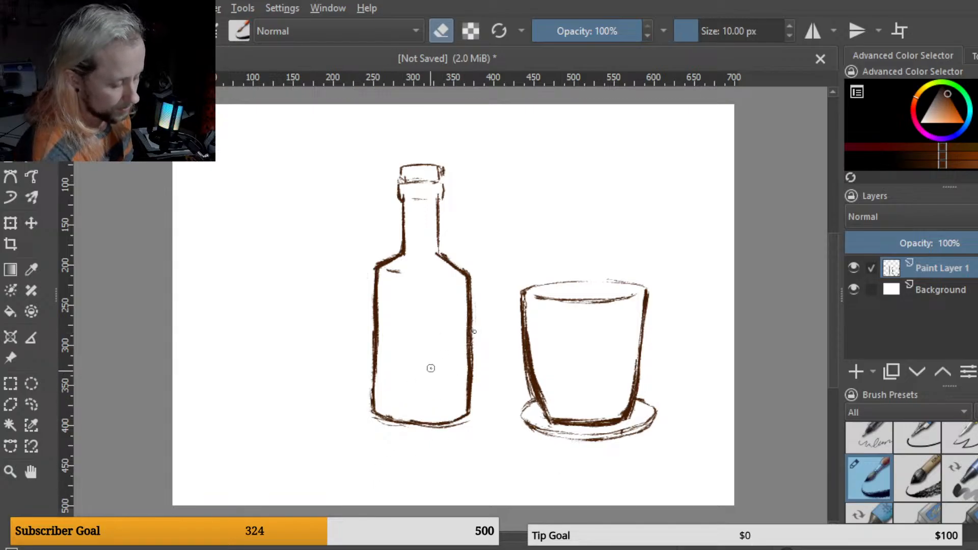
key(e)
drag(392, 405, 412, 403)
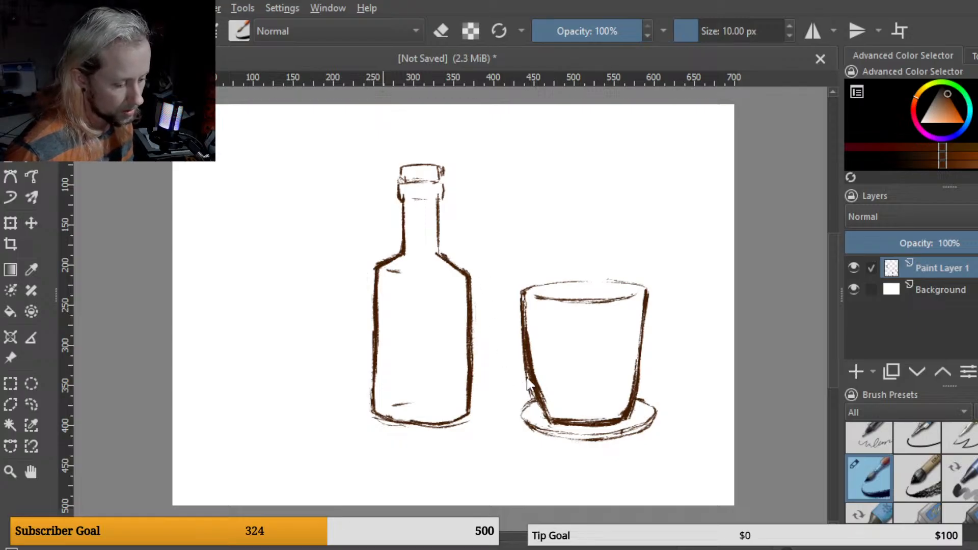
Step: Paste the fox skull reference image, scale it down and place it in the canvas's upper right area
key(ctrl+v)
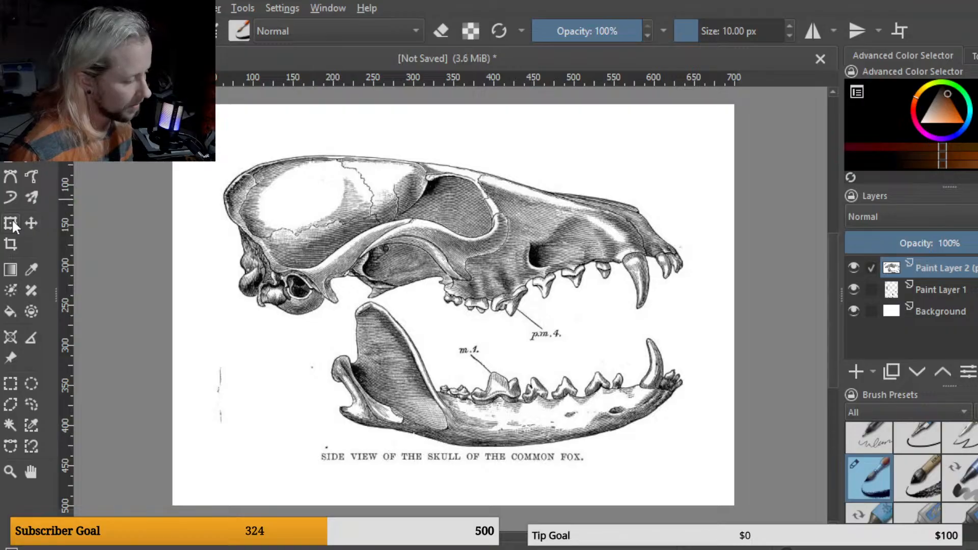
click(11, 220)
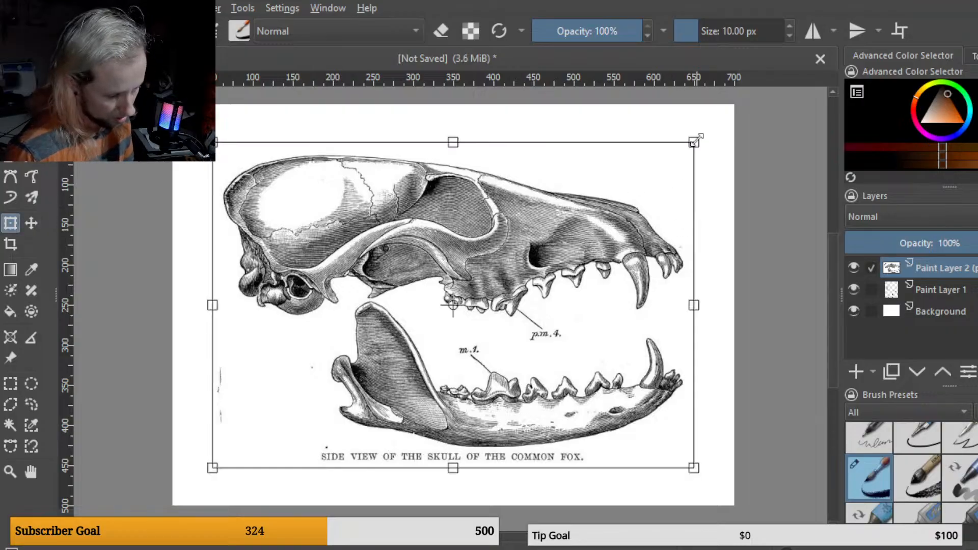
drag(693, 142, 506, 348)
drag(437, 400, 688, 241)
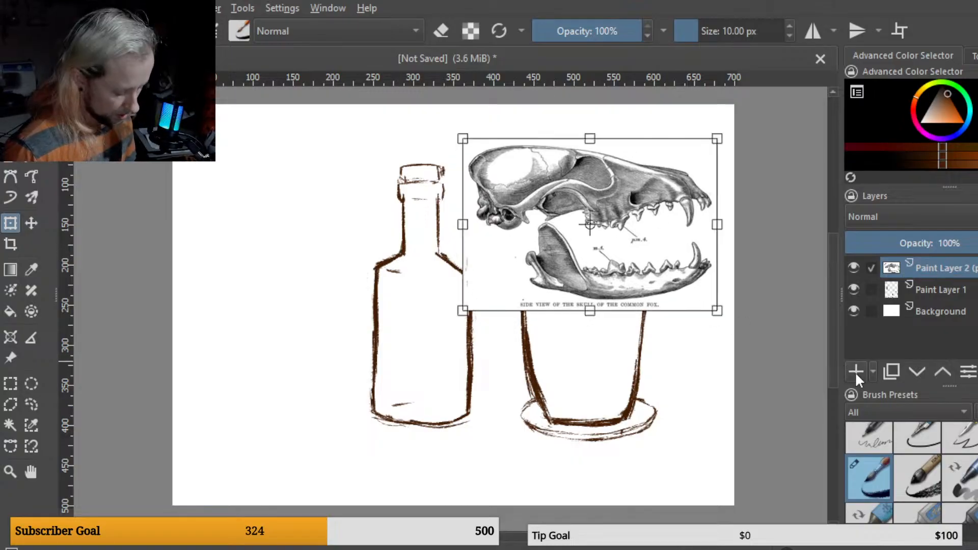
key(Return)
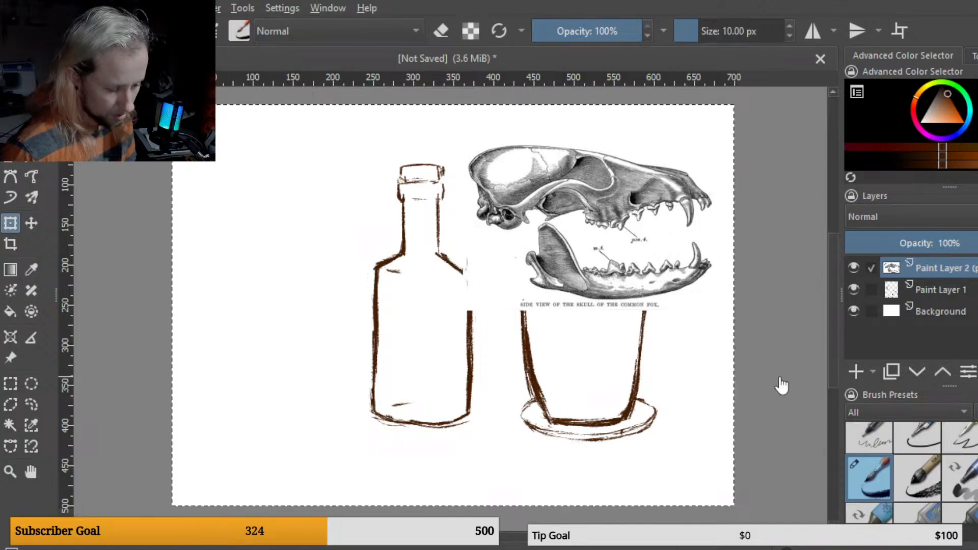
Step: Add a new paint layer and sketch the skull's rounded cranium and snout lying left of the bottle
click(855, 370)
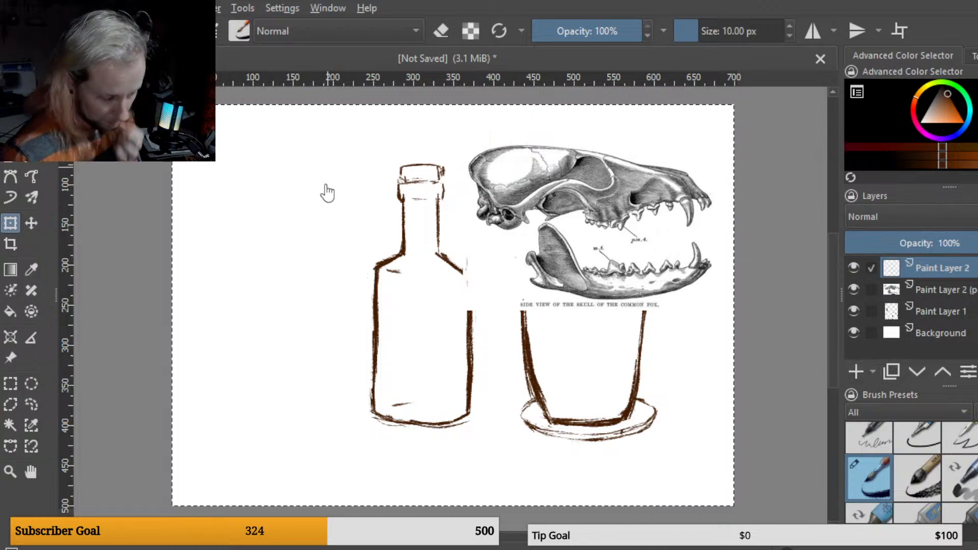
key(b)
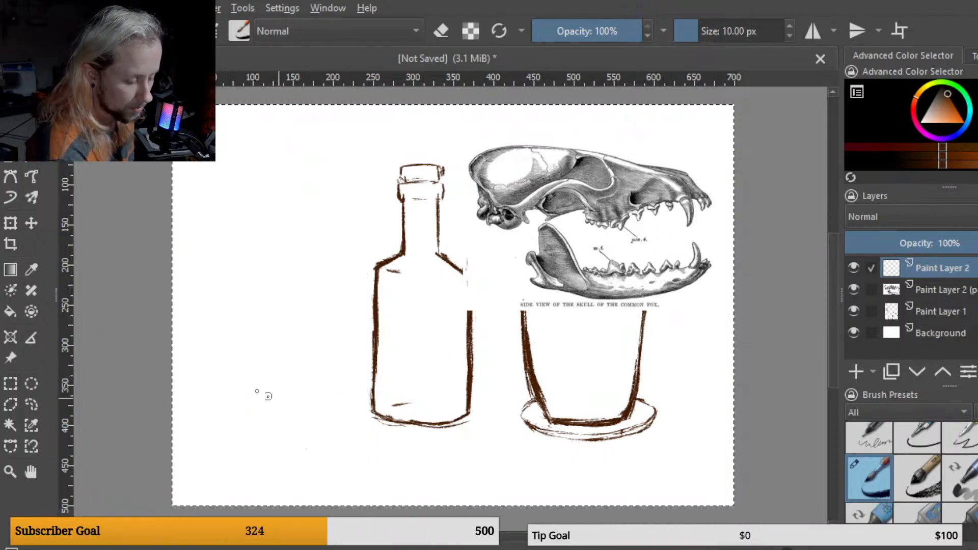
mouse_move(245, 351)
mouse_down()
mouse_move(258, 358)
mouse_move(237, 407)
mouse_move(254, 420)
mouse_move(288, 397)
mouse_move(224, 409)
mouse_move(244, 347)
mouse_move(265, 422)
mouse_move(305, 352)
mouse_move(286, 354)
mouse_move(358, 360)
mouse_up()
mouse_move(275, 343)
mouse_down()
mouse_move(354, 360)
mouse_move(396, 388)
mouse_up()
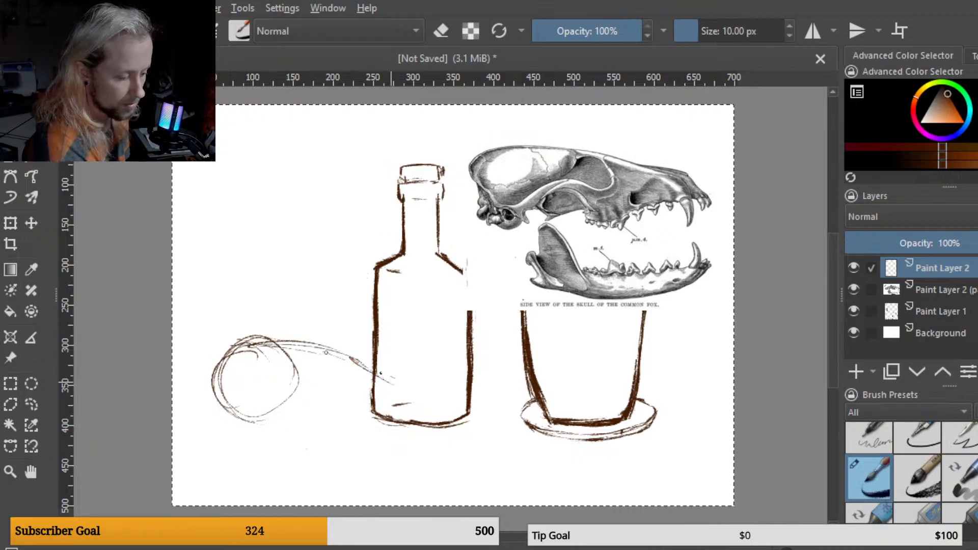
drag(263, 354, 392, 378)
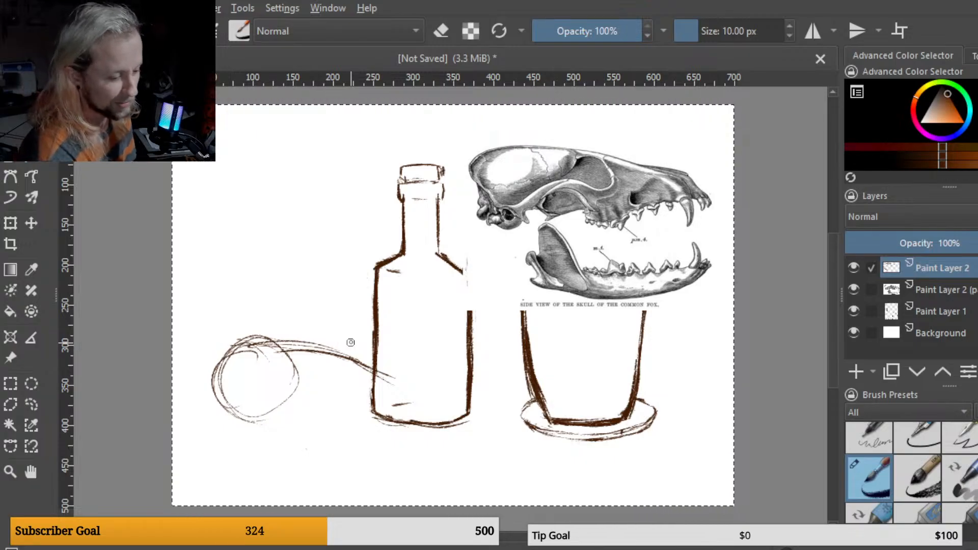
mouse_move(359, 361)
mouse_down()
mouse_move(317, 344)
mouse_move(240, 352)
mouse_move(270, 352)
mouse_move(280, 341)
mouse_move(233, 353)
mouse_up()
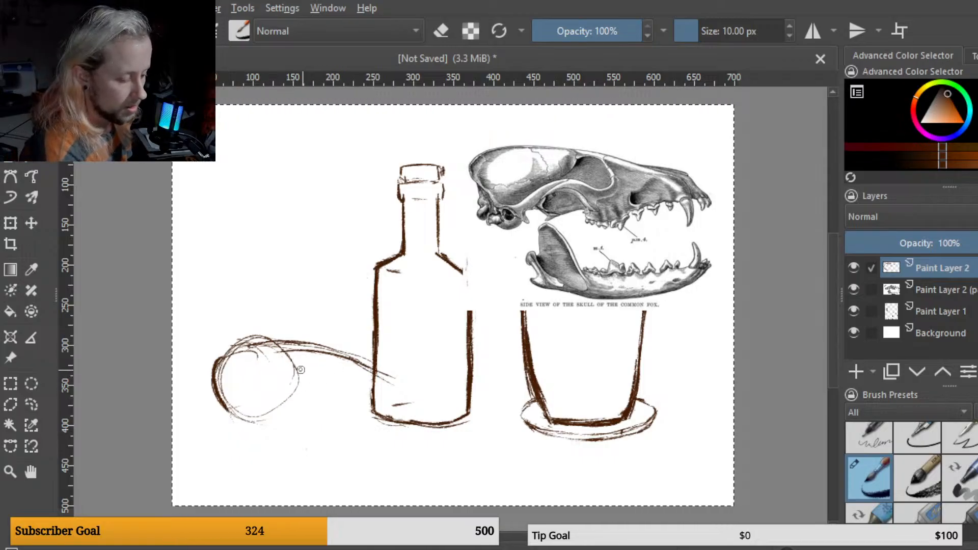
drag(317, 371, 257, 400)
drag(306, 381, 254, 401)
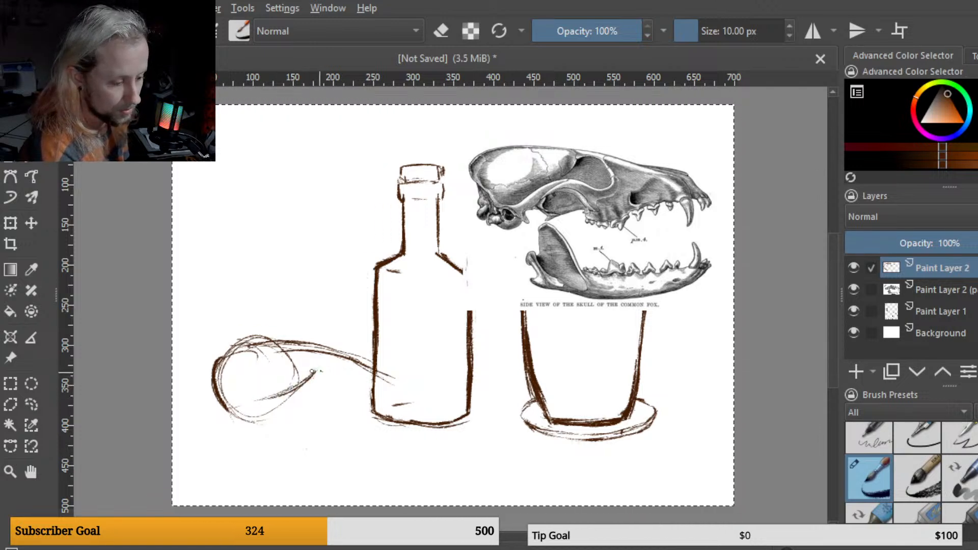
mouse_move(315, 371)
mouse_down()
mouse_move(353, 372)
mouse_move(357, 396)
mouse_move(348, 374)
mouse_move(356, 388)
mouse_move(339, 400)
mouse_move(356, 393)
mouse_move(326, 399)
mouse_move(348, 402)
mouse_move(358, 390)
mouse_move(348, 408)
mouse_move(290, 392)
mouse_move(297, 364)
mouse_move(274, 403)
mouse_move(254, 408)
mouse_move(281, 396)
mouse_move(242, 417)
mouse_move(218, 391)
mouse_move(236, 407)
mouse_move(285, 394)
mouse_up()
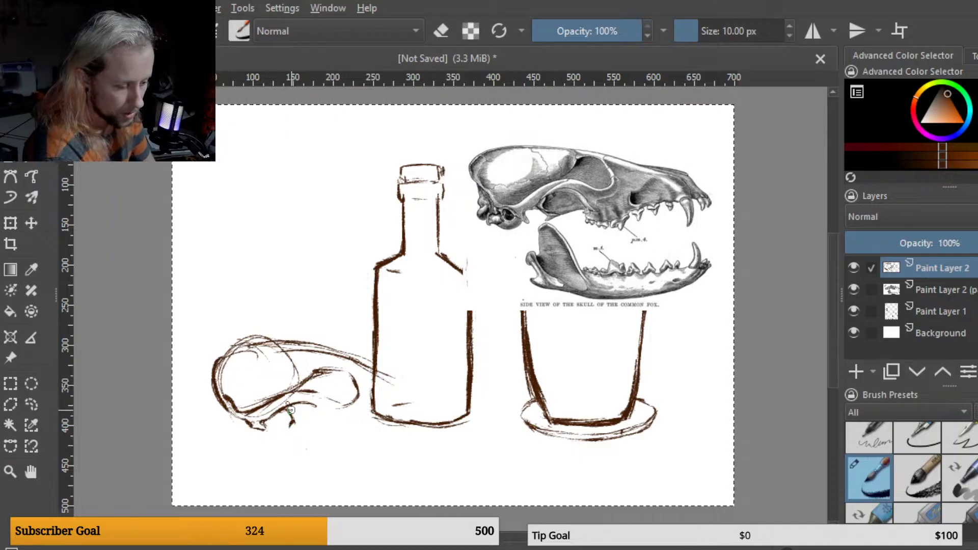
Step: Sketch the skull's lower jaw, teeth and cheekbone details beneath the cranium
drag(288, 410, 294, 431)
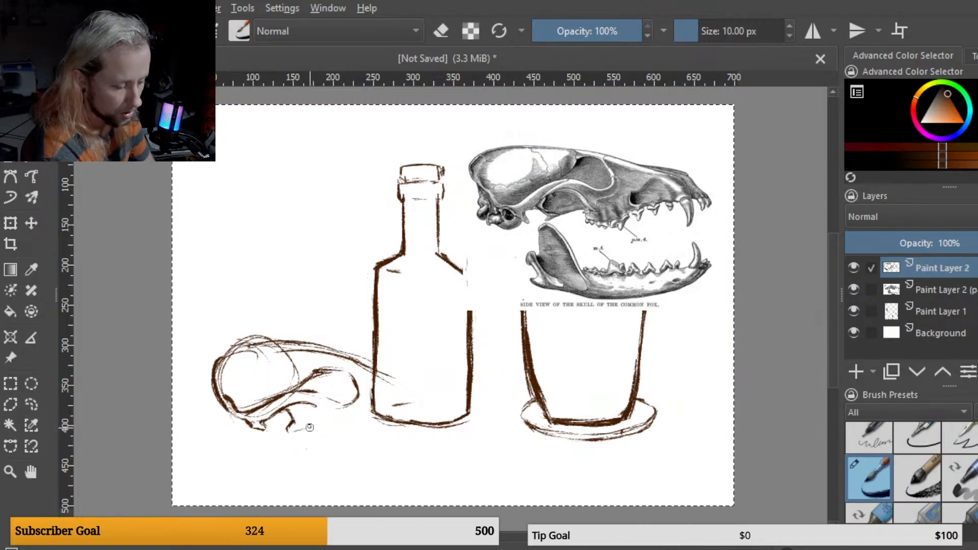
drag(295, 431, 314, 424)
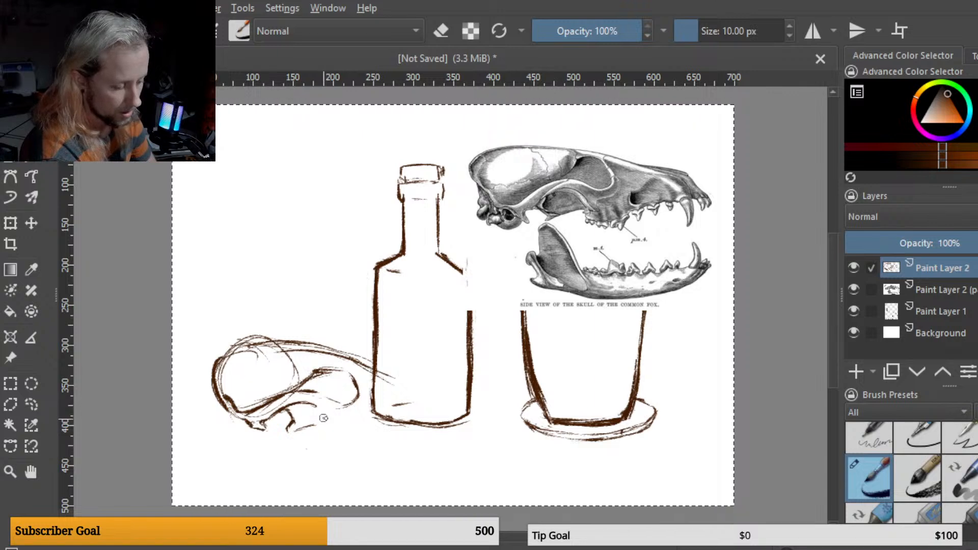
mouse_move(324, 419)
mouse_down()
mouse_move(337, 441)
mouse_move(365, 438)
mouse_up()
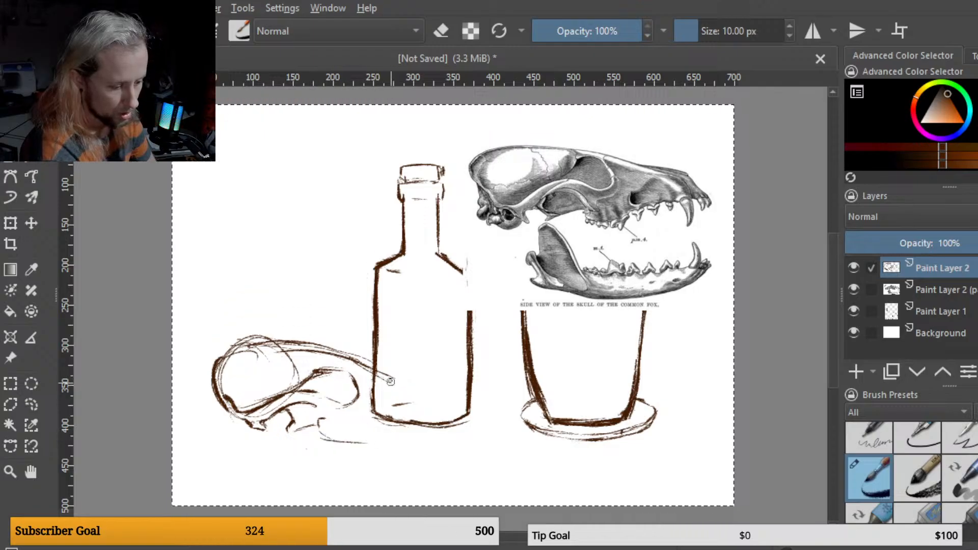
drag(379, 375, 402, 384)
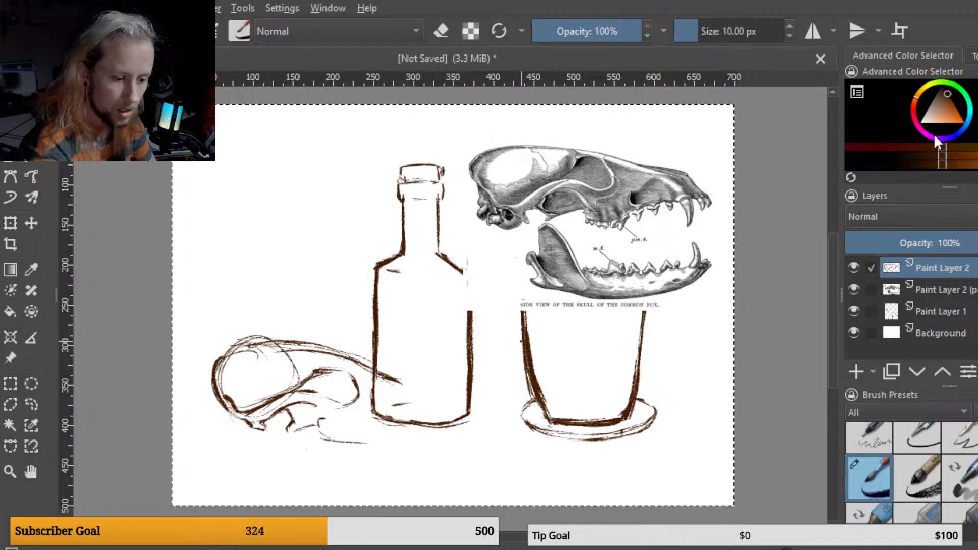
Step: Pick a dark blue colour, enlarge the brush to 35 px and paint over the skull sketch to turn it blue
click(955, 135)
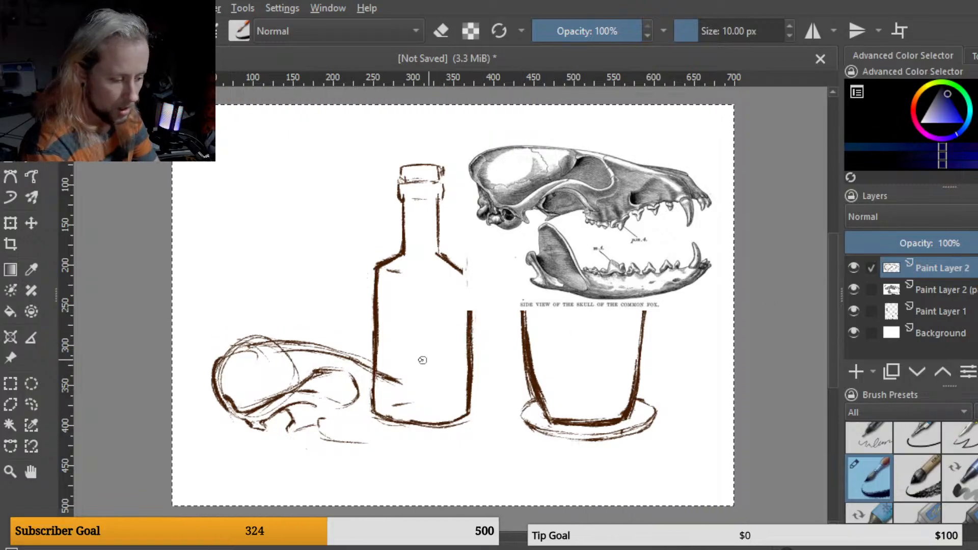
key(])
key(])
key(])
key(])
key(])
key(])
key(])
key(])
key(])
key(])
key(])
key(])
key(])
key(])
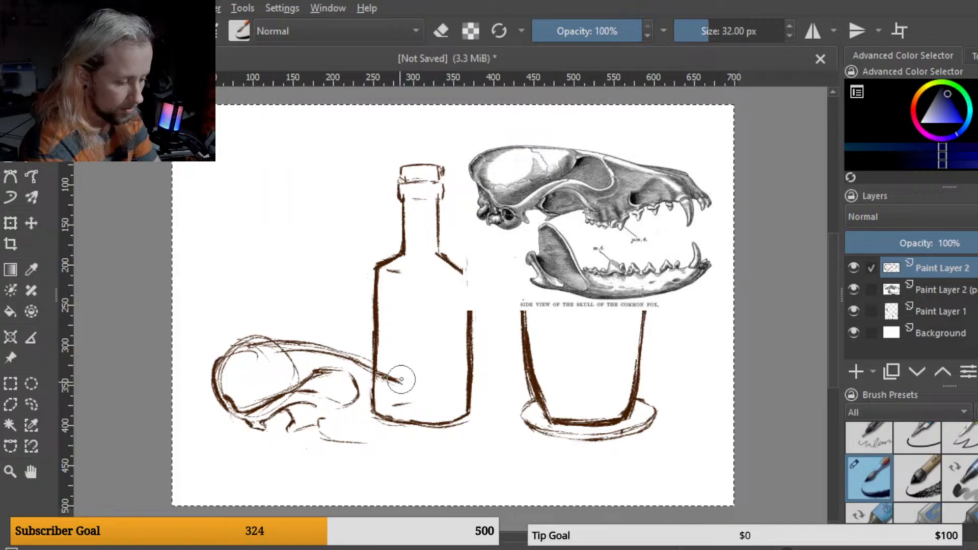
key(])
mouse_move(401, 380)
mouse_down()
mouse_move(376, 390)
mouse_move(389, 363)
mouse_move(363, 360)
mouse_move(229, 436)
mouse_move(244, 322)
mouse_up()
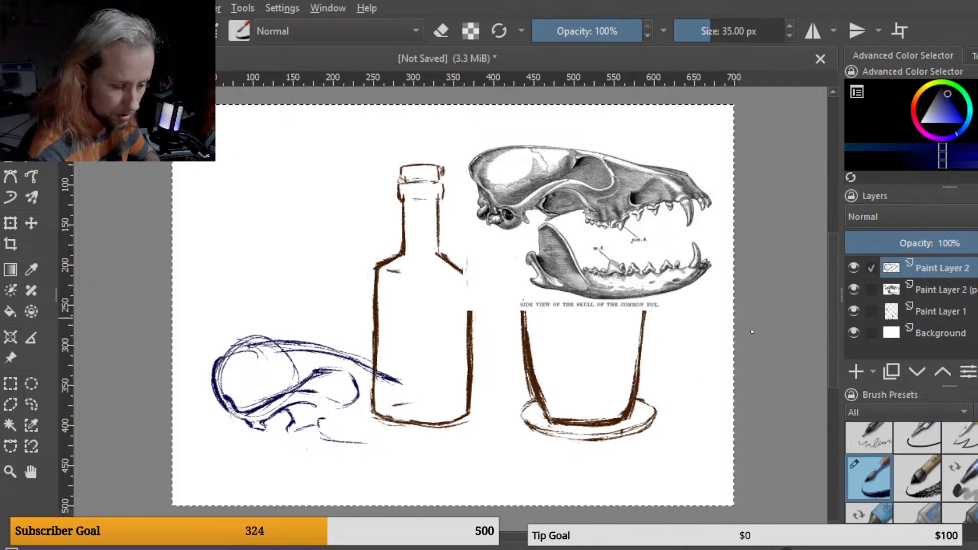
Step: Reduce the brush size to 5 px and extend the skull's snout line across the bottle's base
key(bracketleft)
key(bracketleft)
key(bracketleft)
key(bracketleft)
key(bracketleft)
key(bracketleft)
key(bracketleft)
key(bracketleft)
key(bracketleft)
key(bracketleft)
key(bracketleft)
key(bracketleft)
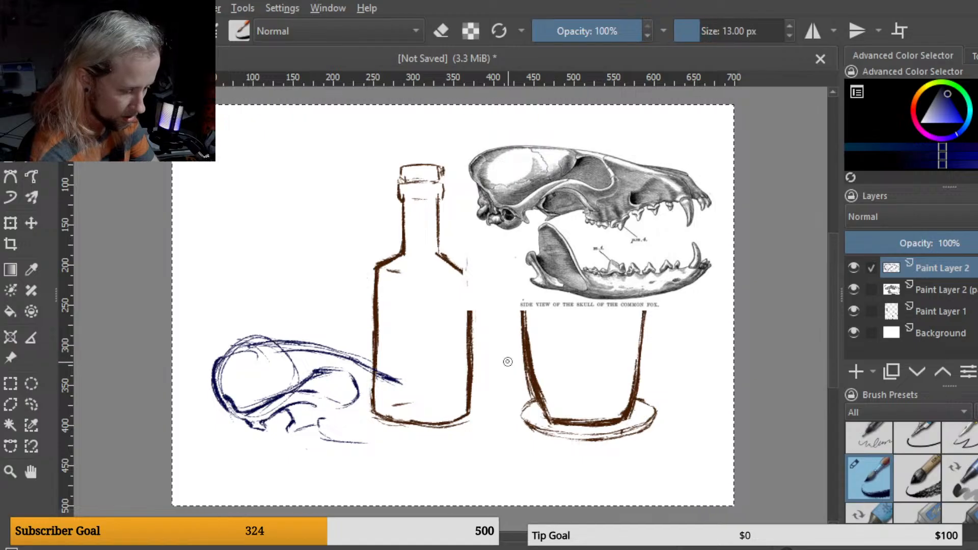
key(bracketleft)
key(bracketleft)
key(bracketleft)
key(bracketleft)
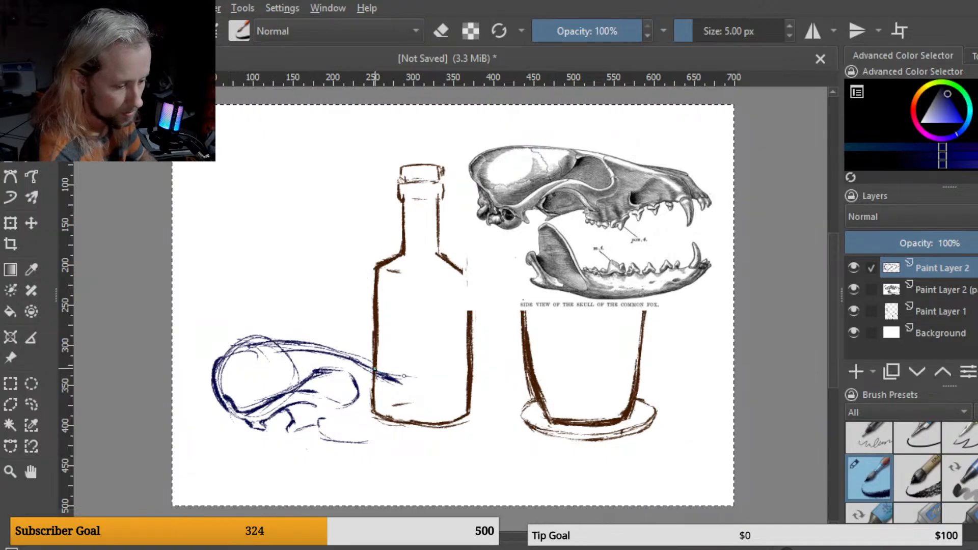
mouse_move(402, 378)
mouse_down()
mouse_move(435, 381)
mouse_move(451, 405)
mouse_up()
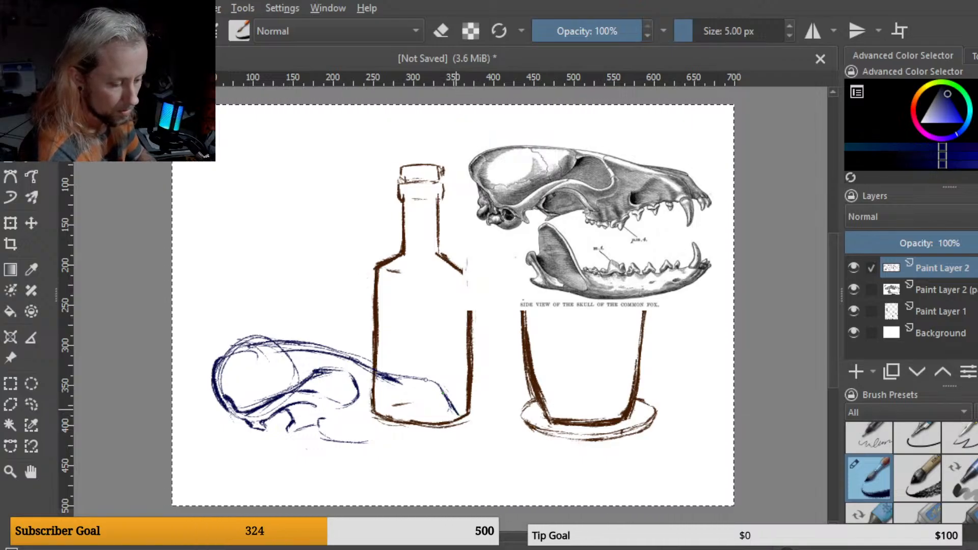
Step: Sketch the skull's snout outline and lower teeth along the jaw beneath the bottle's base
mouse_move(428, 417)
mouse_down()
mouse_move(457, 414)
mouse_move(428, 417)
mouse_move(439, 416)
mouse_up()
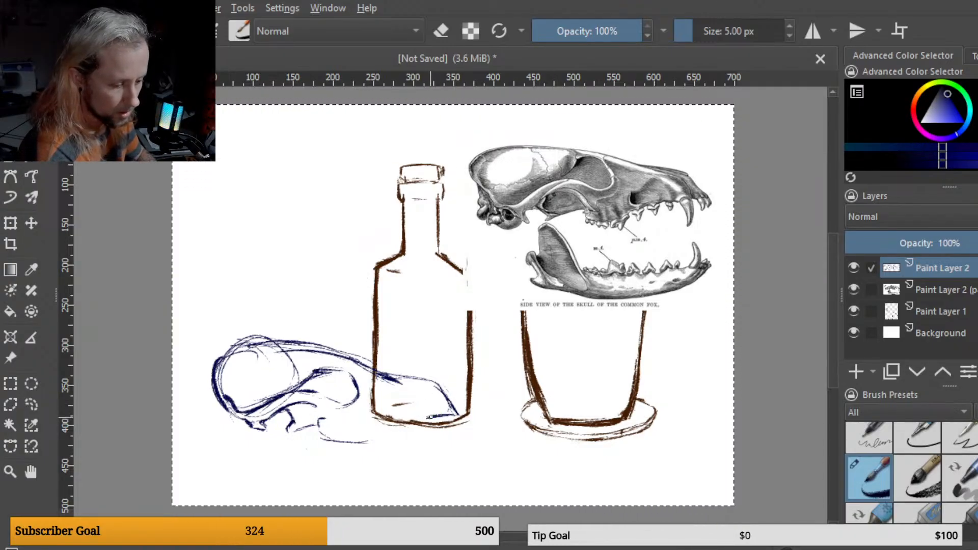
drag(434, 417, 421, 418)
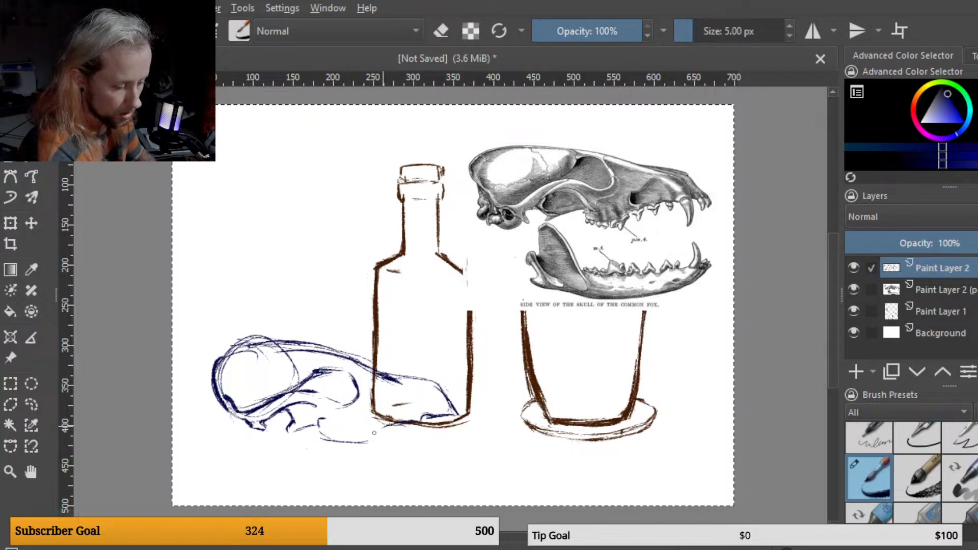
drag(374, 434, 343, 442)
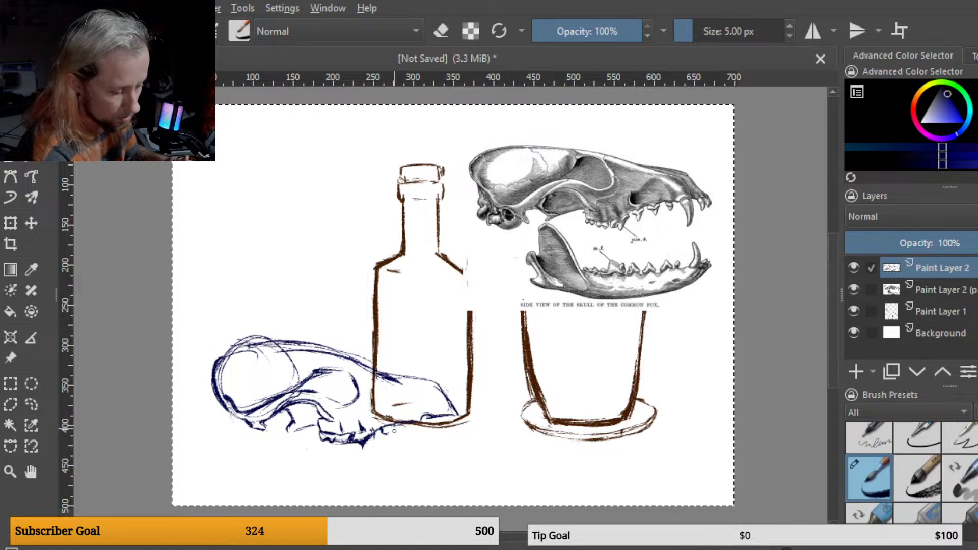
drag(394, 426, 390, 439)
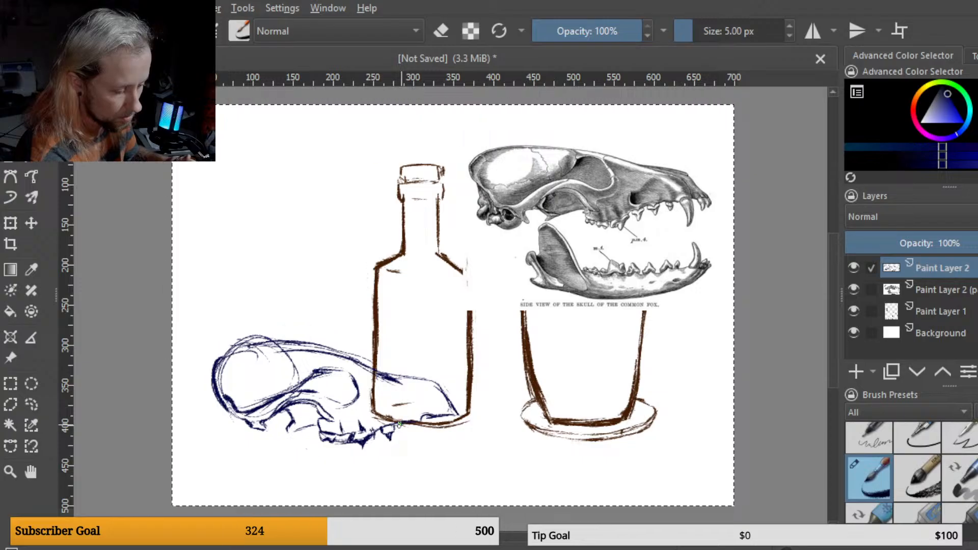
mouse_move(400, 425)
mouse_down()
mouse_move(428, 443)
mouse_move(433, 416)
mouse_move(428, 444)
mouse_move(431, 419)
mouse_move(445, 413)
mouse_move(451, 435)
mouse_move(450, 417)
mouse_move(446, 452)
mouse_move(449, 378)
mouse_move(458, 421)
mouse_up()
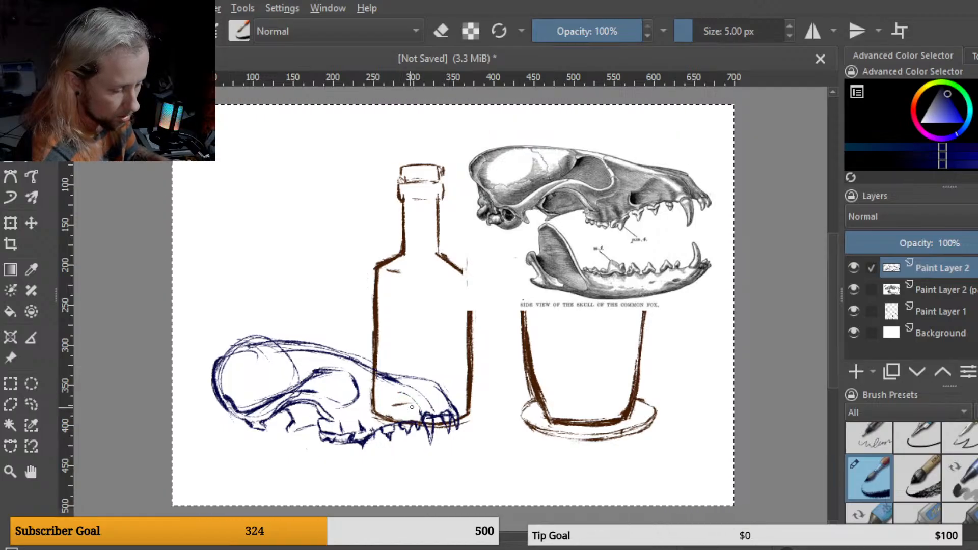
Step: Refine the snout's inner lines and the back of the jaw, undoing one stray stroke
drag(411, 406, 395, 403)
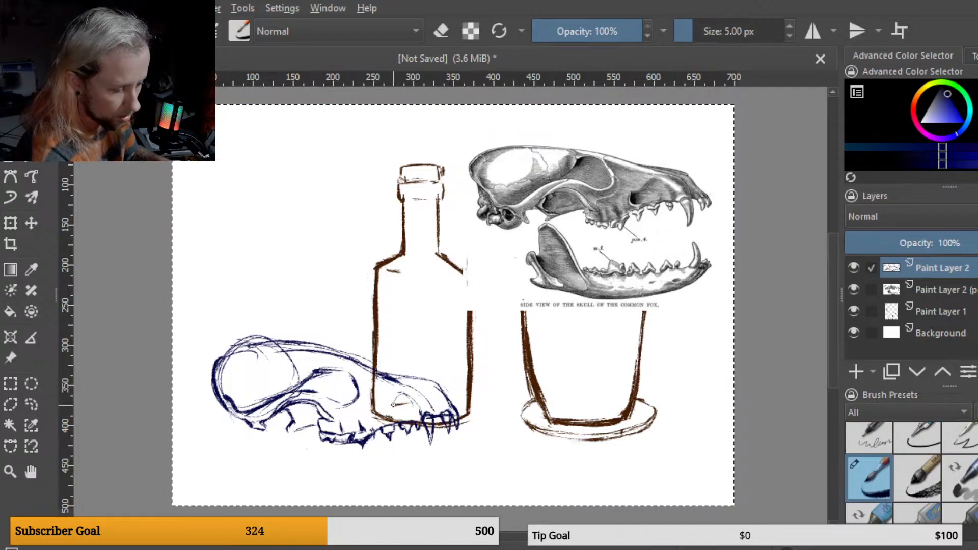
key(ctrl+z)
mouse_move(399, 396)
mouse_down()
mouse_move(379, 409)
mouse_move(391, 418)
mouse_up()
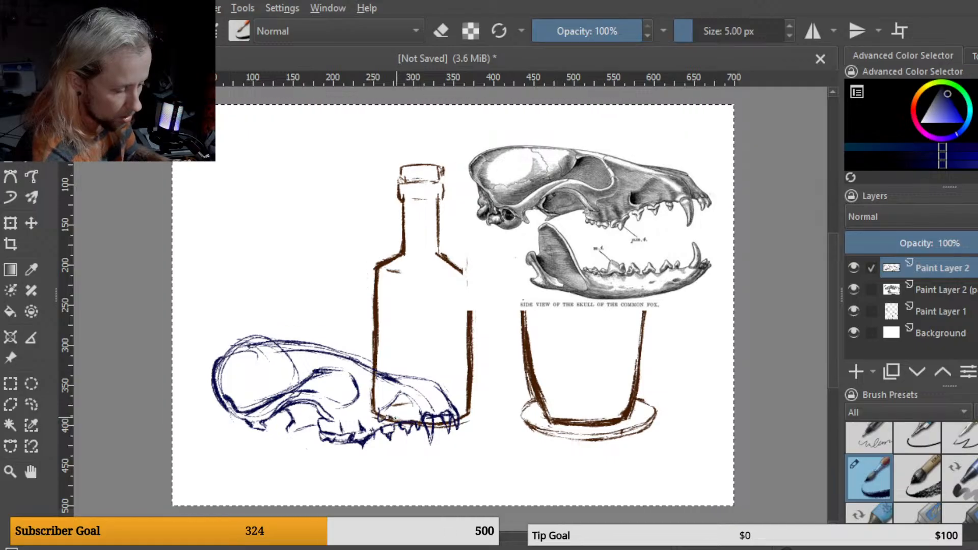
mouse_move(399, 393)
mouse_down()
mouse_move(380, 409)
mouse_move(402, 420)
mouse_move(400, 400)
mouse_up()
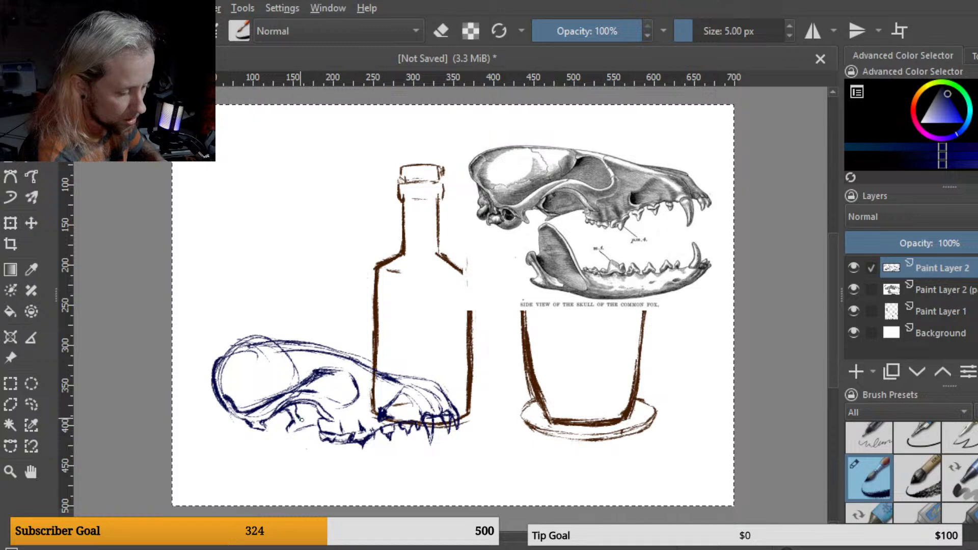
drag(301, 419, 299, 407)
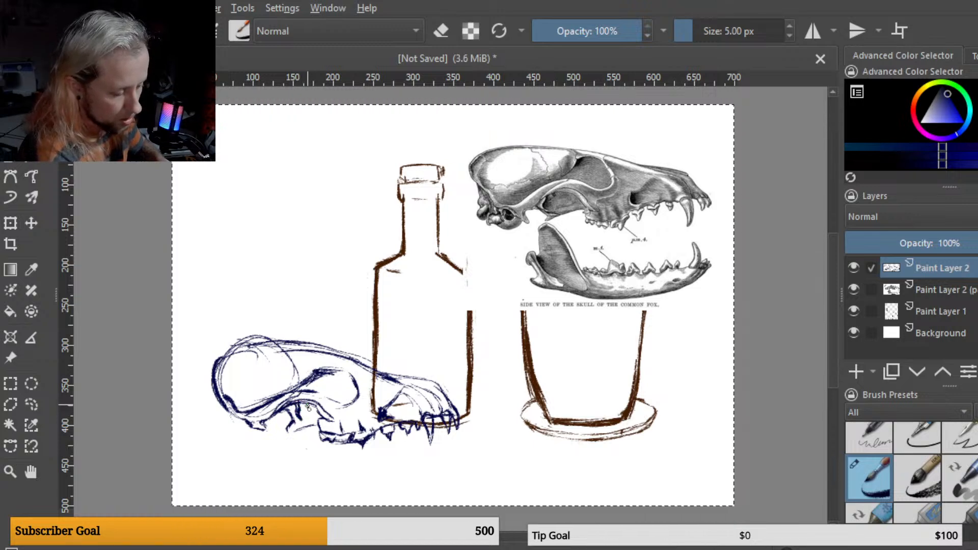
mouse_move(307, 406)
mouse_down()
mouse_move(309, 437)
mouse_move(326, 359)
mouse_move(273, 388)
mouse_move(251, 424)
mouse_up()
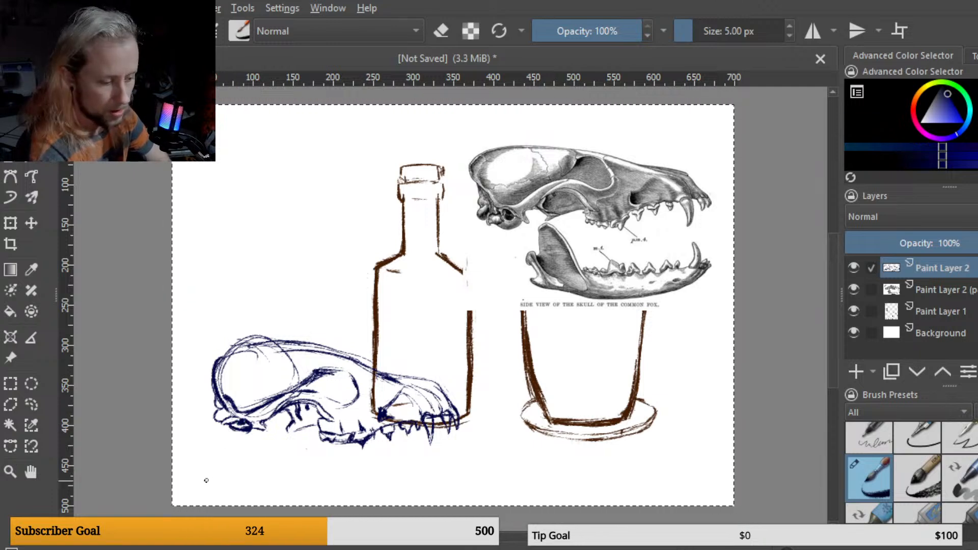
Step: Transform the skull sketch to shift it right and down, and hide the pasted skull reference layer
key(ctrl+t)
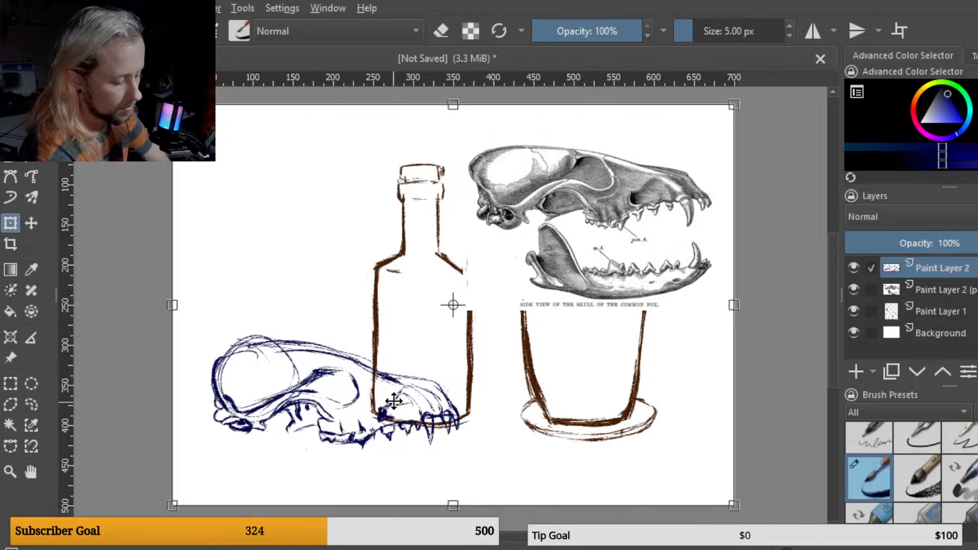
mouse_move(394, 402)
mouse_down()
mouse_move(403, 422)
mouse_move(411, 402)
mouse_move(448, 412)
mouse_up()
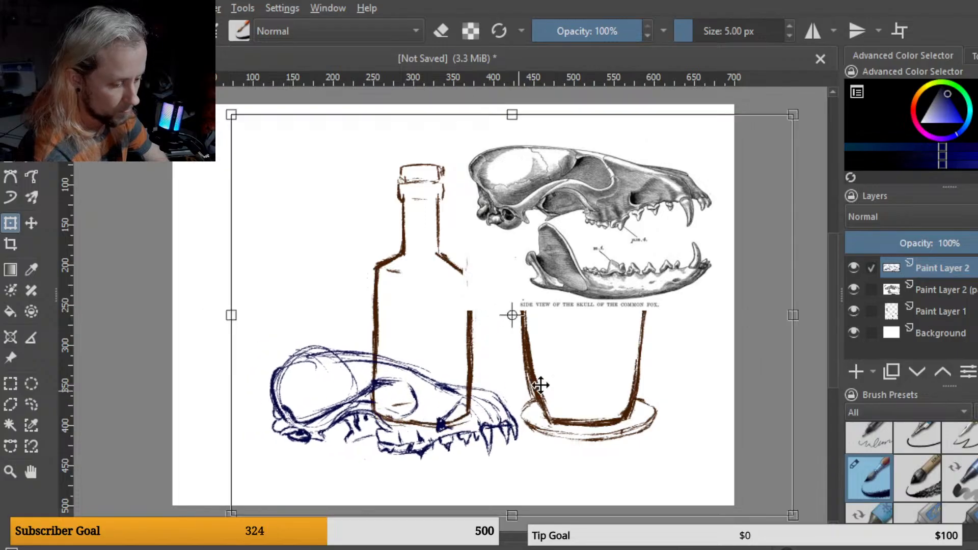
click(939, 290)
click(854, 290)
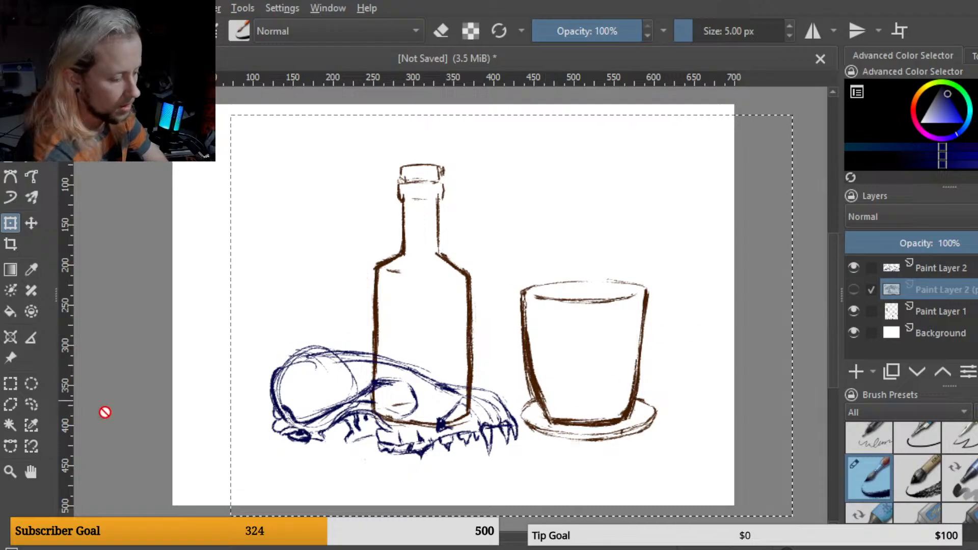
Step: Lasso the glass and saucer on the bottle layer, move them left against the bottle and scale them down
click(32, 405)
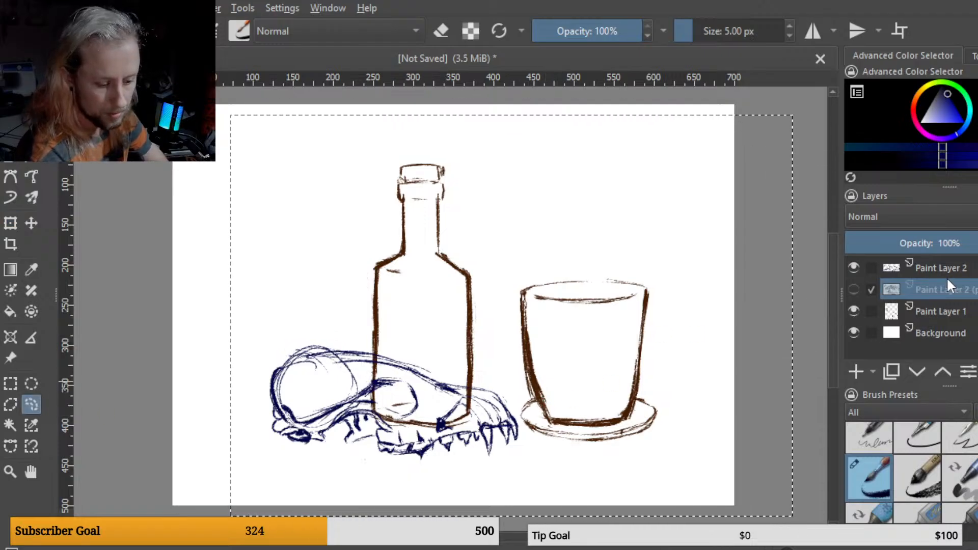
click(938, 309)
mouse_move(633, 252)
mouse_down()
mouse_move(528, 257)
mouse_move(515, 373)
mouse_move(535, 462)
mouse_move(673, 279)
mouse_move(631, 249)
mouse_up()
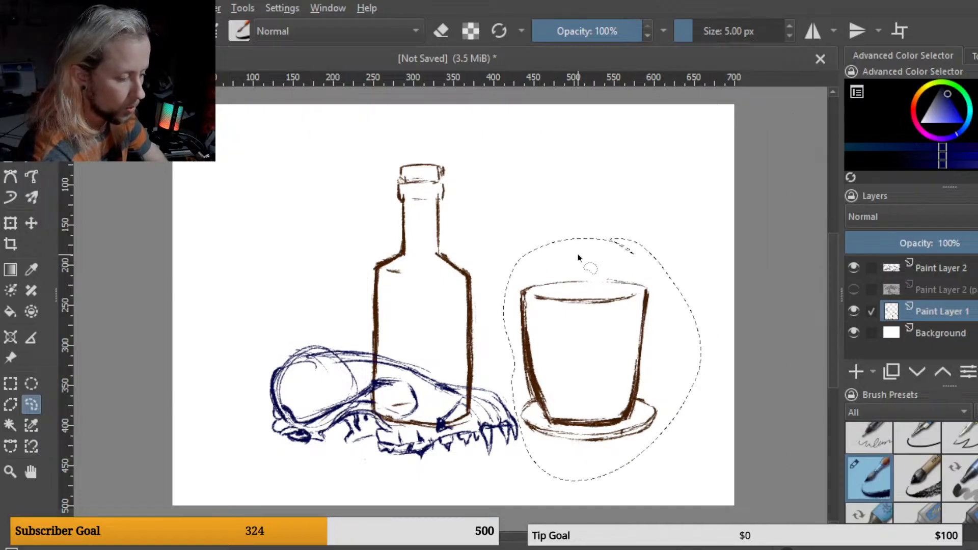
click(10, 223)
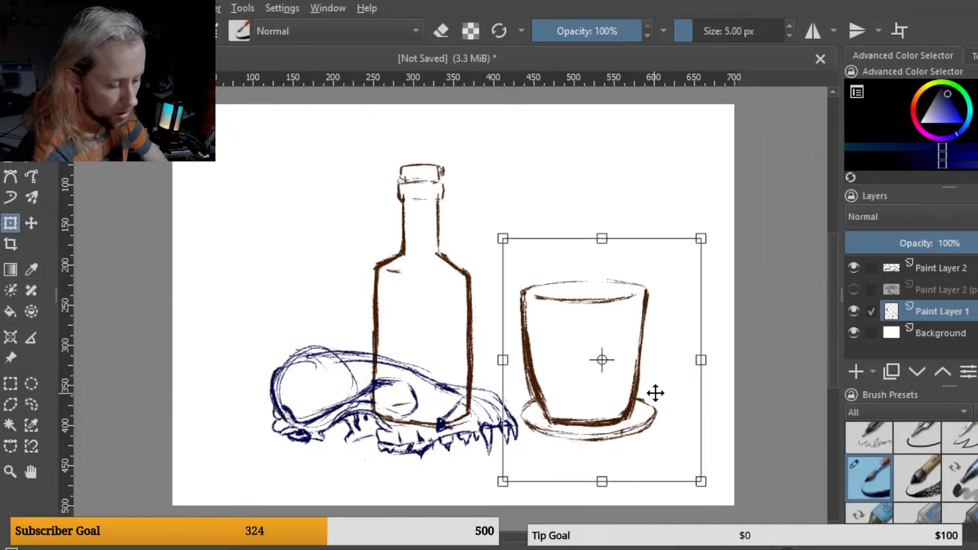
drag(653, 393, 585, 393)
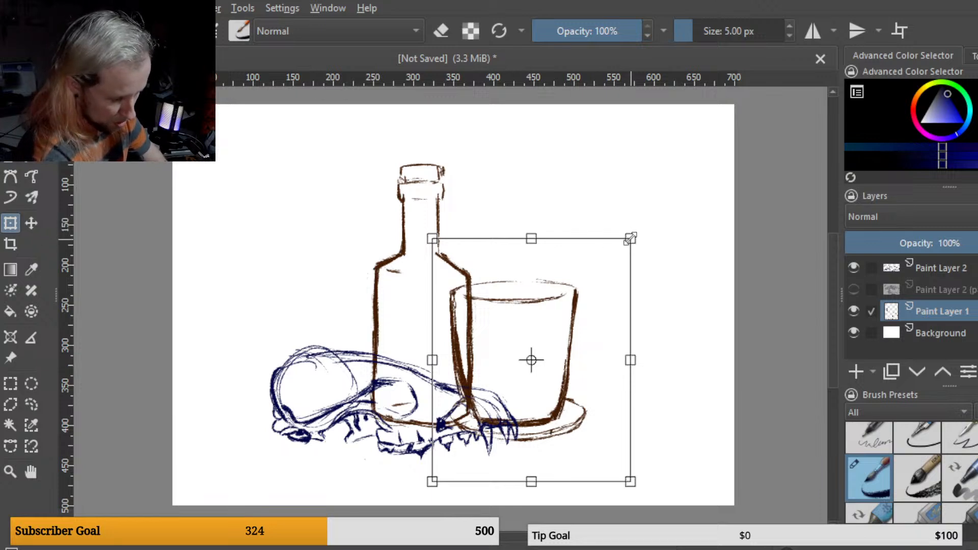
drag(630, 239, 581, 312)
mouse_move(561, 363)
mouse_down()
mouse_move(565, 345)
mouse_move(589, 349)
mouse_move(567, 352)
mouse_up()
Step: On the skull layer, select everything and move the skull sketch further right beneath the glass
click(942, 271)
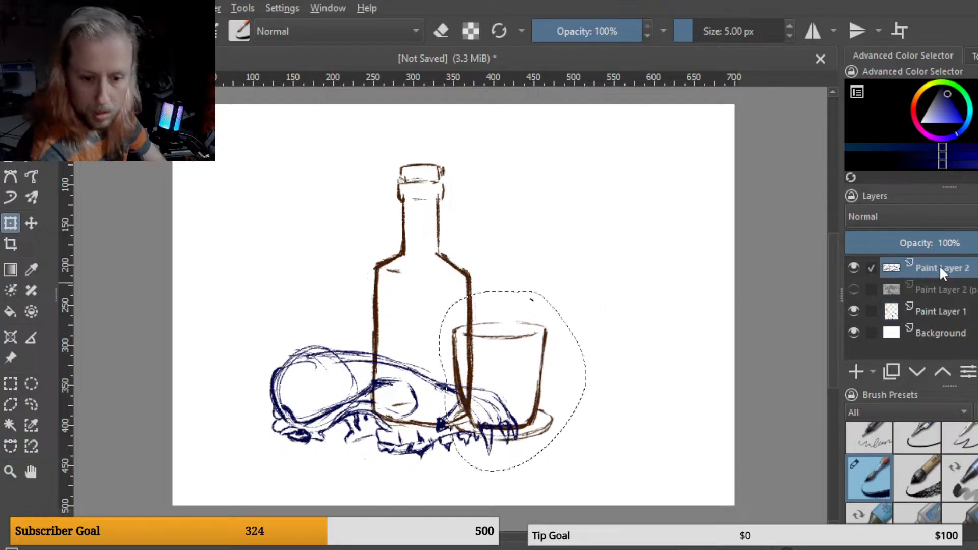
click(421, 423)
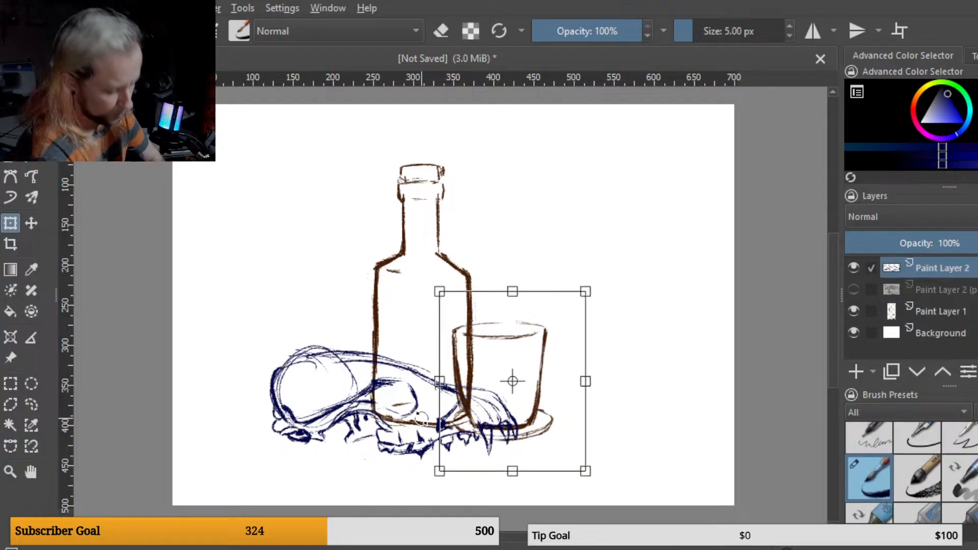
key(ctrl+a)
click(425, 424)
mouse_move(432, 427)
mouse_down()
mouse_move(478, 439)
mouse_move(479, 429)
mouse_up()
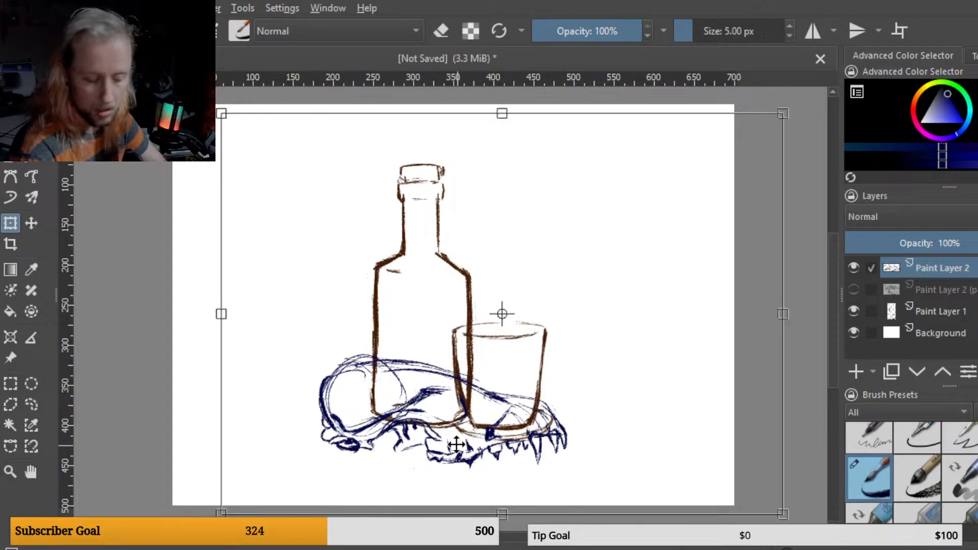
key(Return)
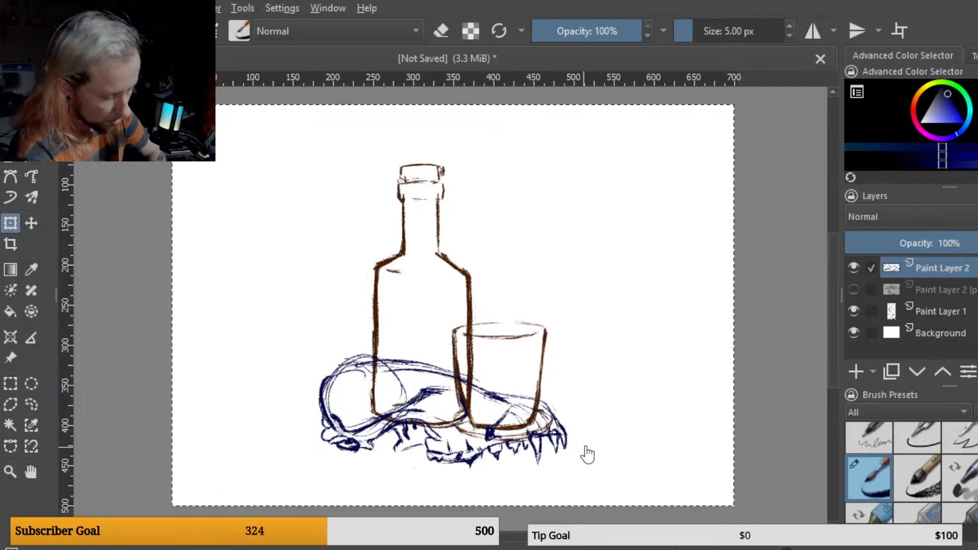
Step: Switch to the bottle-and-glass layer and erase the bottle and glass lines overlapping the skull
click(940, 309)
key(e)
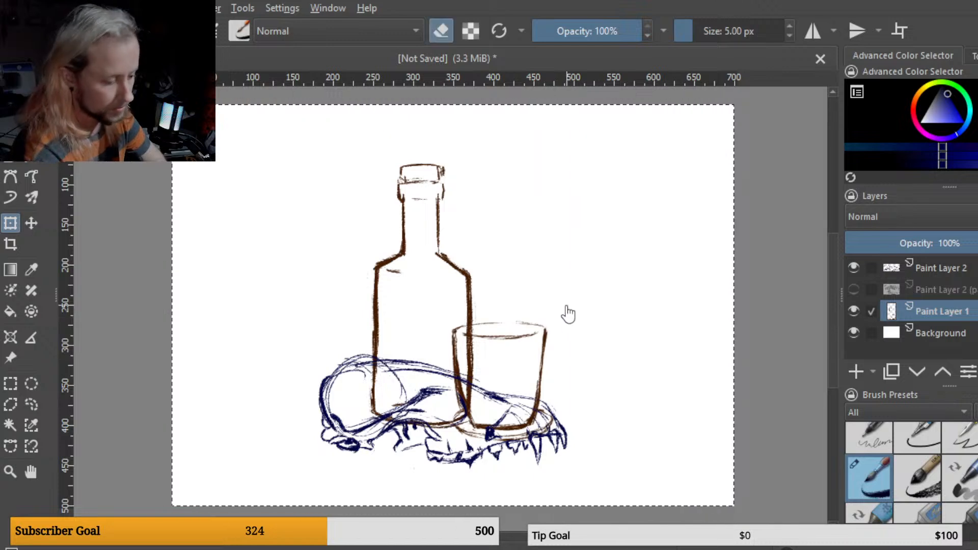
key(b)
key(e)
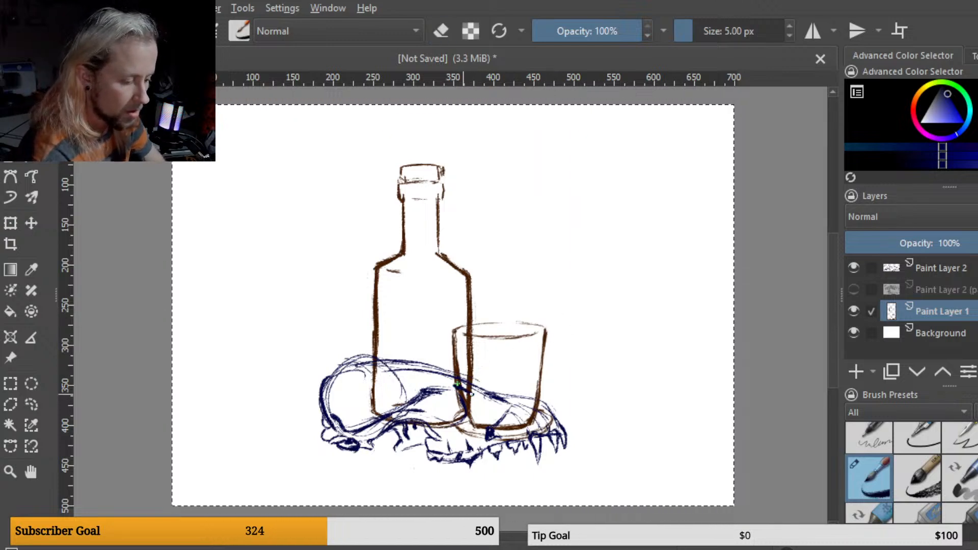
key(ctrl+z)
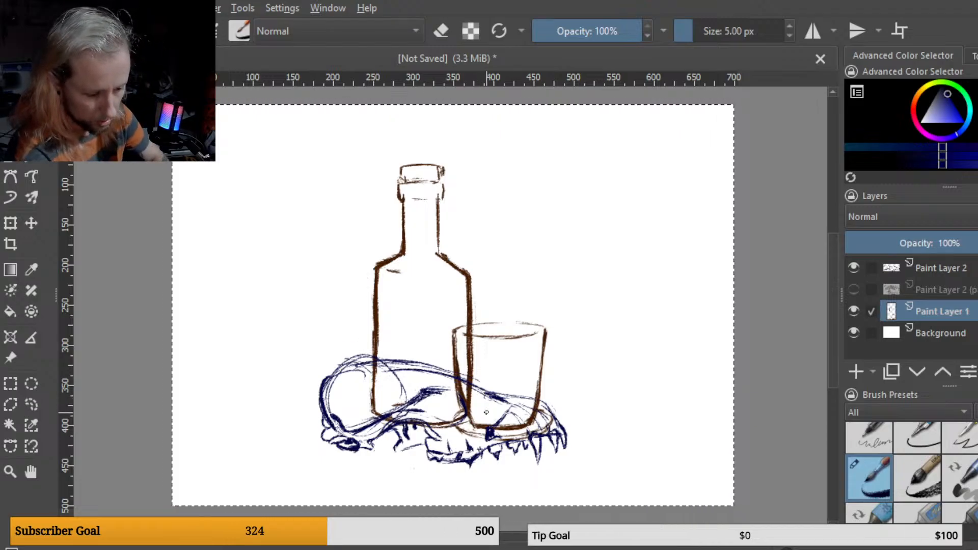
key(e)
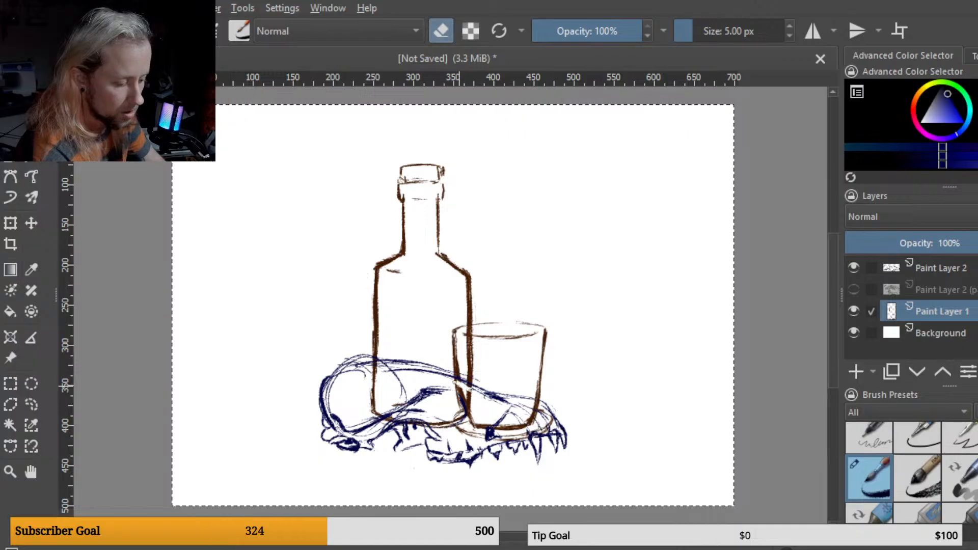
mouse_move(468, 393)
mouse_down()
mouse_move(465, 414)
mouse_move(492, 420)
mouse_move(472, 442)
mouse_move(508, 425)
mouse_move(531, 429)
mouse_move(509, 437)
mouse_move(533, 419)
mouse_up()
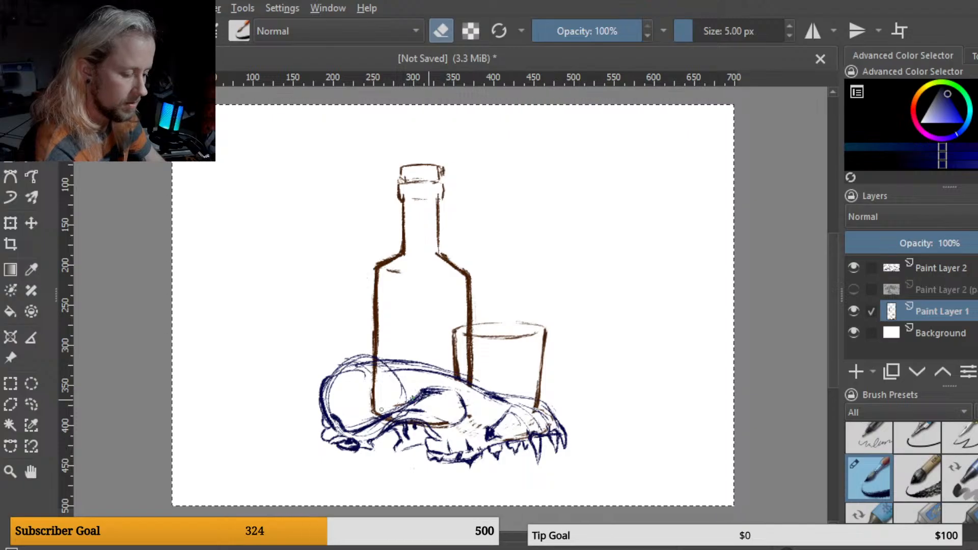
drag(381, 410, 388, 418)
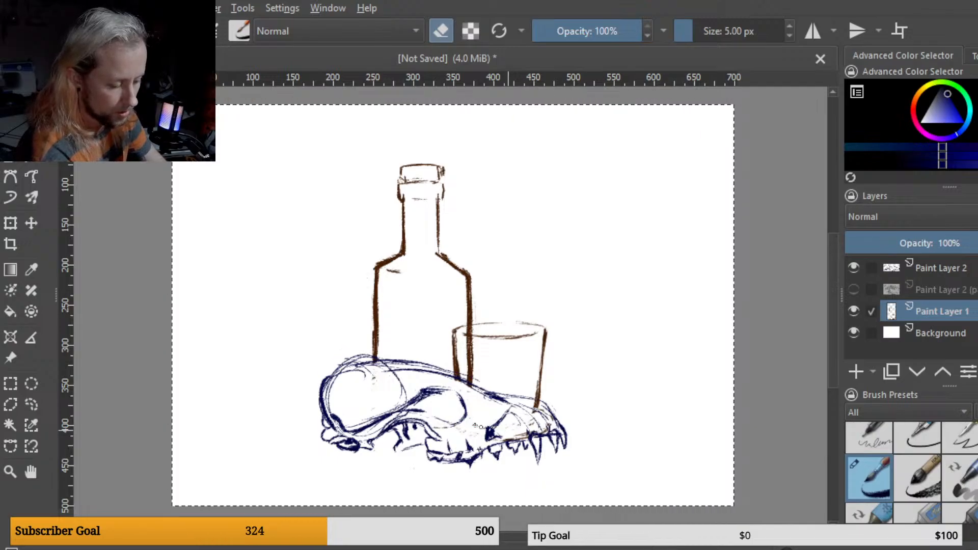
Step: Erase the remaining stray glass and bottle lines inside the skull, then save the file
mouse_move(504, 439)
mouse_down()
mouse_move(550, 430)
mouse_move(539, 400)
mouse_up()
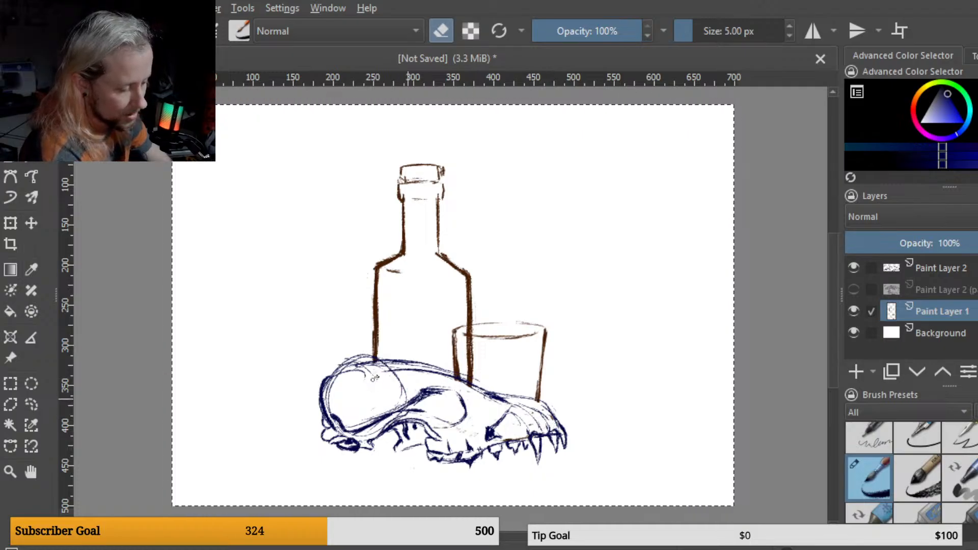
drag(371, 379, 362, 391)
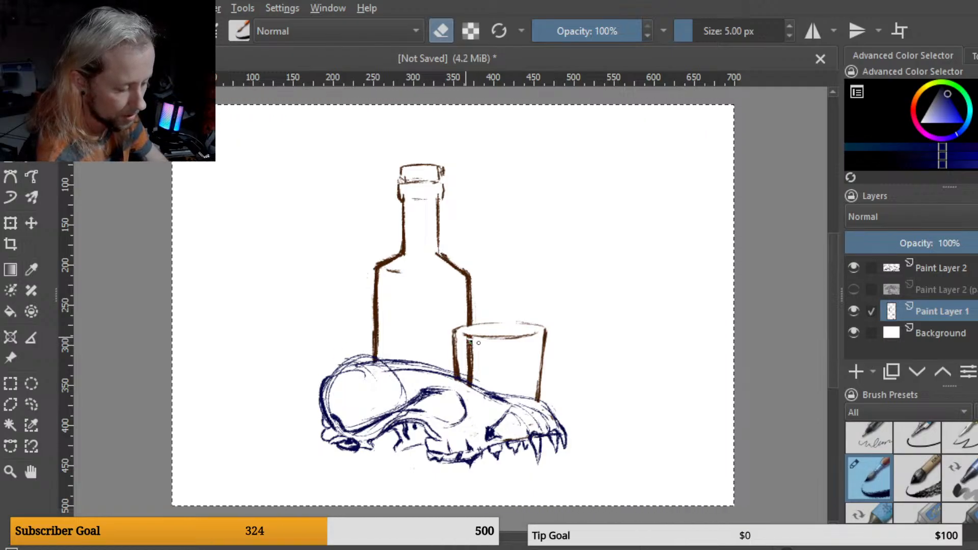
drag(471, 350, 472, 387)
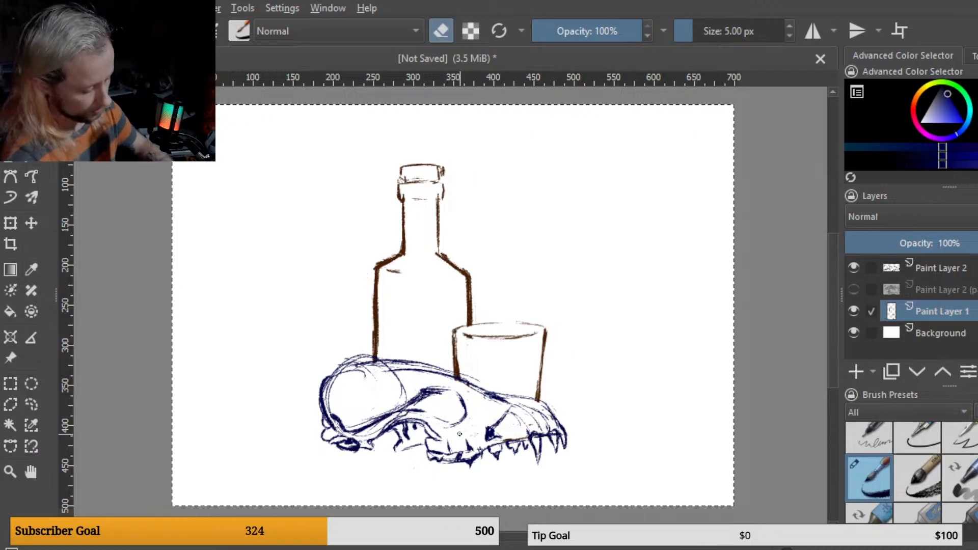
ctrl+click(460, 433)
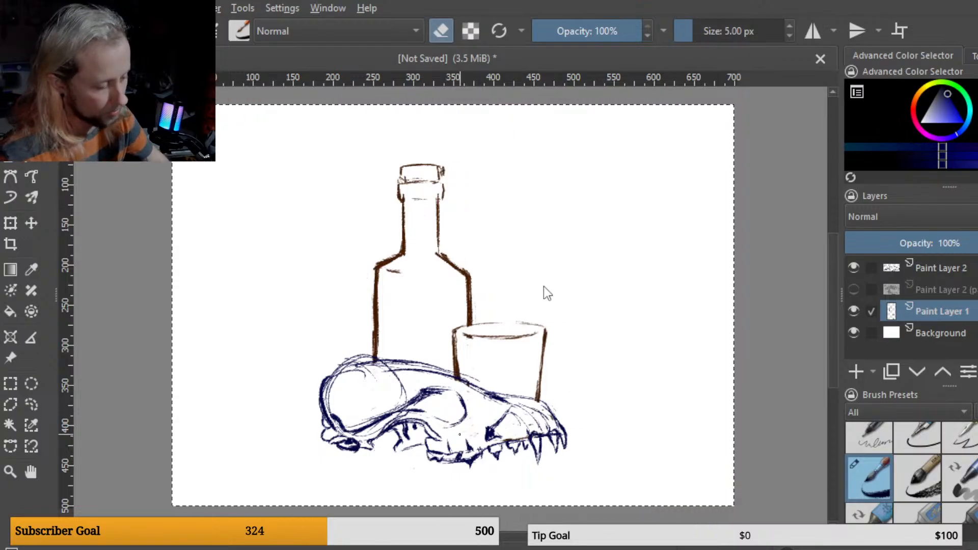
key(ctrl+s)
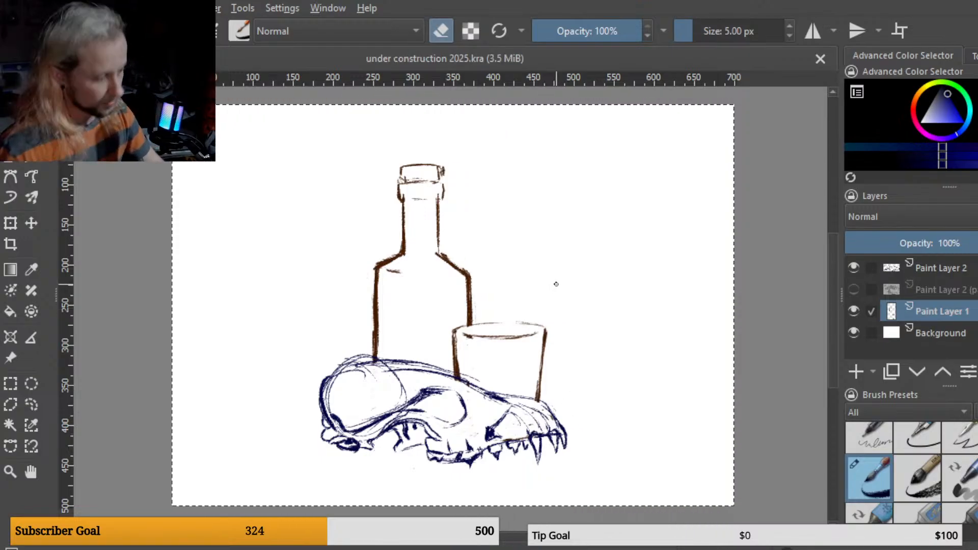
Step: Crop the canvas to a narrower, roughly square format framing the bottle, glass and skull
click(11, 244)
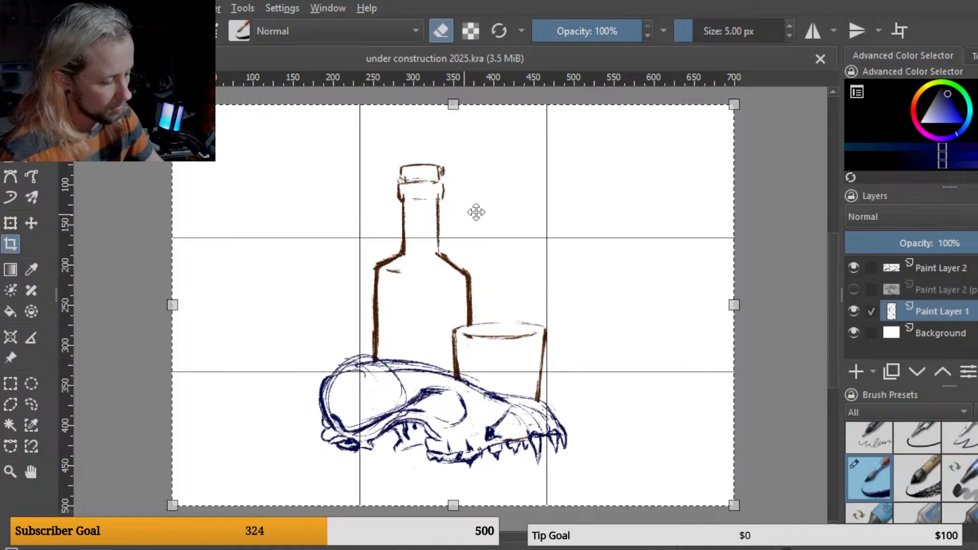
drag(172, 305, 290, 305)
drag(735, 304, 641, 319)
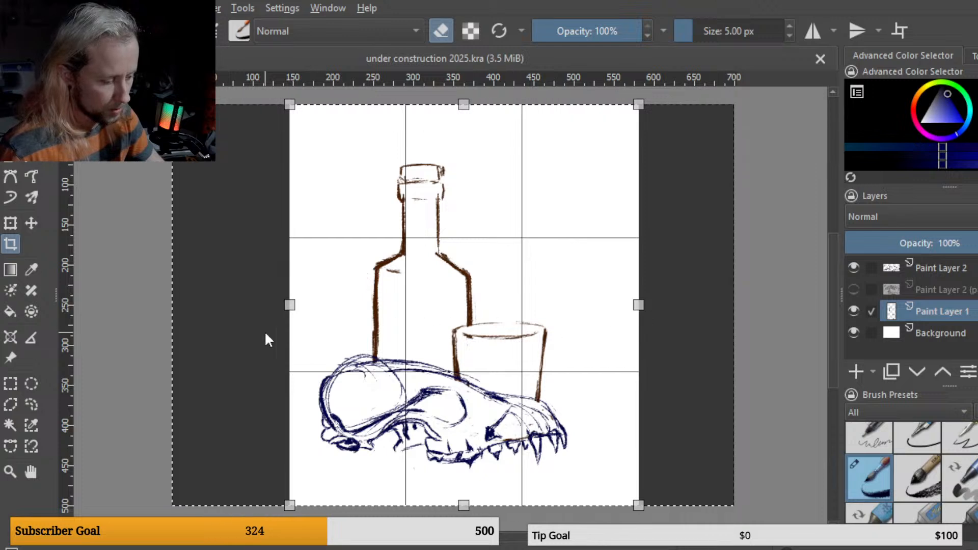
drag(288, 305, 241, 306)
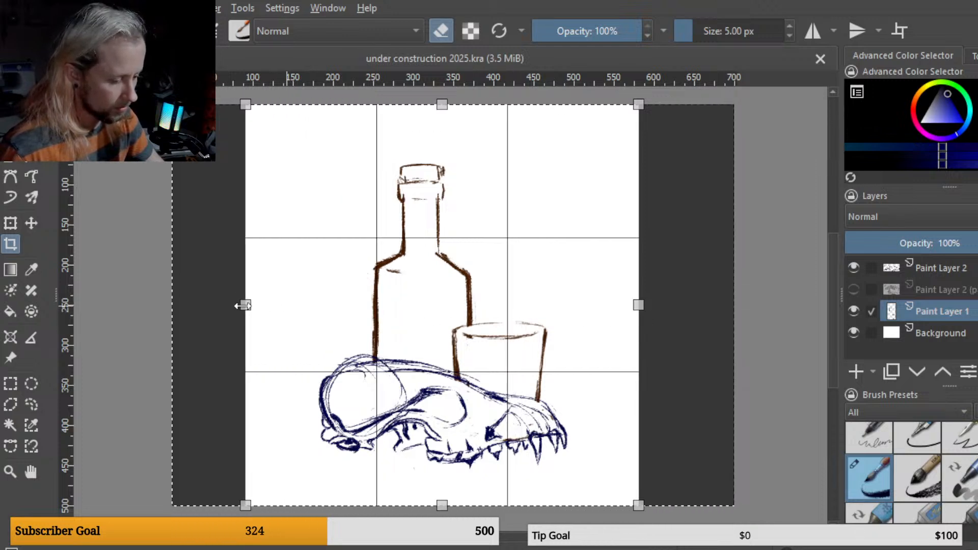
key(Return)
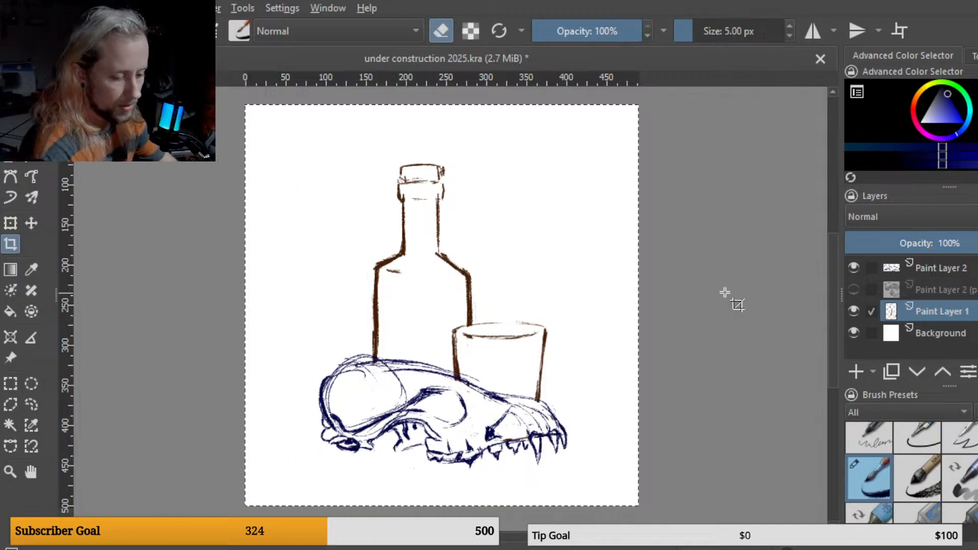
Step: Switch to the brush, add a new paint layer above the hidden Paint Layer 2 copy, and pick a green colour
key(b)
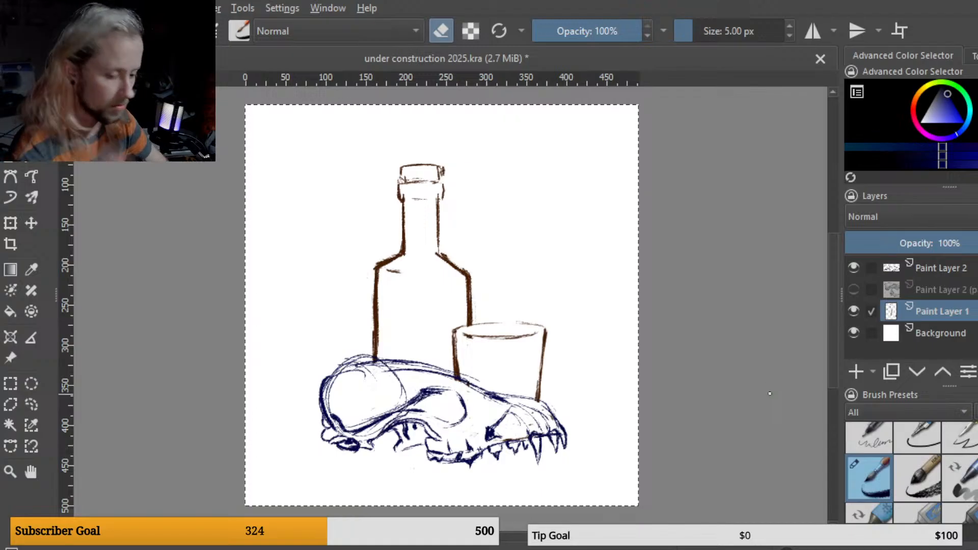
click(952, 269)
click(949, 291)
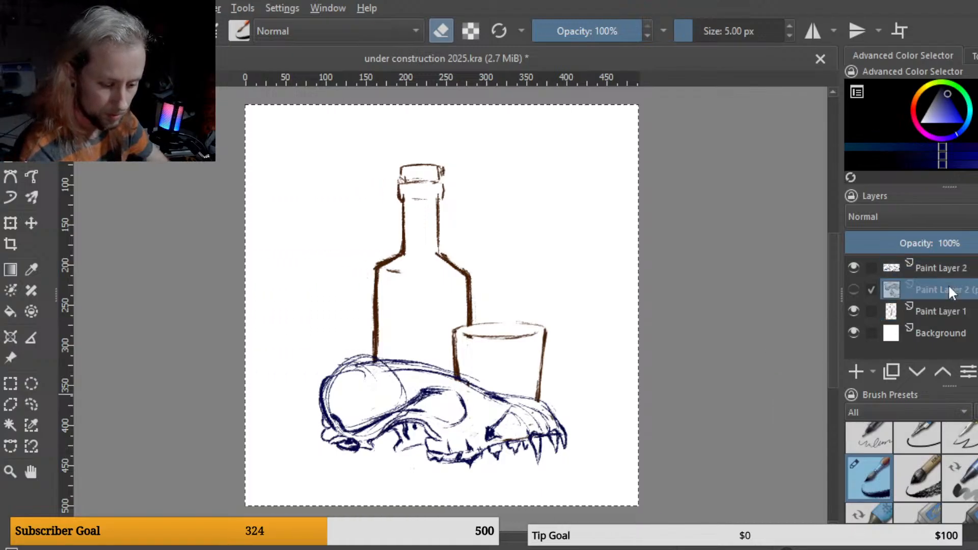
click(856, 371)
click(945, 88)
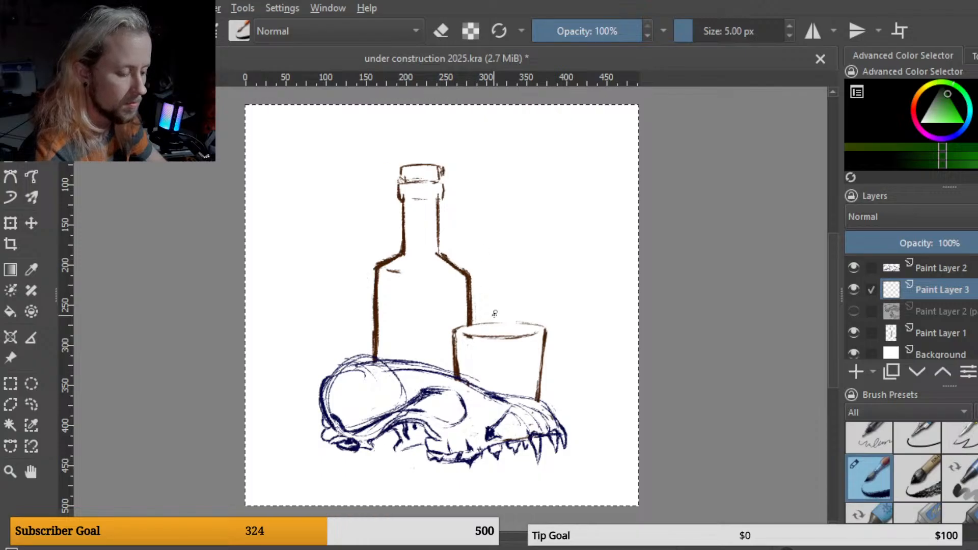
Step: Sketch a green plant sprig rising out of the glass on the new layer, undoing the last stroke
mouse_move(505, 332)
mouse_down()
mouse_move(502, 240)
mouse_move(506, 249)
mouse_move(497, 246)
mouse_move(504, 258)
mouse_move(490, 231)
mouse_move(504, 244)
mouse_move(496, 240)
mouse_move(507, 276)
mouse_move(504, 275)
mouse_up()
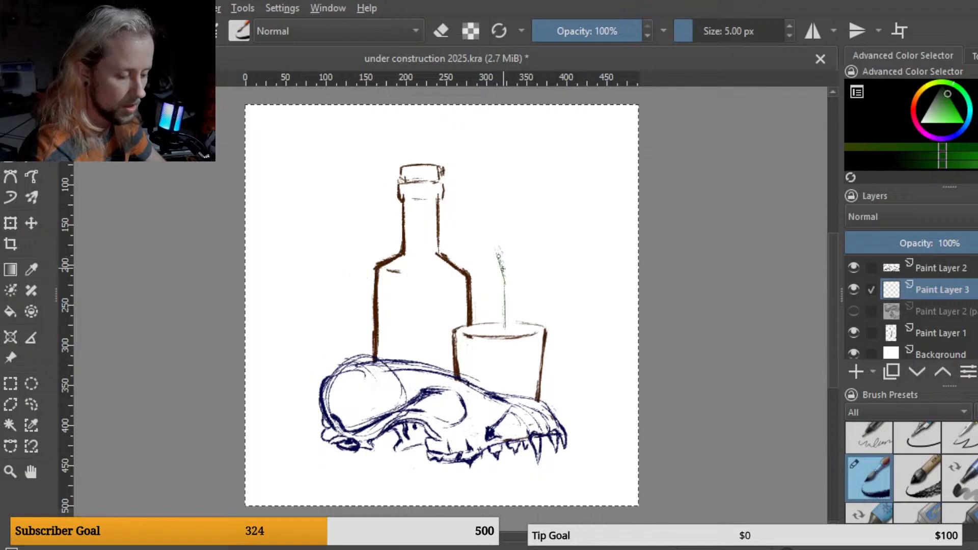
mouse_move(496, 233)
mouse_down()
mouse_move(505, 259)
mouse_move(508, 249)
mouse_move(505, 288)
mouse_move(504, 263)
mouse_up()
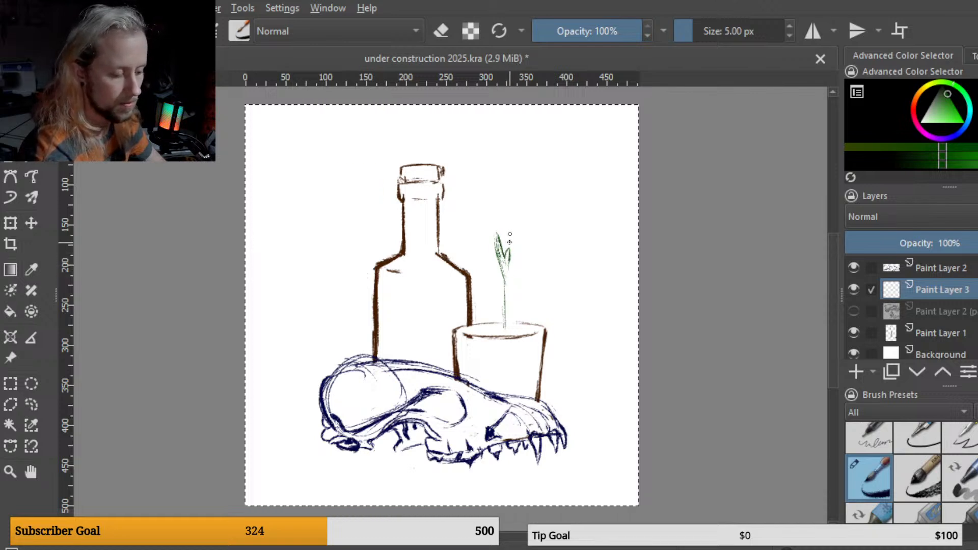
mouse_move(509, 231)
mouse_down()
mouse_move(512, 254)
mouse_move(522, 248)
mouse_move(517, 284)
mouse_move(536, 281)
mouse_move(509, 291)
mouse_up()
key(ctrl+z)
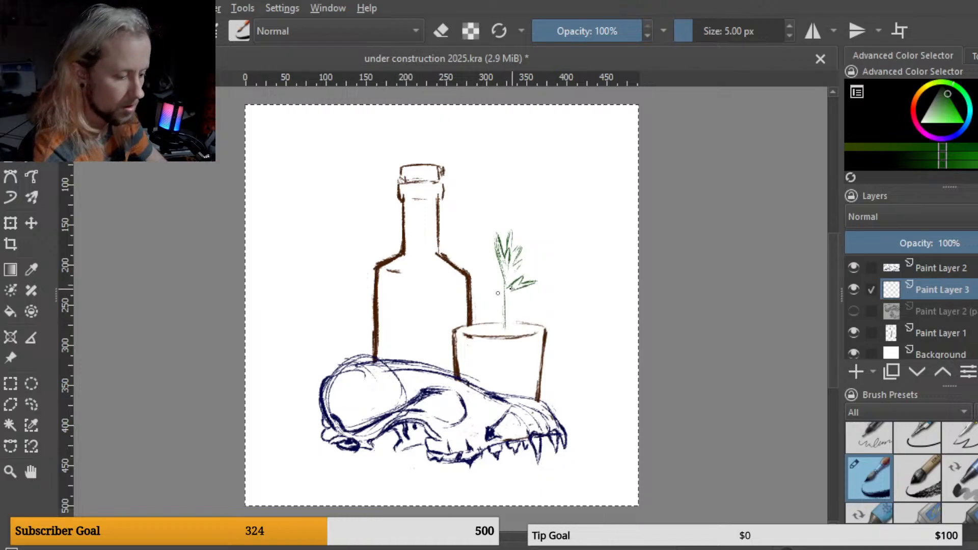
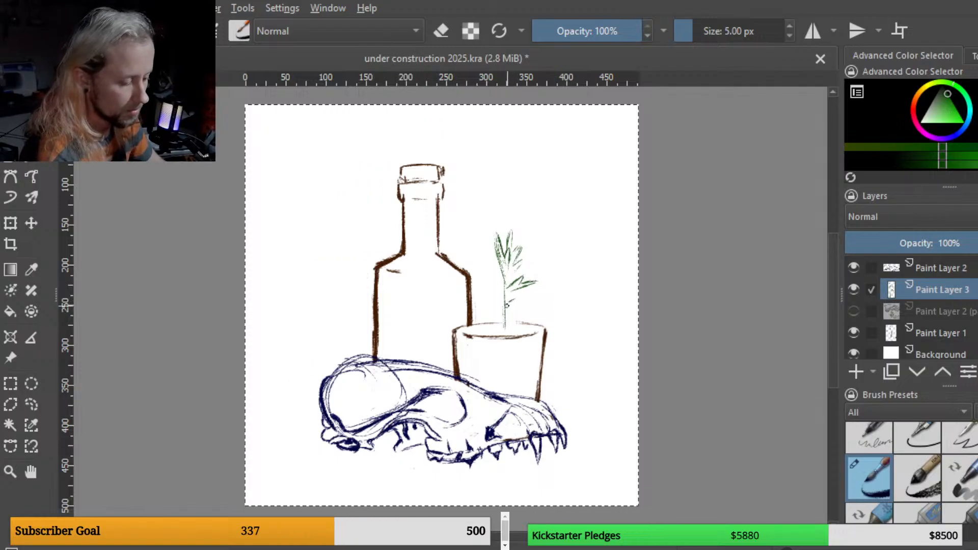
Step: Add more leaves and side branches to the green plant sprig in the glass on Paint Layer 3
mouse_move(509, 304)
mouse_down()
mouse_move(541, 301)
mouse_move(519, 304)
mouse_up()
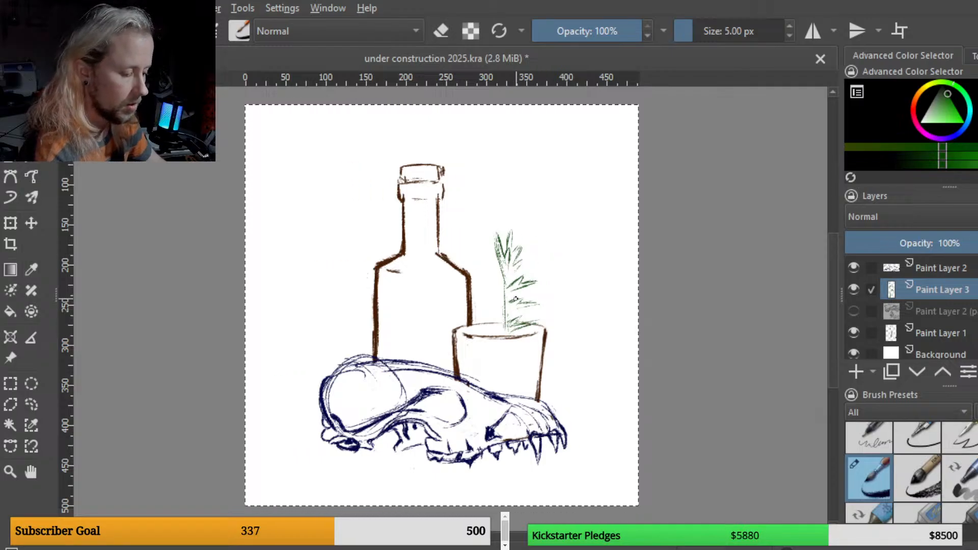
drag(515, 299, 529, 301)
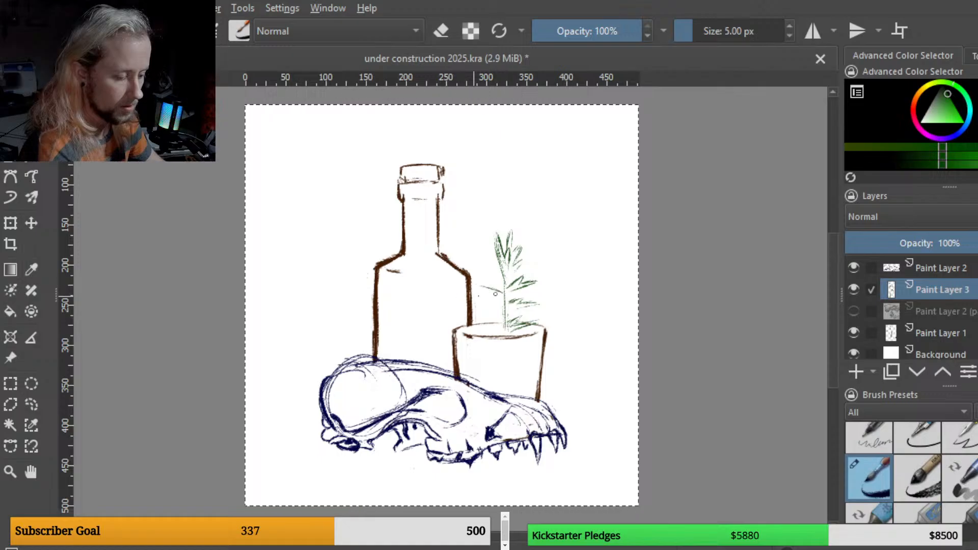
drag(475, 288, 498, 286)
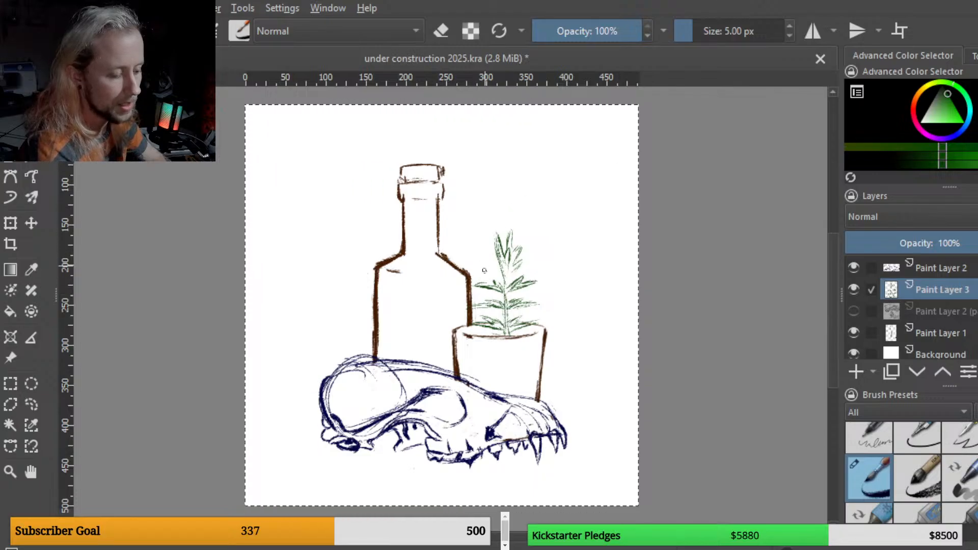
mouse_move(483, 262)
mouse_down()
mouse_move(519, 144)
mouse_move(490, 262)
mouse_move(494, 218)
mouse_move(494, 269)
mouse_up()
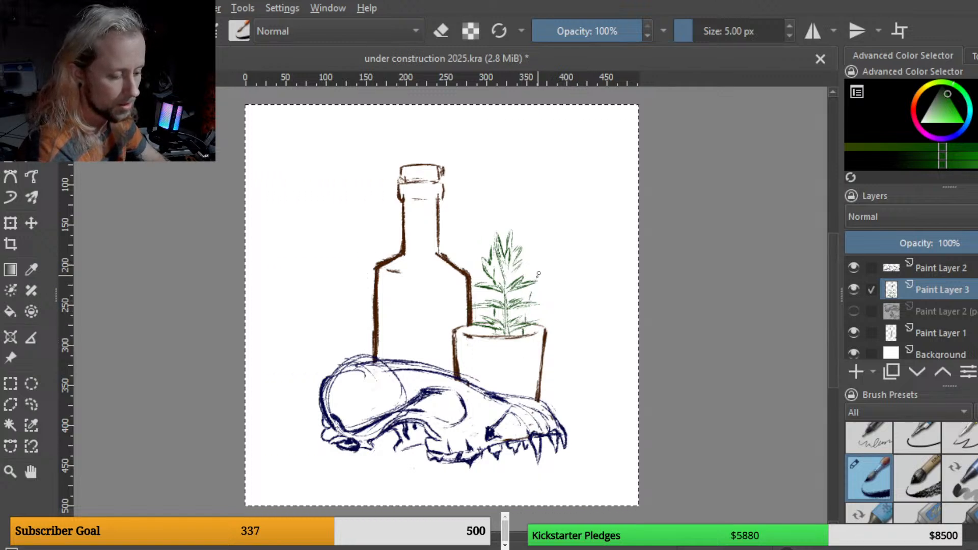
drag(544, 263, 544, 278)
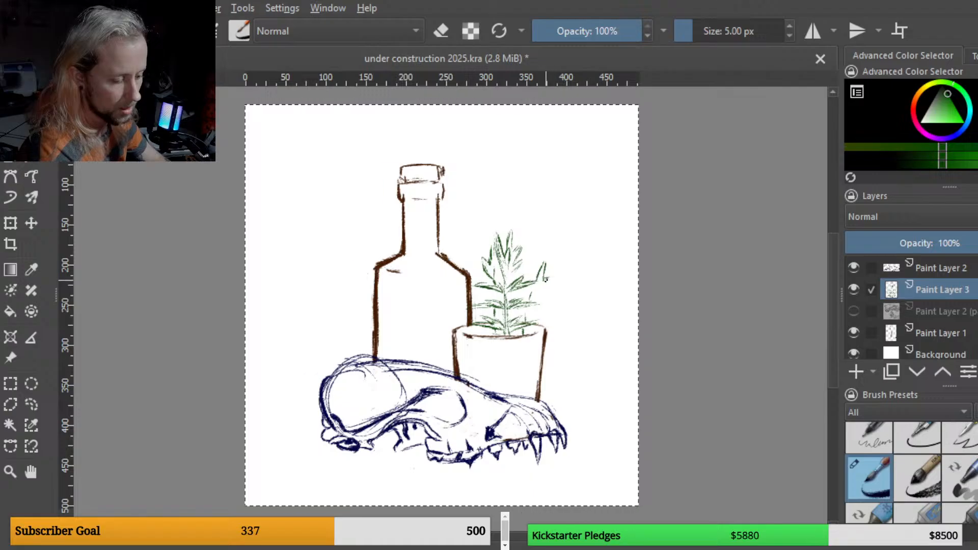
drag(545, 280, 551, 278)
drag(552, 279, 541, 287)
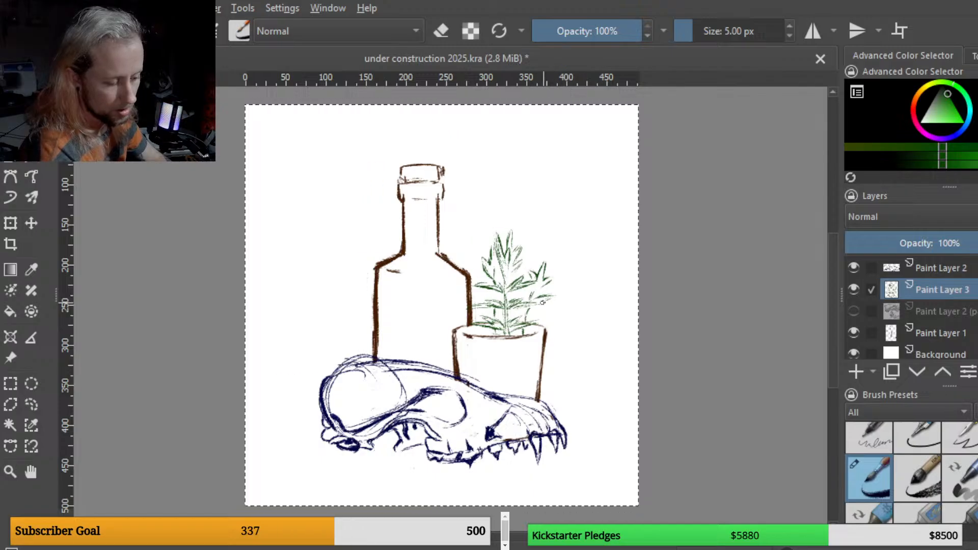
drag(559, 308, 528, 318)
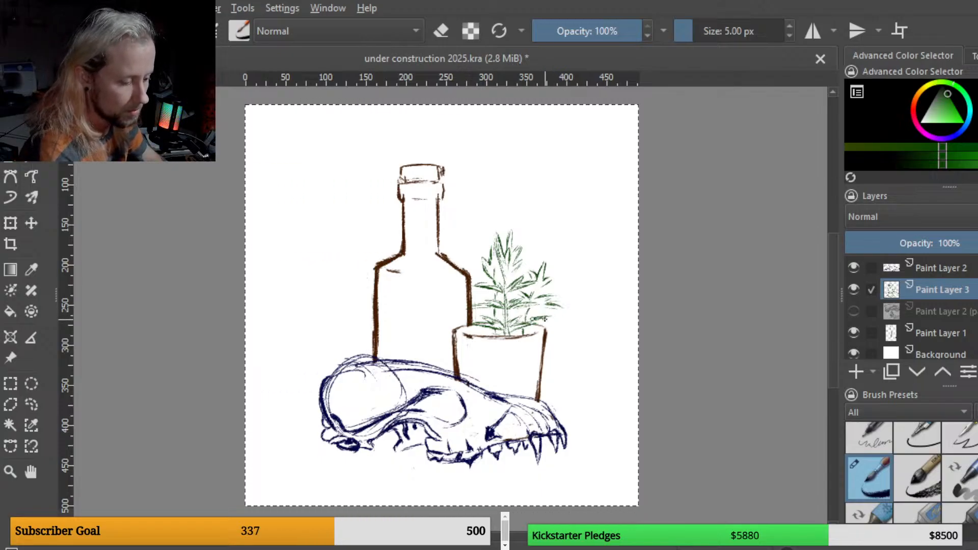
drag(546, 320, 562, 325)
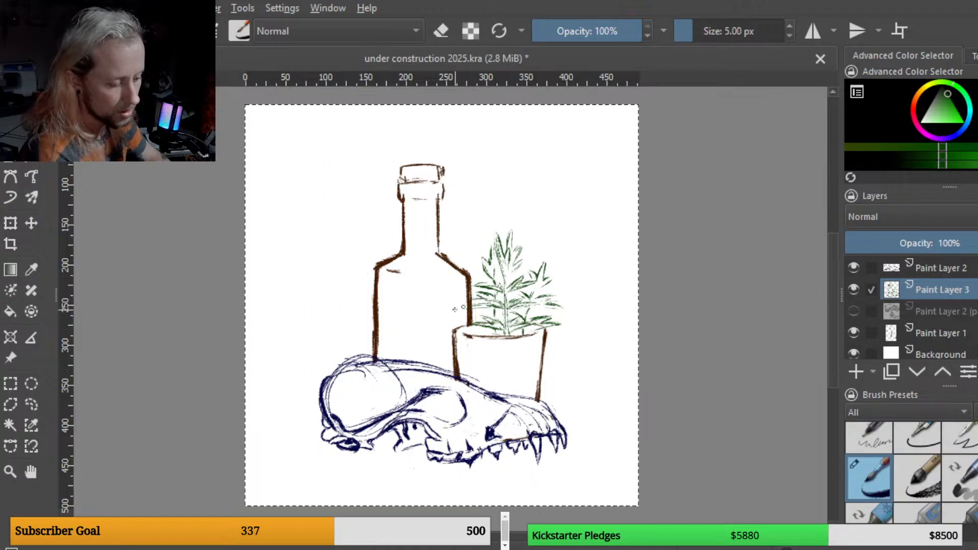
drag(473, 301, 459, 305)
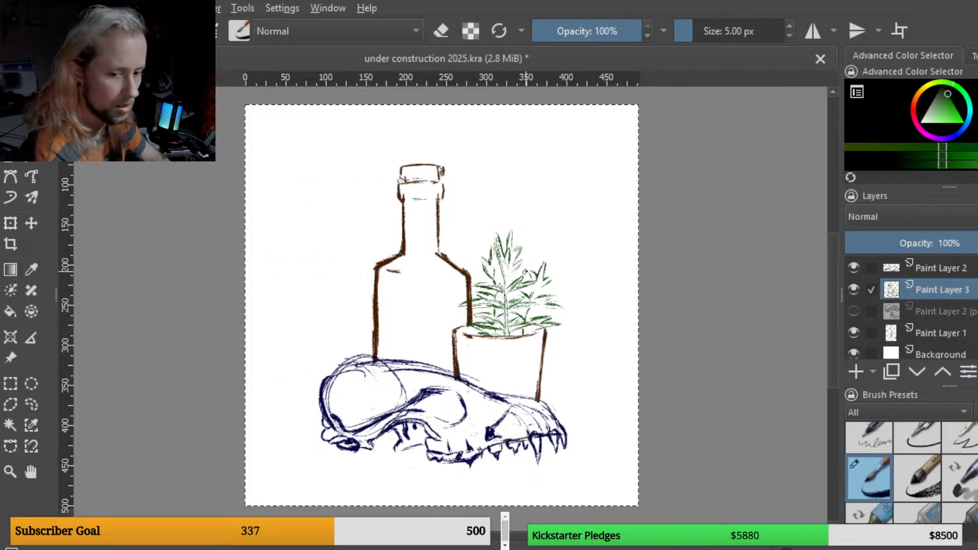
drag(537, 296, 531, 304)
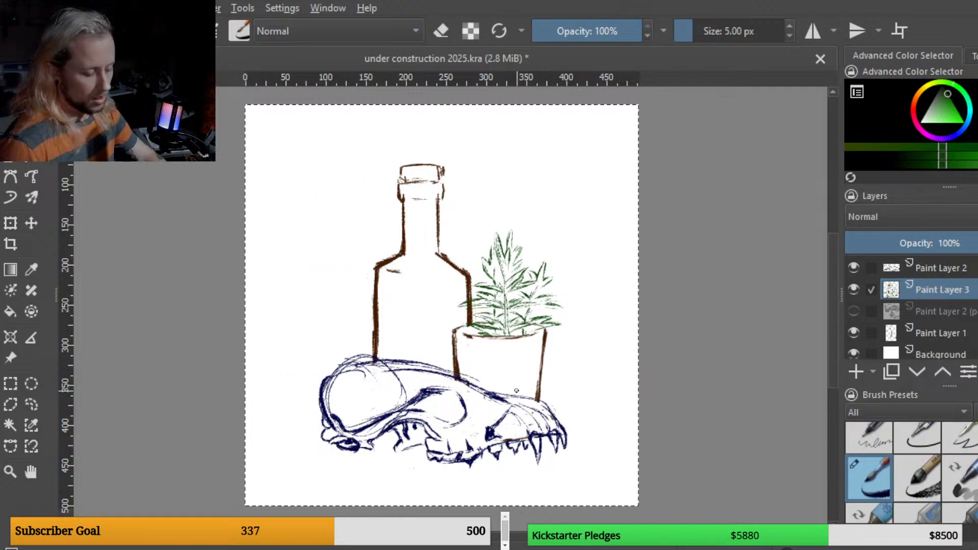
Step: Shift the plant sprig slightly to the left with the Transform tool, then return to the brush
click(11, 222)
drag(572, 355, 564, 357)
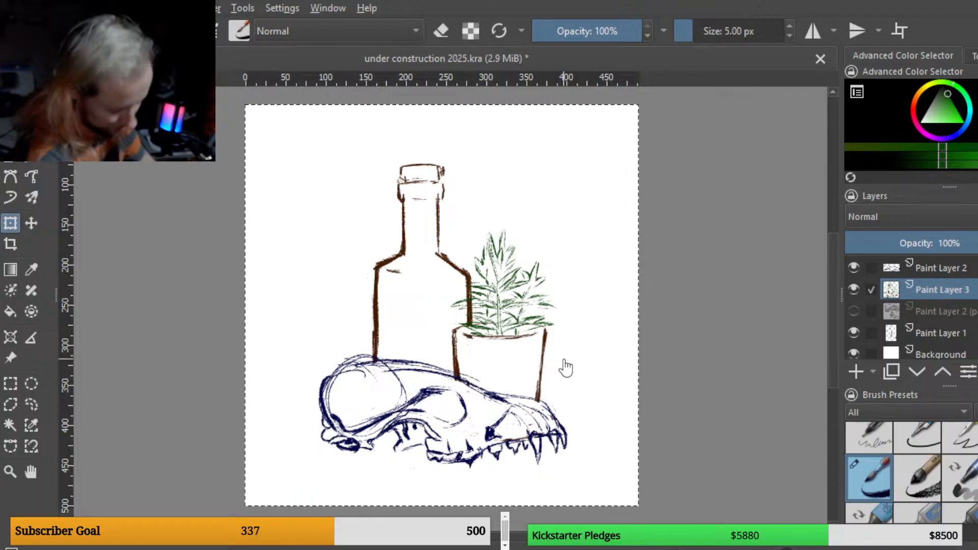
key(b)
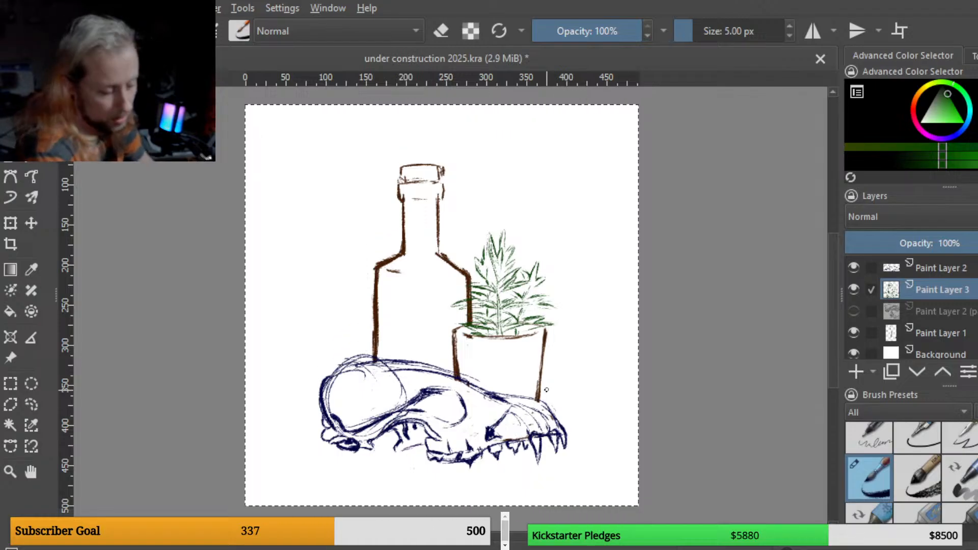
Step: Delete the hidden Paint Layer 2 copy layer
key(e)
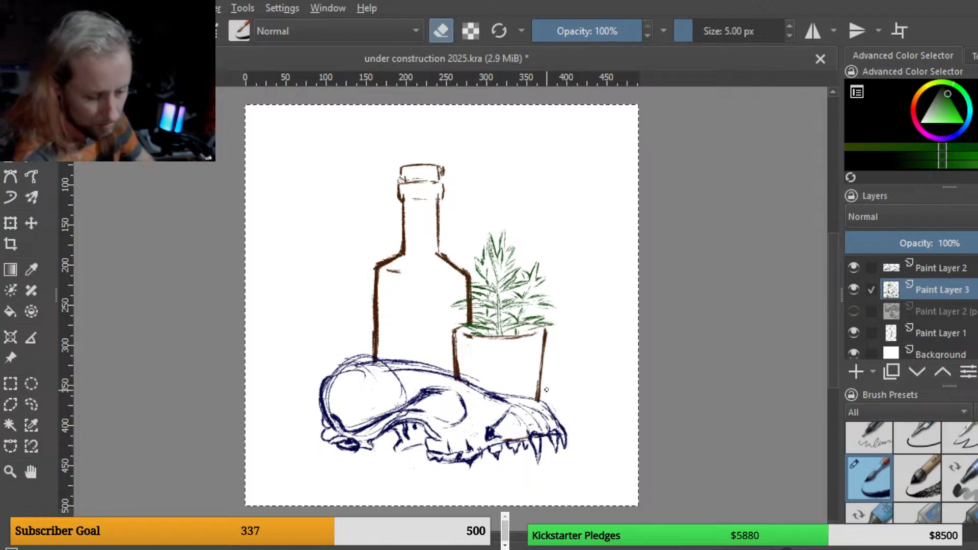
click(940, 335)
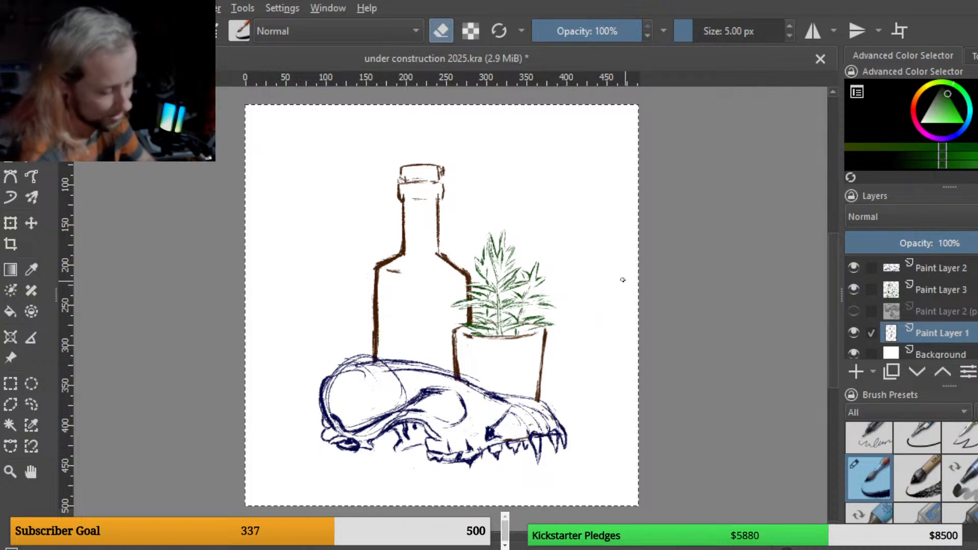
key(x)
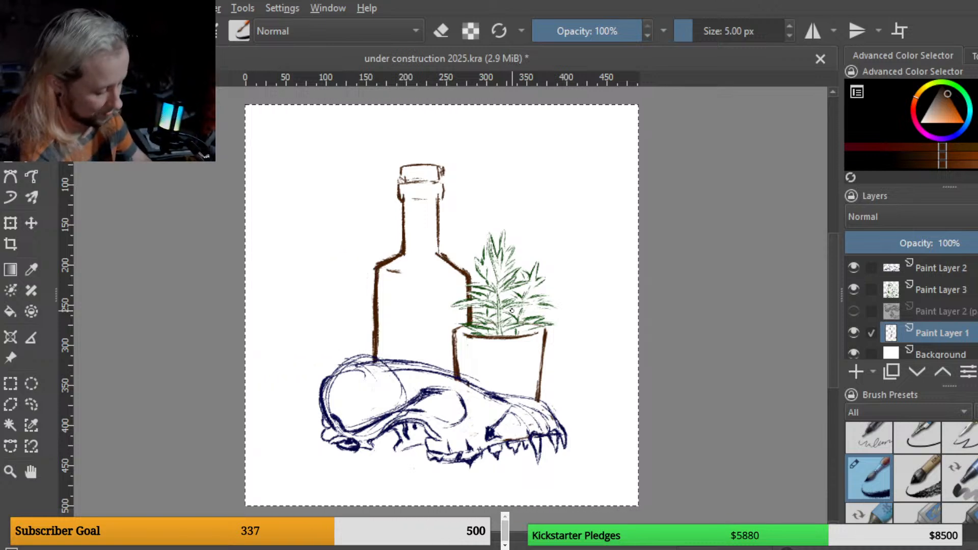
key(e)
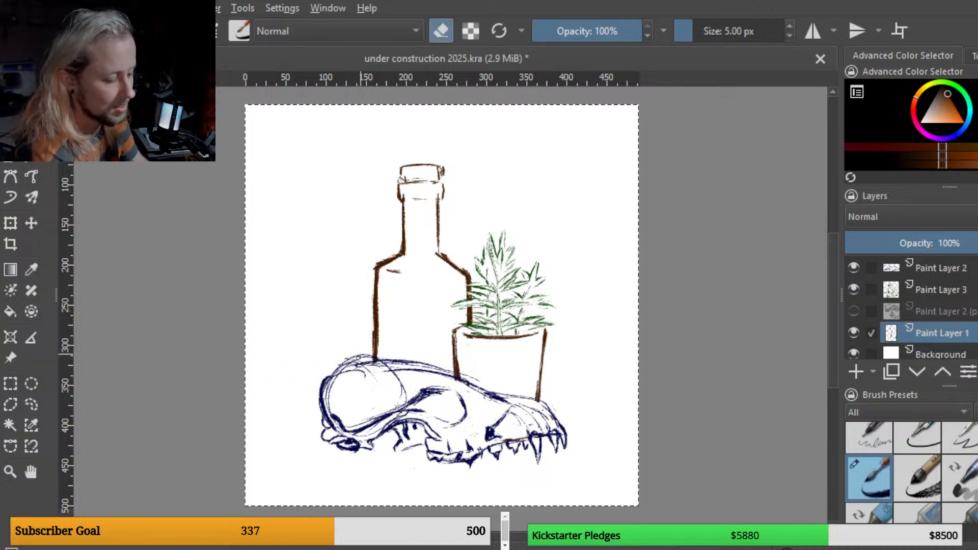
click(910, 266)
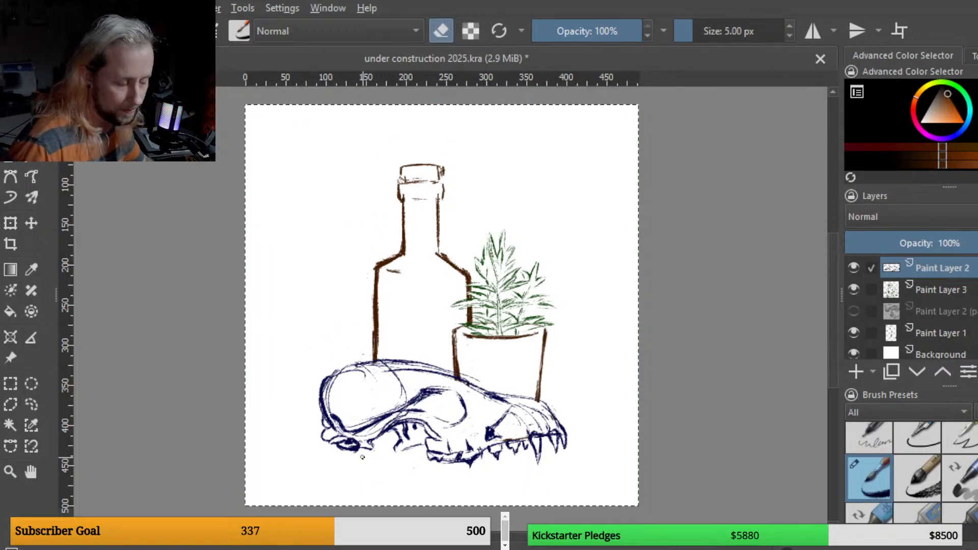
key(e)
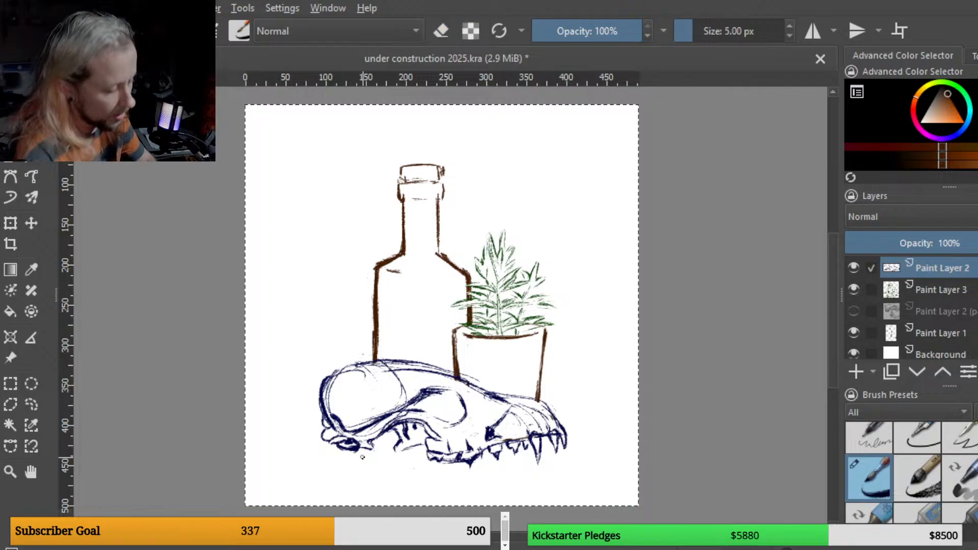
key(e)
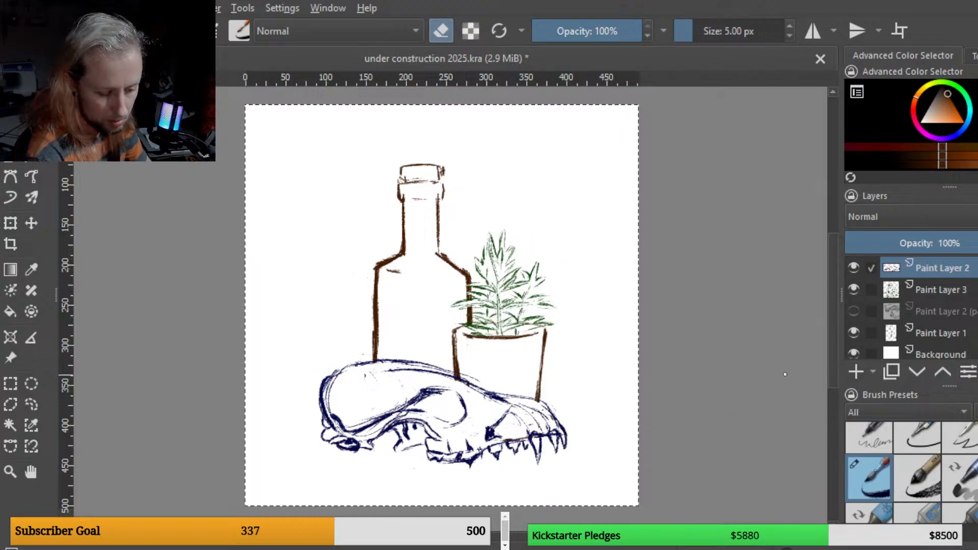
click(941, 312)
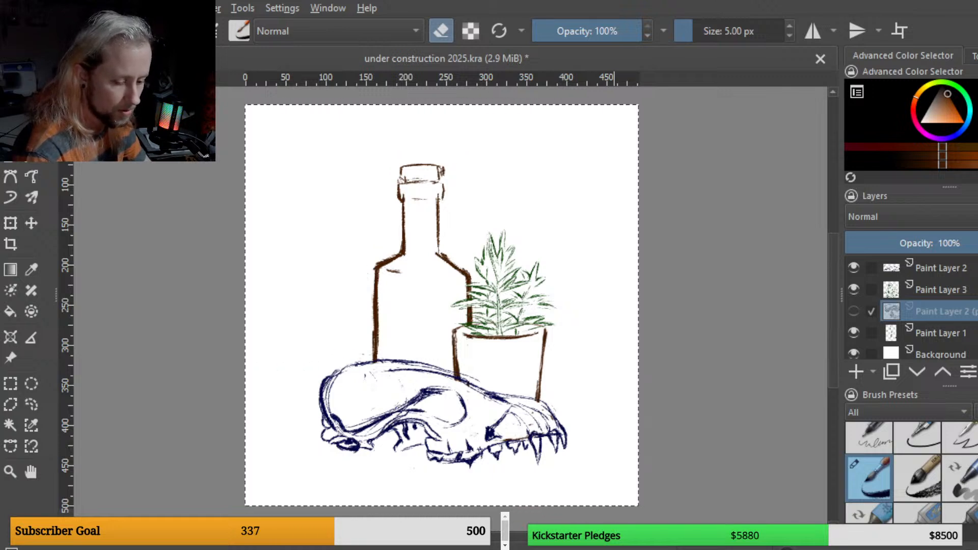
key(shift+Delete)
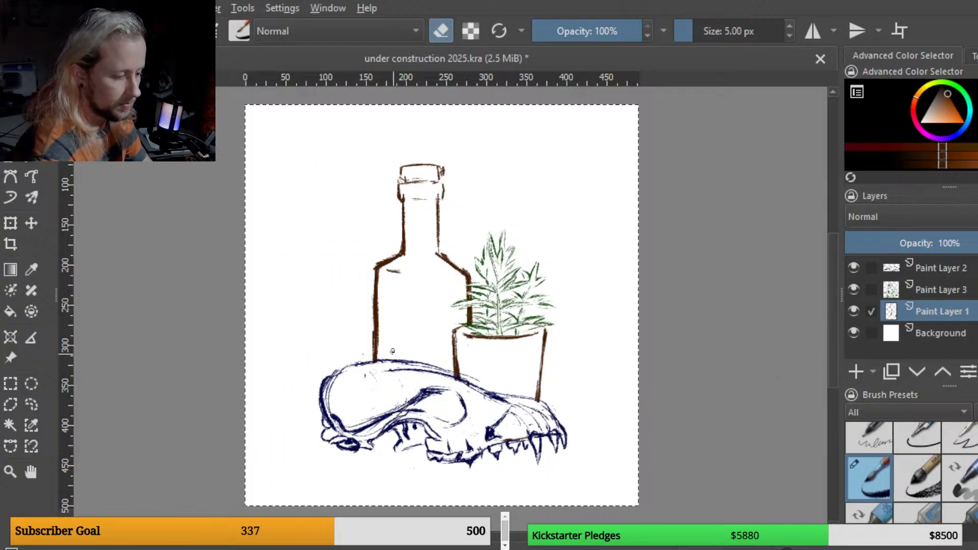
Step: Sketch an arched label outline on the bottle's body on Paint Layer 1
key(e)
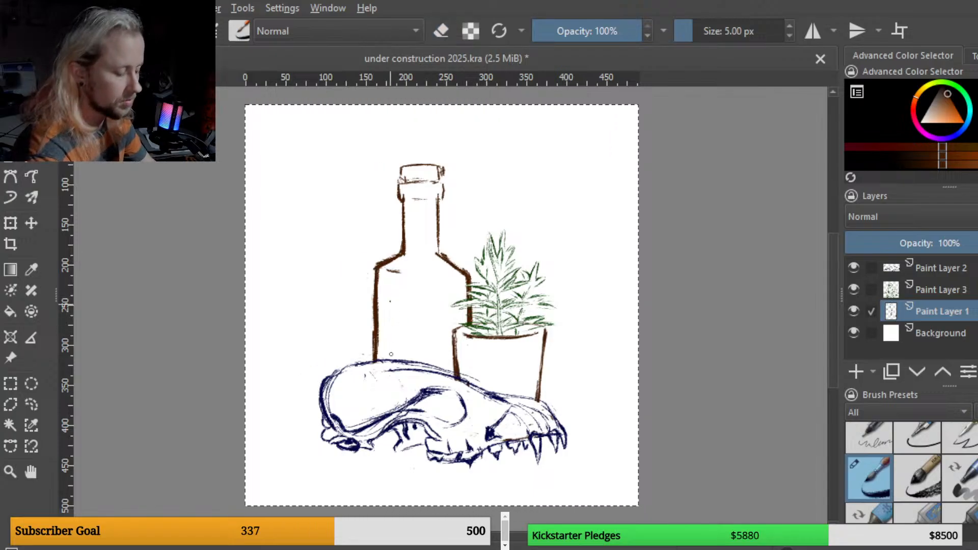
drag(390, 354, 392, 304)
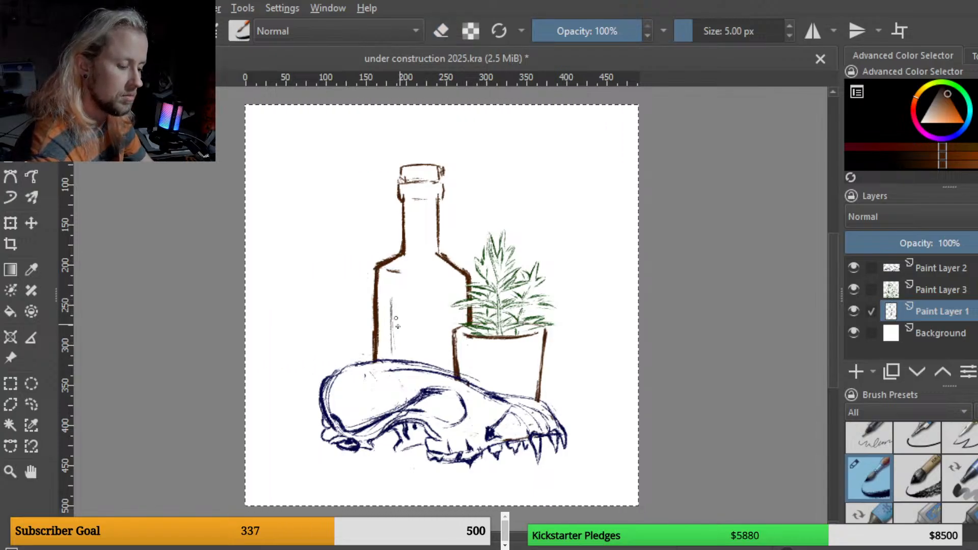
mouse_move(394, 311)
mouse_down()
mouse_move(417, 288)
mouse_move(441, 293)
mouse_up()
mouse_move(452, 327)
mouse_down()
mouse_move(440, 296)
mouse_move(405, 294)
mouse_move(417, 288)
mouse_move(394, 324)
mouse_move(398, 301)
mouse_move(392, 349)
mouse_up()
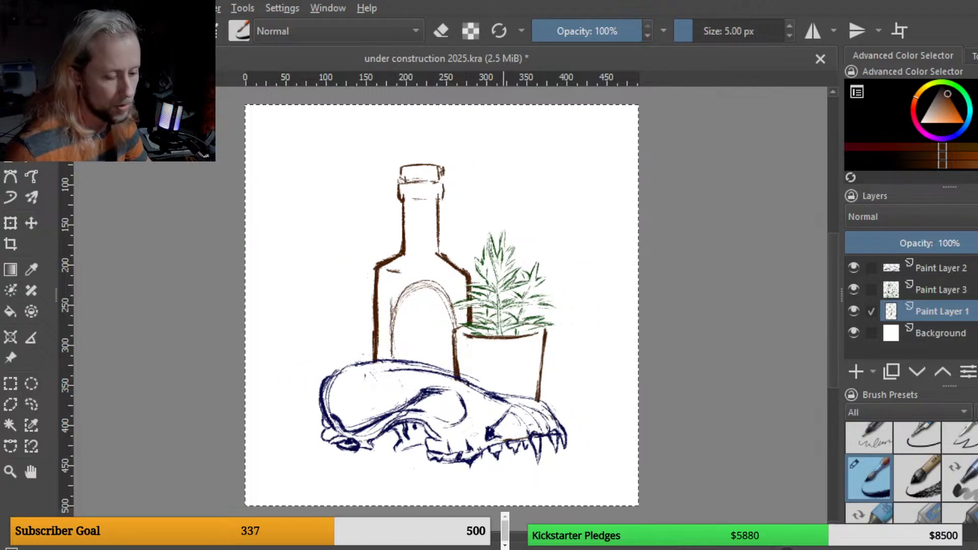
Step: Pick a warmer orange-brown and recolour the bottle drawing with it using a 44 px brush
click(954, 103)
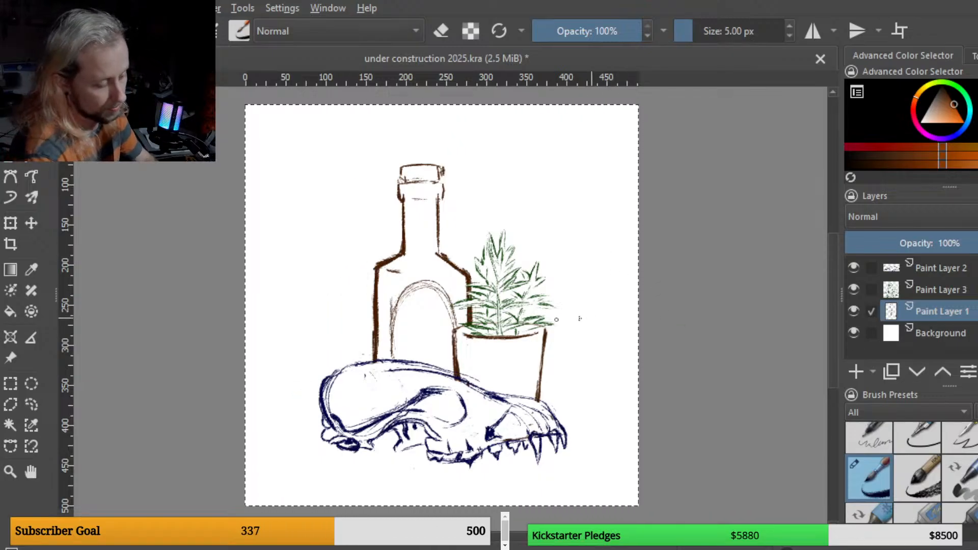
scroll(526, 307, up, 1)
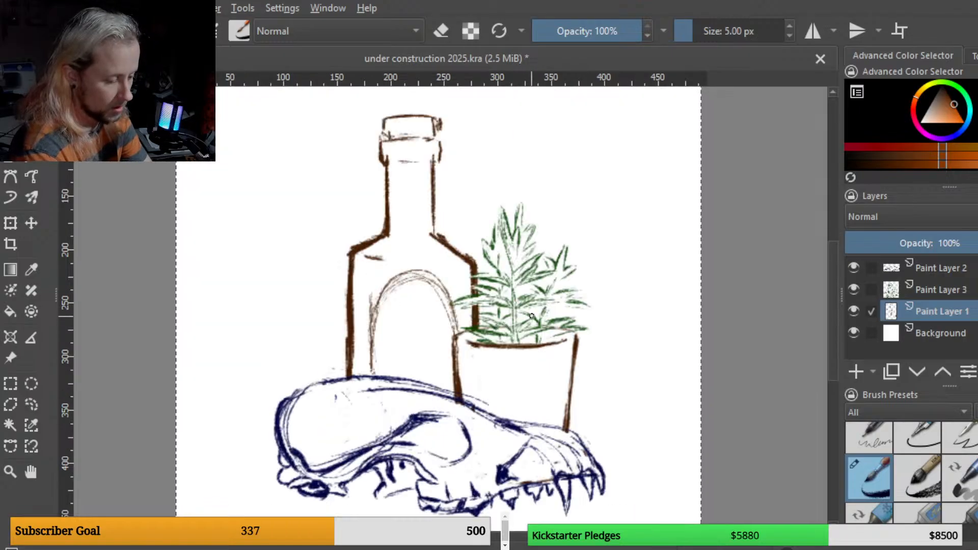
scroll(549, 305, down, 1)
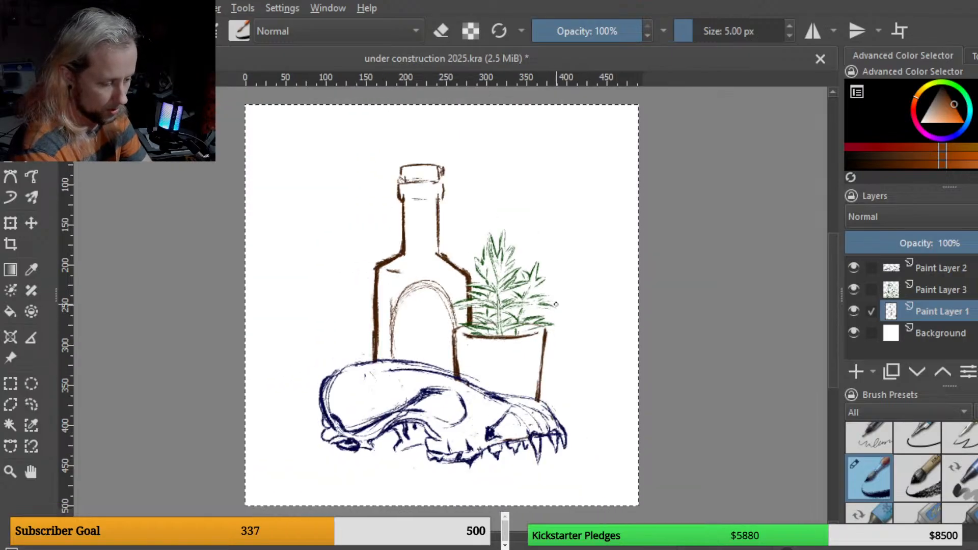
mouse_move(557, 307)
shift+mouse_down()
mouse_move(553, 320)
mouse_move(573, 323)
shift+mouse_up()
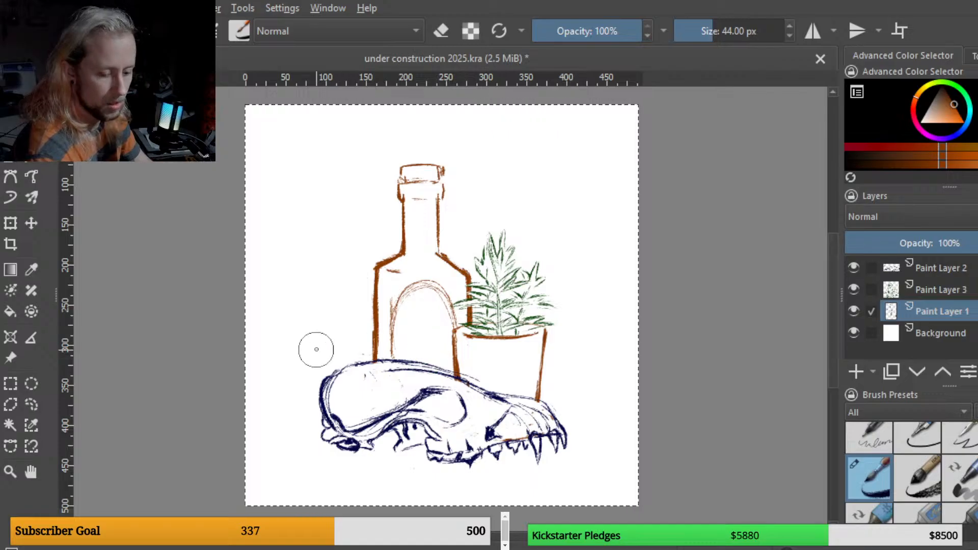
Step: Select Paint Layer 2, pick a purple colour and recolour the fox skull lines purple
click(958, 267)
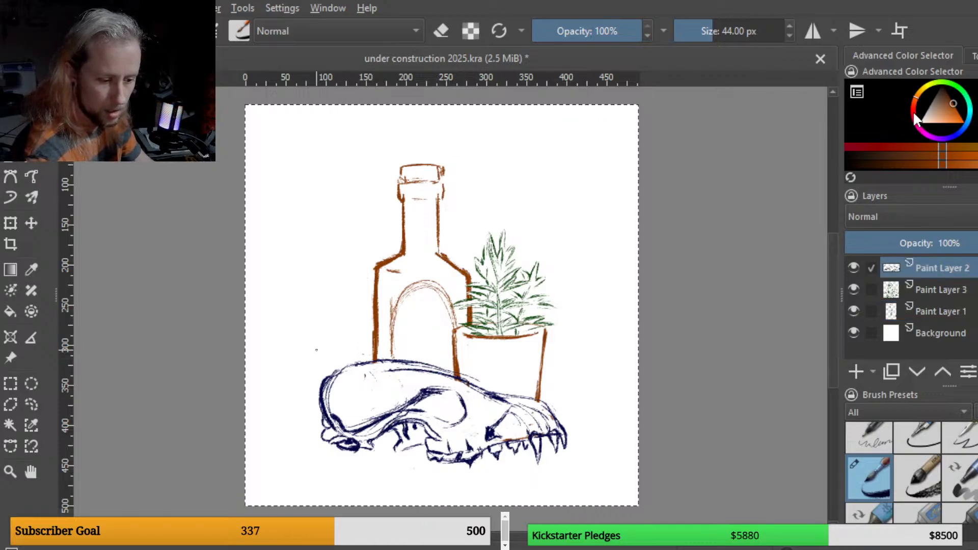
drag(921, 128, 944, 142)
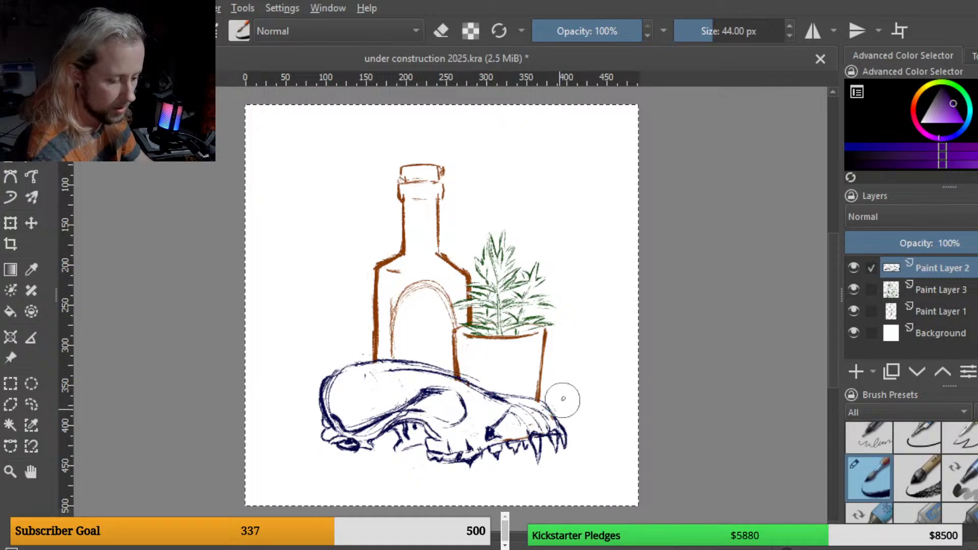
mouse_move(554, 423)
mouse_down()
mouse_move(490, 454)
mouse_move(517, 459)
mouse_up()
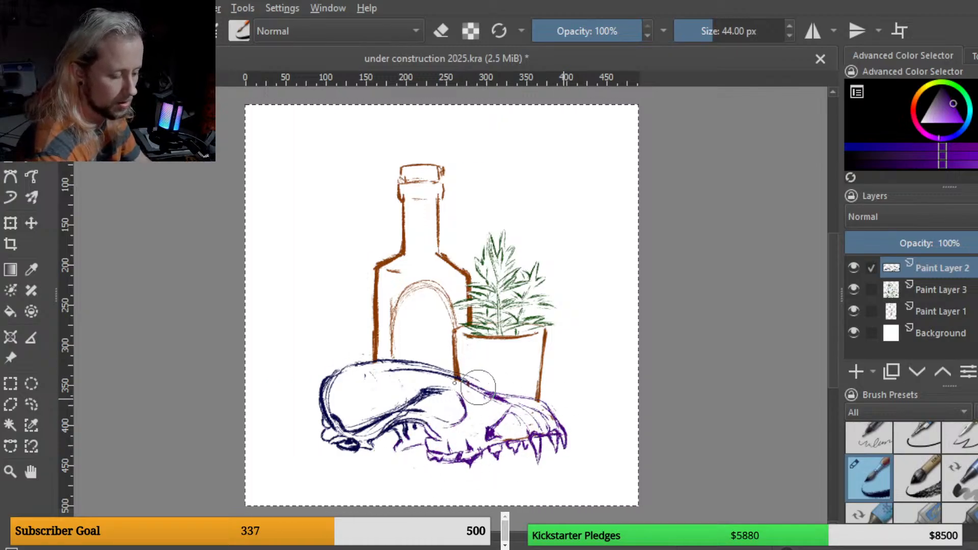
drag(400, 364, 318, 408)
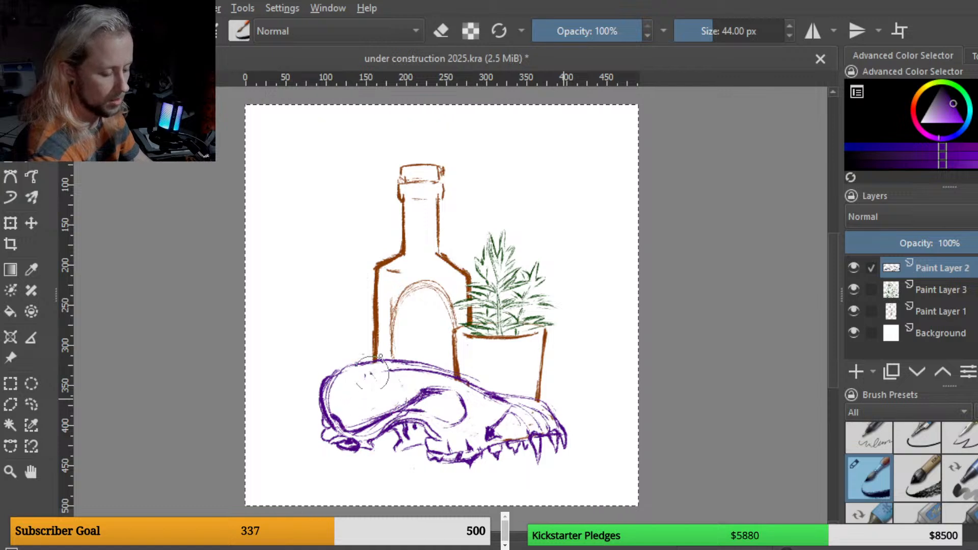
mouse_move(329, 381)
mouse_down()
mouse_move(395, 362)
mouse_move(461, 386)
mouse_up()
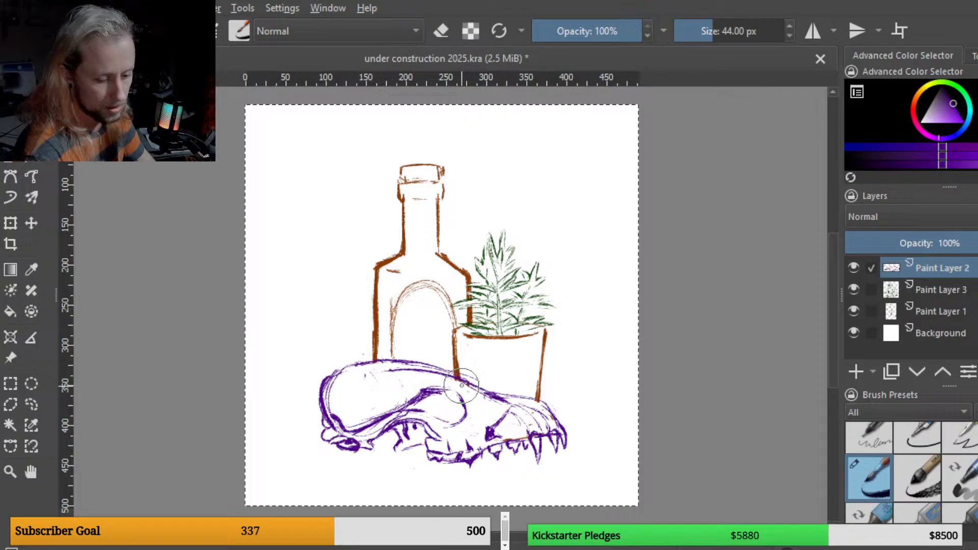
Step: Select the Background layer, enlarge the brush to 73 px and paint the whole background black
click(960, 327)
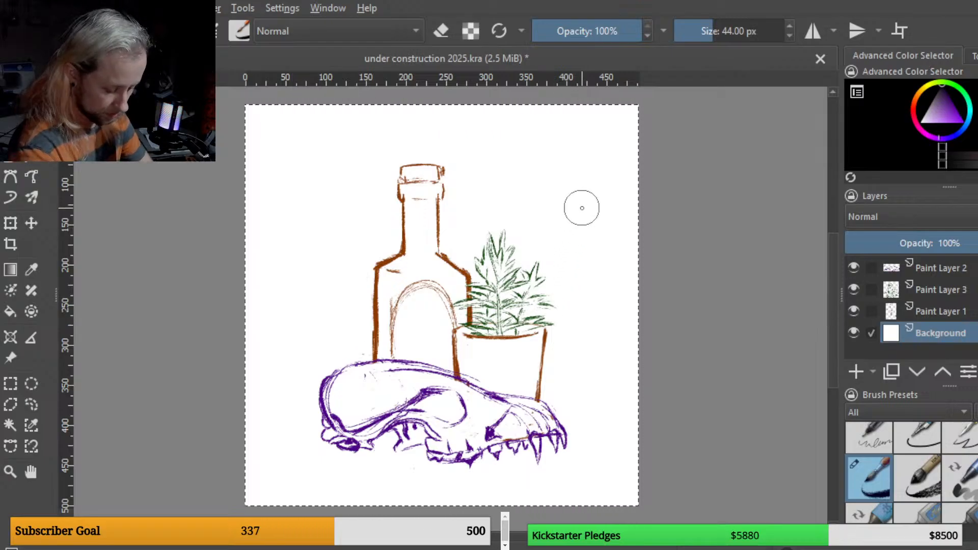
key(plus)
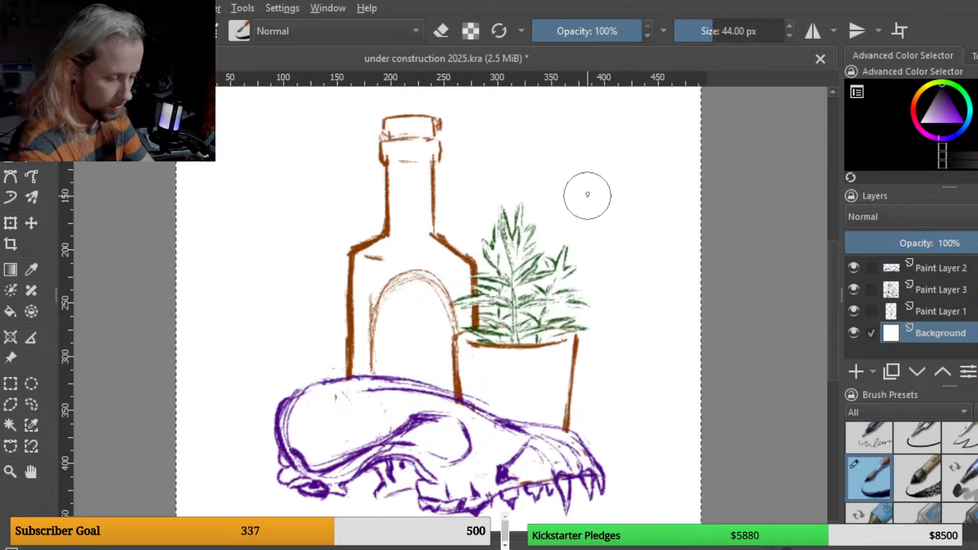
key(minus)
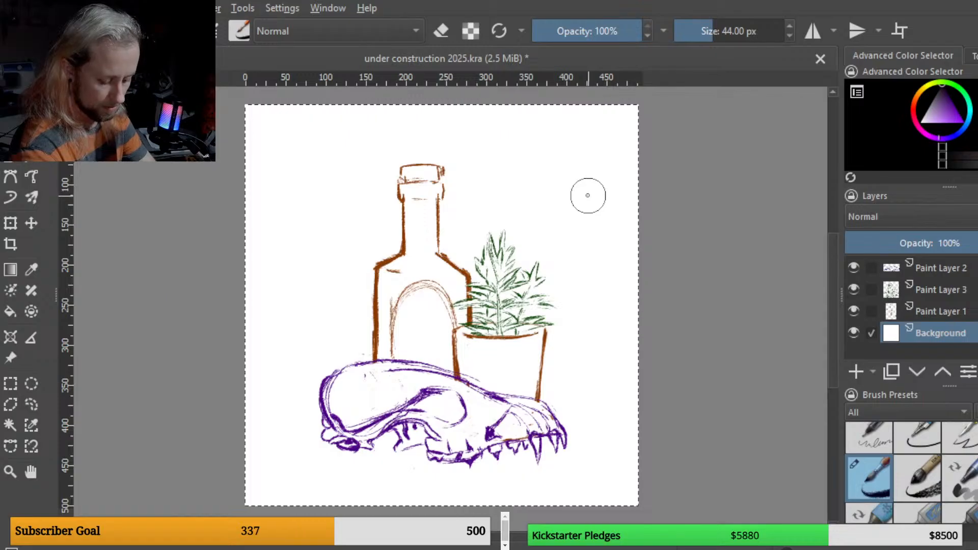
key(bracketright)
key(bracketright)
key(bracketright)
key(bracketright)
key(bracketright)
key(bracketright)
key(bracketright)
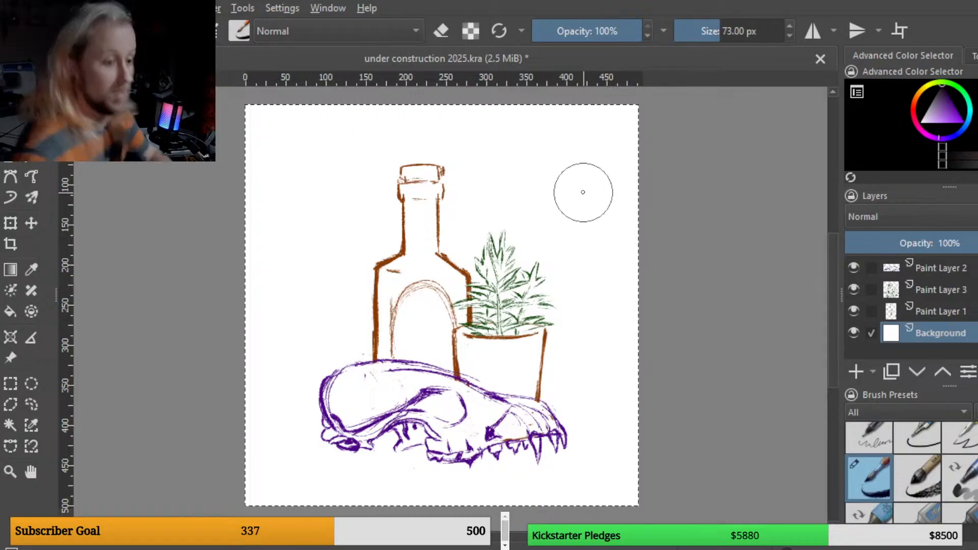
drag(423, 158, 347, 269)
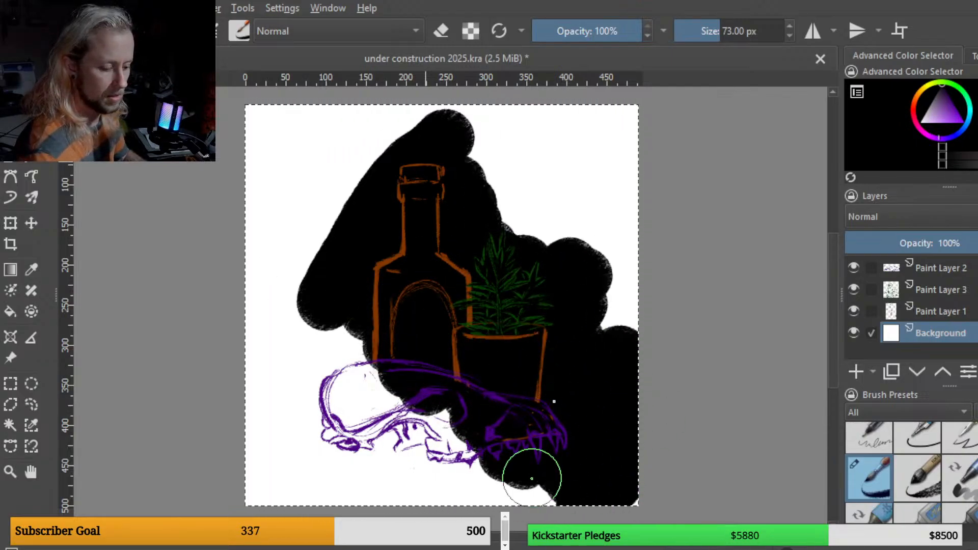
mouse_move(532, 478)
mouse_down()
mouse_move(500, 443)
mouse_move(416, 496)
mouse_up()
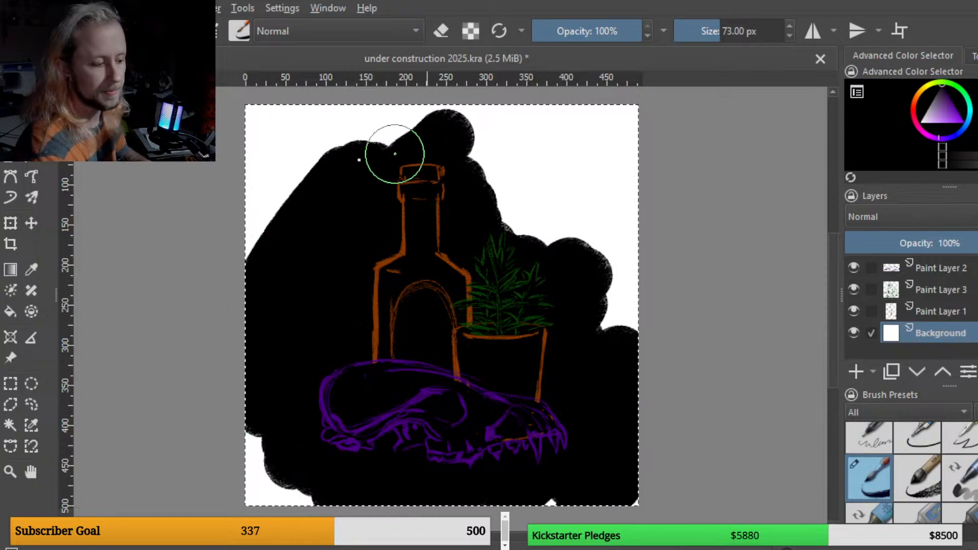
mouse_move(395, 154)
mouse_down()
mouse_move(504, 119)
mouse_move(469, 217)
mouse_move(571, 191)
mouse_move(513, 270)
mouse_up()
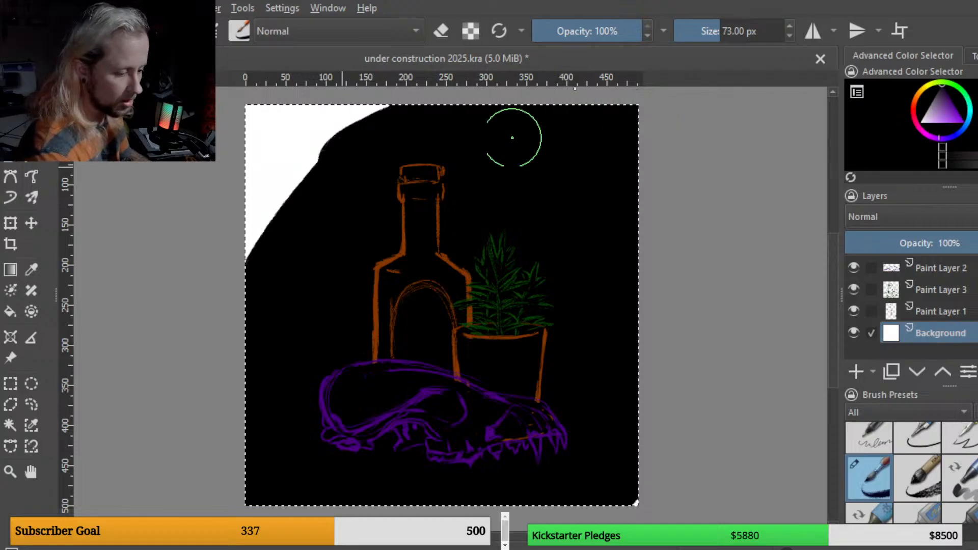
drag(346, 95, 246, 142)
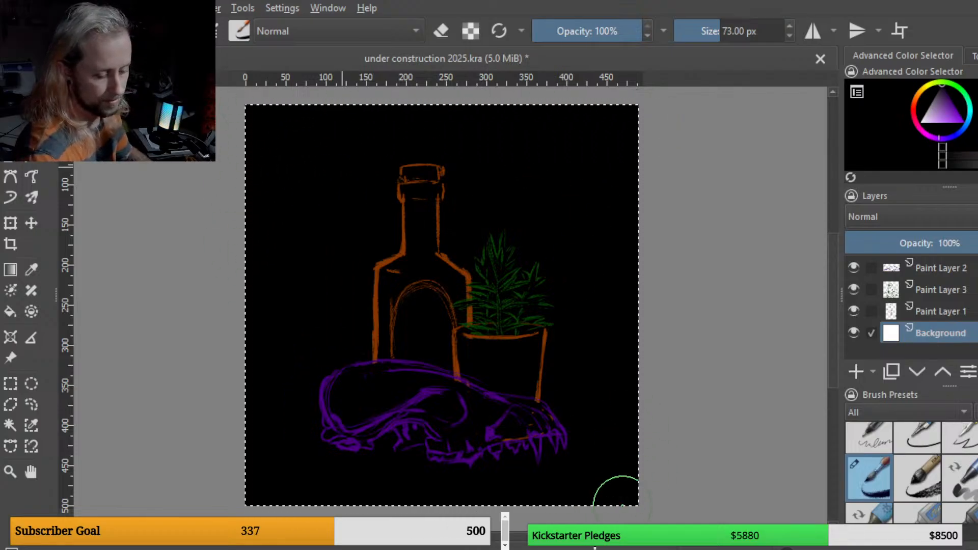
Step: Switch to Paint Layer 1 and erase a small stray mark near the skull's jaw with an 18 px eraser
click(941, 312)
key(e)
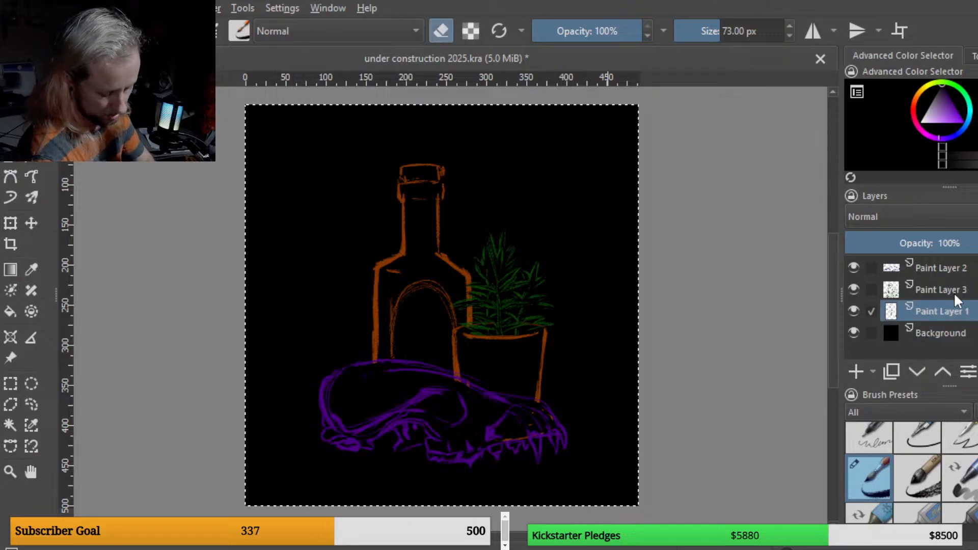
key(bracketleft)
key(bracketleft)
key(bracketleft)
key(bracketleft)
key(bracketleft)
key(bracketleft)
key(bracketleft)
key(bracketleft)
key(bracketleft)
key(bracketleft)
key(bracketleft)
key(bracketleft)
key(bracketleft)
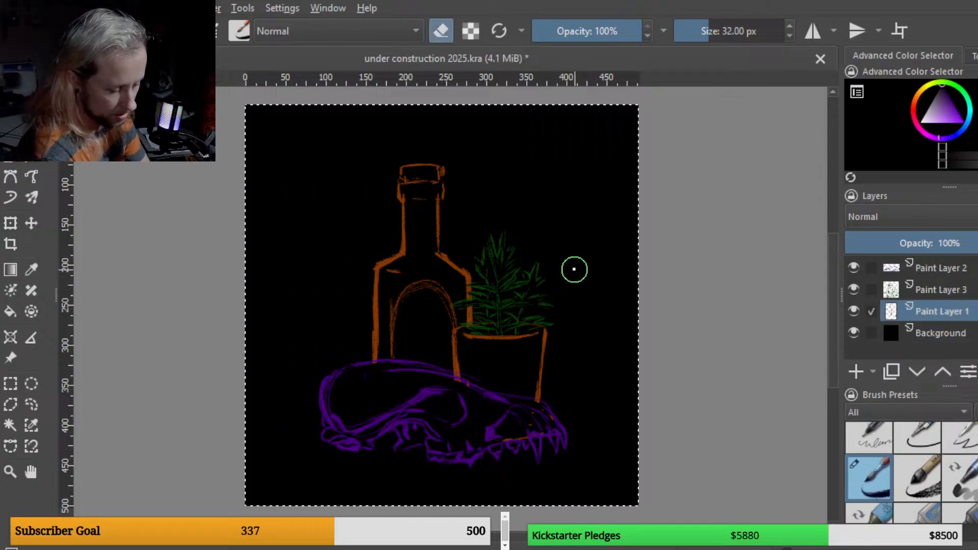
key(bracketleft)
key(bracketleft)
key(bracketleft)
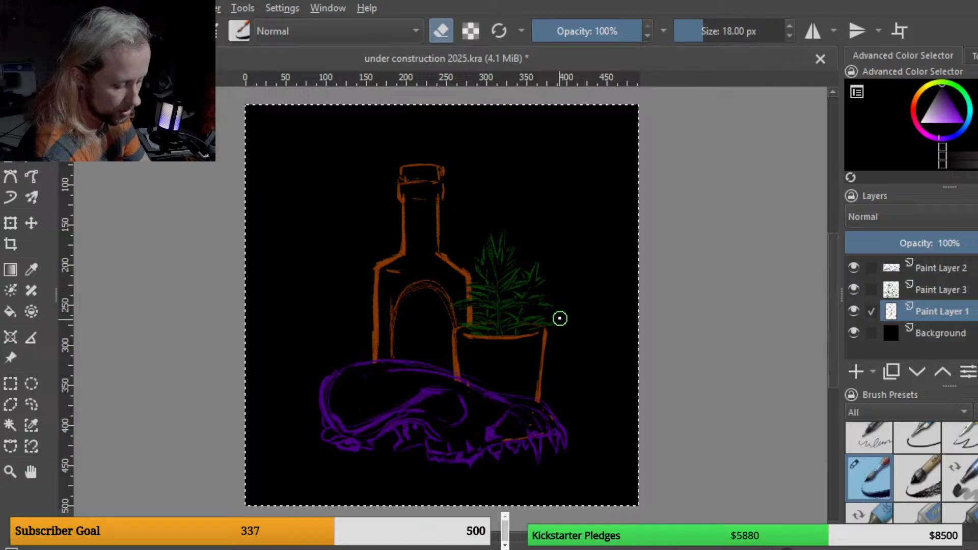
key(e)
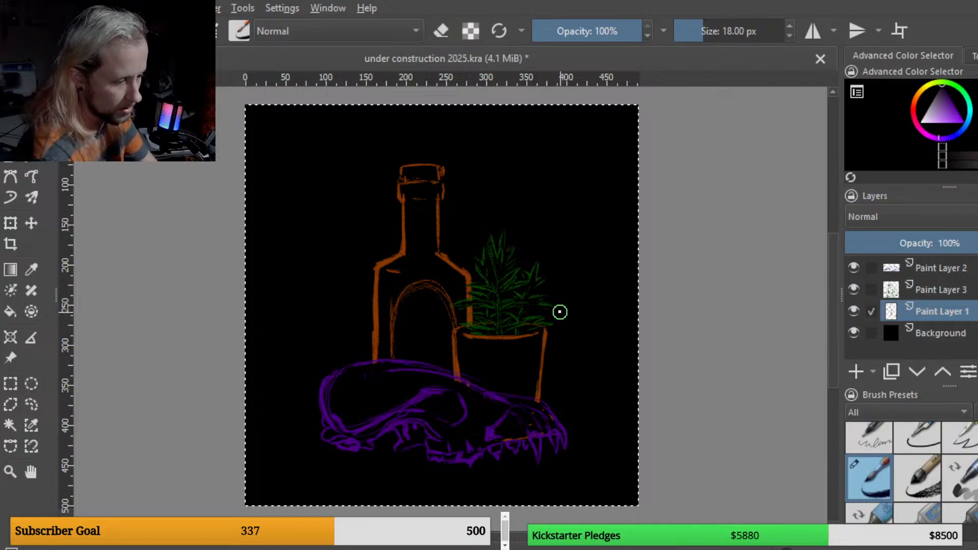
key(e)
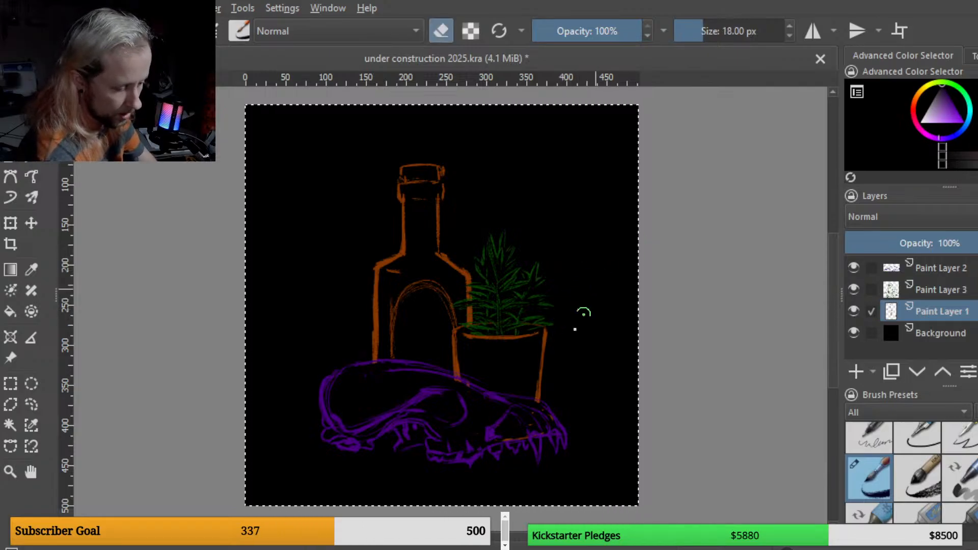
mouse_move(527, 439)
mouse_down()
mouse_move(503, 441)
mouse_move(529, 433)
mouse_up()
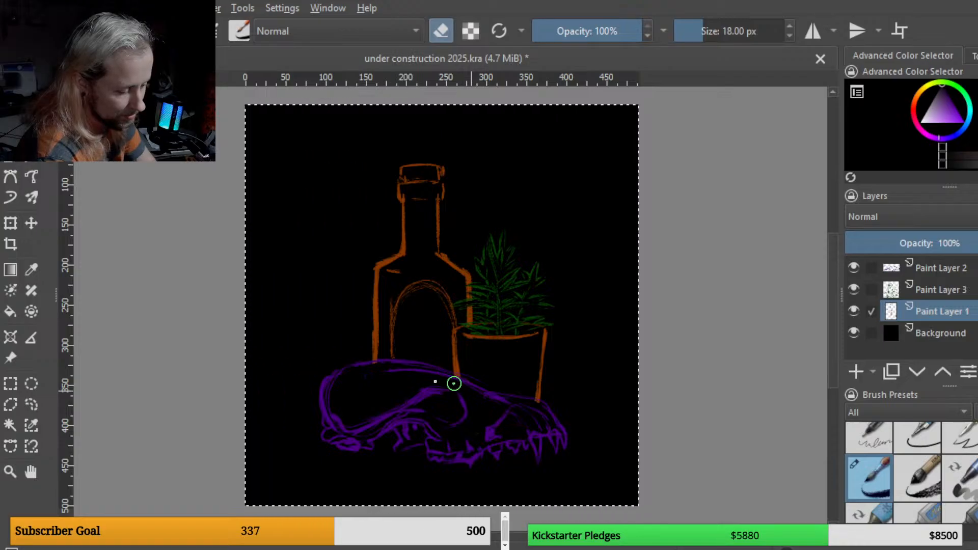
Step: Add a new layer above the Background, pick white and fill in the glass with an 8 px brush
click(925, 333)
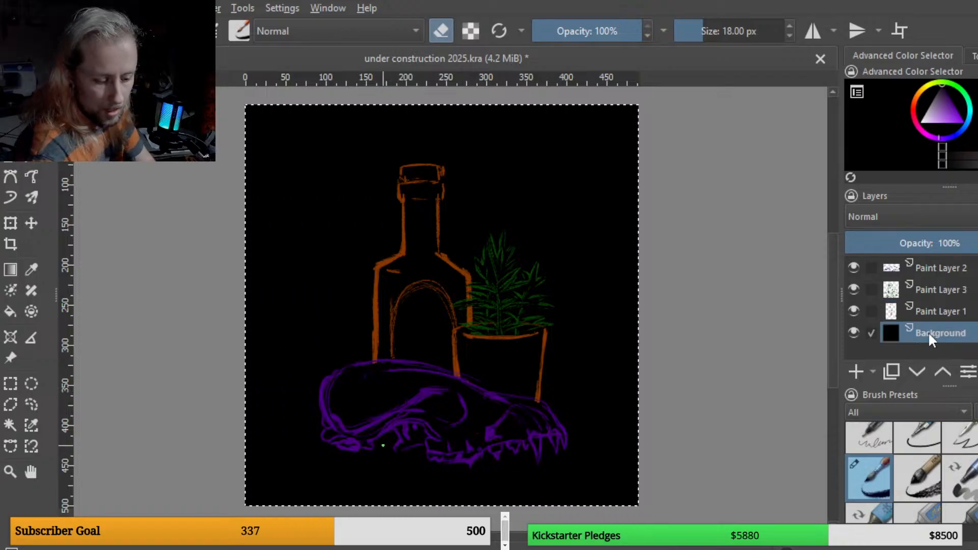
key(Insert)
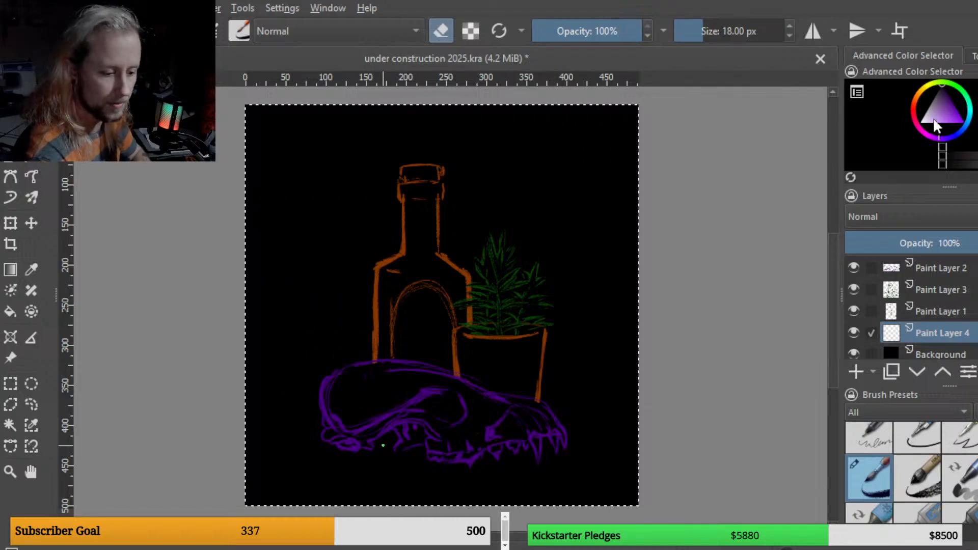
click(920, 122)
key(e)
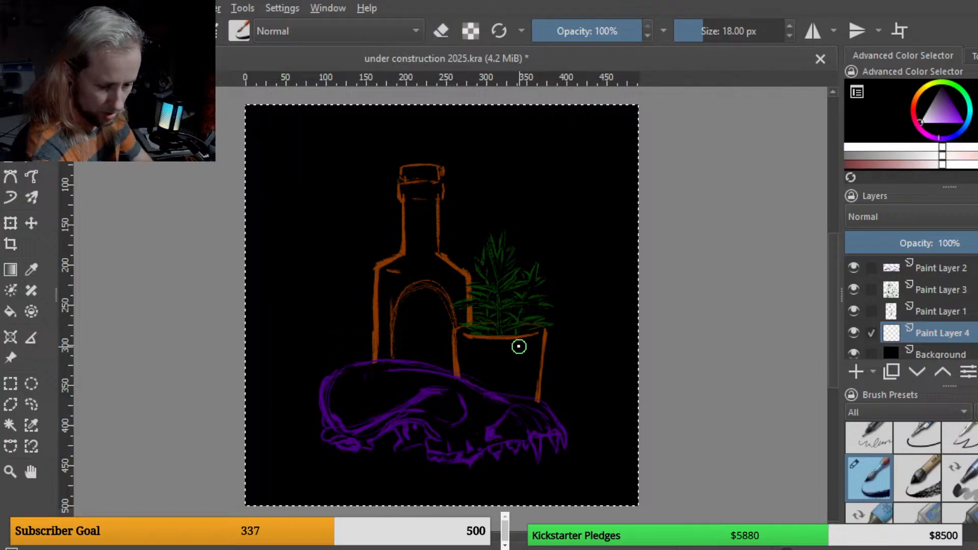
key(bracketleft)
key(bracketleft)
key(bracketleft)
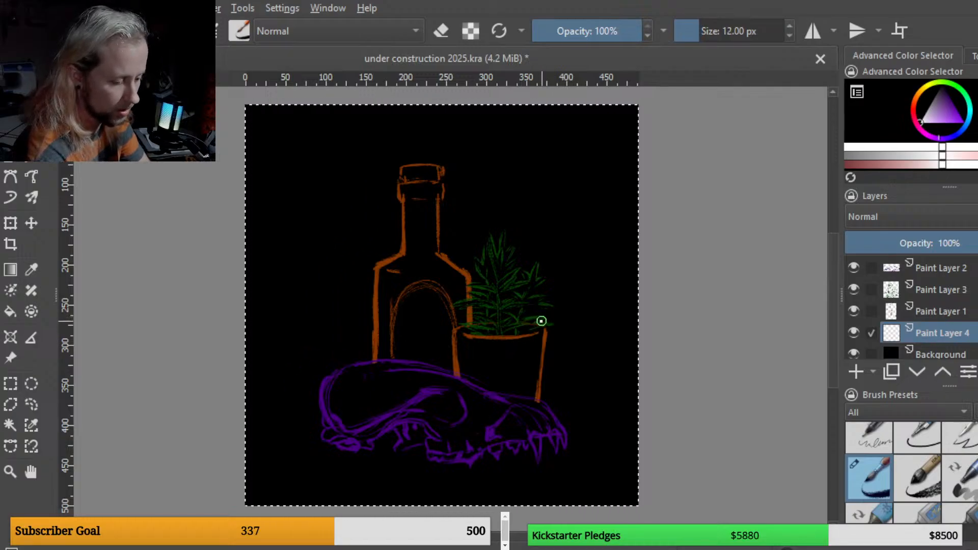
key(bracketleft)
key(bracketleft)
key(bracketleft)
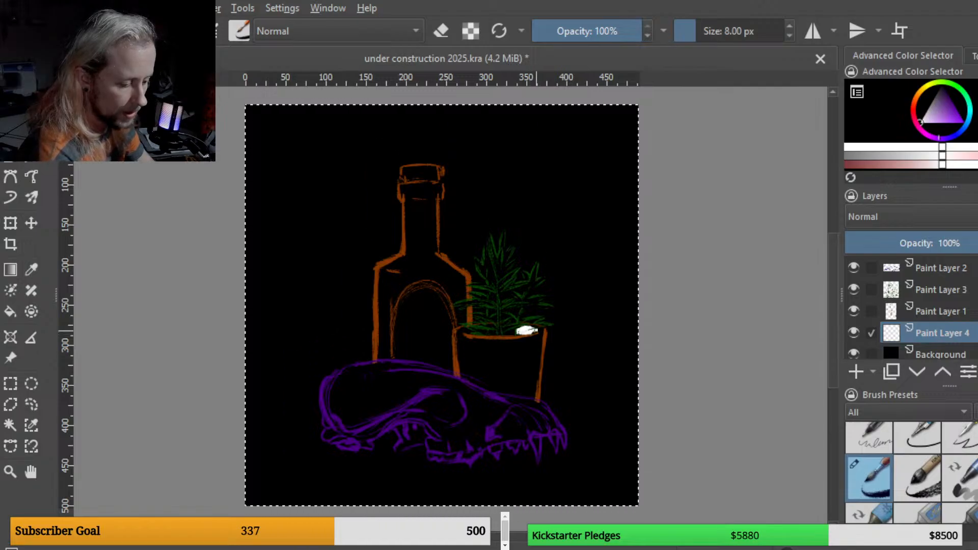
drag(533, 332, 540, 337)
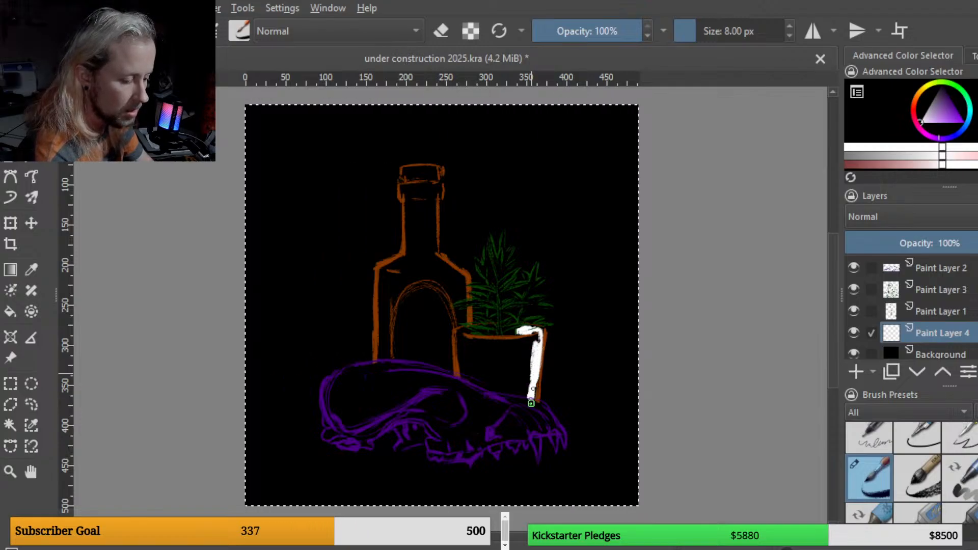
drag(532, 403, 533, 388)
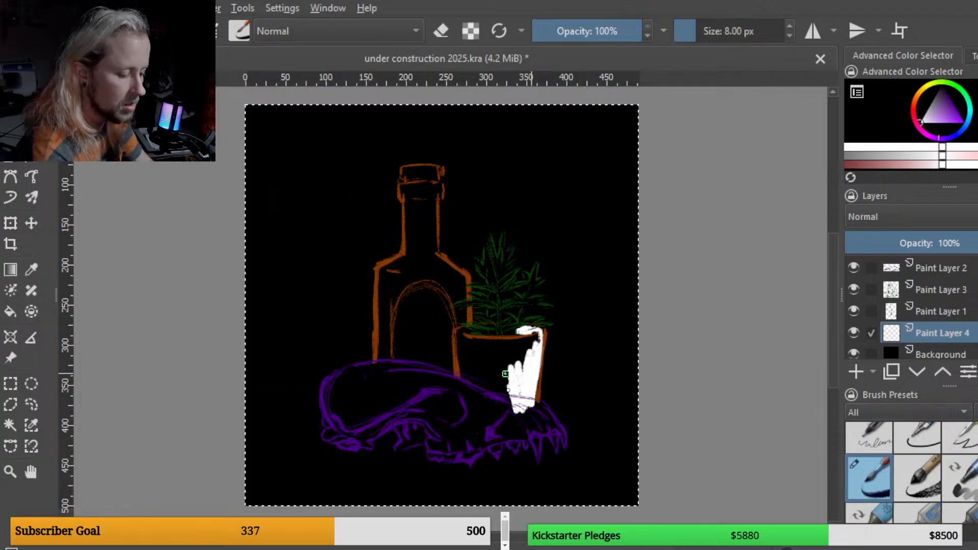
drag(497, 400, 488, 381)
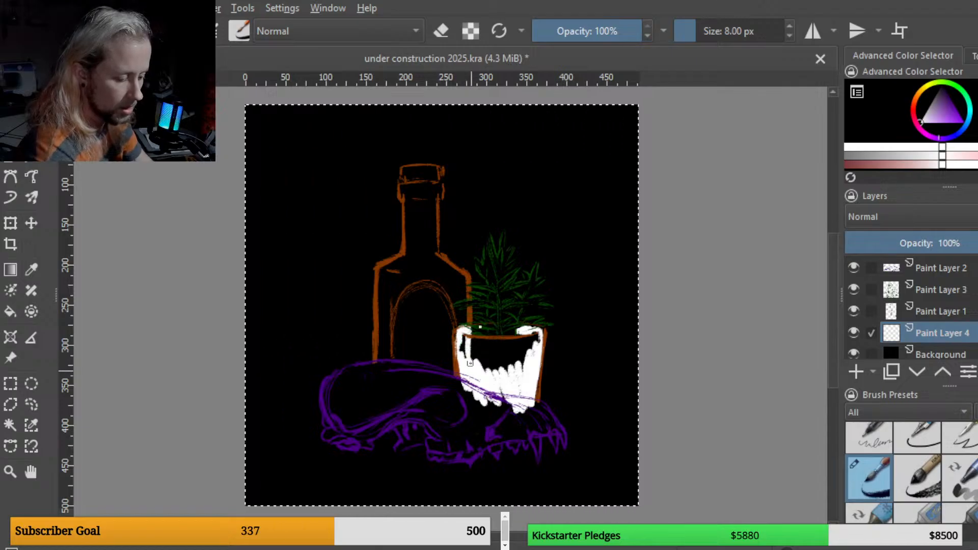
drag(467, 328, 498, 333)
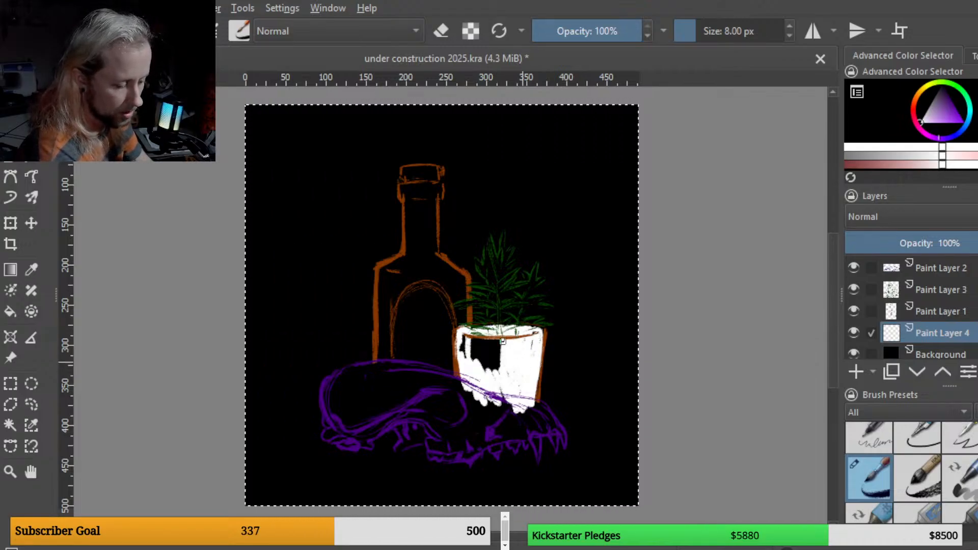
mouse_move(503, 342)
mouse_down()
mouse_move(500, 375)
mouse_move(486, 351)
mouse_up()
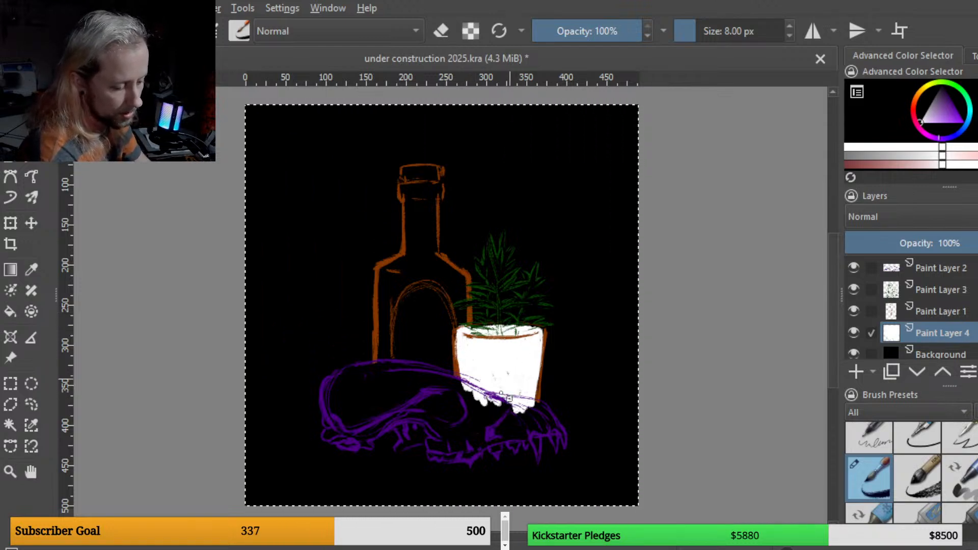
mouse_move(534, 380)
mouse_down()
mouse_move(528, 420)
mouse_move(517, 418)
mouse_up()
Step: Fill the bottle's body and neck with white on the same layer
drag(384, 347, 384, 274)
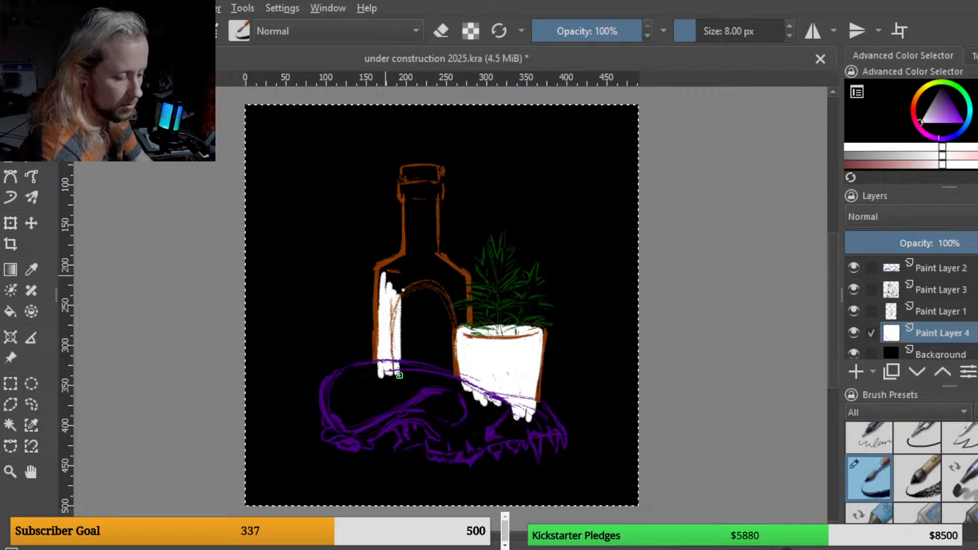
drag(404, 346, 414, 333)
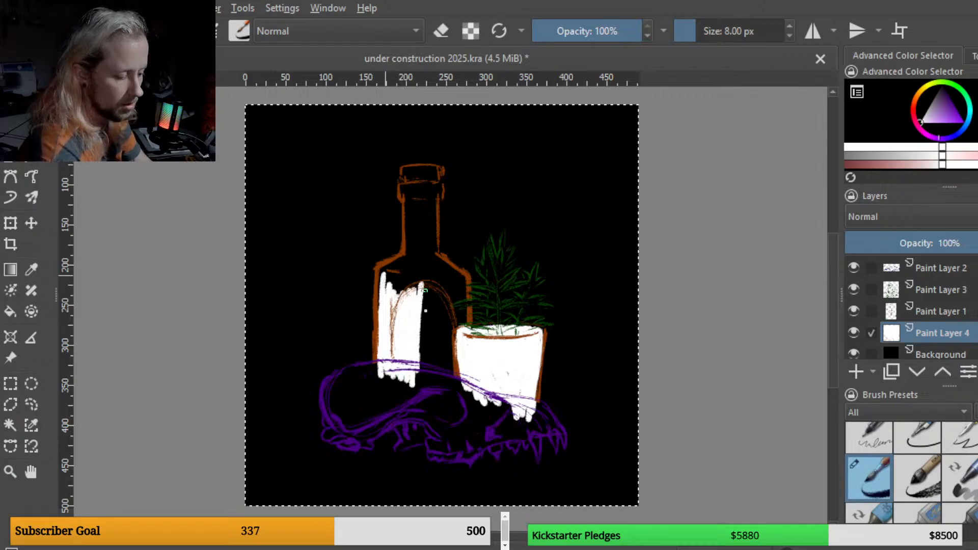
key(ctrl+plus)
key(ctrl+plus)
key(ctrl+plus)
key(ctrl+plus)
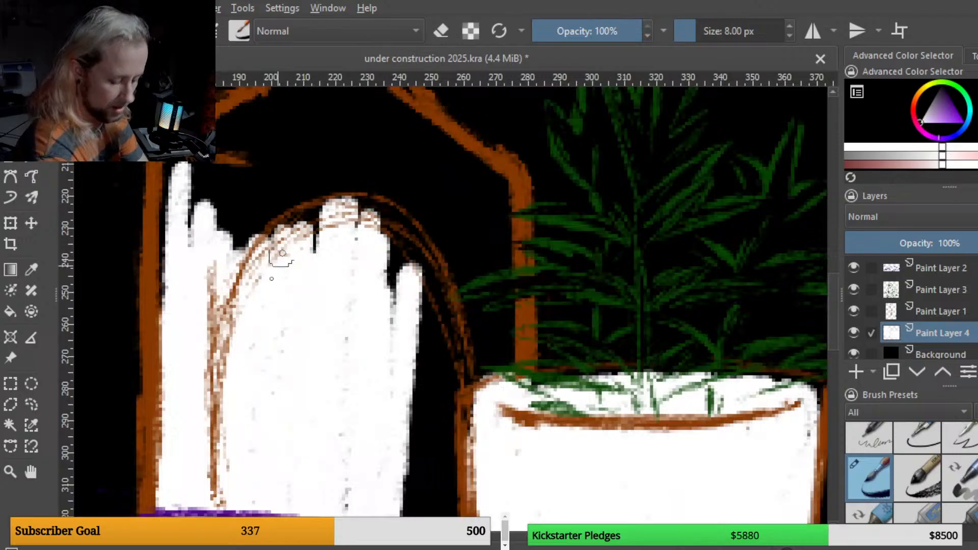
key(ctrl+minus)
key(ctrl+minus)
key(ctrl+minus)
key(ctrl+minus)
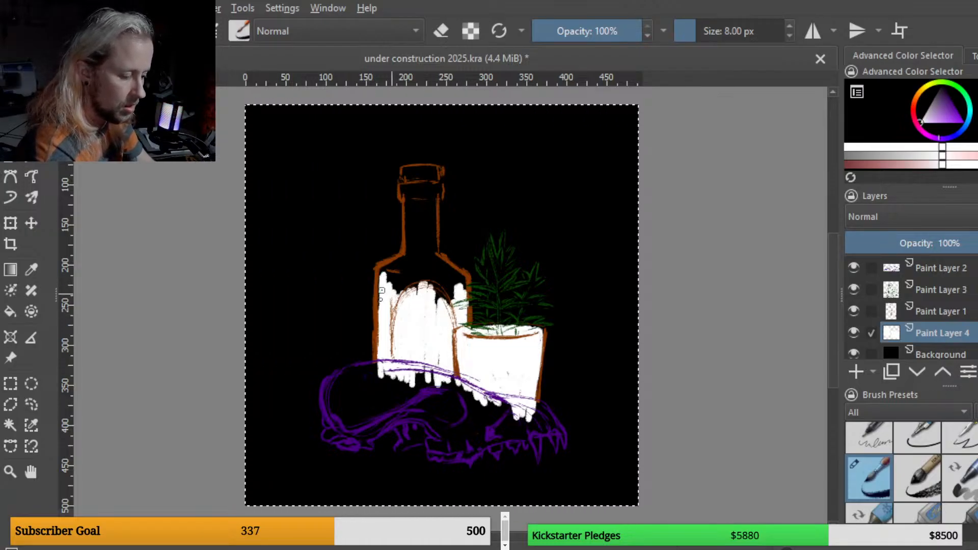
drag(382, 279, 386, 267)
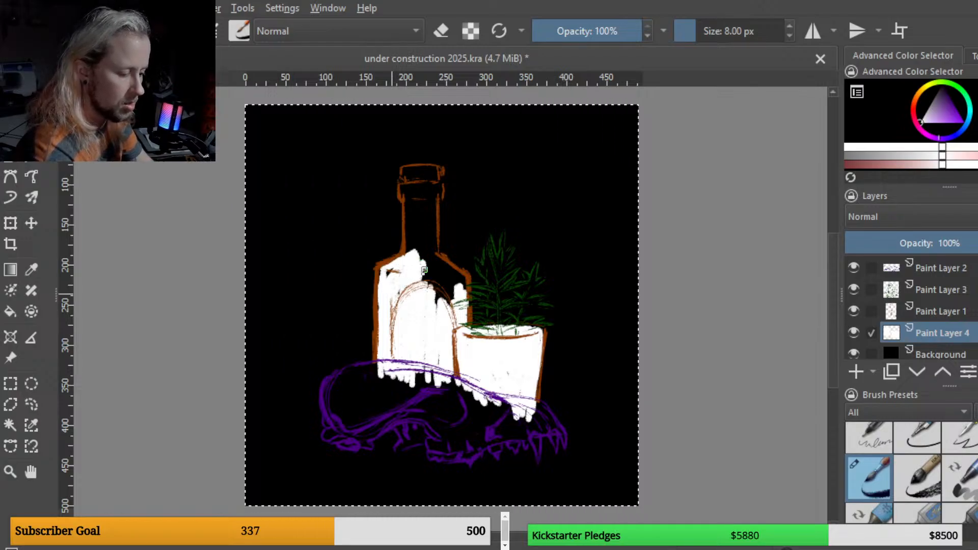
mouse_move(426, 262)
mouse_down()
mouse_move(439, 301)
mouse_move(428, 270)
mouse_move(437, 266)
mouse_up()
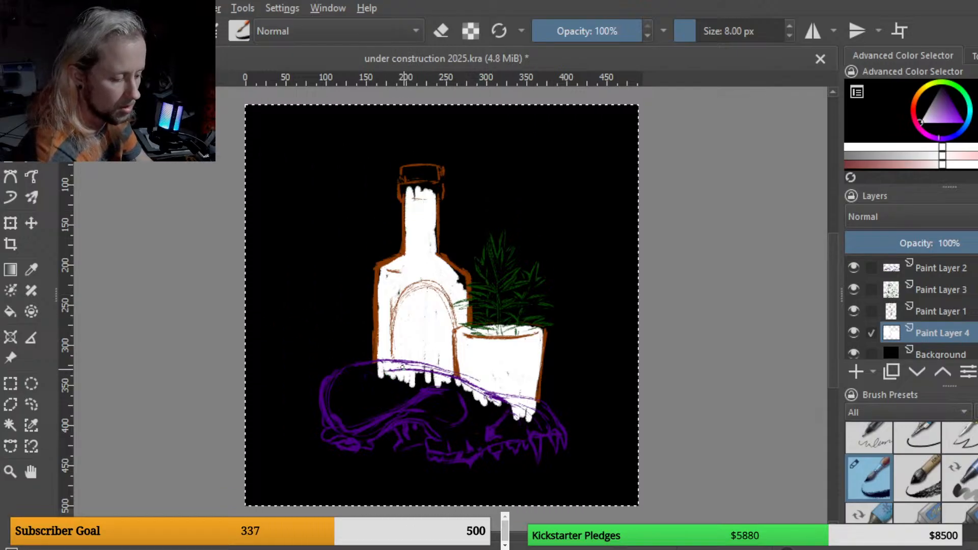
Step: Fill the fox skull's cranium and upper jaw with white on the same layer
drag(361, 367, 344, 375)
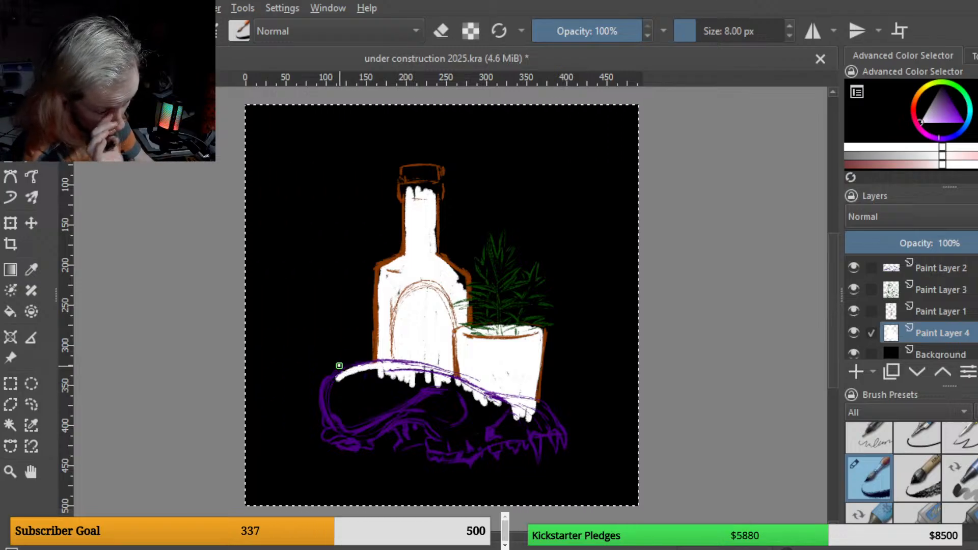
mouse_move(340, 378)
mouse_down()
mouse_move(327, 396)
mouse_move(337, 424)
mouse_up()
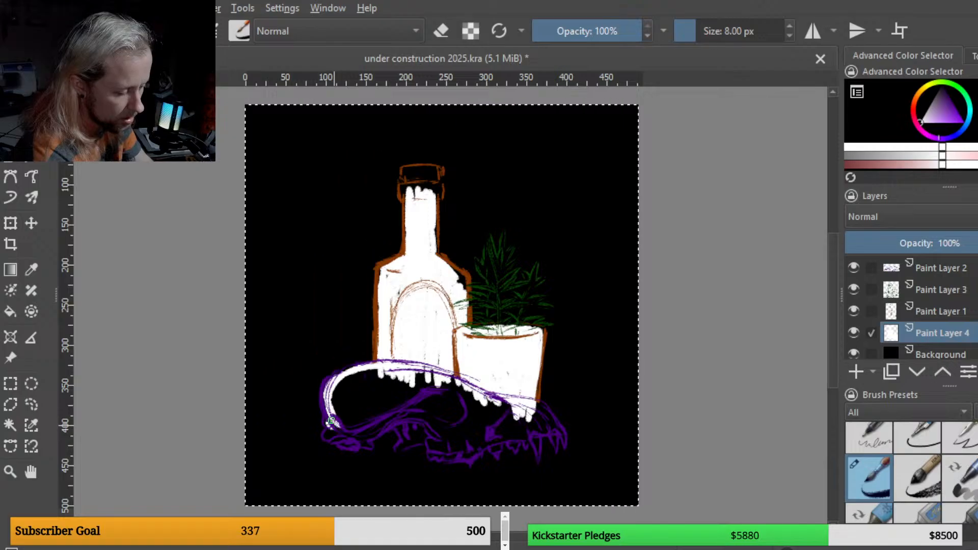
mouse_move(333, 427)
mouse_down()
mouse_move(329, 435)
mouse_move(346, 431)
mouse_up()
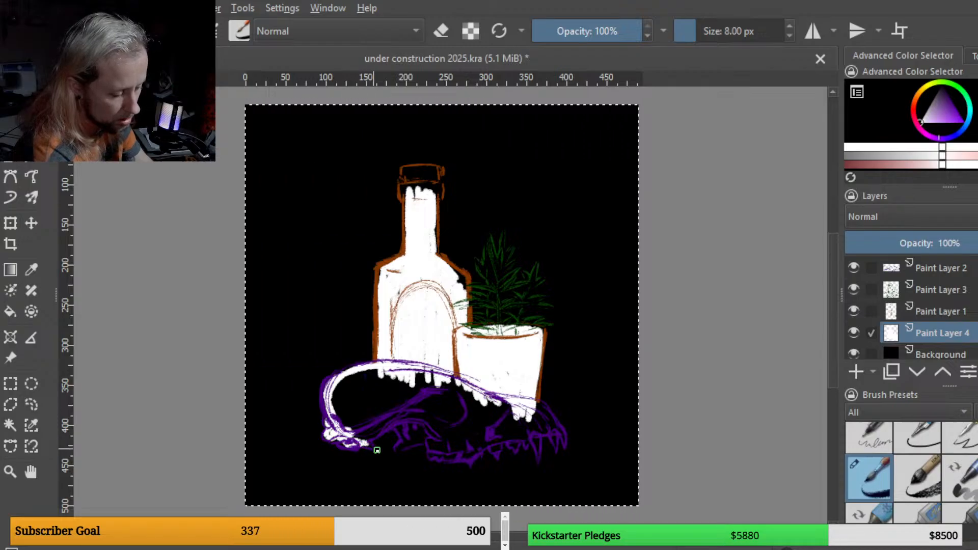
drag(364, 442, 389, 424)
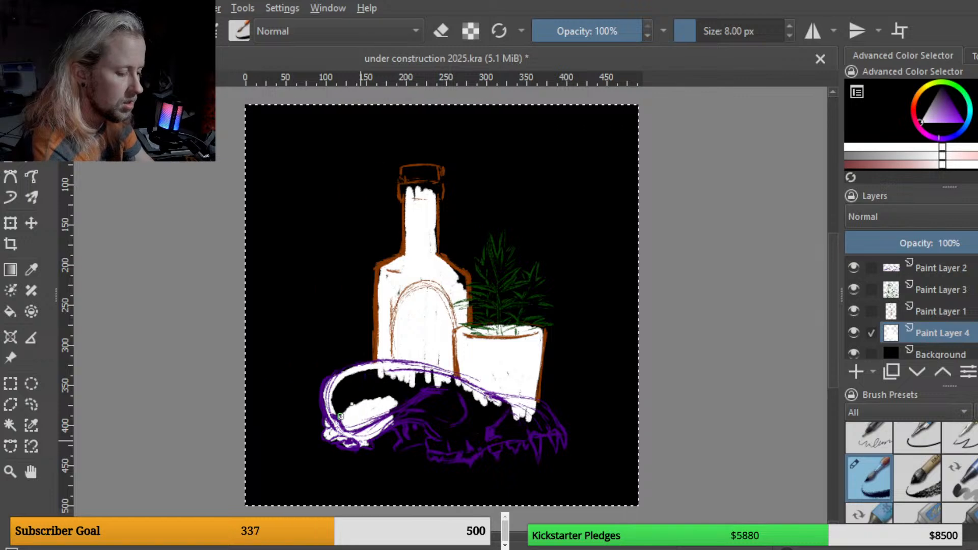
drag(340, 416, 336, 394)
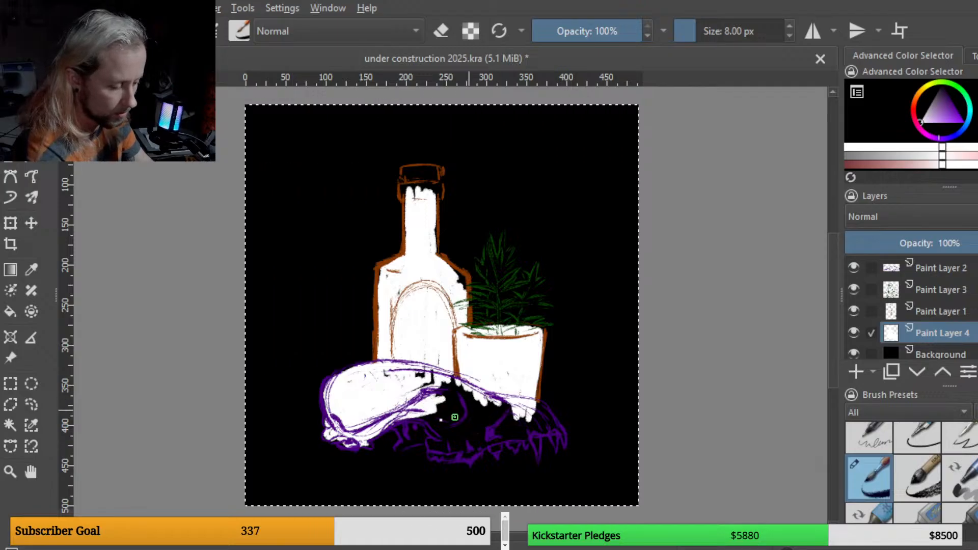
mouse_move(399, 425)
mouse_down()
mouse_move(394, 450)
mouse_move(413, 440)
mouse_up()
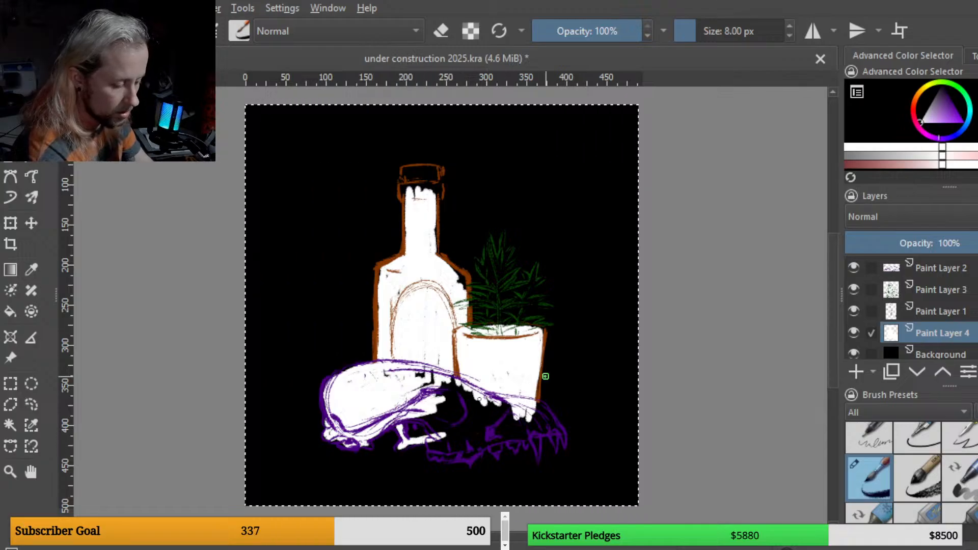
drag(422, 425, 405, 427)
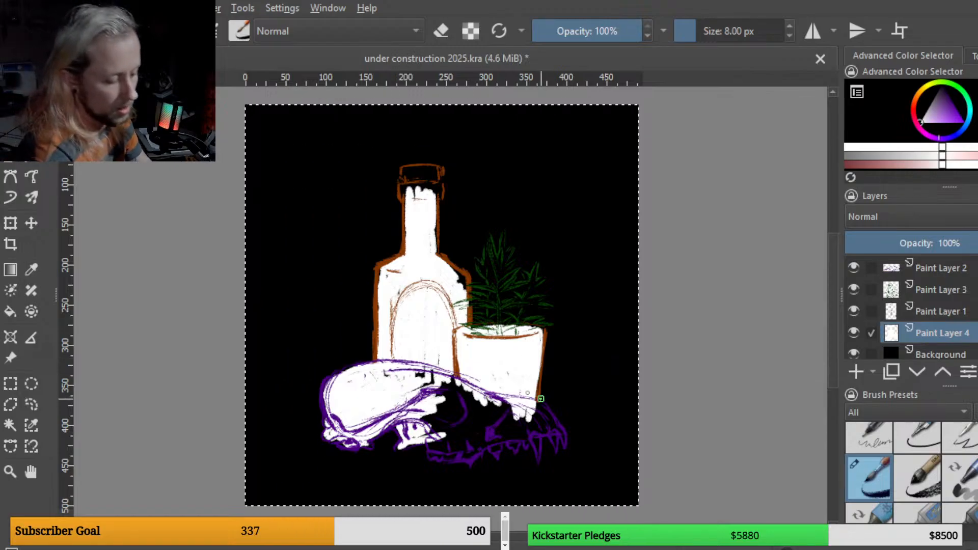
Step: Fill the skull's snout, teeth and remaining gaps with white
drag(539, 406, 559, 435)
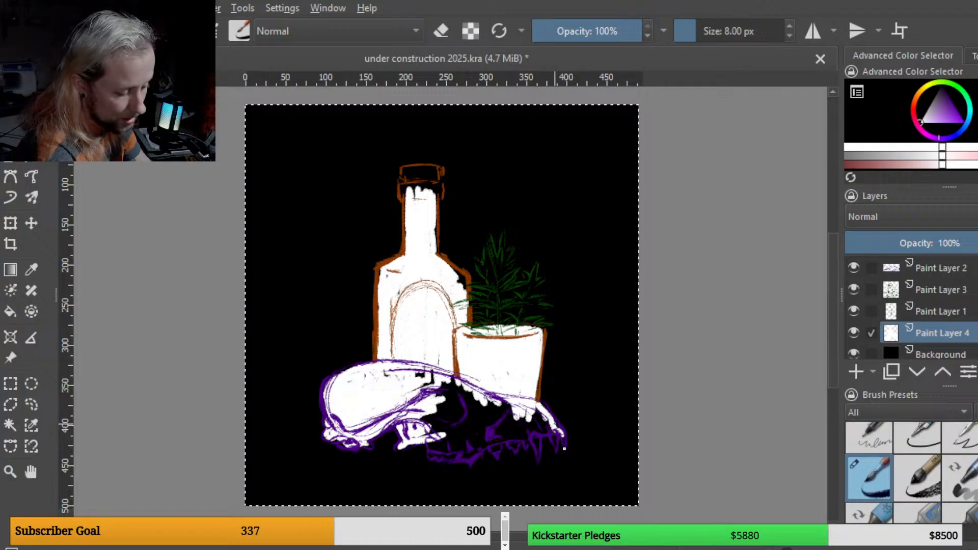
drag(556, 429, 564, 440)
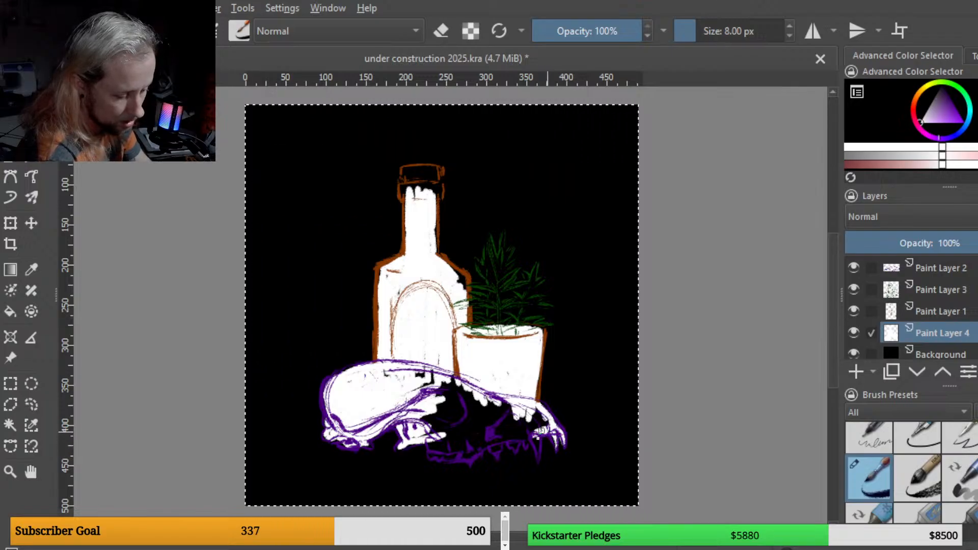
drag(538, 438, 538, 454)
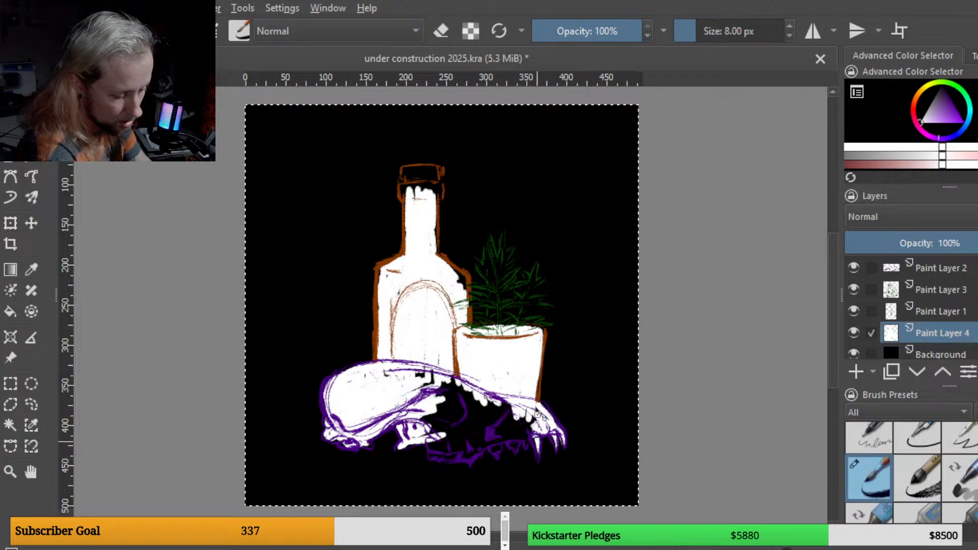
drag(517, 430, 490, 439)
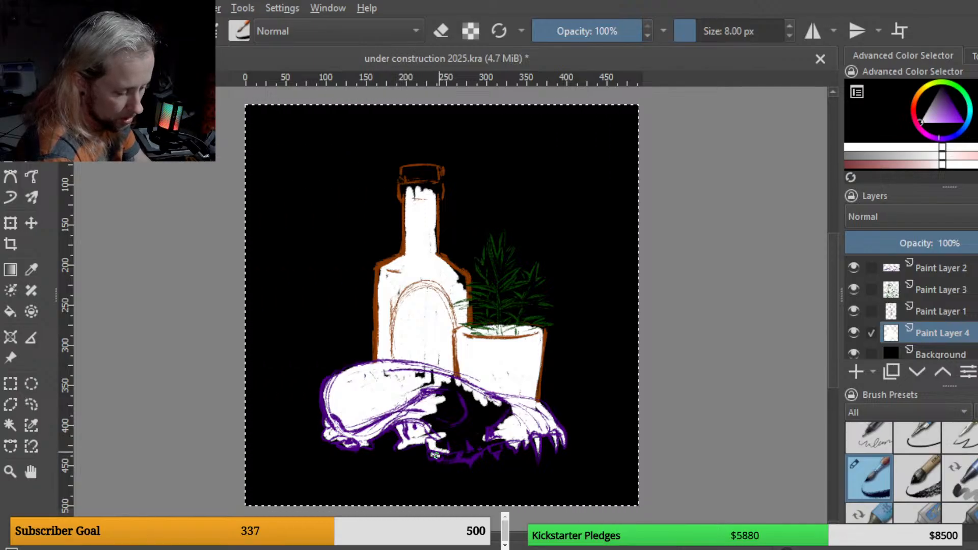
drag(435, 456, 455, 458)
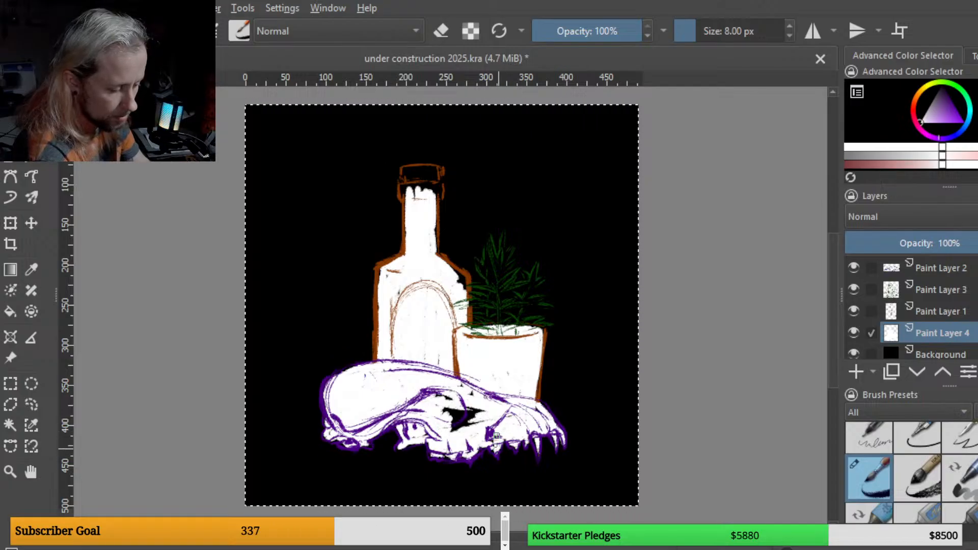
mouse_move(495, 446)
mouse_down()
mouse_move(477, 434)
mouse_move(494, 437)
mouse_move(476, 423)
mouse_move(482, 415)
mouse_move(453, 433)
mouse_move(483, 410)
mouse_move(453, 433)
mouse_move(467, 410)
mouse_move(439, 419)
mouse_move(439, 407)
mouse_move(411, 433)
mouse_move(455, 383)
mouse_move(450, 401)
mouse_move(467, 387)
mouse_move(479, 397)
mouse_move(458, 383)
mouse_move(531, 408)
mouse_up()
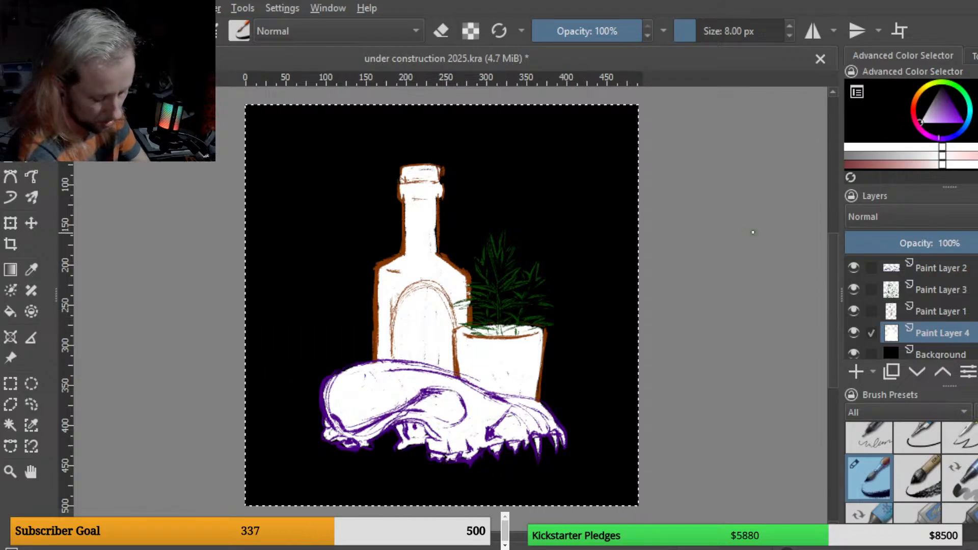
Step: Zoom in and paint white strokes over the leaves of the plant sprig
key(plus)
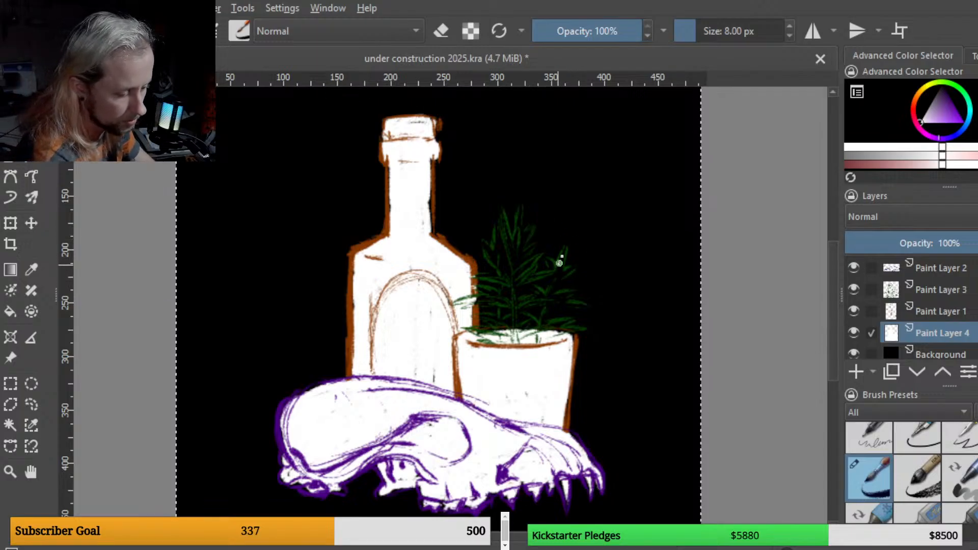
mouse_move(555, 280)
mouse_down()
mouse_move(563, 259)
mouse_move(557, 275)
mouse_move(573, 269)
mouse_move(556, 283)
mouse_up()
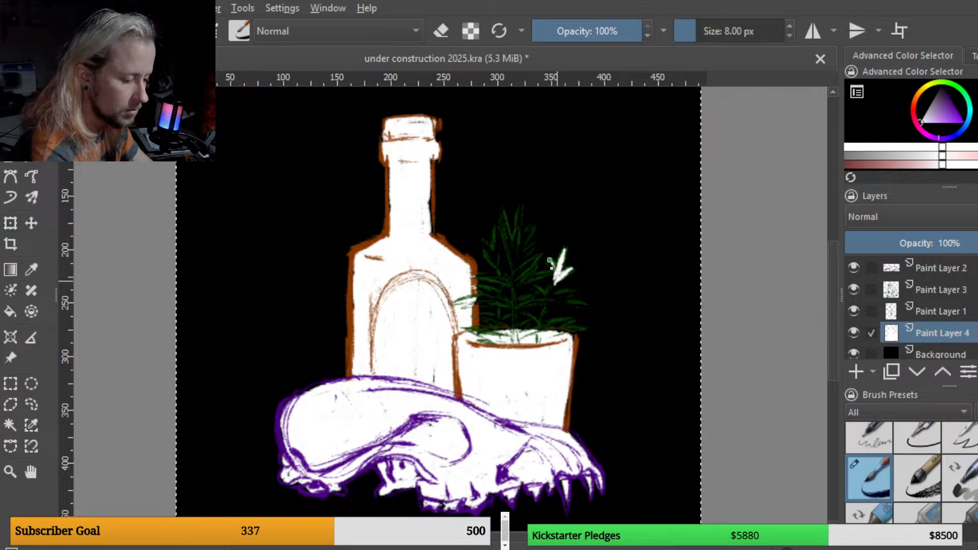
mouse_move(510, 240)
mouse_down()
mouse_move(504, 213)
mouse_move(521, 208)
mouse_up()
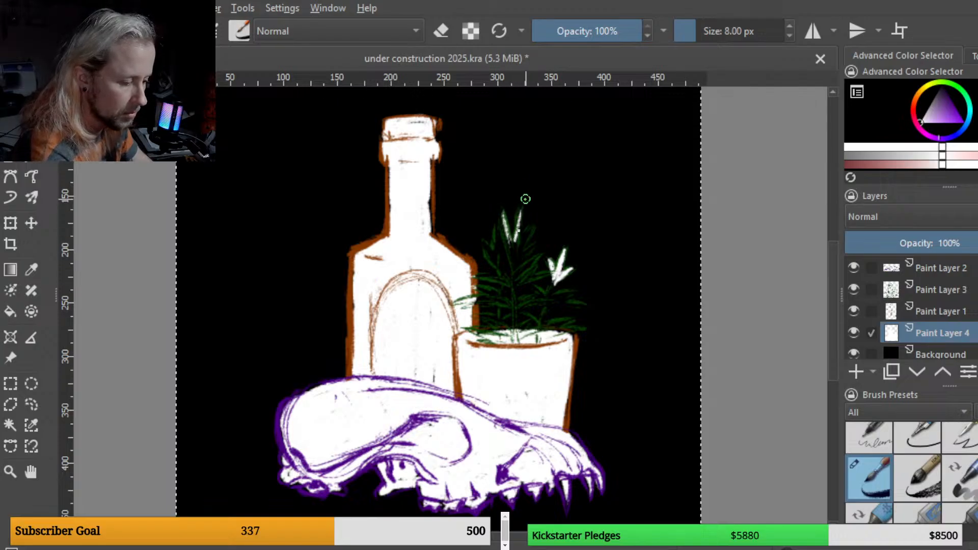
mouse_move(517, 243)
mouse_down()
mouse_move(502, 213)
mouse_move(518, 289)
mouse_move(517, 251)
mouse_move(530, 236)
mouse_move(518, 260)
mouse_move(552, 228)
mouse_move(521, 258)
mouse_move(500, 230)
mouse_move(499, 262)
mouse_up()
mouse_move(498, 229)
mouse_down()
mouse_move(498, 269)
mouse_move(487, 250)
mouse_move(508, 279)
mouse_up()
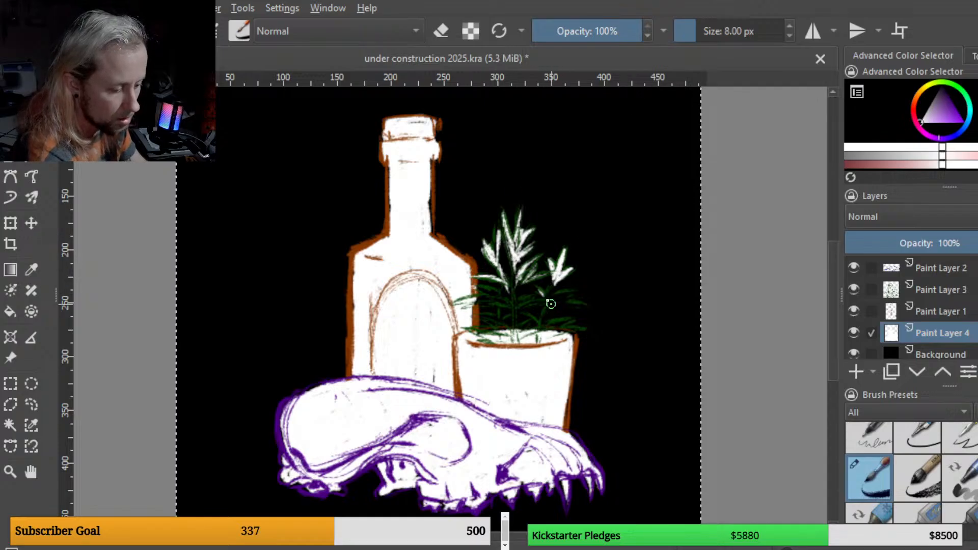
drag(542, 291, 549, 305)
mouse_move(562, 265)
mouse_down()
mouse_move(547, 309)
mouse_move(564, 292)
mouse_move(558, 301)
mouse_move(581, 291)
mouse_move(548, 304)
mouse_move(589, 303)
mouse_move(557, 305)
mouse_up()
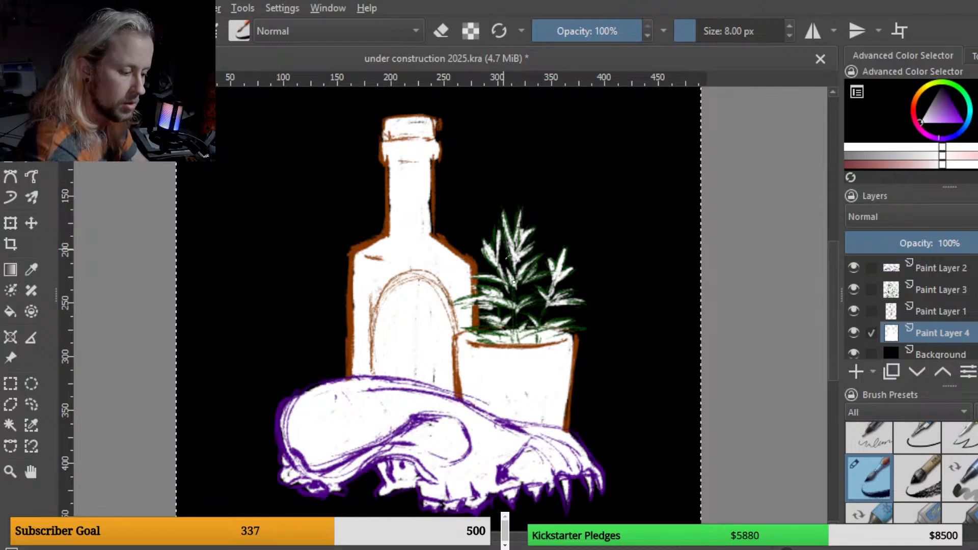
mouse_move(516, 282)
mouse_down()
mouse_move(518, 353)
mouse_move(515, 331)
mouse_up()
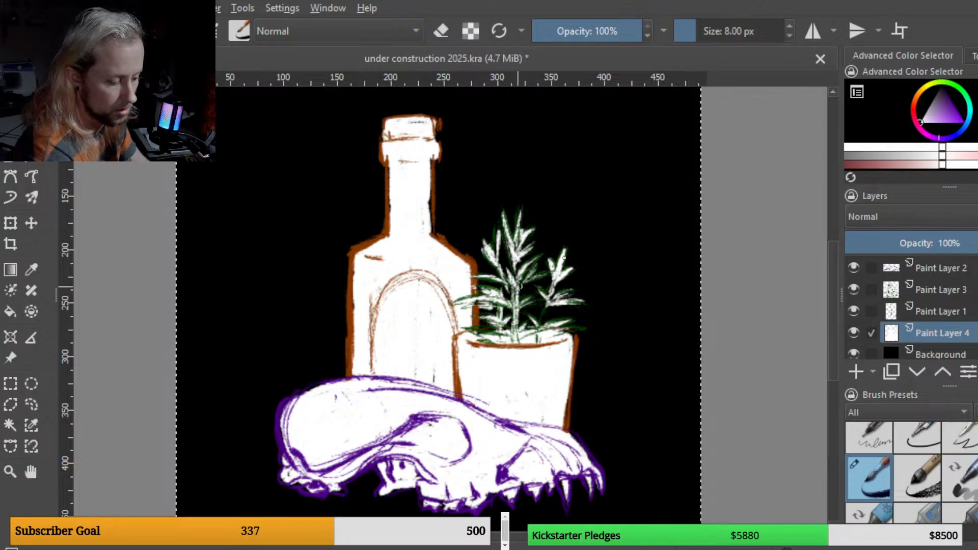
mouse_move(543, 326)
mouse_down()
mouse_move(557, 288)
mouse_move(544, 325)
mouse_up()
drag(557, 286, 544, 323)
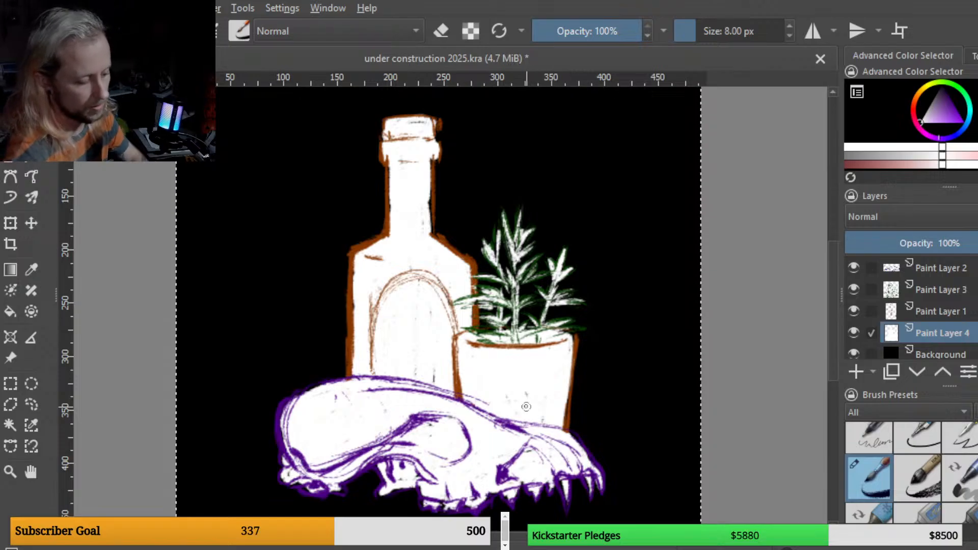
click(923, 269)
key(e)
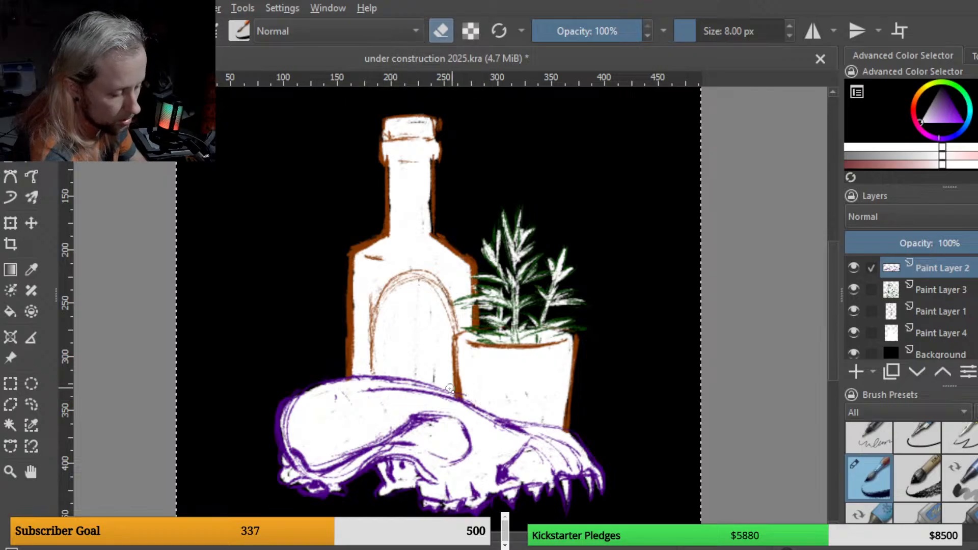
key(e)
click(948, 333)
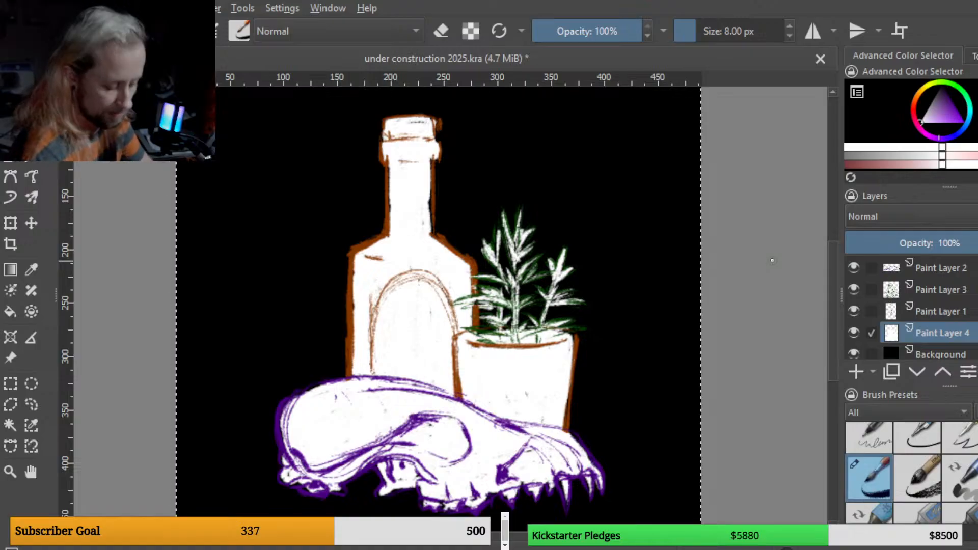
Step: Zoom back out and save the document
key(minus)
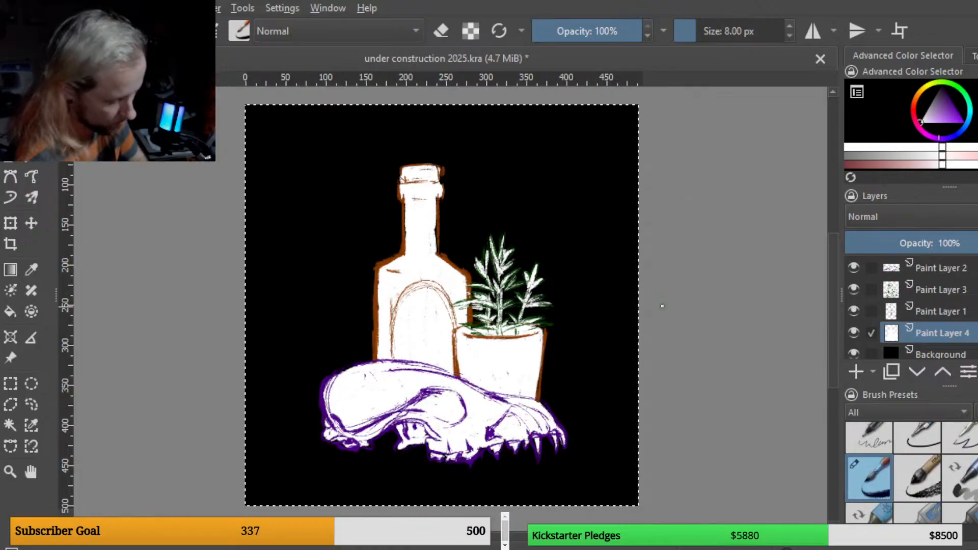
key(ctrl+s)
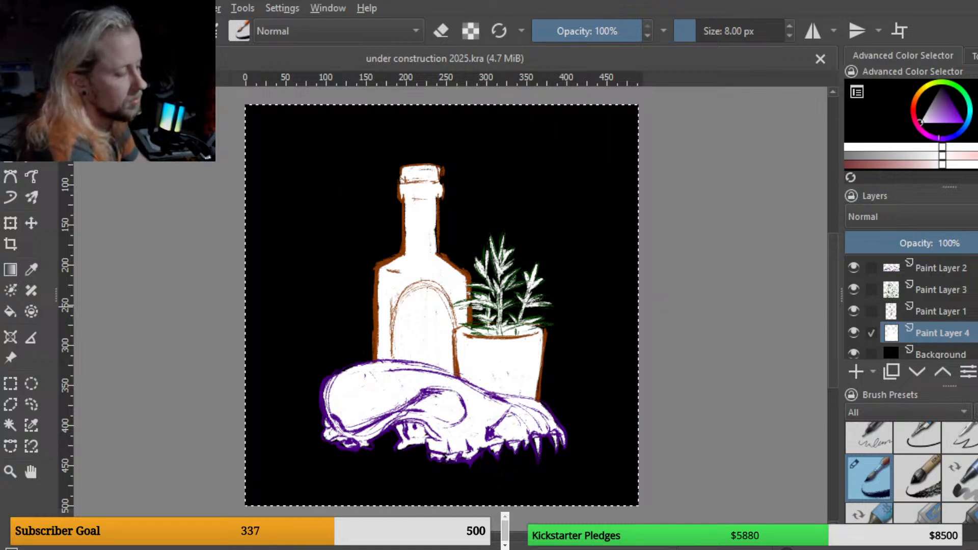
Step: Create a text box across the top of the canvas with the title Under Construction and save
drag(280, 149, 551, 229)
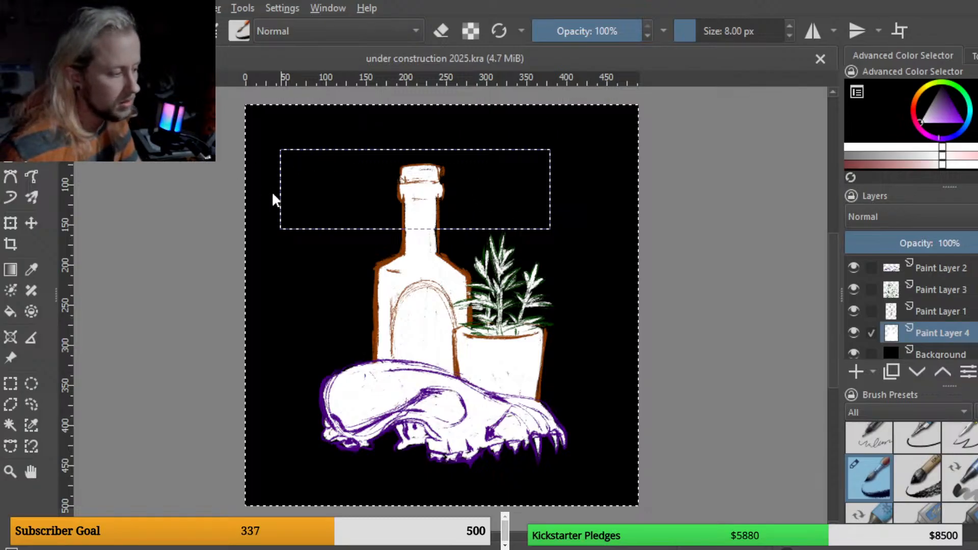
drag(280, 199, 332, 199)
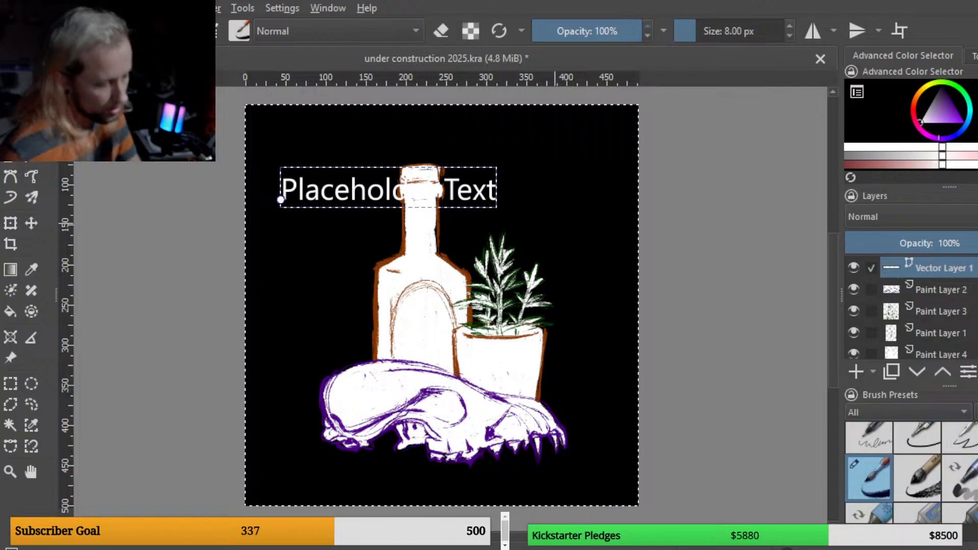
key(ctrl+s)
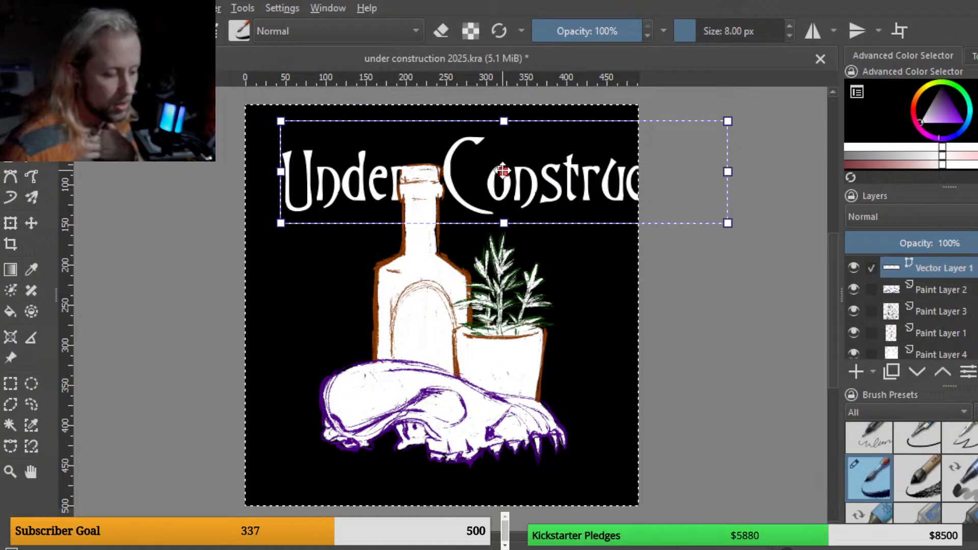
Step: Move the title down and left, rewrap its text box, save, and hide the title layer
drag(503, 171, 476, 187)
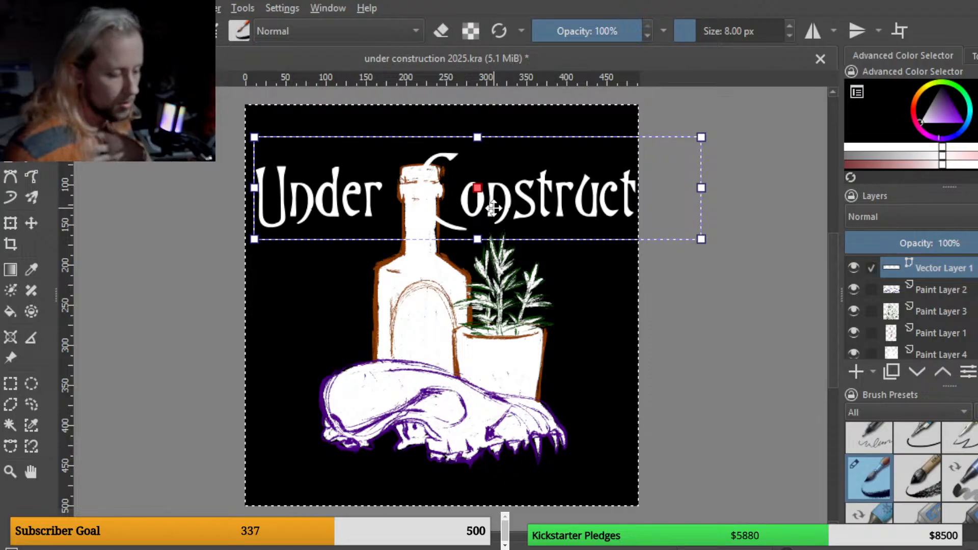
double_click(484, 196)
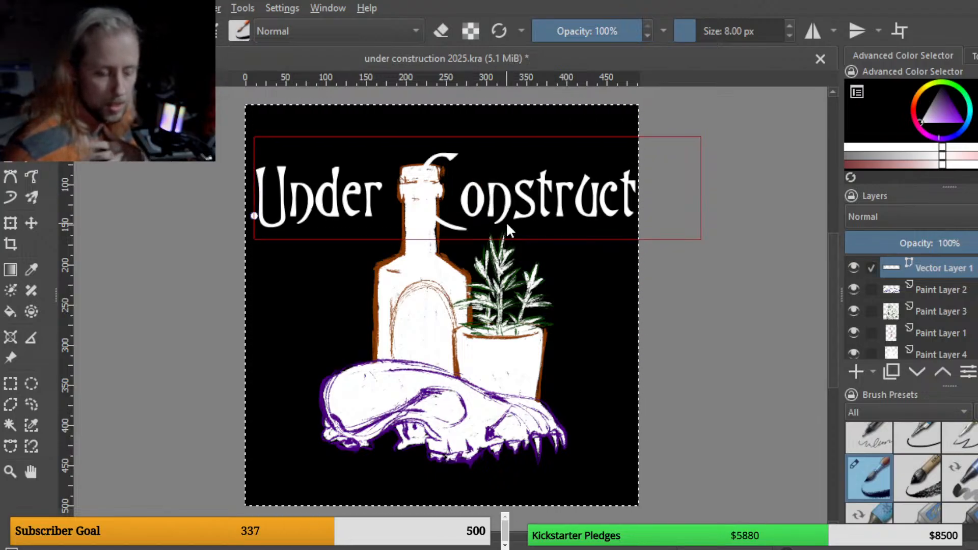
double_click(530, 199)
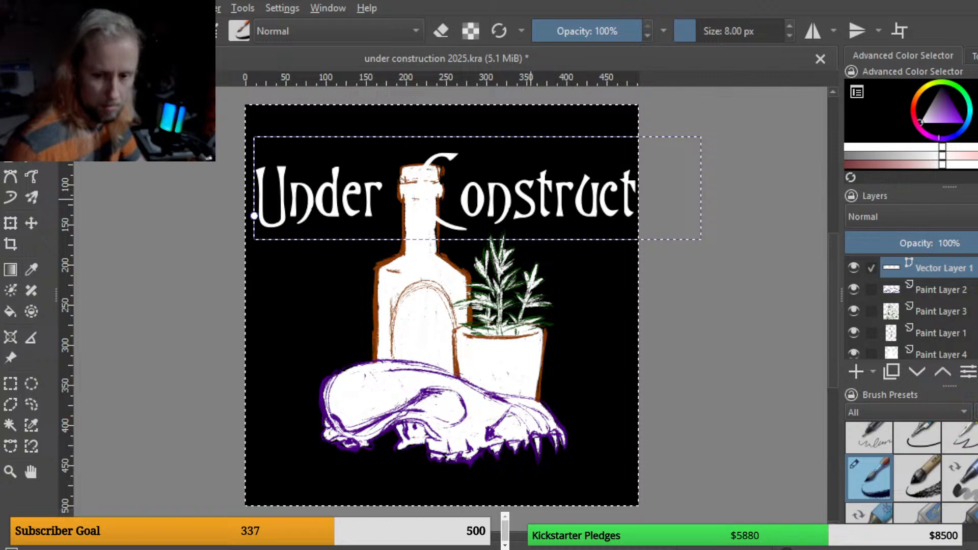
key(ctrl+s)
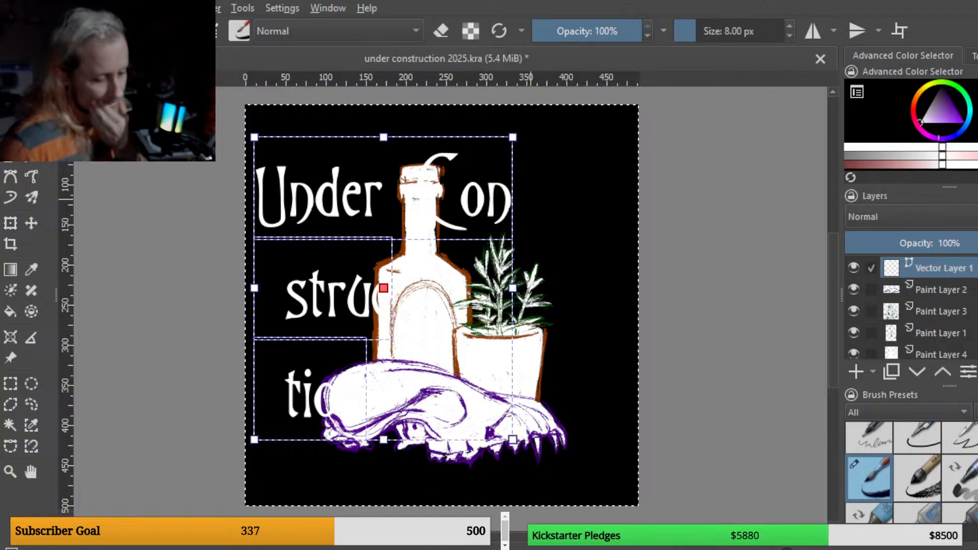
click(854, 268)
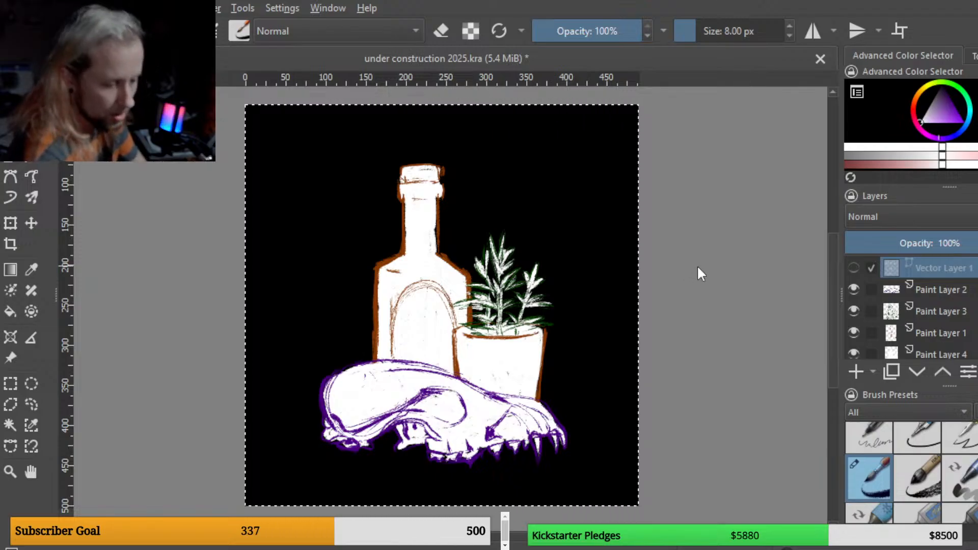
Step: Switch to Paint Layer 4 and erase along the bottle's neck with the eraser
key(e)
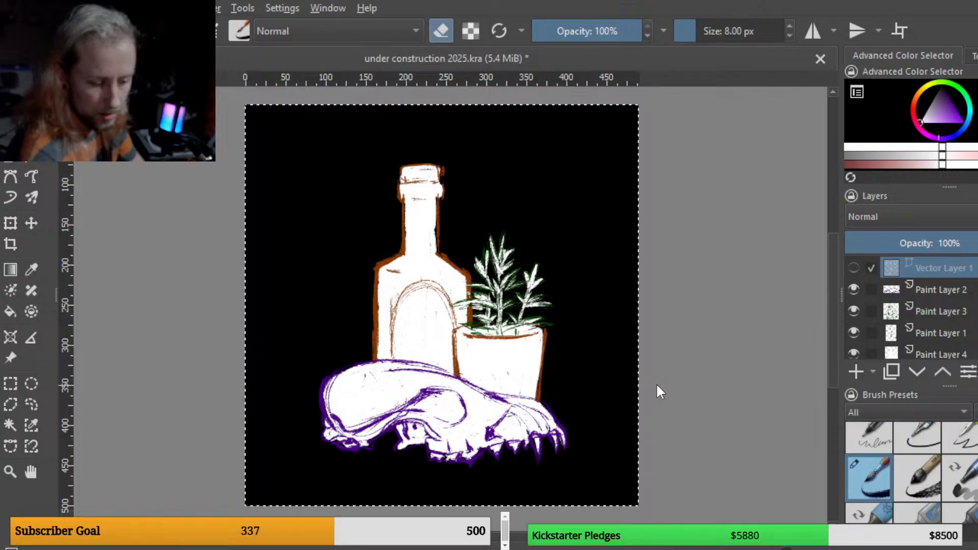
scroll(943, 315, down, 2)
click(955, 336)
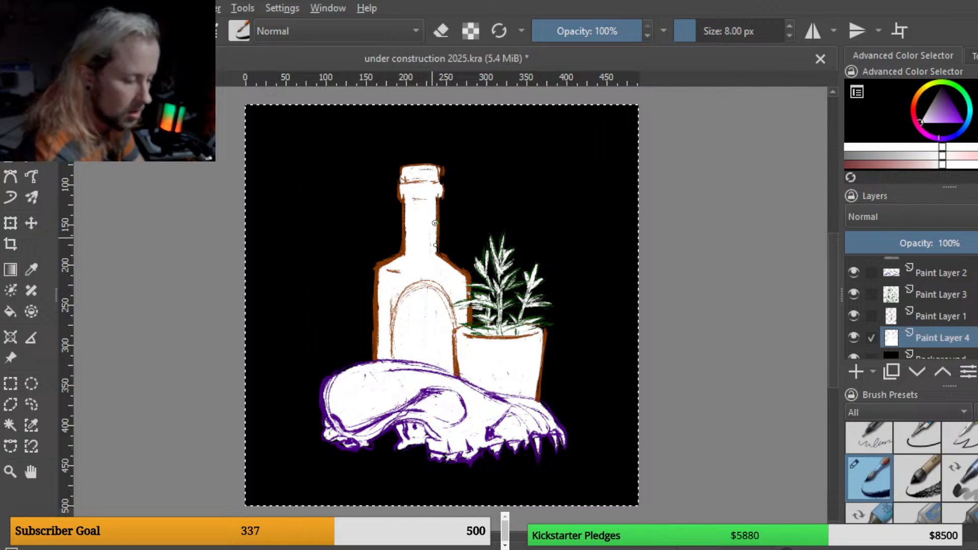
drag(435, 223, 435, 200)
drag(435, 250, 436, 194)
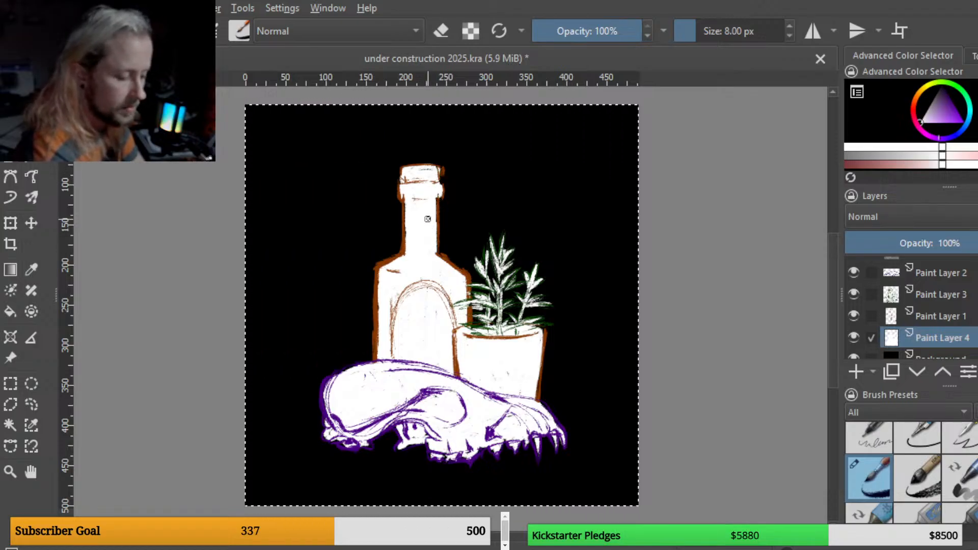
Step: With the eraser on Paint Layer 4, erase dark vertical streaks down the bottle's neck
key(e)
mouse_move(412, 209)
mouse_down()
mouse_move(411, 226)
mouse_move(412, 215)
mouse_up()
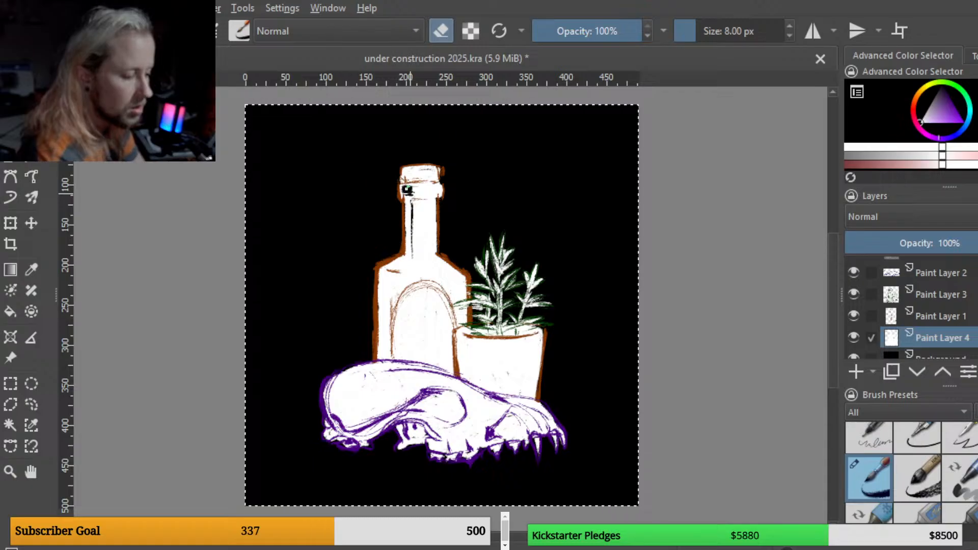
drag(406, 191, 412, 188)
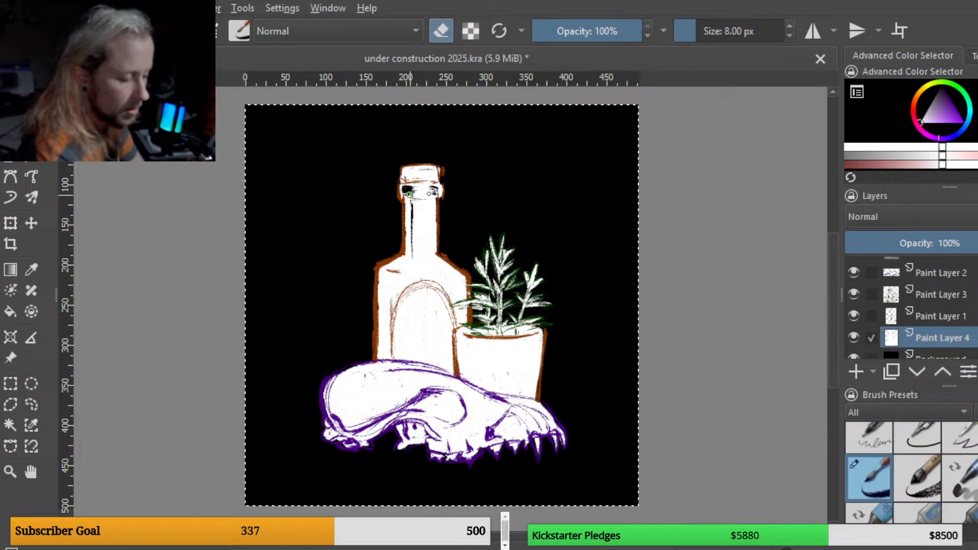
drag(419, 193, 445, 193)
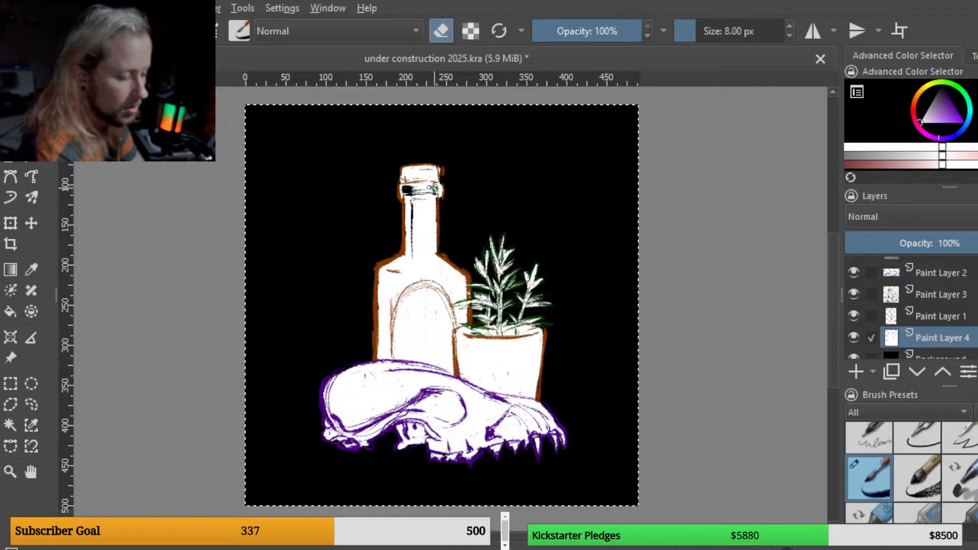
mouse_move(409, 190)
mouse_down()
mouse_move(436, 191)
mouse_move(412, 214)
mouse_move(412, 234)
mouse_up()
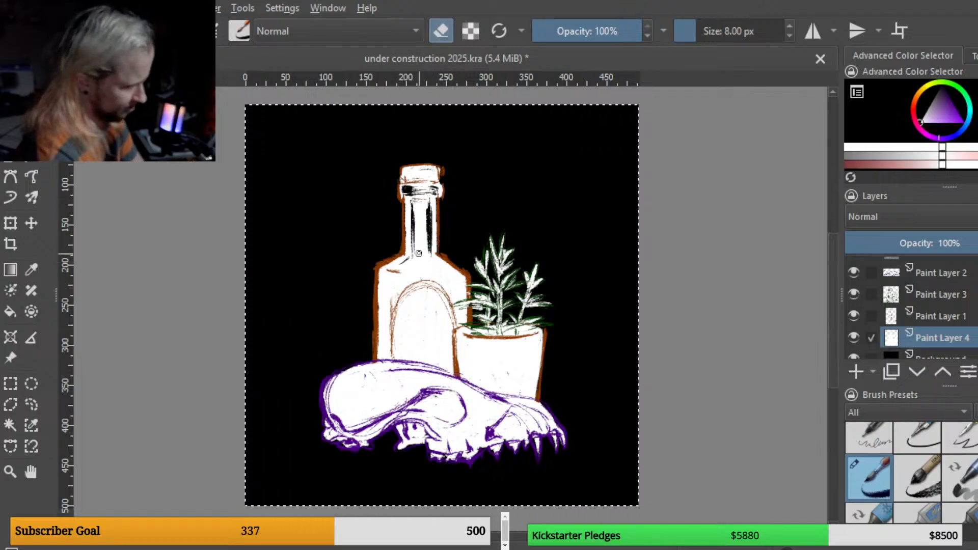
drag(418, 203, 418, 249)
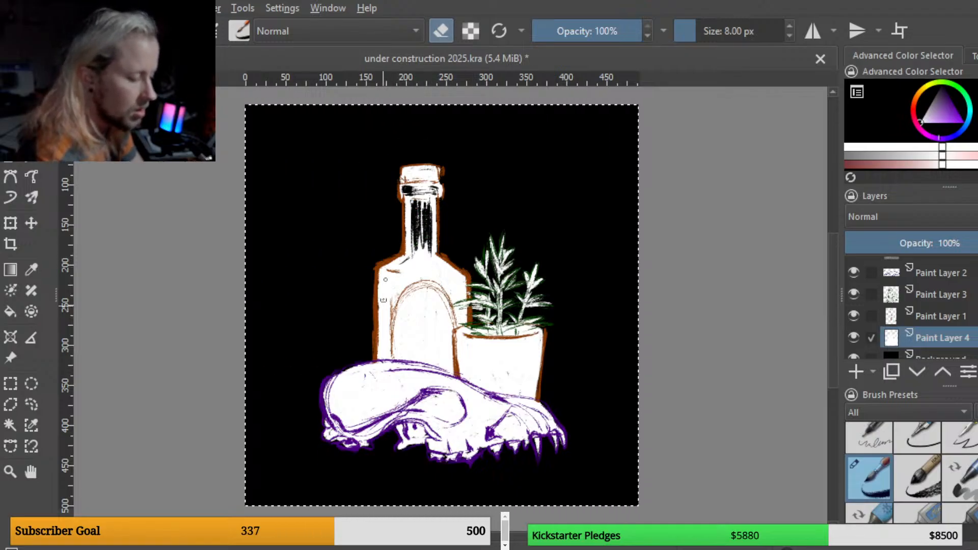
Step: Erase further dark strokes across the bottle's shoulders and down its left side
drag(384, 279, 384, 299)
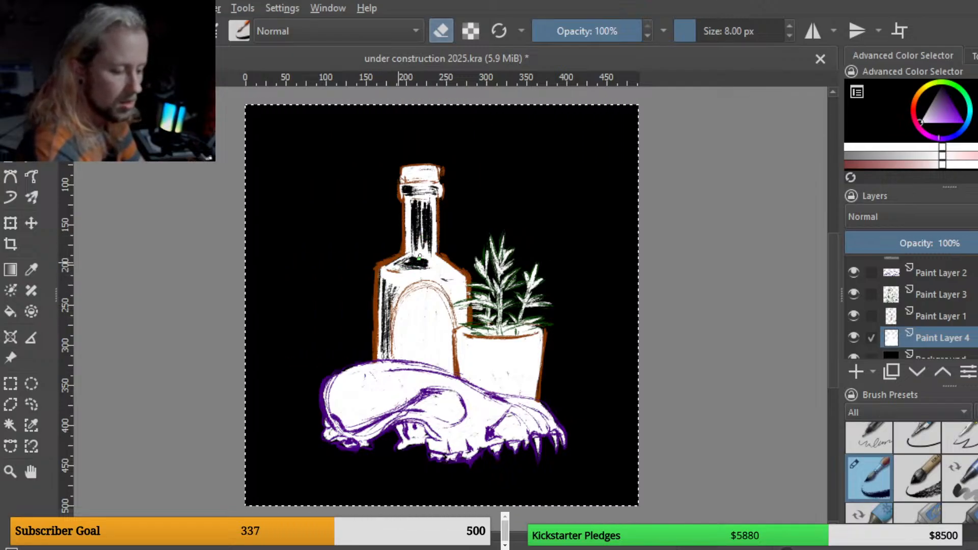
drag(420, 256, 433, 264)
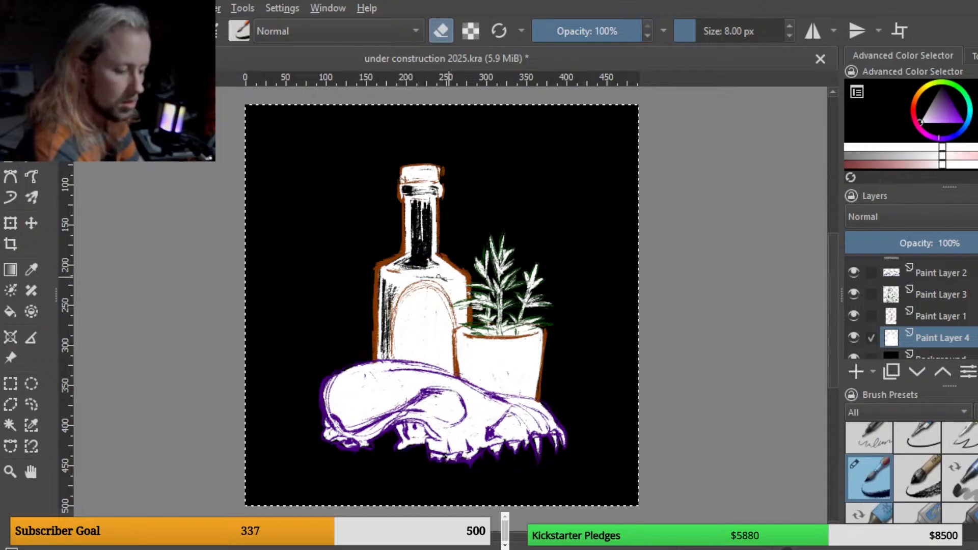
mouse_move(439, 277)
mouse_down()
mouse_move(412, 271)
mouse_move(449, 269)
mouse_up()
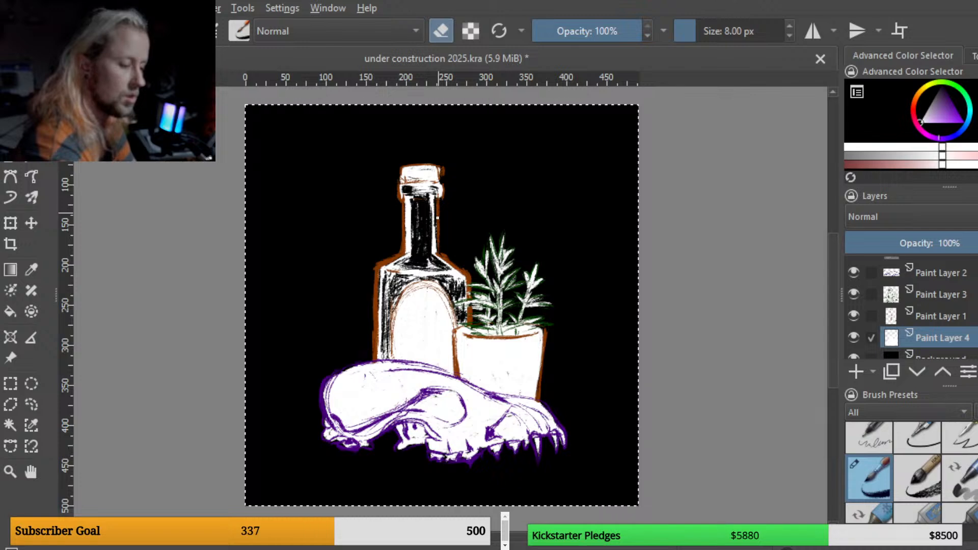
drag(405, 207, 406, 248)
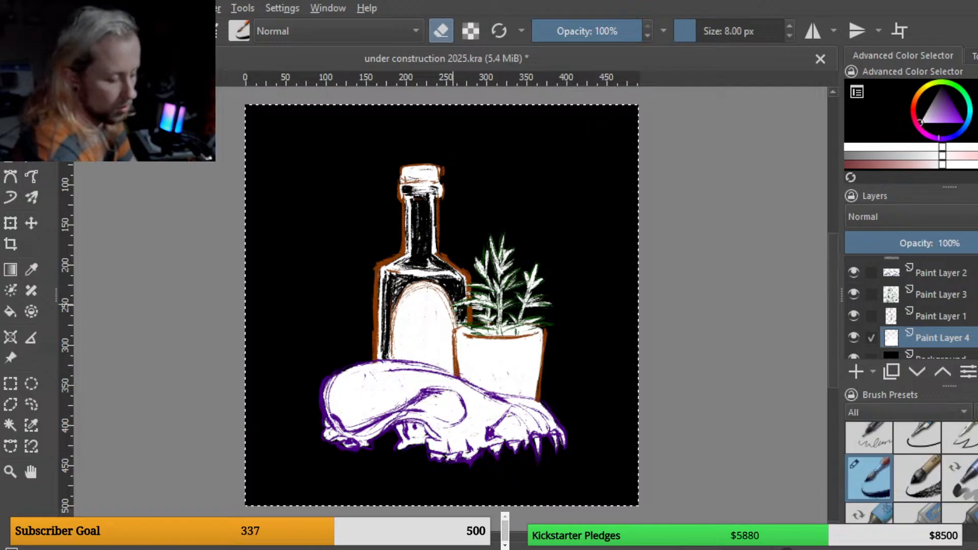
Step: Toggle the eraser and erase one more short stroke across the bottle's left shoulder
key(e)
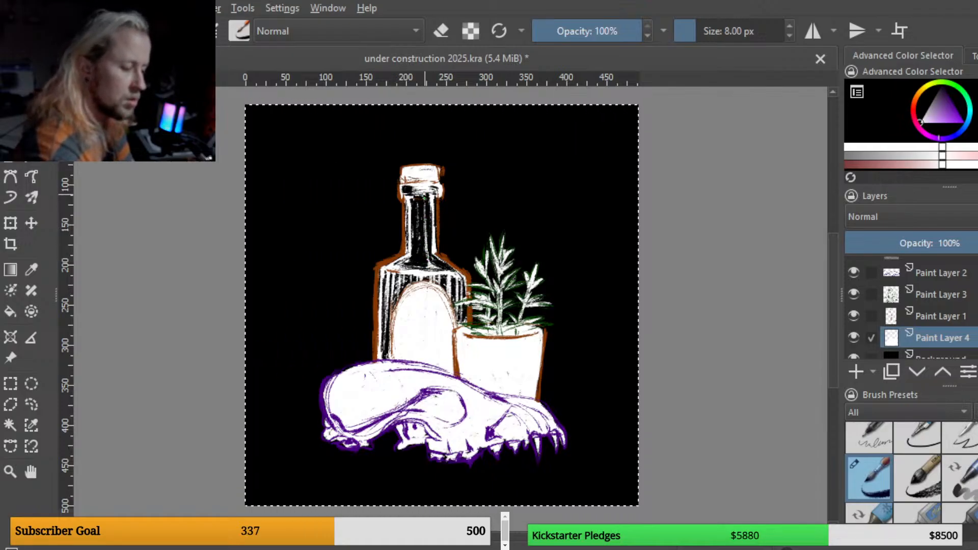
key(e)
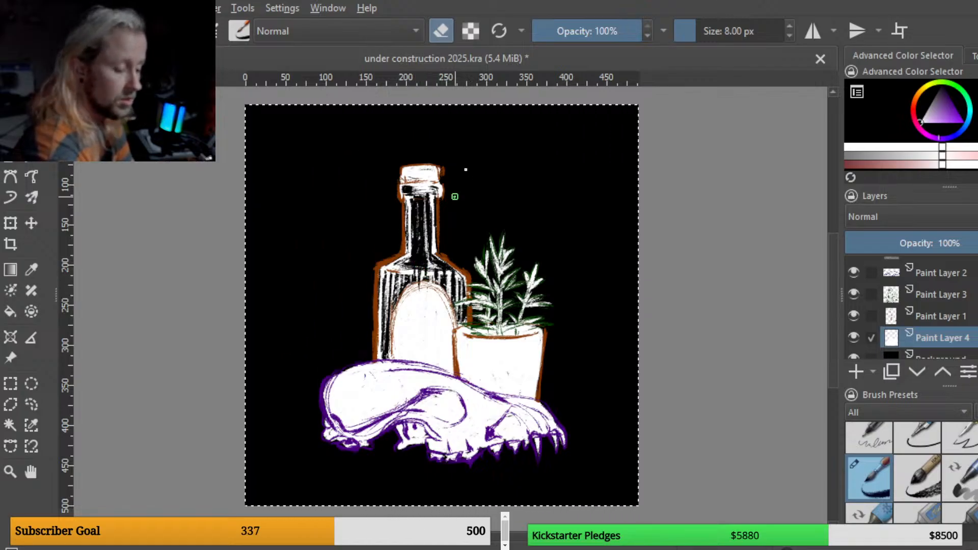
key(e)
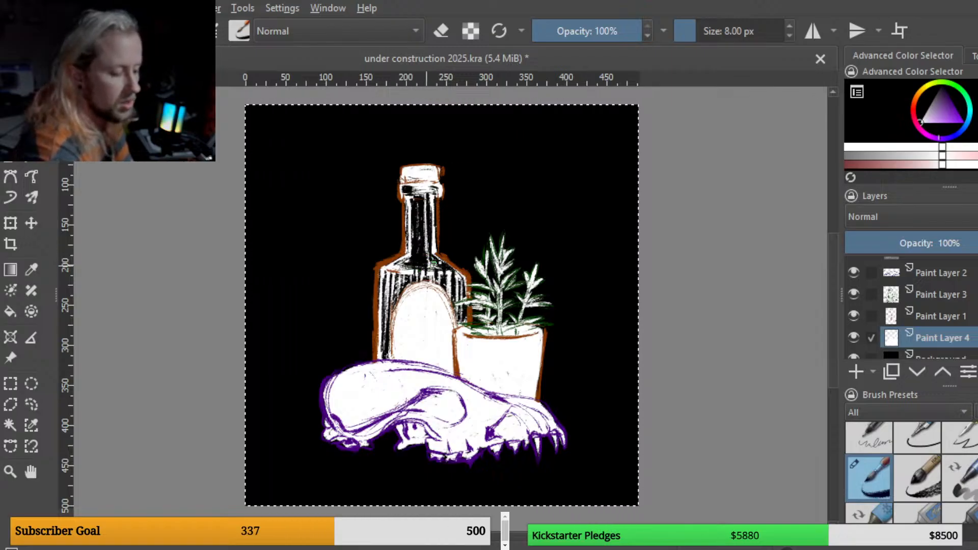
key(e)
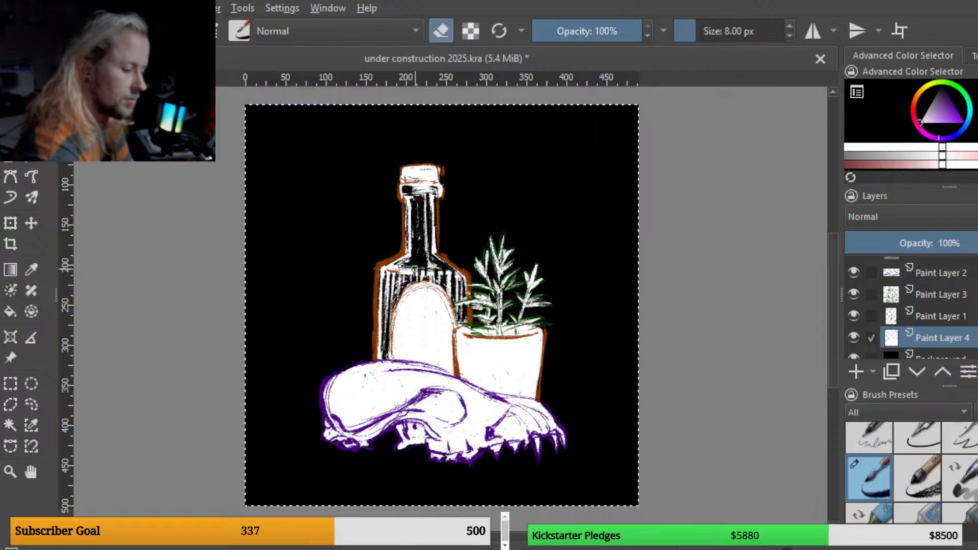
drag(411, 267, 398, 266)
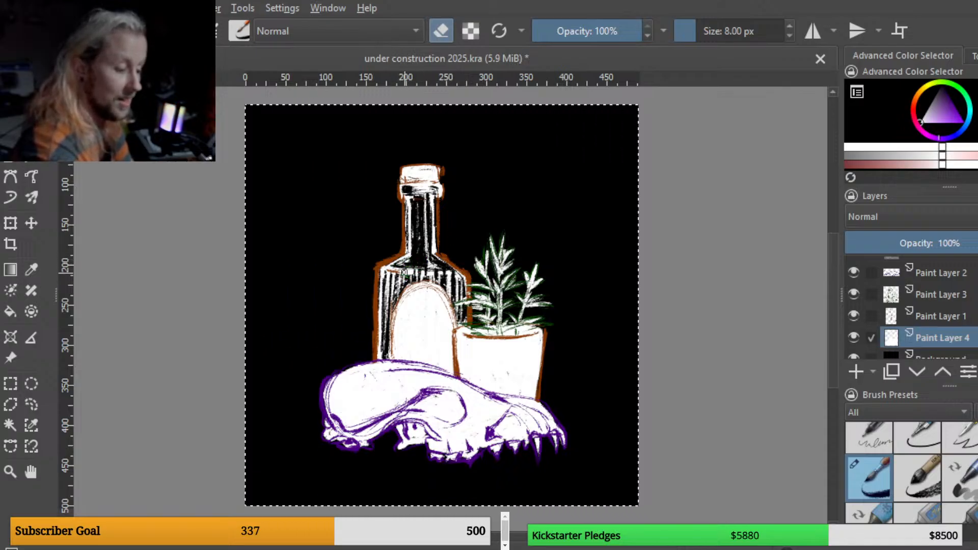
key(e)
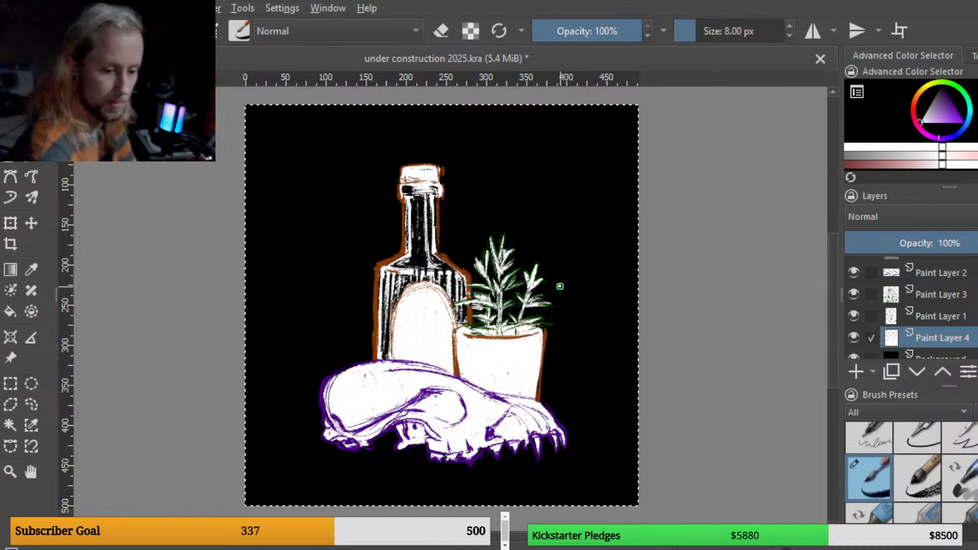
Step: Swap to the brown colour, switch to Paint Layer 1, and hatch brown lines over the plant's glass
key(x)
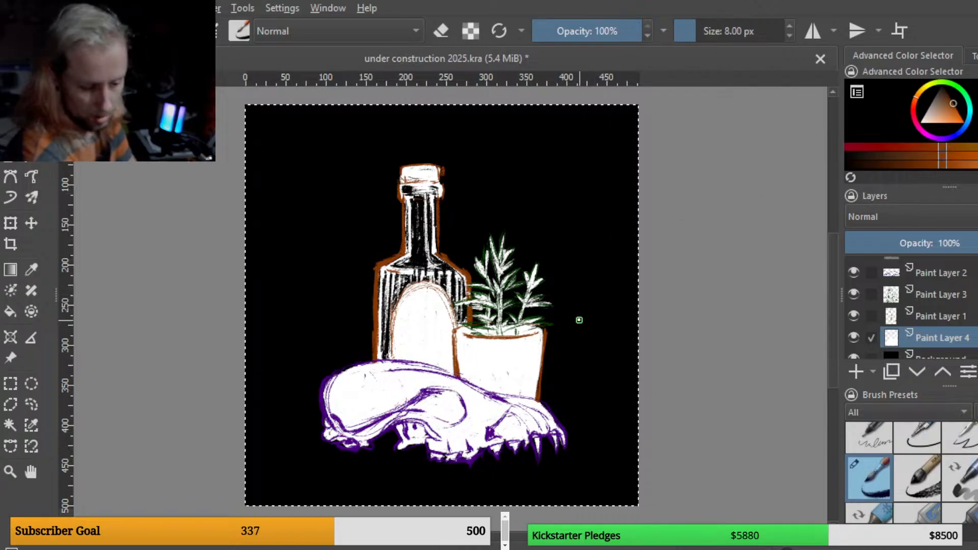
click(939, 318)
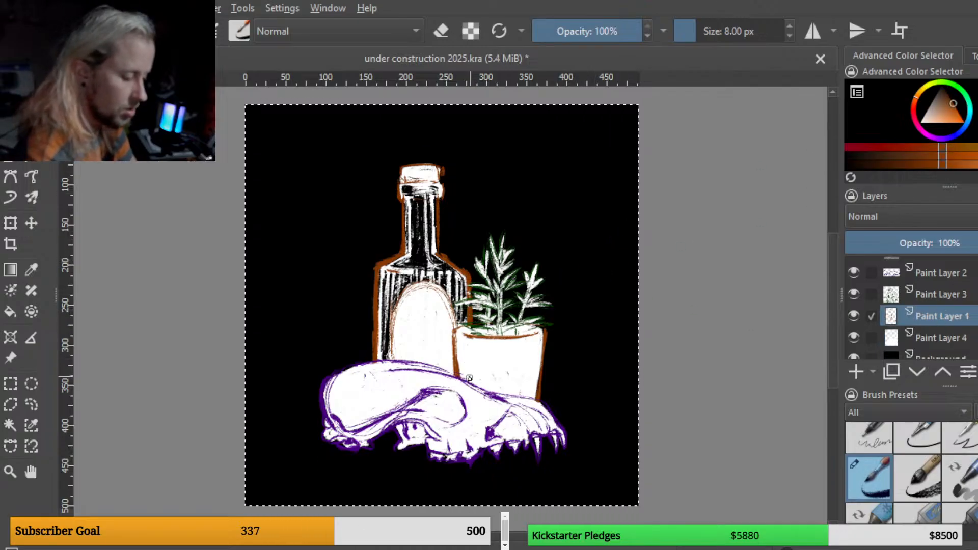
mouse_move(472, 385)
mouse_down()
mouse_move(482, 331)
mouse_move(489, 354)
mouse_move(502, 355)
mouse_move(499, 385)
mouse_move(503, 315)
mouse_move(509, 395)
mouse_move(519, 282)
mouse_move(528, 397)
mouse_move(530, 315)
mouse_move(534, 375)
mouse_up()
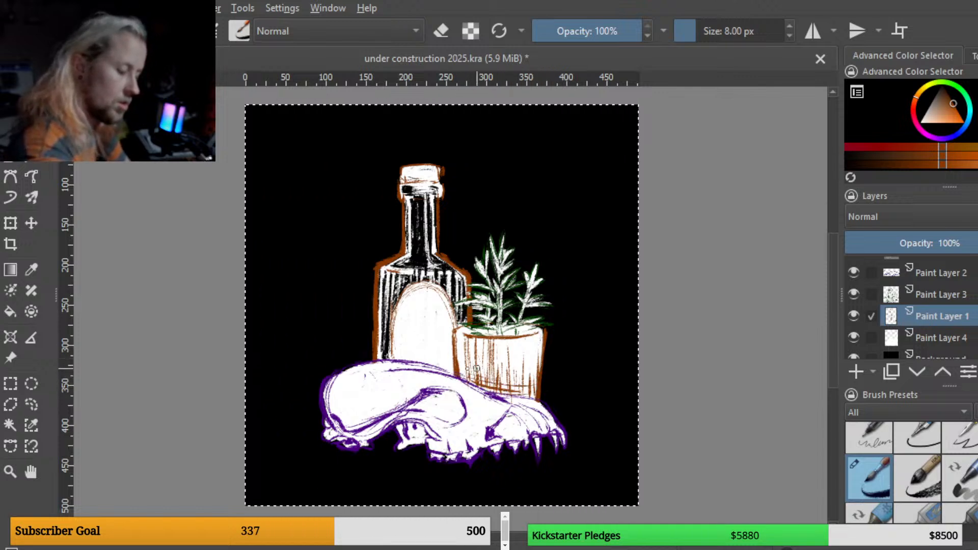
mouse_move(472, 366)
mouse_down()
mouse_move(516, 362)
mouse_move(467, 357)
mouse_move(524, 360)
mouse_move(493, 348)
mouse_up()
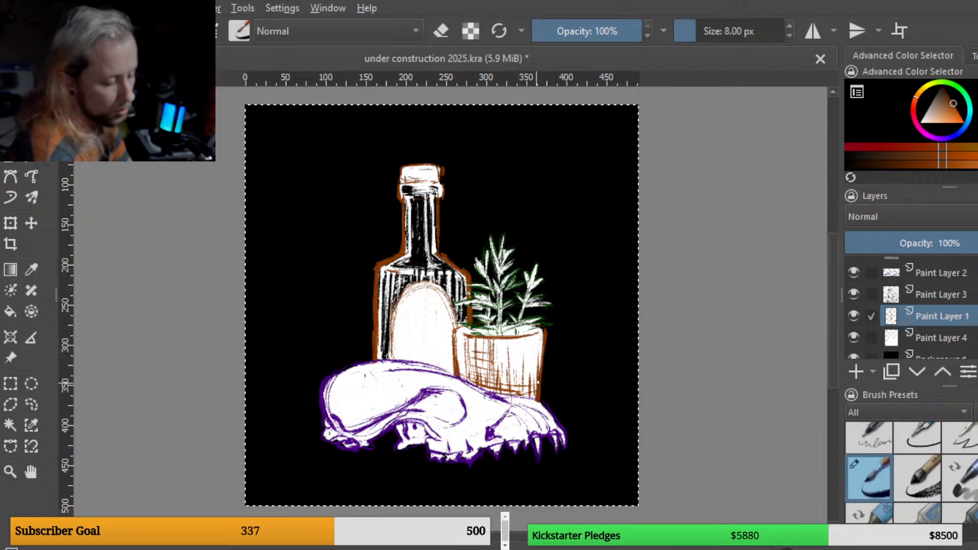
drag(480, 380, 500, 381)
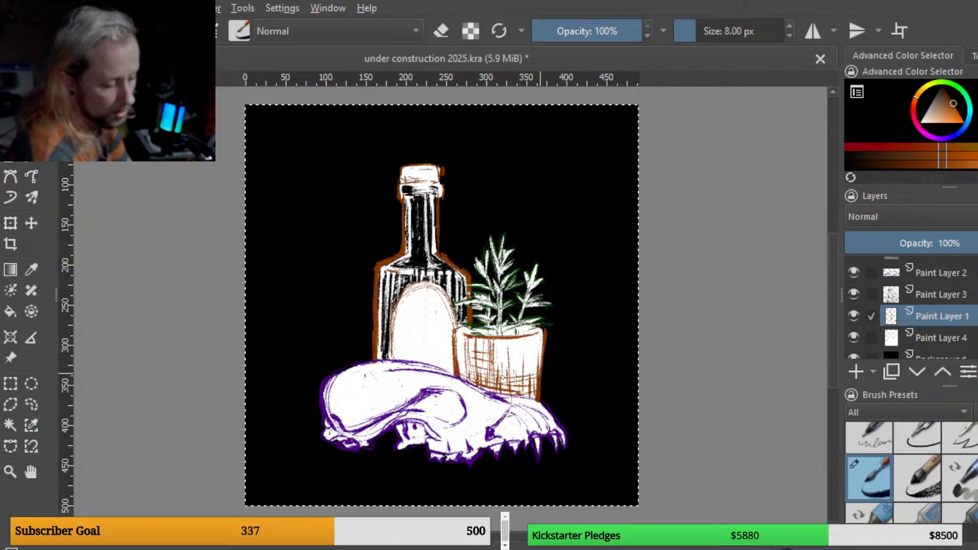
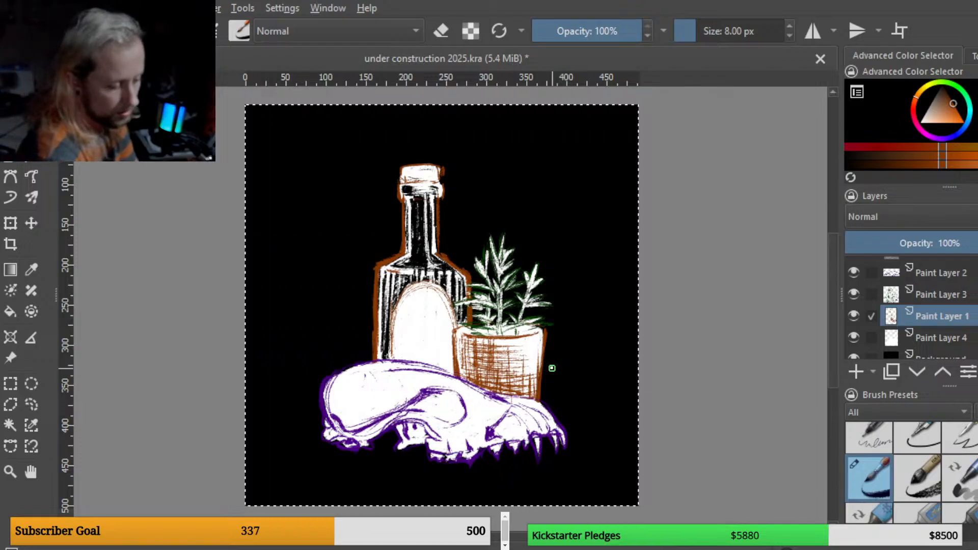
Step: Save the file, then hatch purple shading lines across the fox skull on Paint Layer 2
key(ctrl+s)
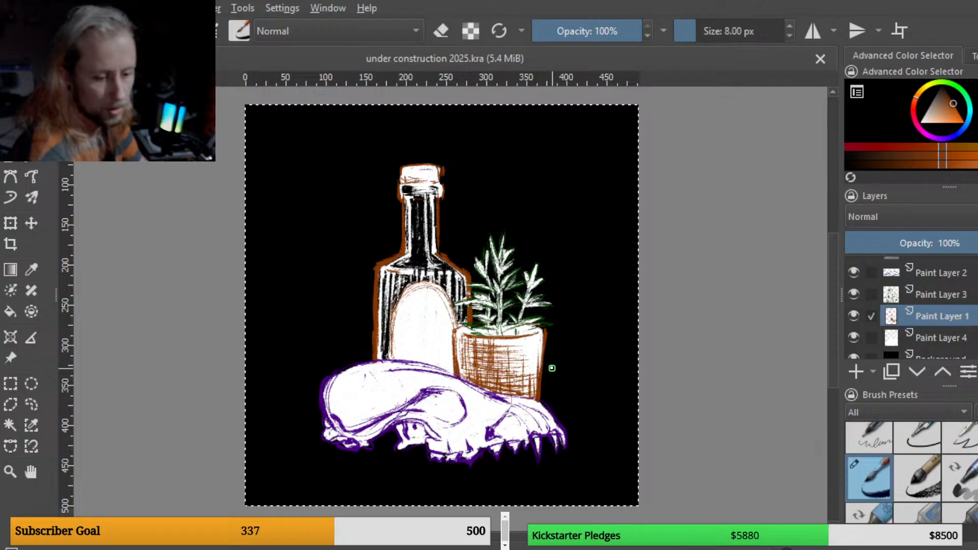
key(x)
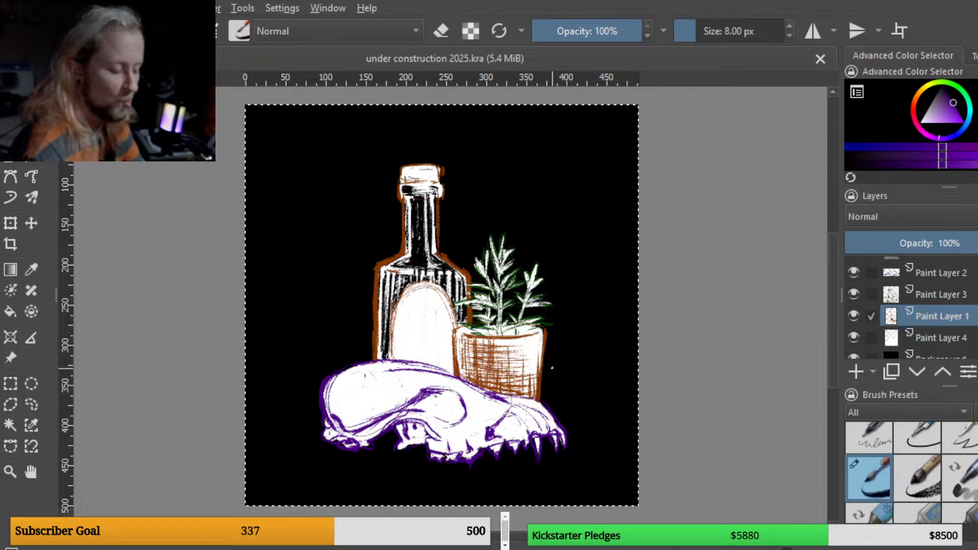
scroll(912, 311, up, 1)
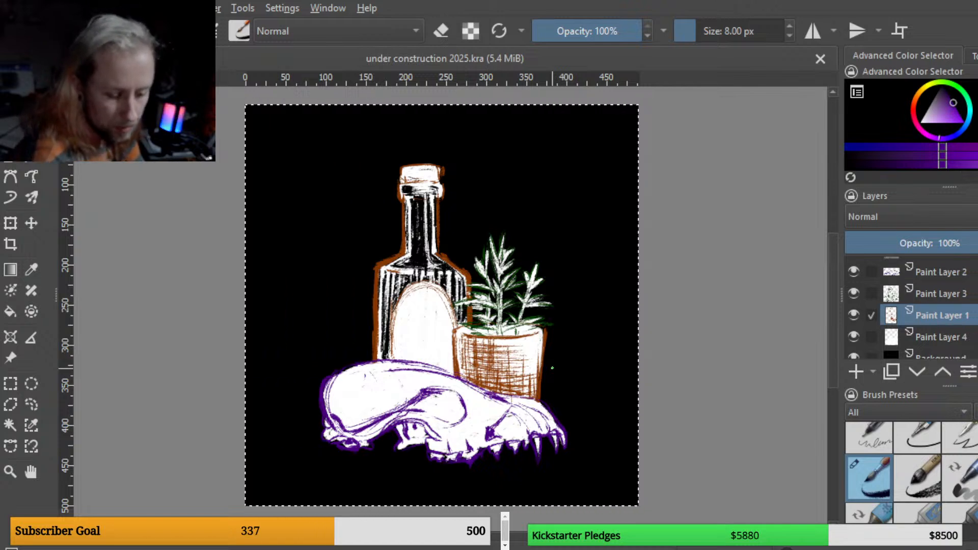
click(940, 289)
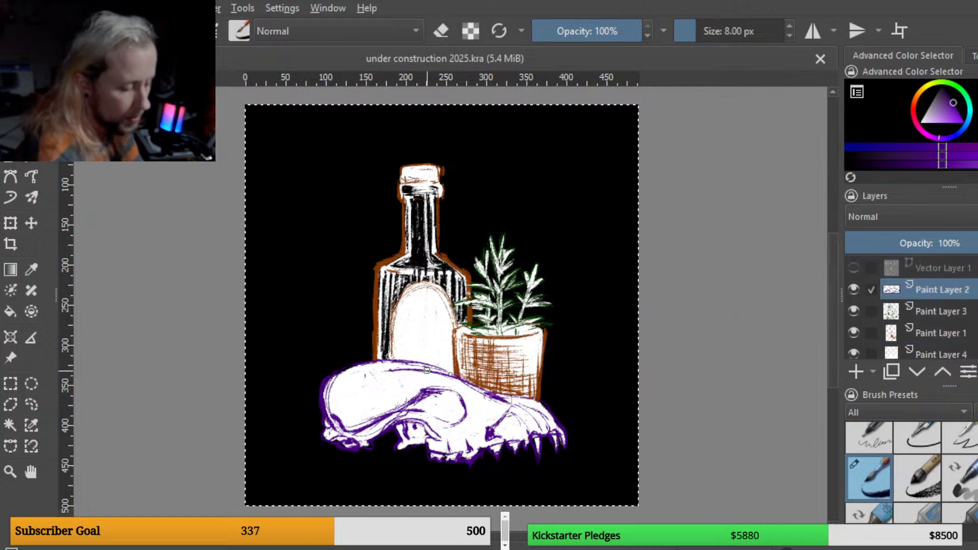
drag(413, 405, 407, 410)
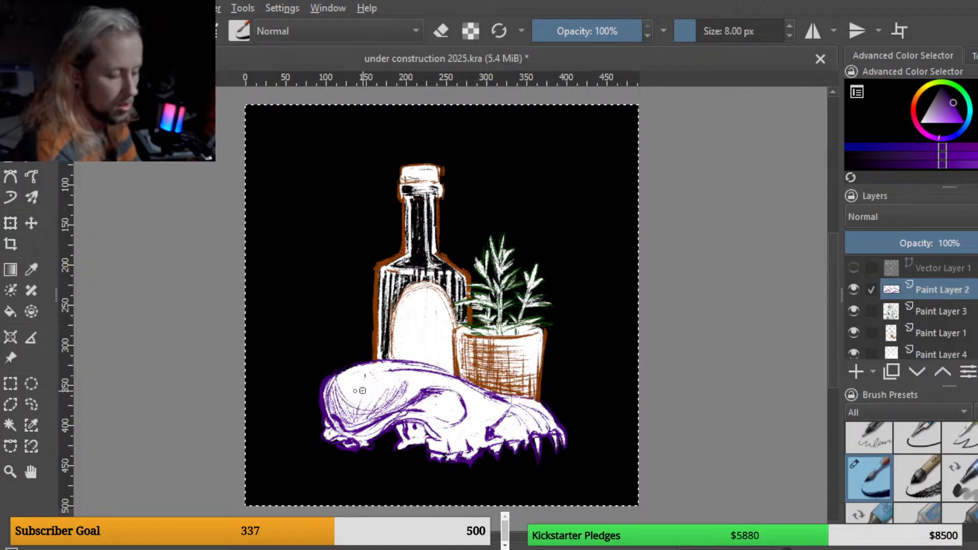
mouse_move(338, 377)
mouse_down()
mouse_move(344, 396)
mouse_move(389, 388)
mouse_up()
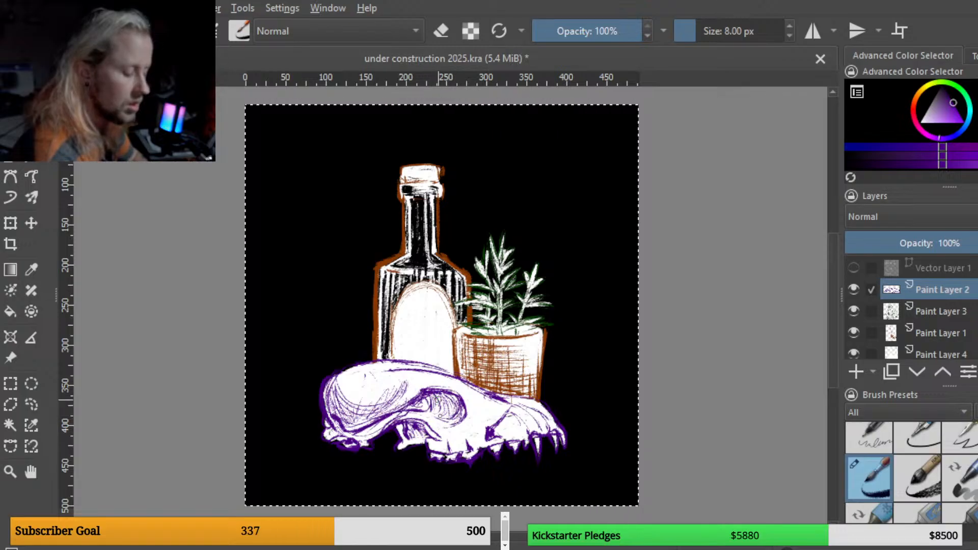
drag(340, 431, 353, 441)
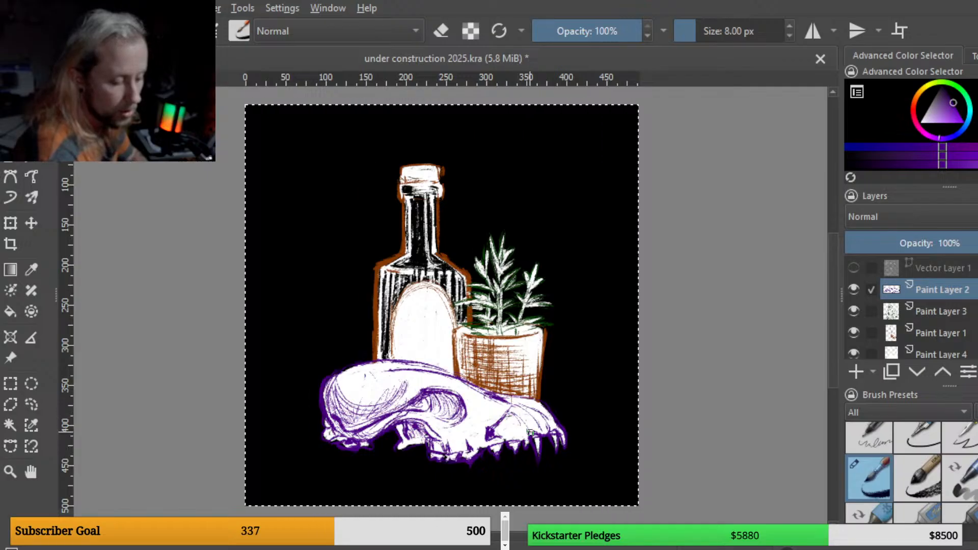
drag(512, 418, 498, 434)
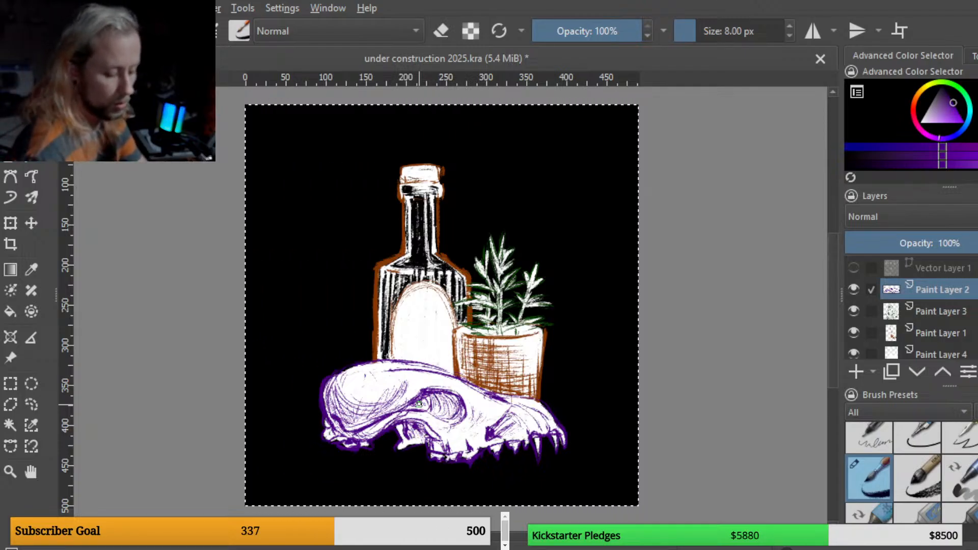
Step: Sample the brown from the bottle's outline and adjust its shade in the colour triangle
key(minus)
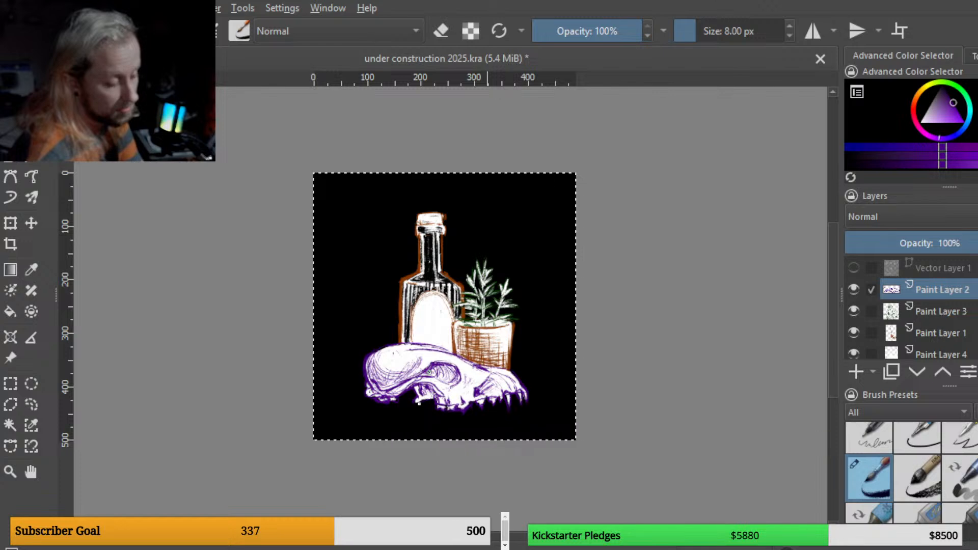
key(plus)
key(plus)
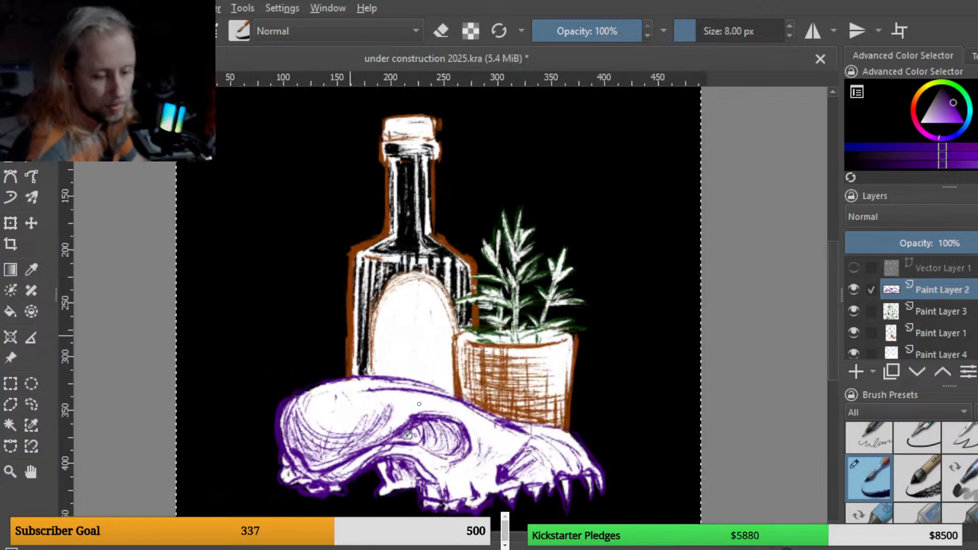
ctrl+click(350, 336)
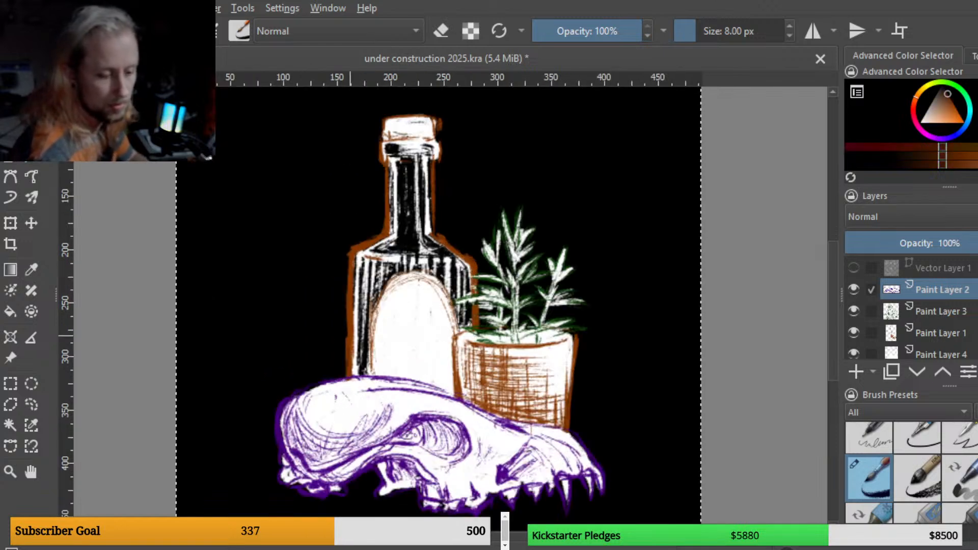
click(949, 94)
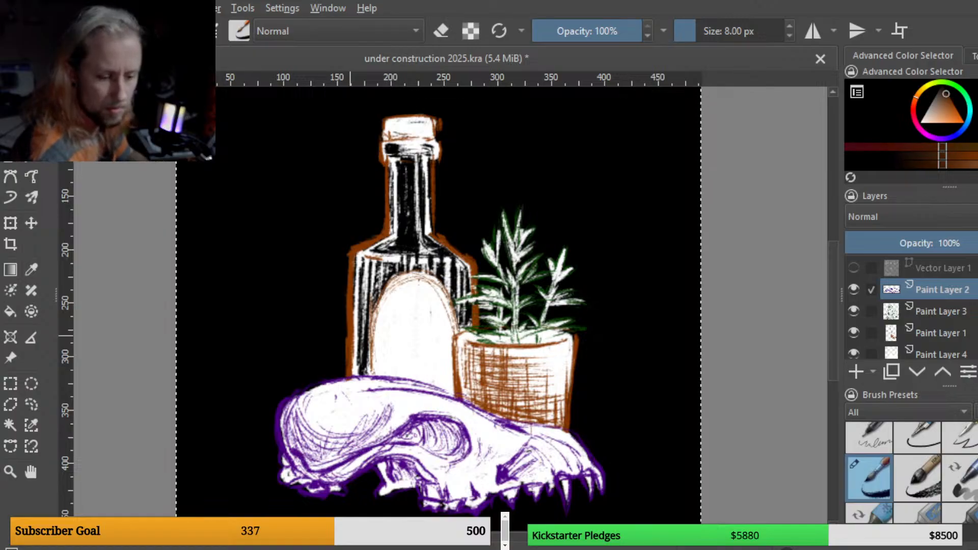
click(953, 104)
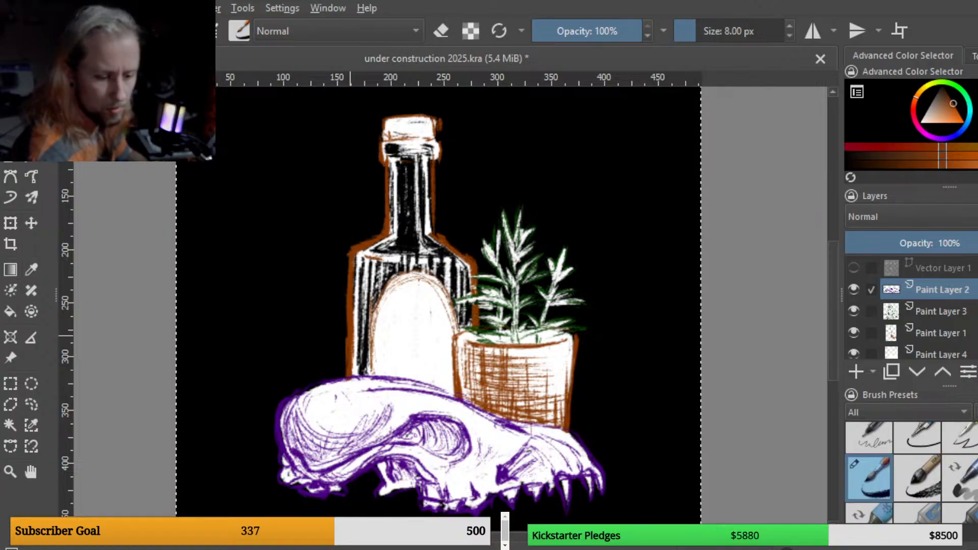
click(948, 94)
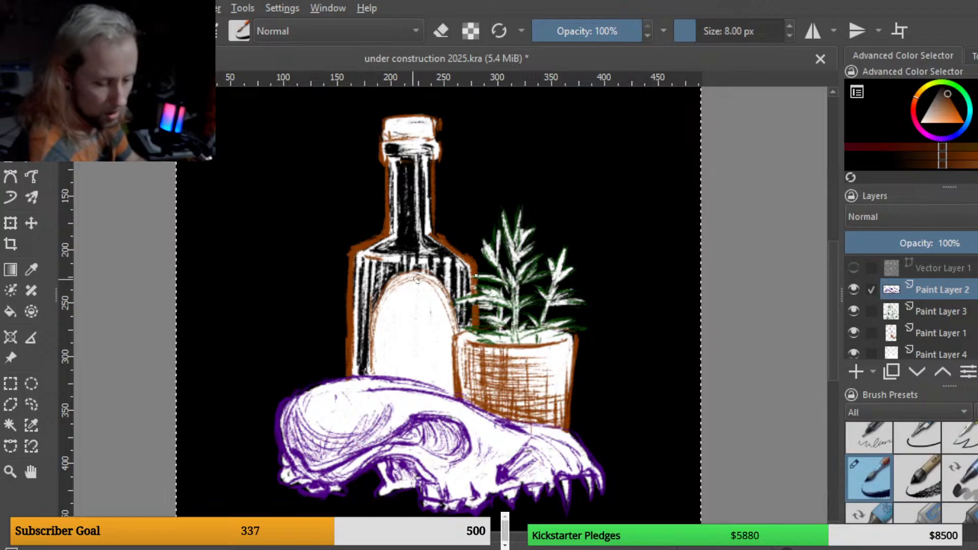
Step: Add a new paint layer and move it down to sit directly above the Background
click(936, 353)
click(857, 372)
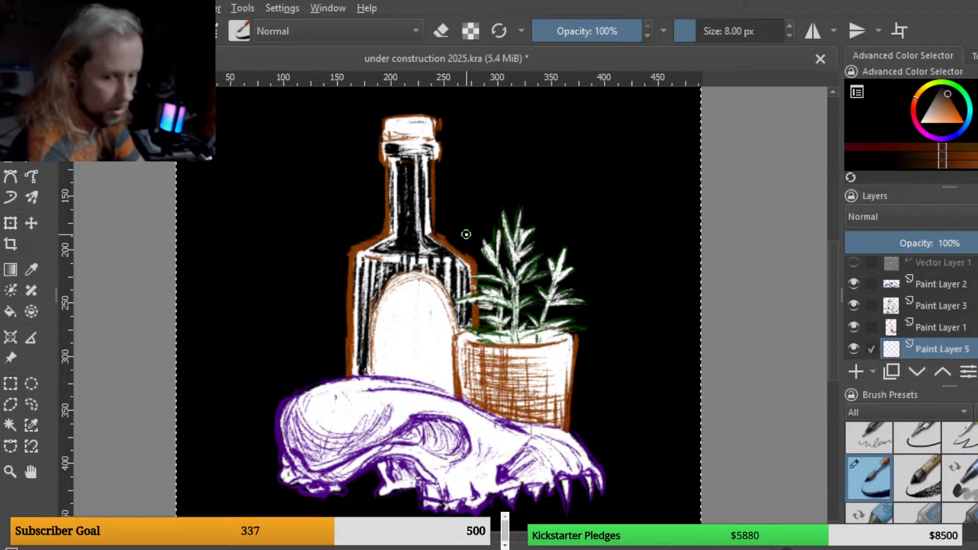
key(bracketright)
key(bracketright)
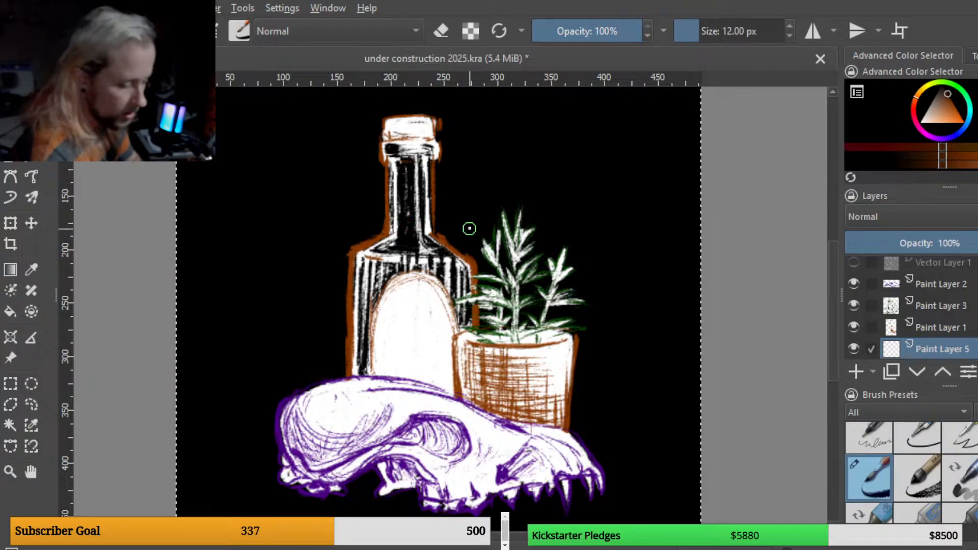
click(919, 373)
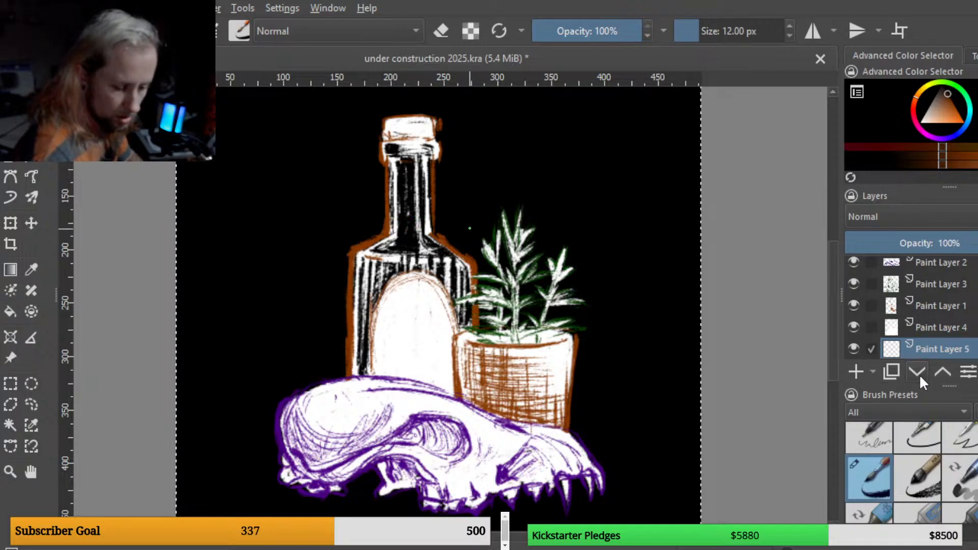
click(918, 371)
click(941, 372)
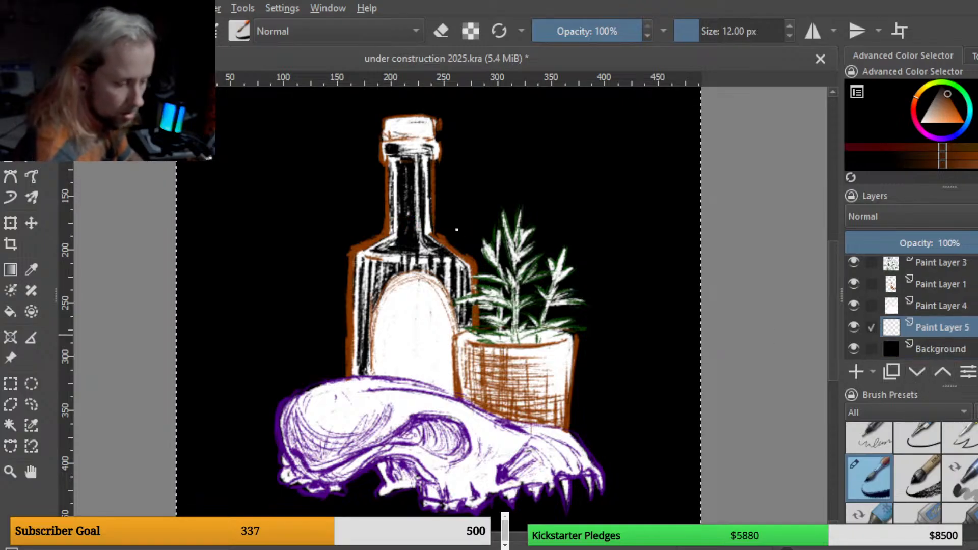
Step: Fill the bottle's neck and shoulders with brown strokes using a 12 px brush
mouse_move(419, 218)
mouse_down()
mouse_move(399, 216)
mouse_move(418, 216)
mouse_move(404, 219)
mouse_move(387, 251)
mouse_move(395, 243)
mouse_move(375, 251)
mouse_move(362, 280)
mouse_move(360, 294)
mouse_move(366, 271)
mouse_move(360, 371)
mouse_move(373, 298)
mouse_move(397, 263)
mouse_up()
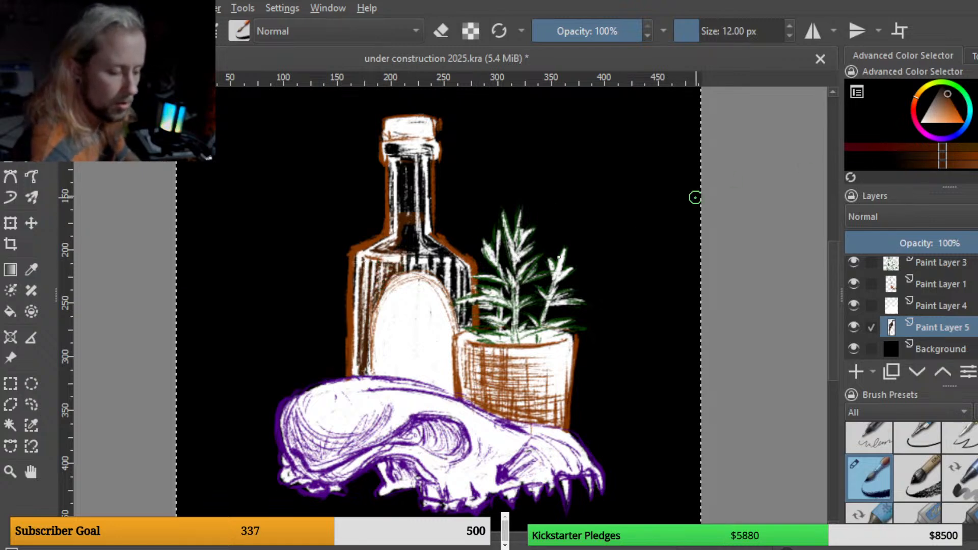
mouse_move(386, 255)
mouse_down()
mouse_move(368, 289)
mouse_move(411, 261)
mouse_move(402, 244)
mouse_move(412, 236)
mouse_move(459, 280)
mouse_move(458, 268)
mouse_move(443, 278)
mouse_move(421, 263)
mouse_up()
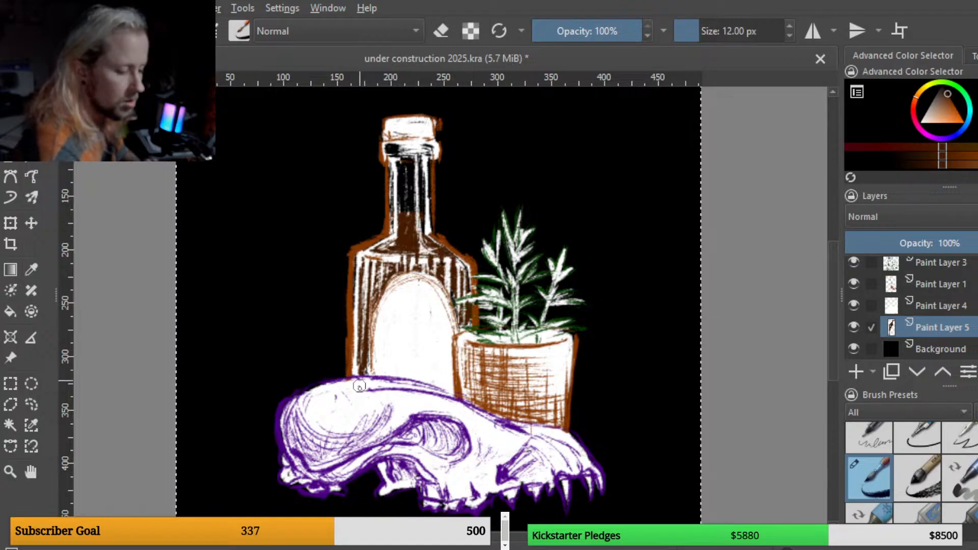
drag(411, 234, 405, 238)
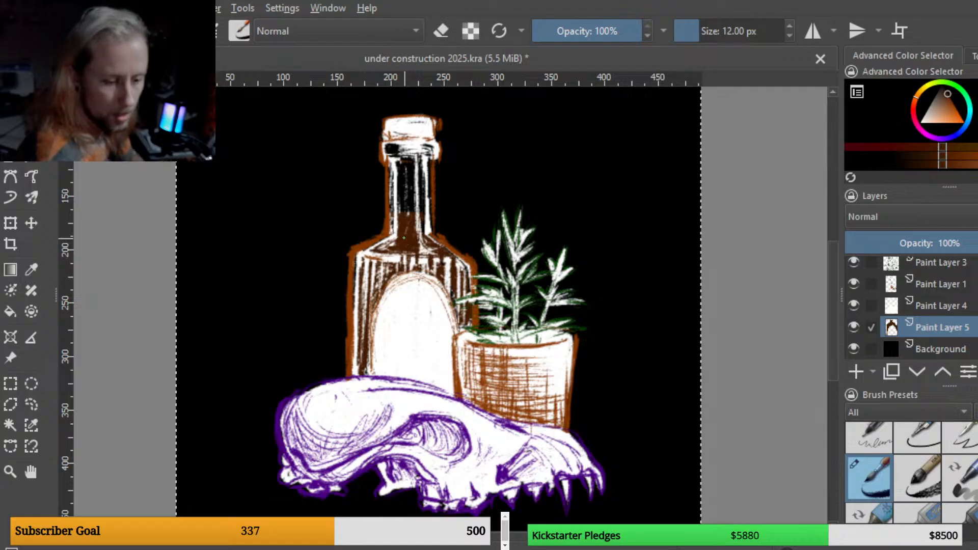
Step: Sample the skull's purple, lighten it, and dab a short stroke on the skull's jaw
ctrl+click(412, 420)
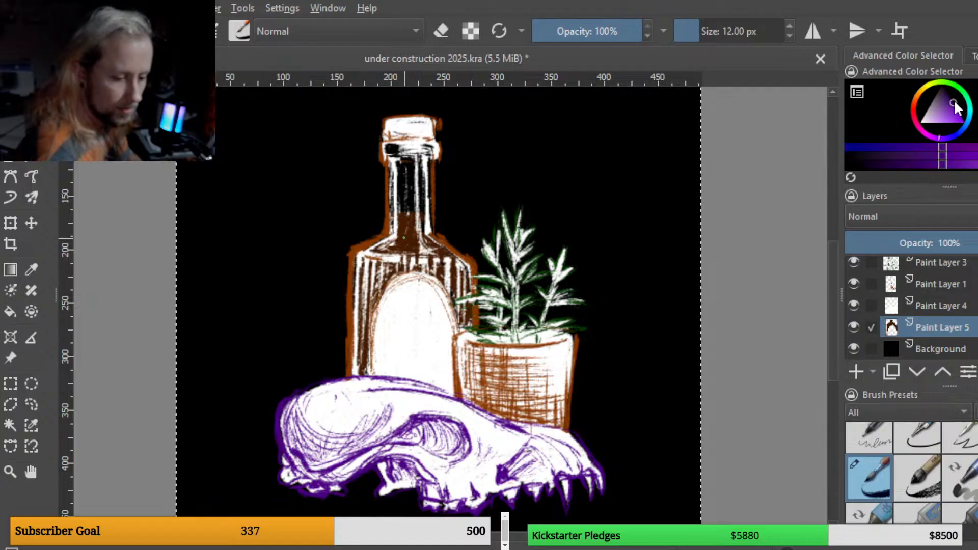
drag(954, 108, 945, 115)
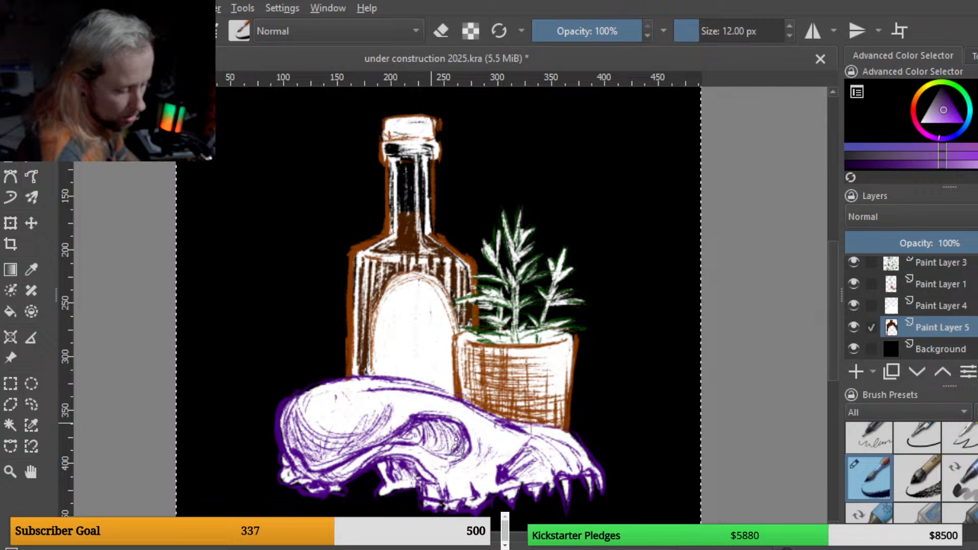
drag(456, 450, 447, 458)
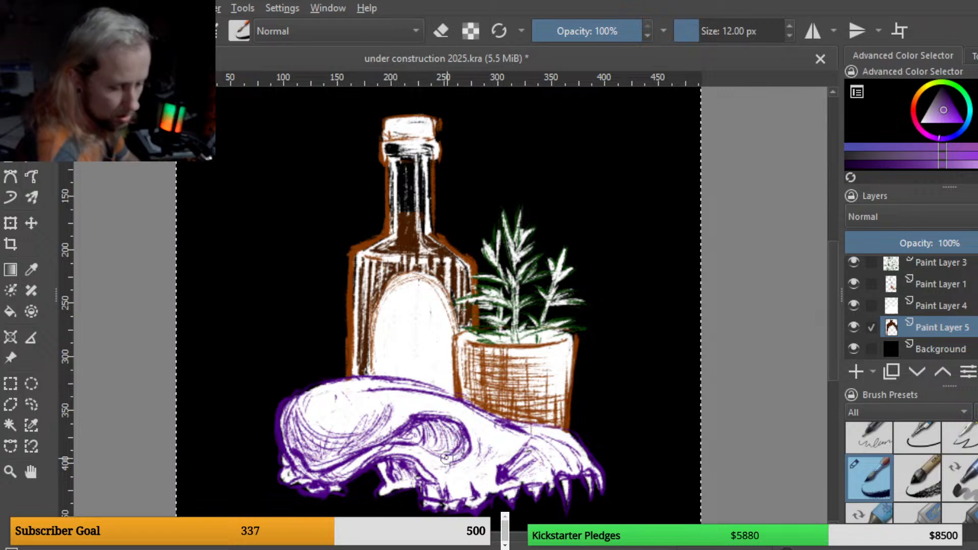
Step: Add a new paint layer above Paint Layer 4 and try two purple strokes on the skull, undoing each
click(941, 307)
click(857, 371)
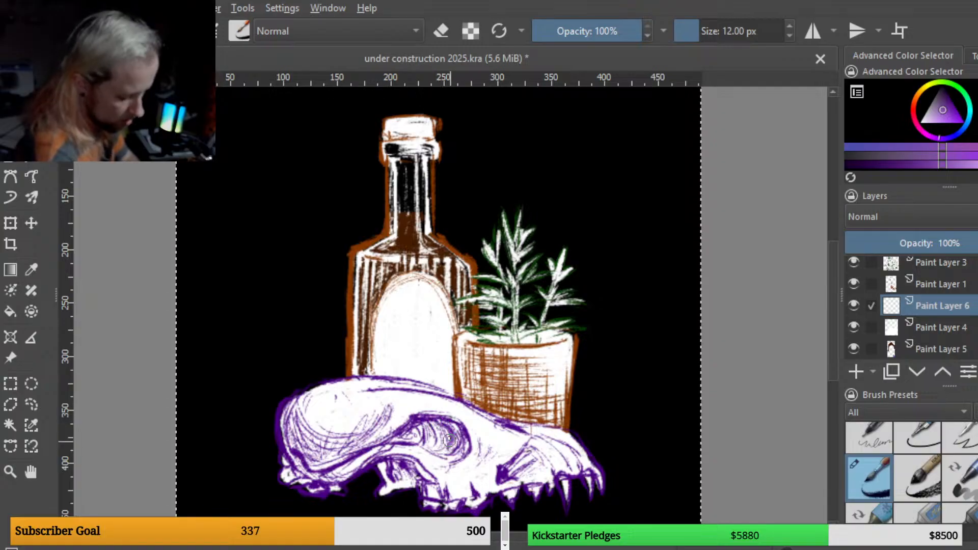
mouse_move(451, 409)
mouse_down()
mouse_move(459, 446)
mouse_move(445, 456)
mouse_move(461, 448)
mouse_move(448, 431)
mouse_up()
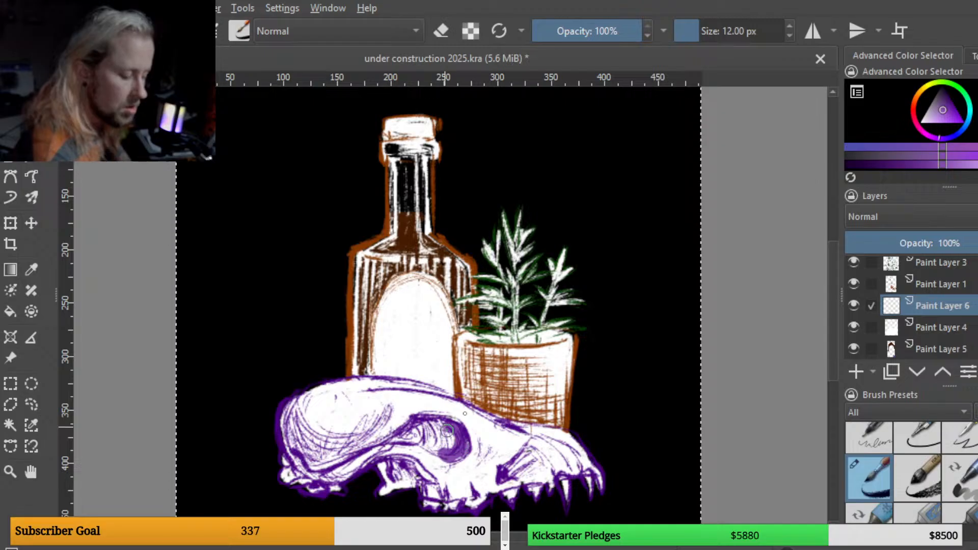
key(ctrl+z)
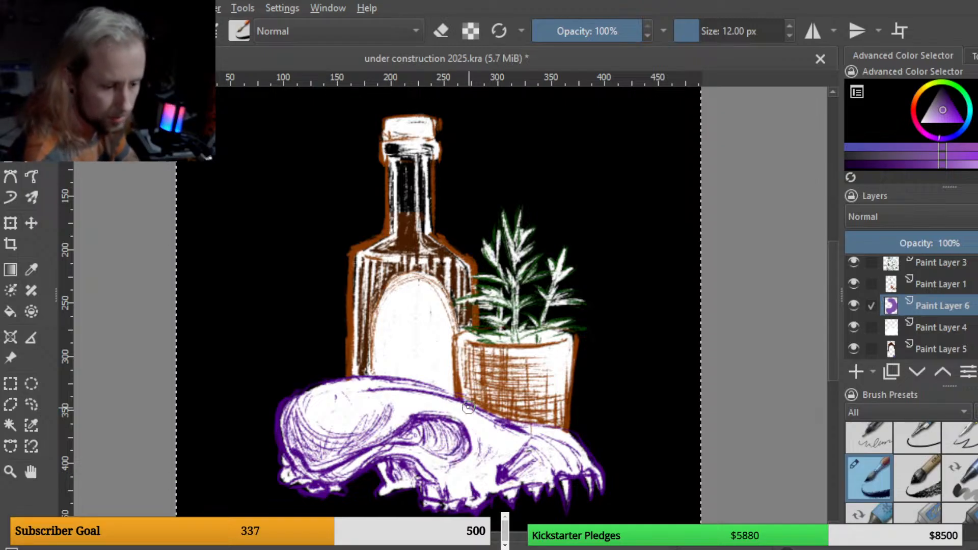
drag(942, 111, 941, 124)
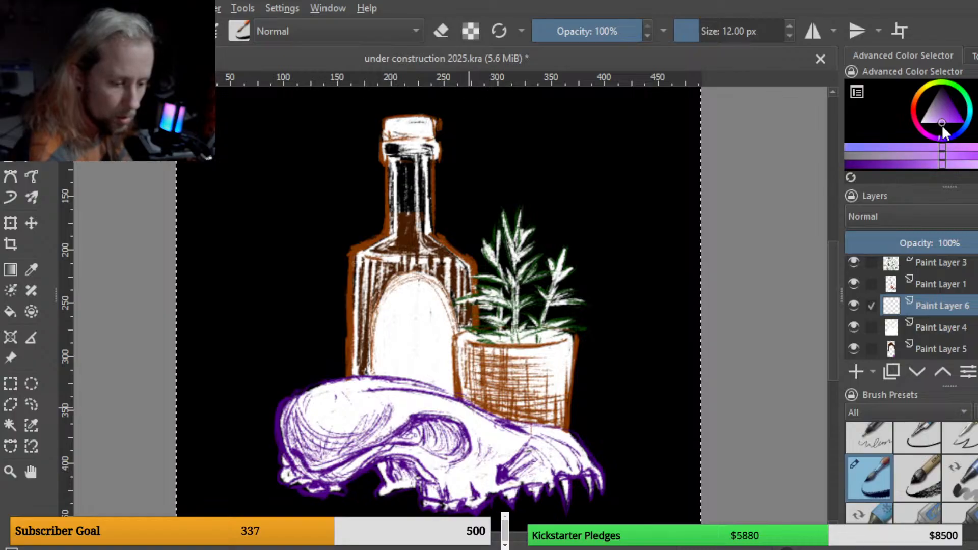
mouse_move(437, 425)
mouse_down()
mouse_move(451, 427)
mouse_move(454, 449)
mouse_move(437, 451)
mouse_up()
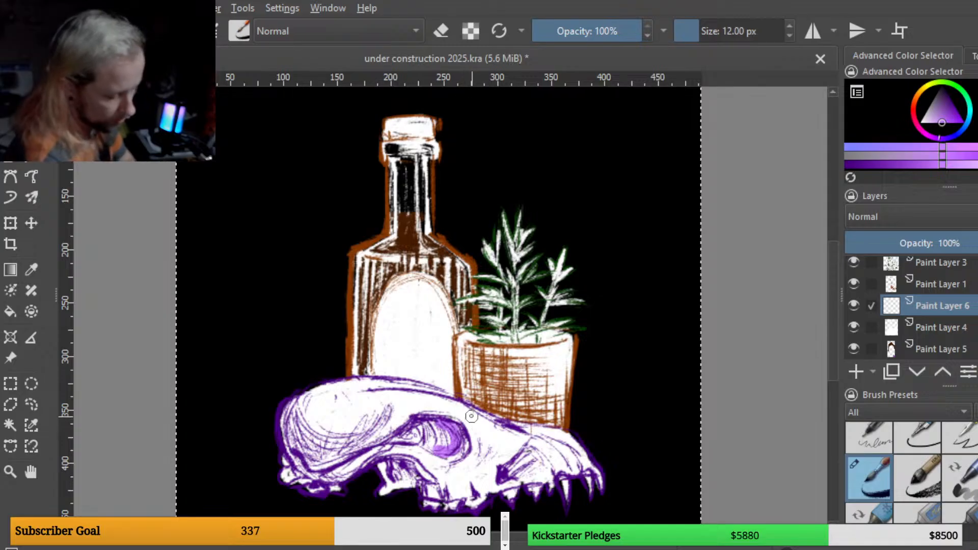
key(ctrl+z)
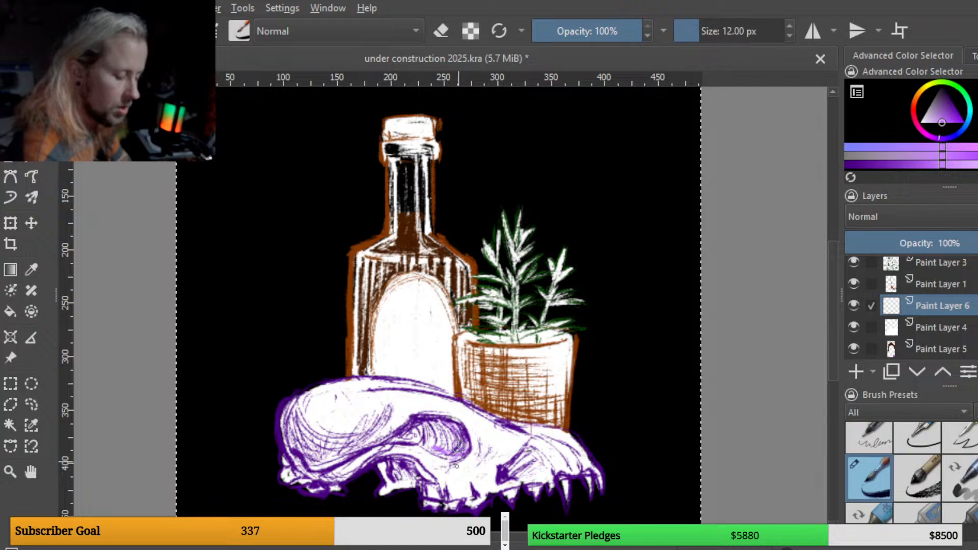
Step: Shrink the brush to 4 px and hatch purple shading lines along the skull's cheek, jaw and underside
key(bracketleft)
key(bracketleft)
key(bracketleft)
key(bracketleft)
key(bracketleft)
key(bracketleft)
key(bracketleft)
key(bracketleft)
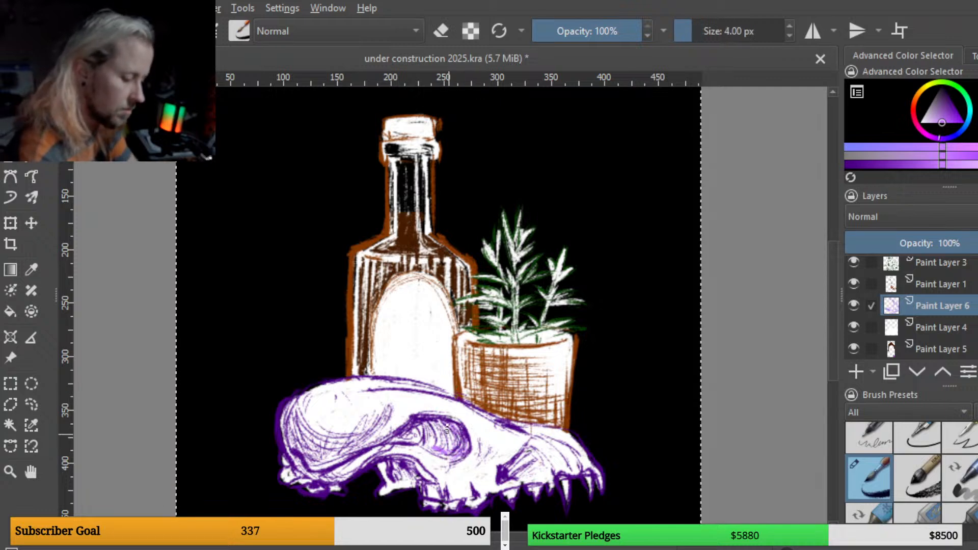
drag(444, 456, 461, 456)
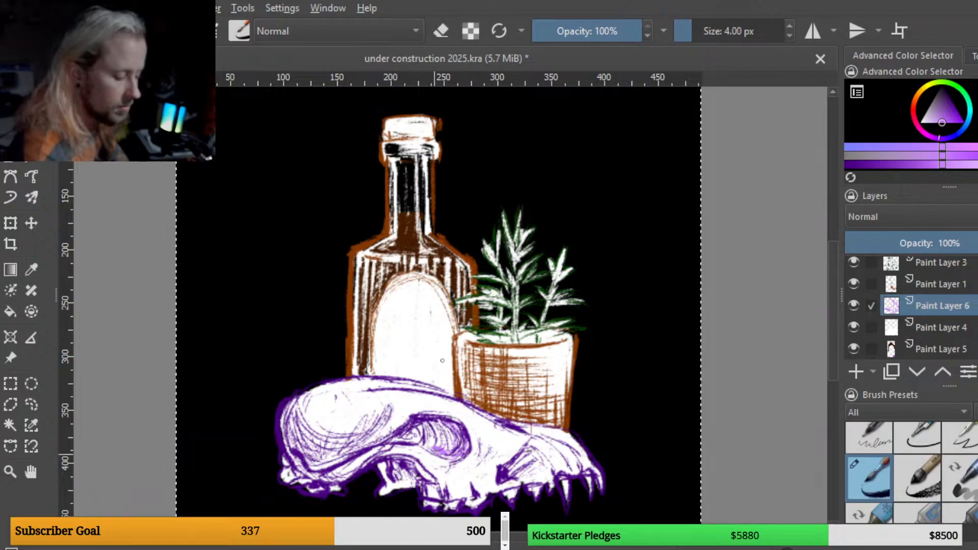
mouse_move(286, 411)
mouse_down()
mouse_move(293, 449)
mouse_move(304, 439)
mouse_up()
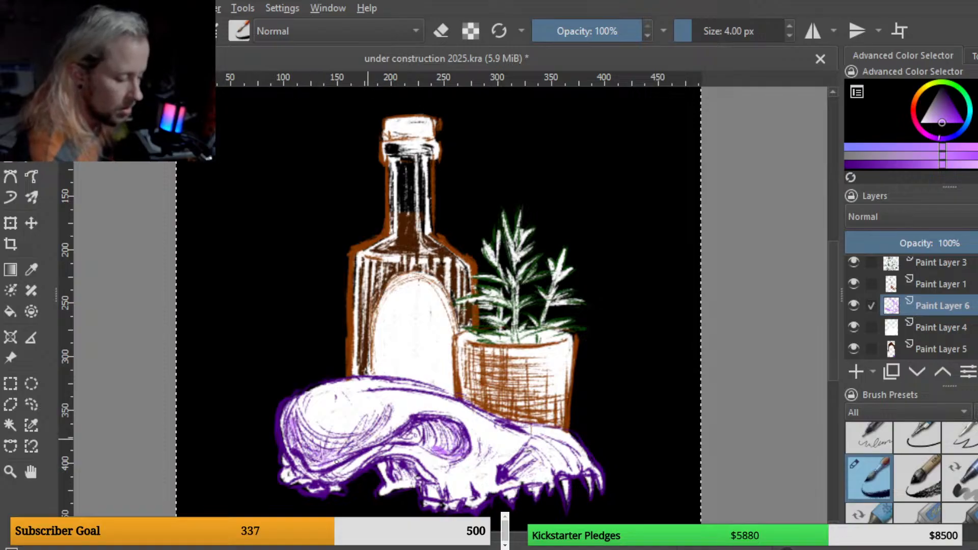
mouse_move(358, 445)
mouse_down()
mouse_move(327, 465)
mouse_move(310, 459)
mouse_up()
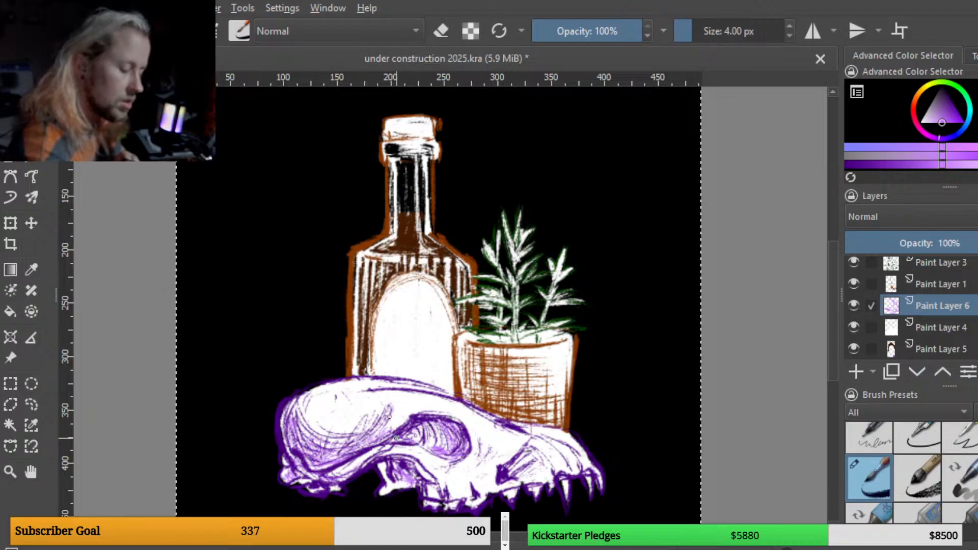
mouse_move(528, 453)
mouse_down()
mouse_move(508, 477)
mouse_move(523, 477)
mouse_up()
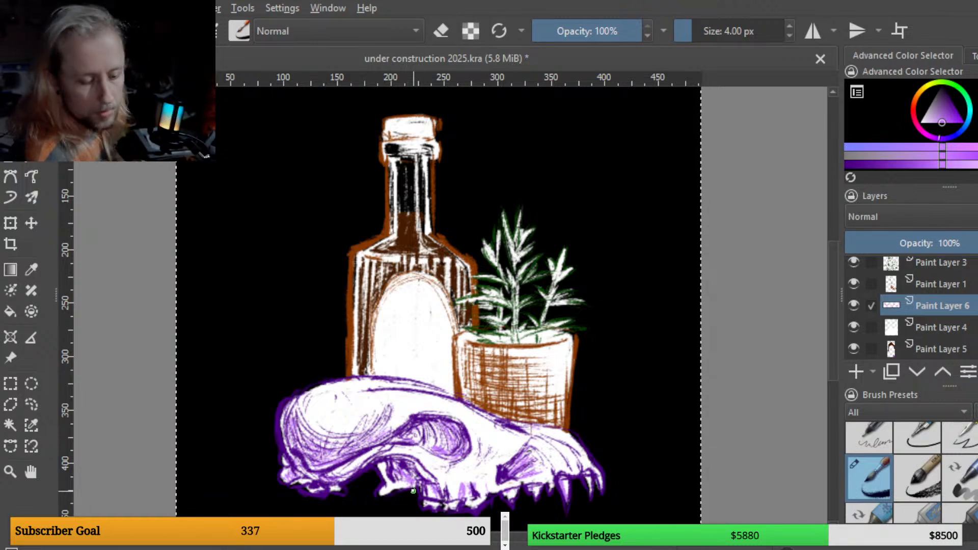
Step: Switch to a light orange, add a new paint layer, and paint the bottle's cork
key(x)
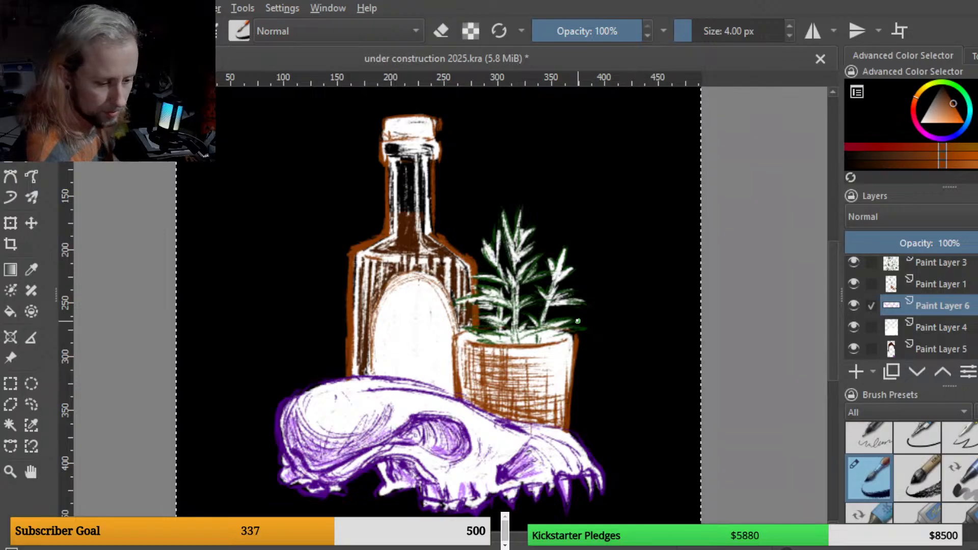
drag(947, 111, 937, 121)
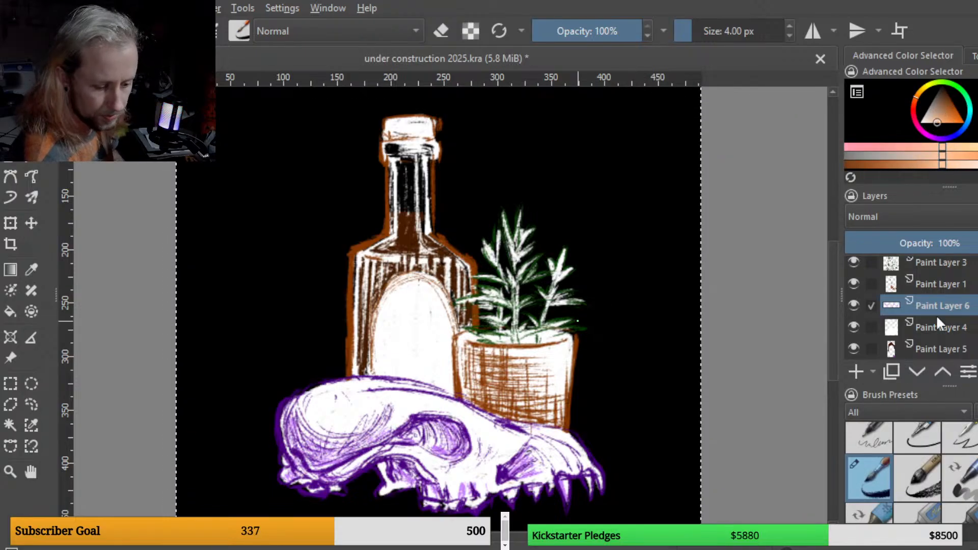
click(862, 374)
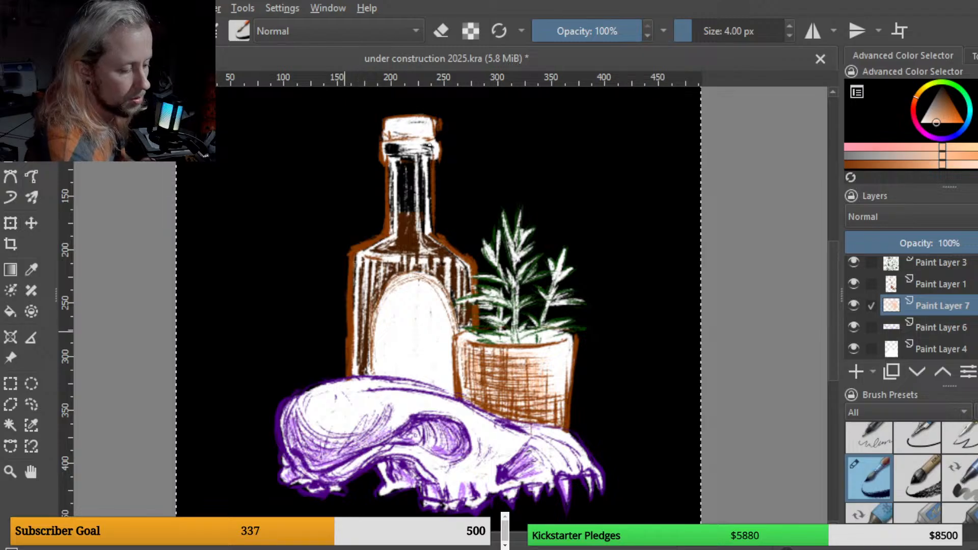
mouse_move(412, 135)
mouse_down()
mouse_move(412, 129)
mouse_move(395, 136)
mouse_move(416, 136)
mouse_move(396, 129)
mouse_move(411, 127)
mouse_move(391, 137)
mouse_move(425, 135)
mouse_move(407, 125)
mouse_move(411, 134)
mouse_move(396, 139)
mouse_move(407, 123)
mouse_up()
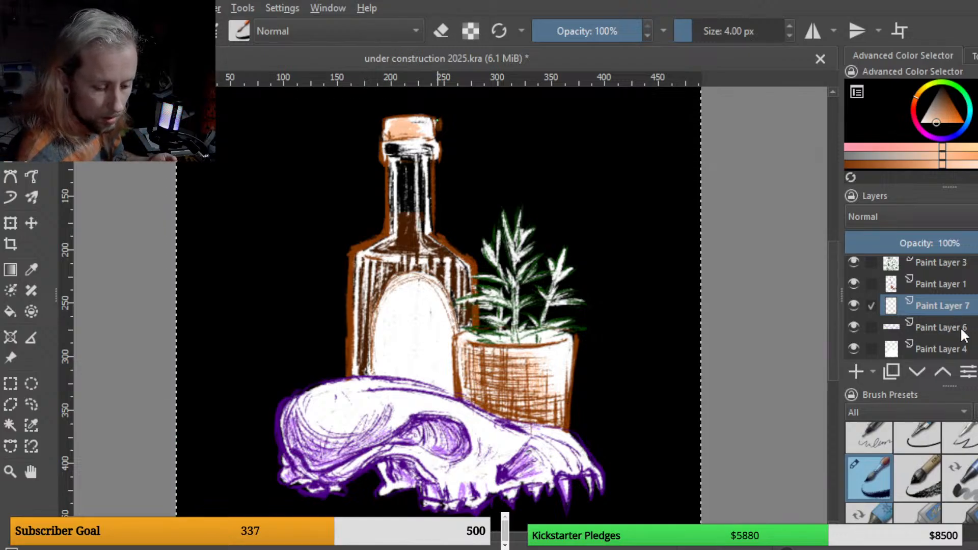
Step: Toggle Paint Layer 6's visibility to check what it contains
scroll(953, 331, down, 1)
scroll(931, 306, down, 2)
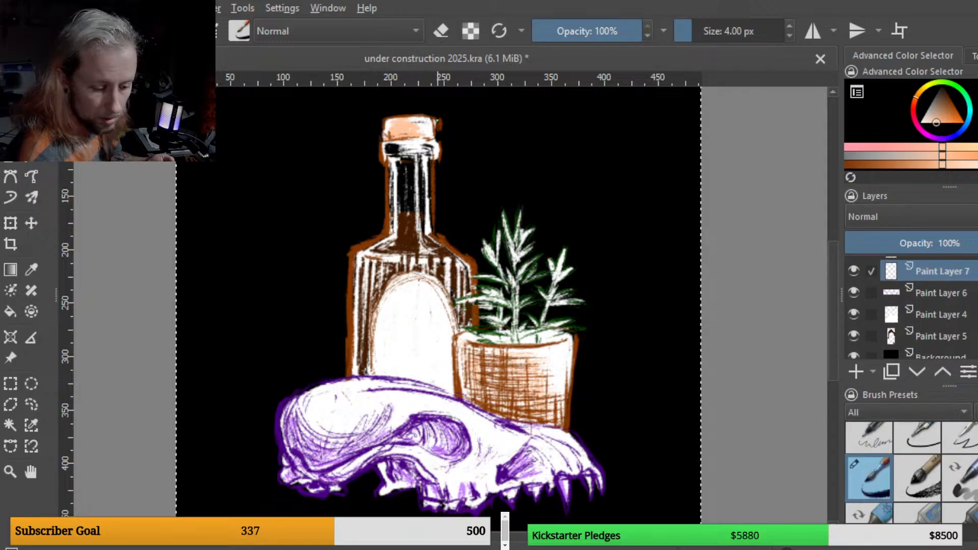
click(931, 286)
click(854, 281)
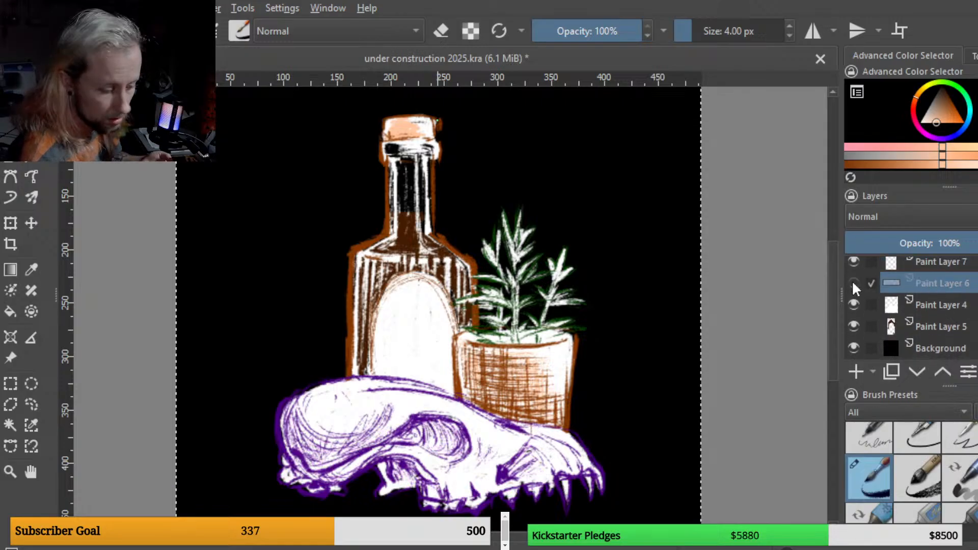
click(853, 283)
scroll(918, 306, up, 3)
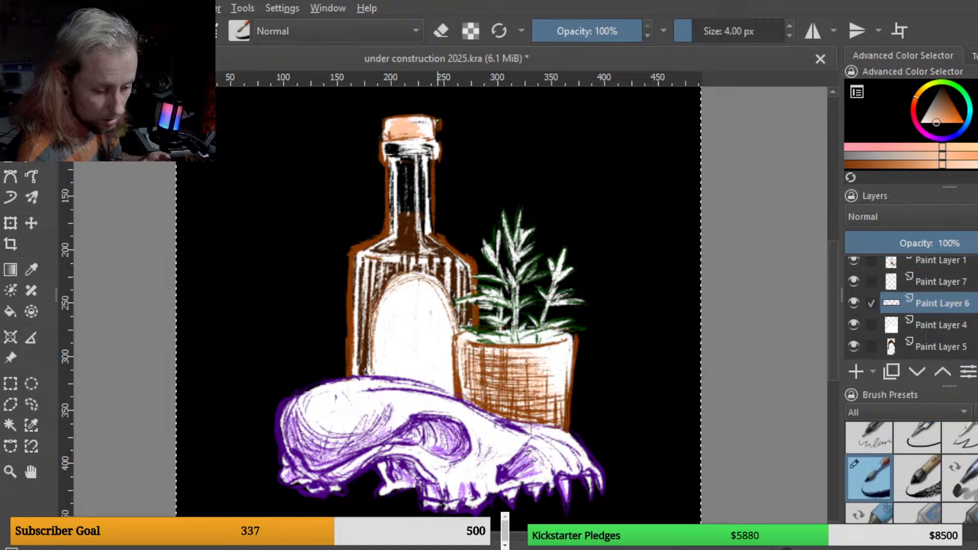
Step: Select Paint Layer 2 and erase short stretches of stroke along the skull's upper edge
click(952, 259)
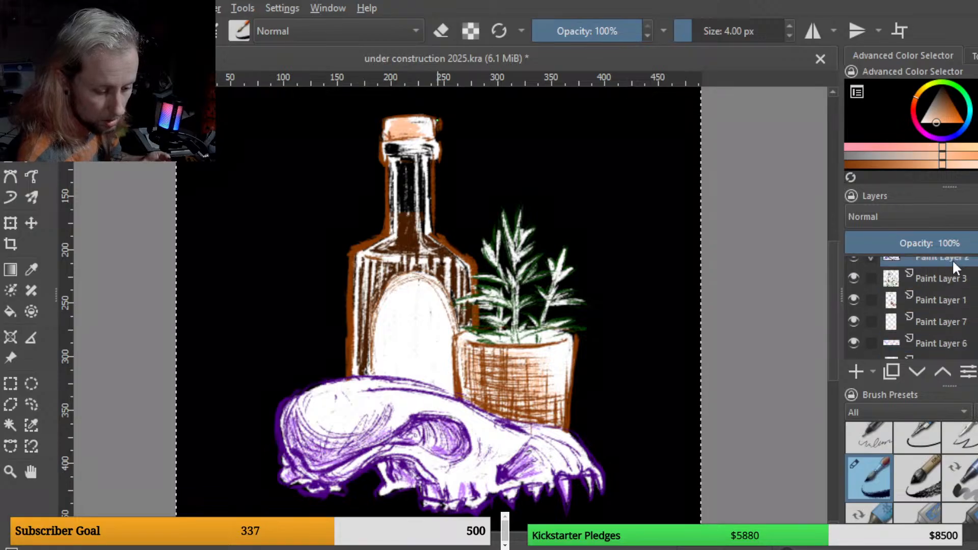
click(853, 264)
click(853, 264)
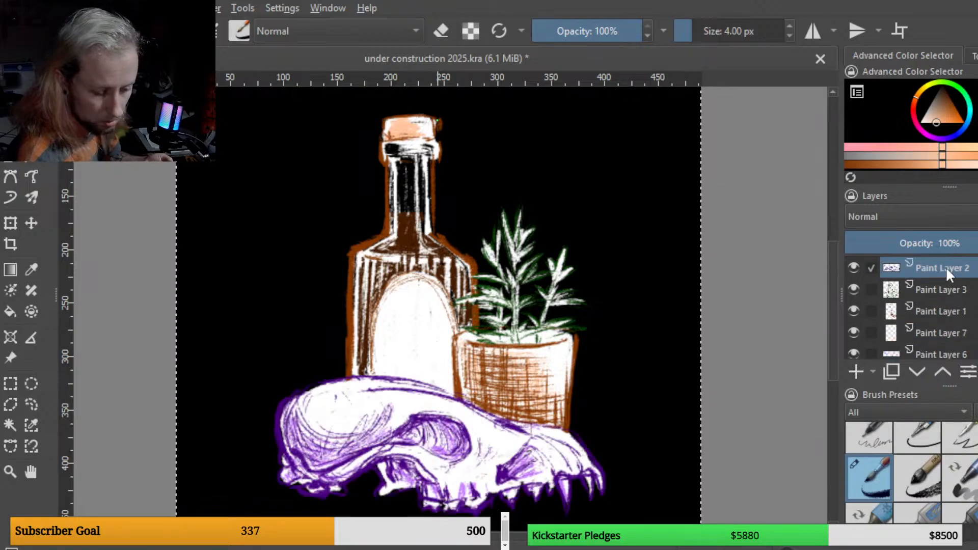
key(e)
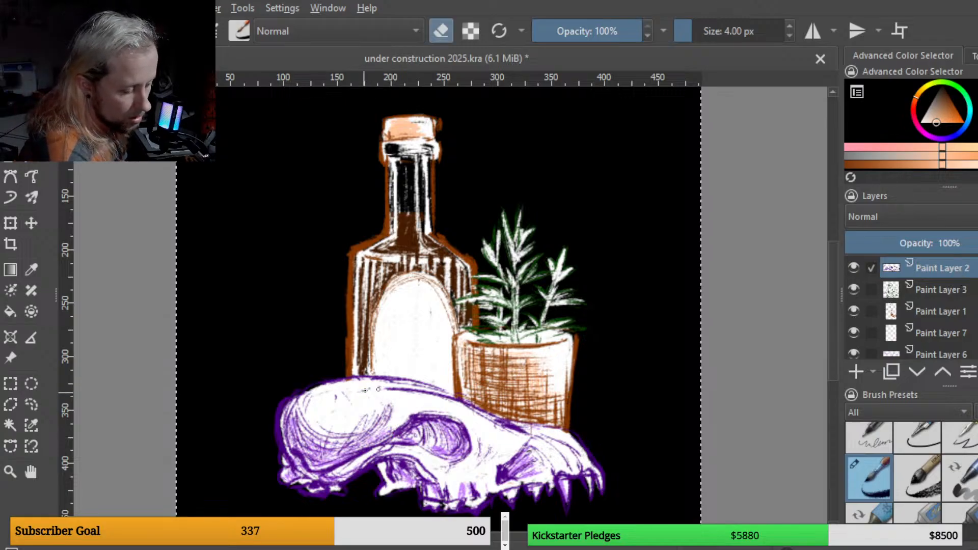
drag(365, 391, 420, 393)
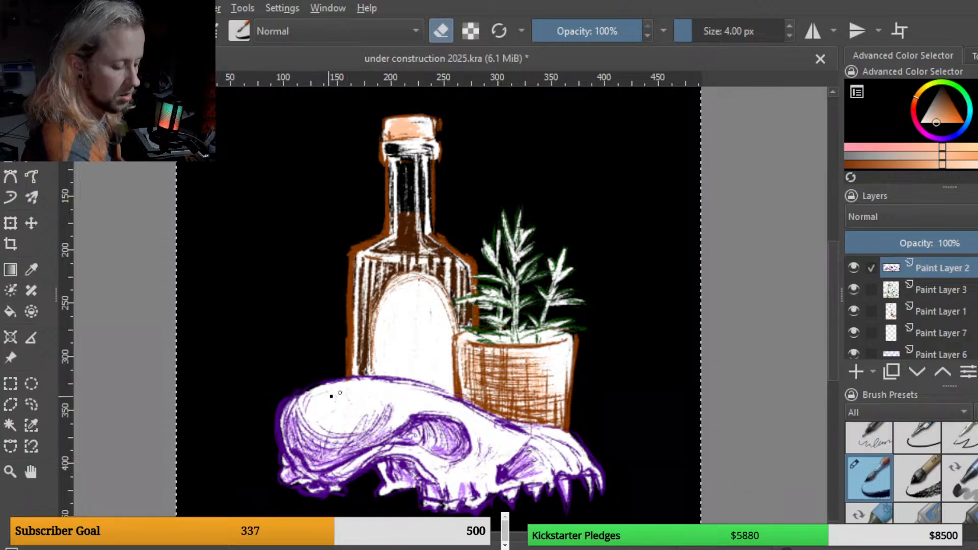
drag(331, 396, 378, 396)
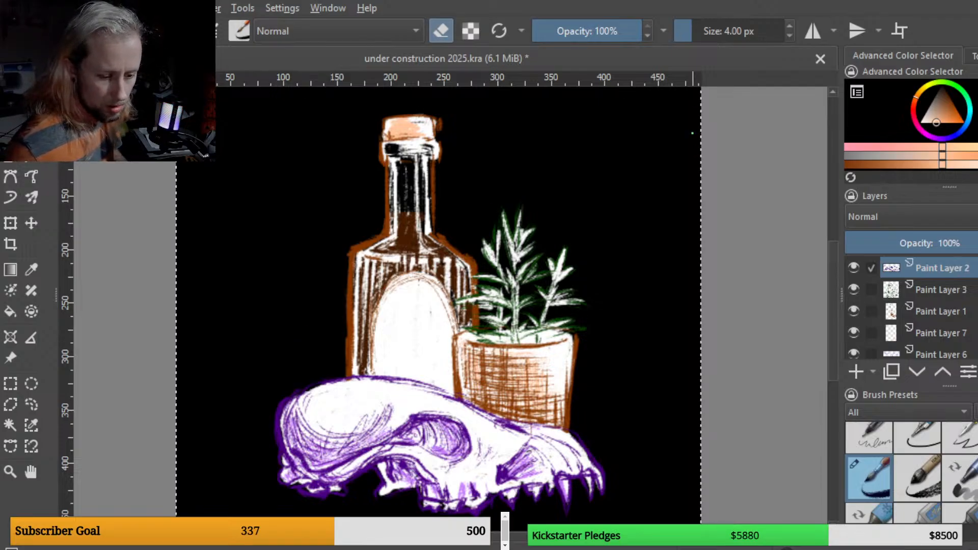
key(e)
Step: Pick a green, add a new paint layer above Paint Layer 1, and paint strokes along the plant's stems
click(960, 168)
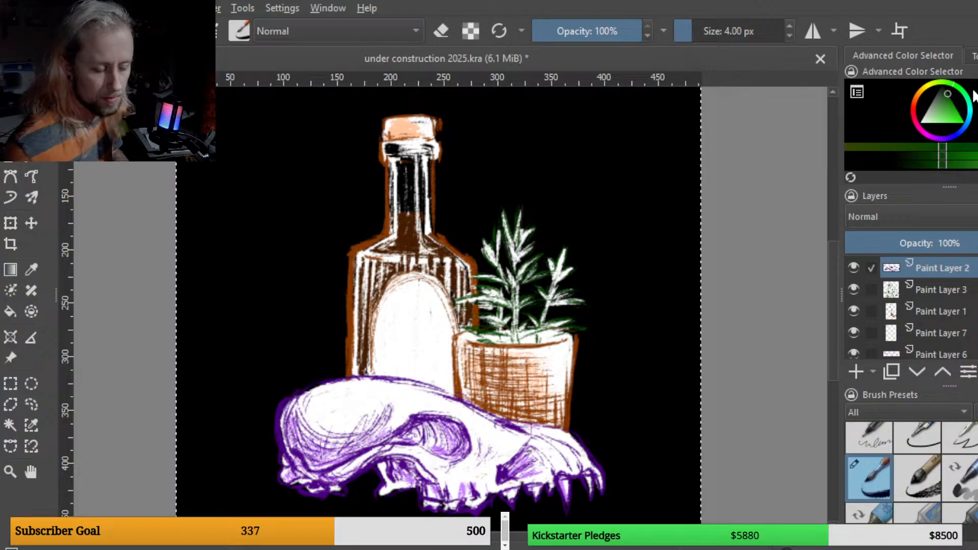
click(946, 94)
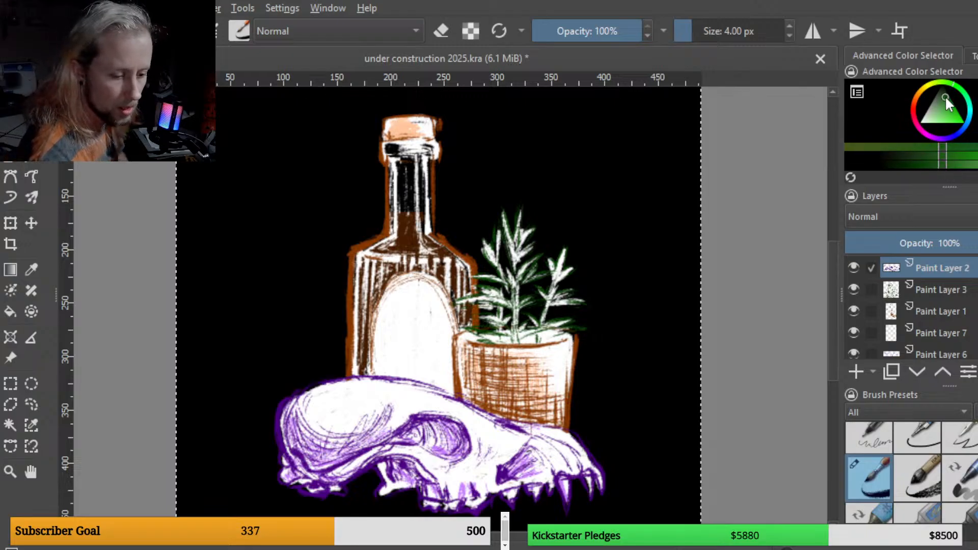
click(942, 311)
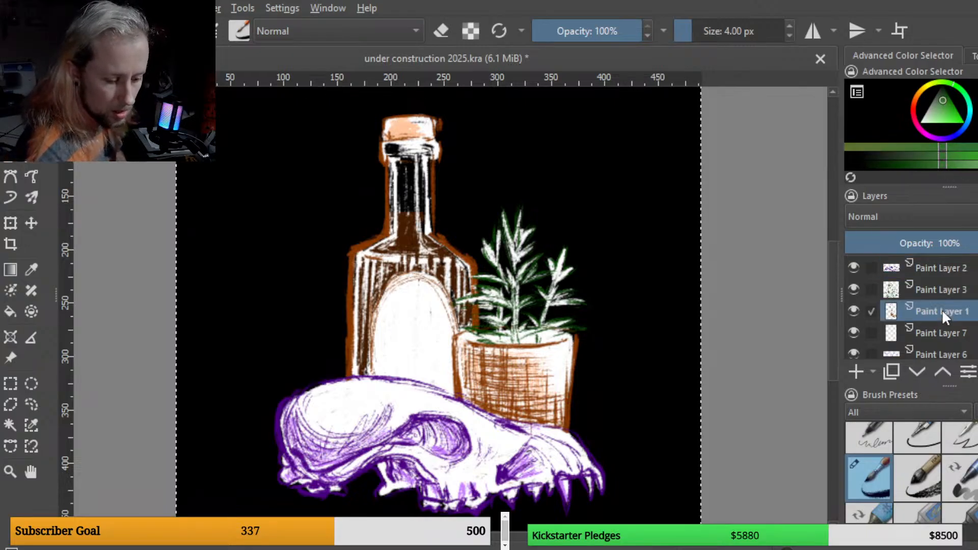
click(861, 369)
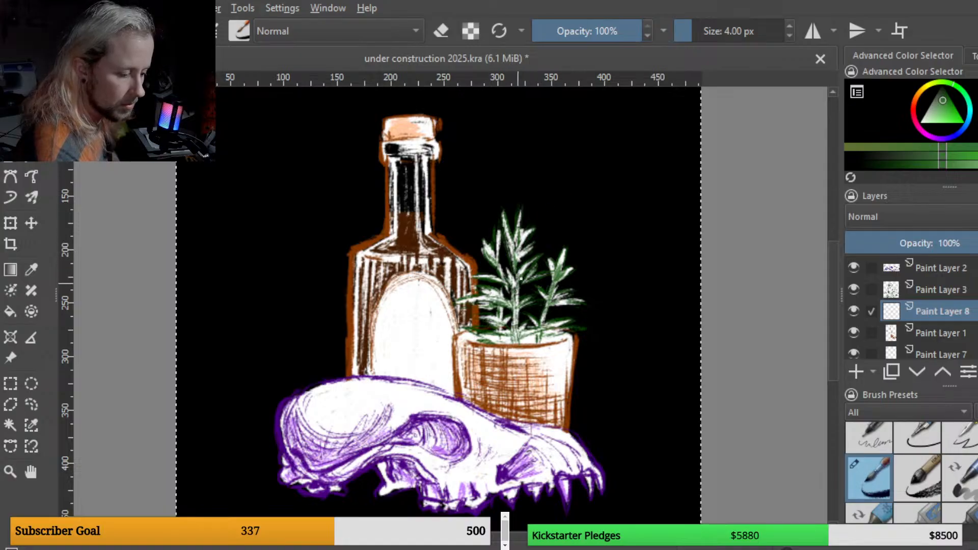
drag(508, 340, 512, 341)
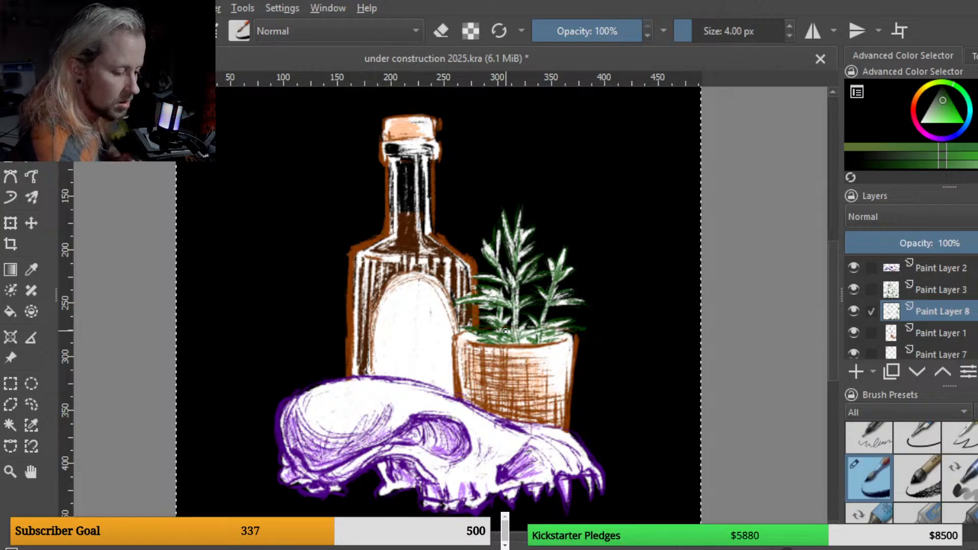
drag(515, 308, 516, 339)
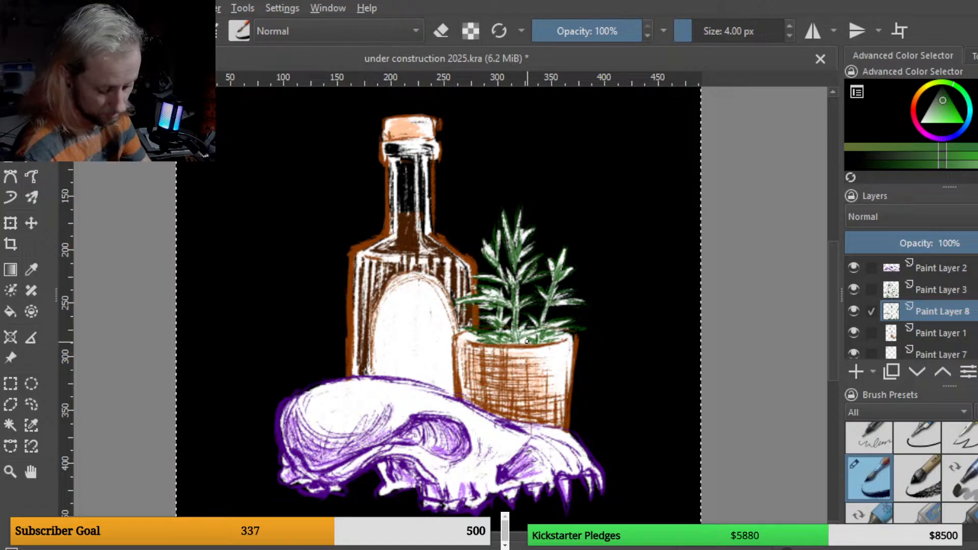
Step: Add a new paint layer above Vector Layer 1
scroll(527, 341, down, 1)
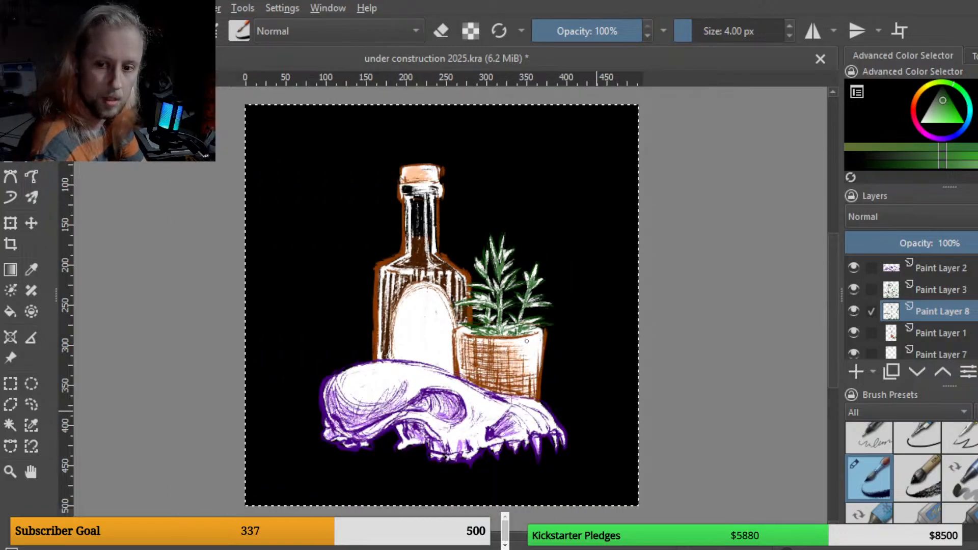
scroll(527, 341, down, 1)
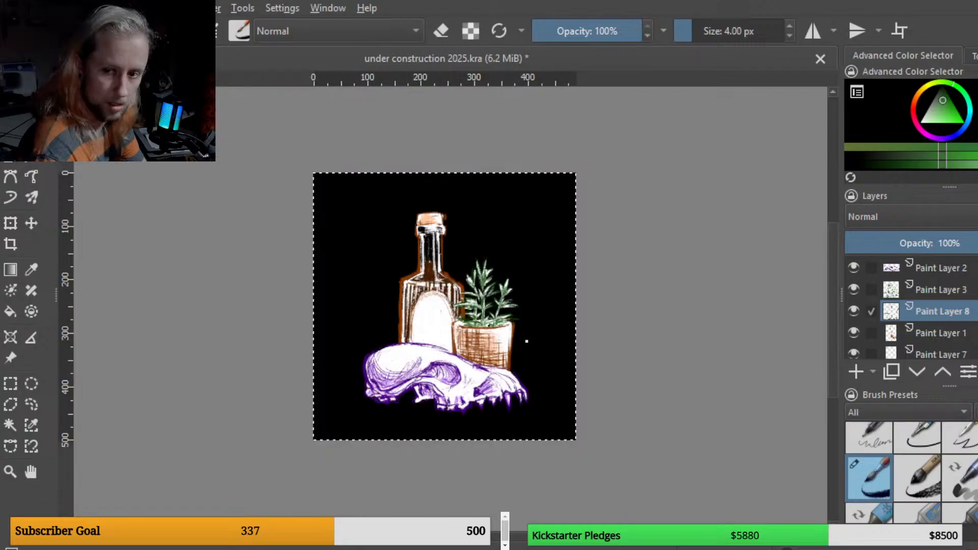
scroll(527, 341, up, 1)
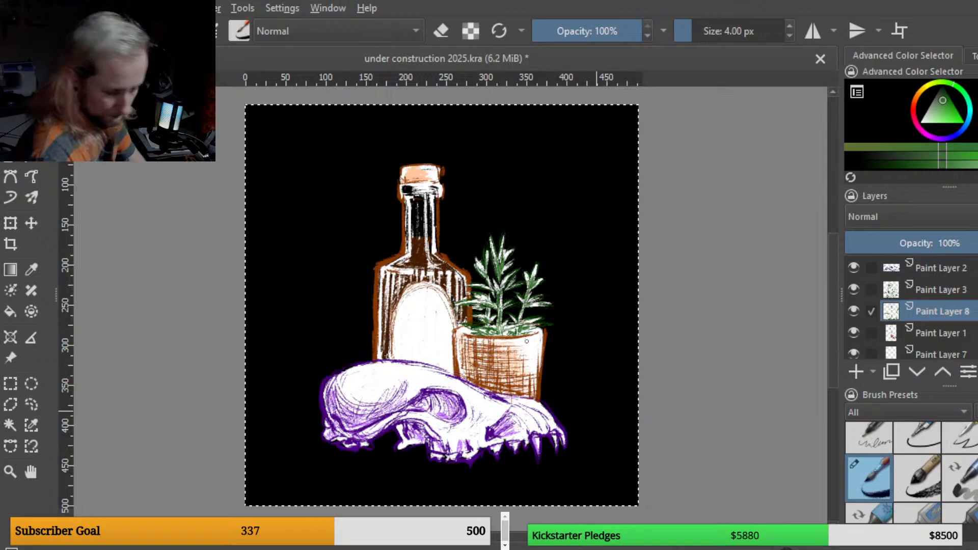
scroll(918, 311, up, 1)
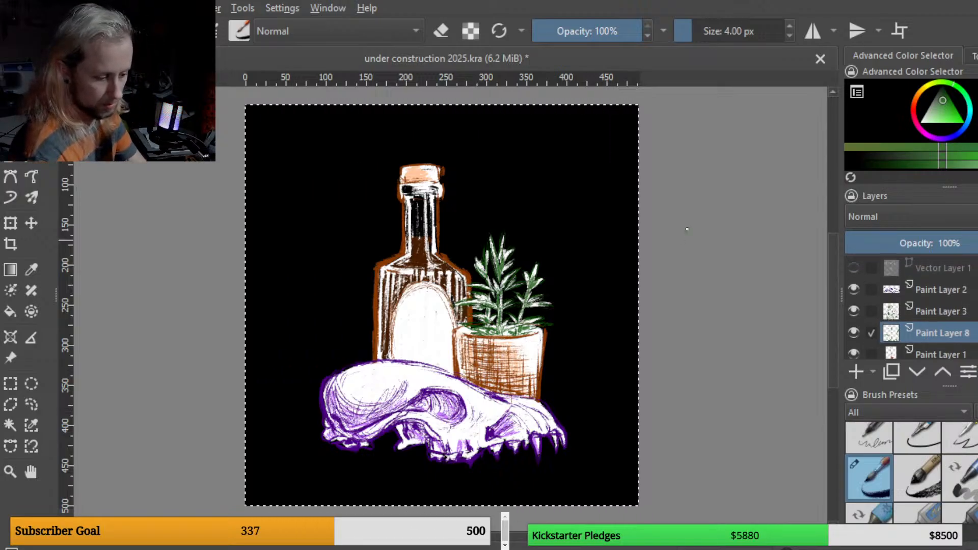
key(minus)
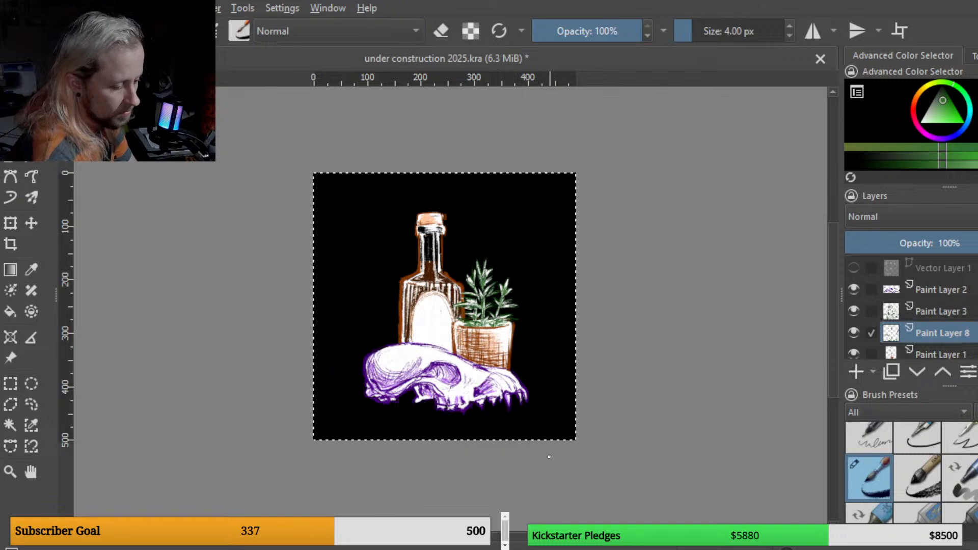
click(943, 268)
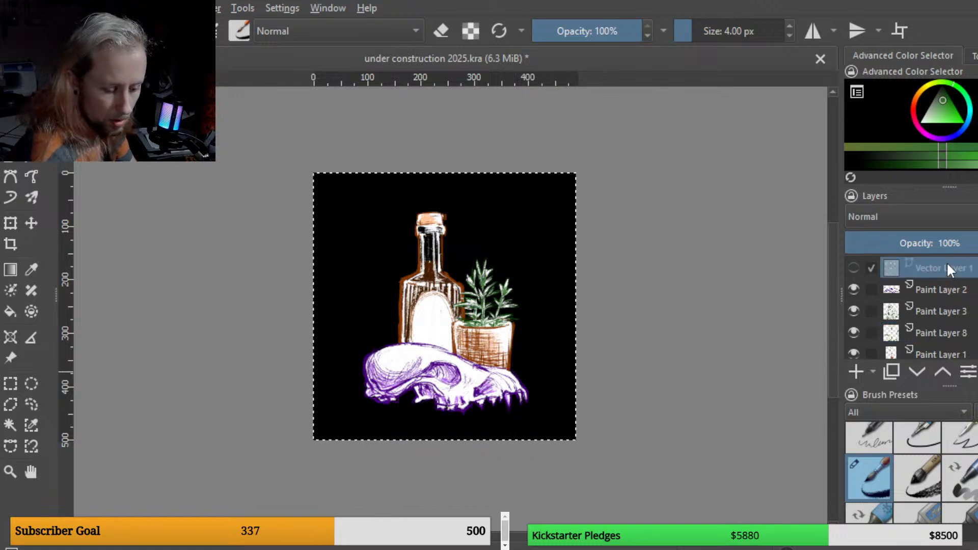
click(861, 370)
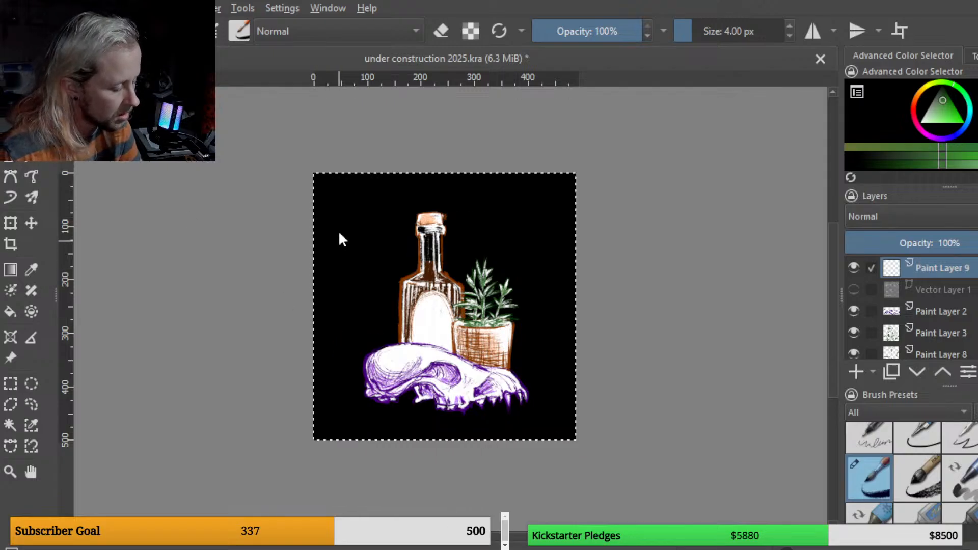
drag(331, 205, 550, 307)
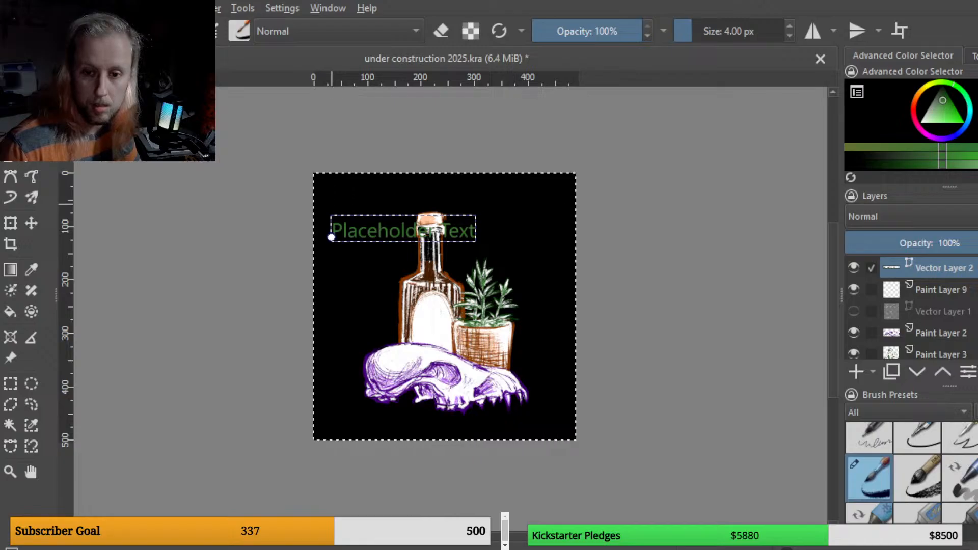
key(Escape)
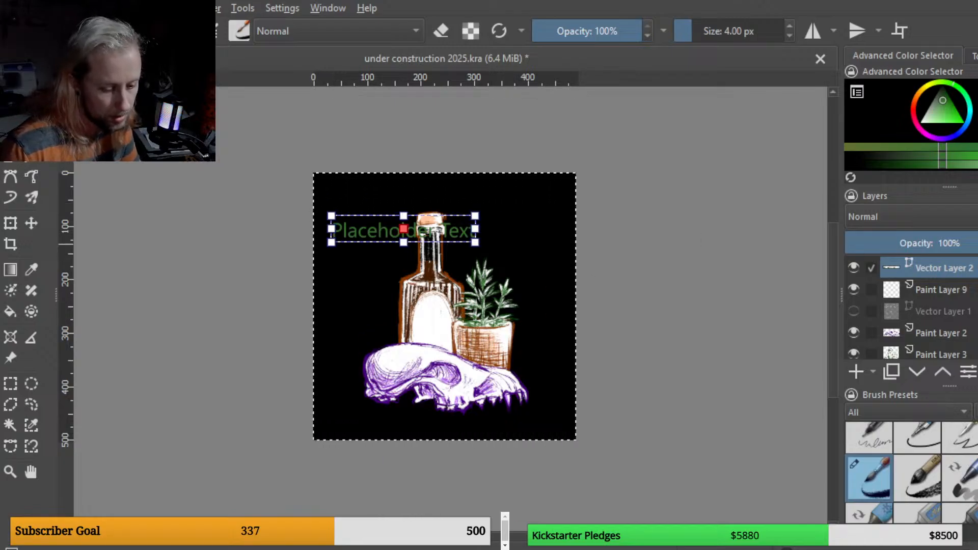
click(977, 372)
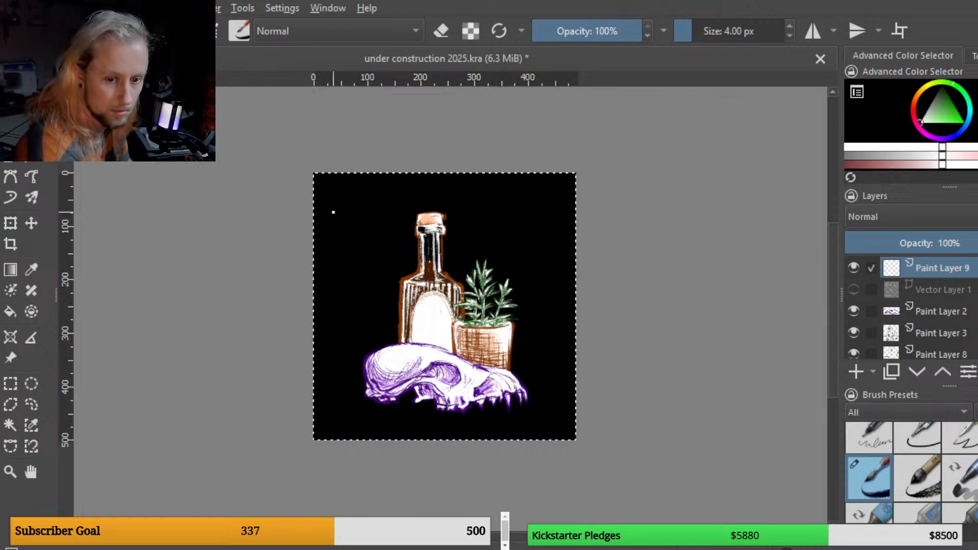
Step: Zoom in and hand-letter "Unde" in white at the canvas's upper left, redoing one stroke
key(plus)
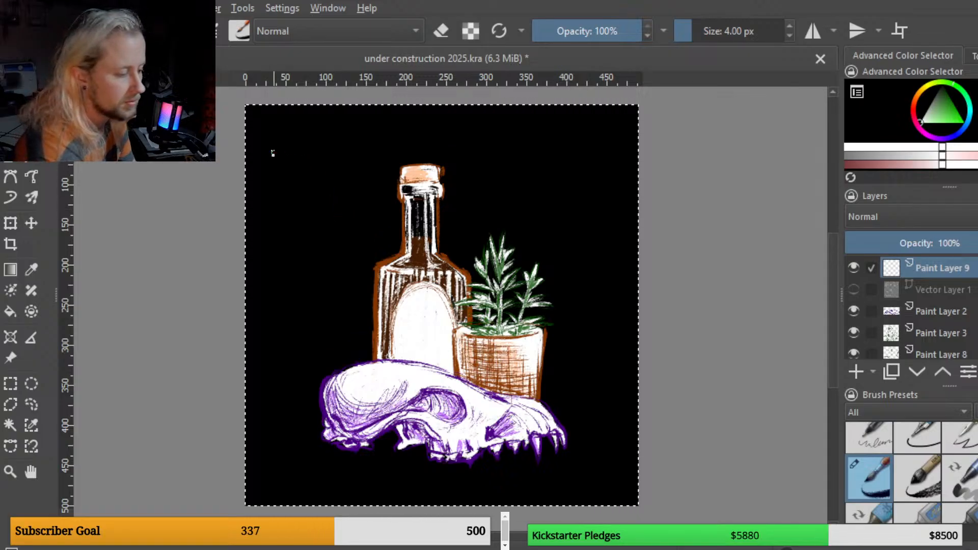
mouse_move(276, 154)
mouse_down()
mouse_move(284, 204)
mouse_move(294, 158)
mouse_up()
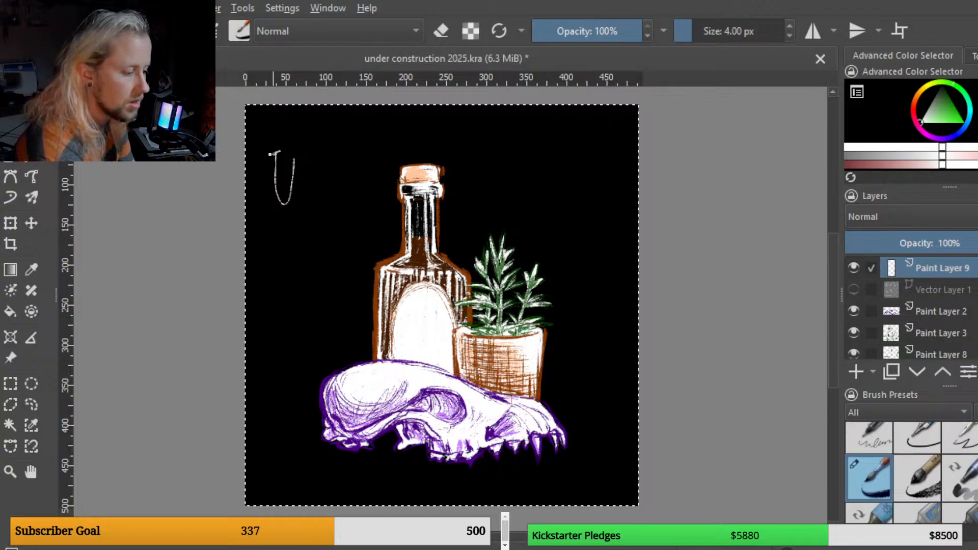
mouse_move(277, 162)
mouse_down()
mouse_move(284, 199)
mouse_move(301, 157)
mouse_up()
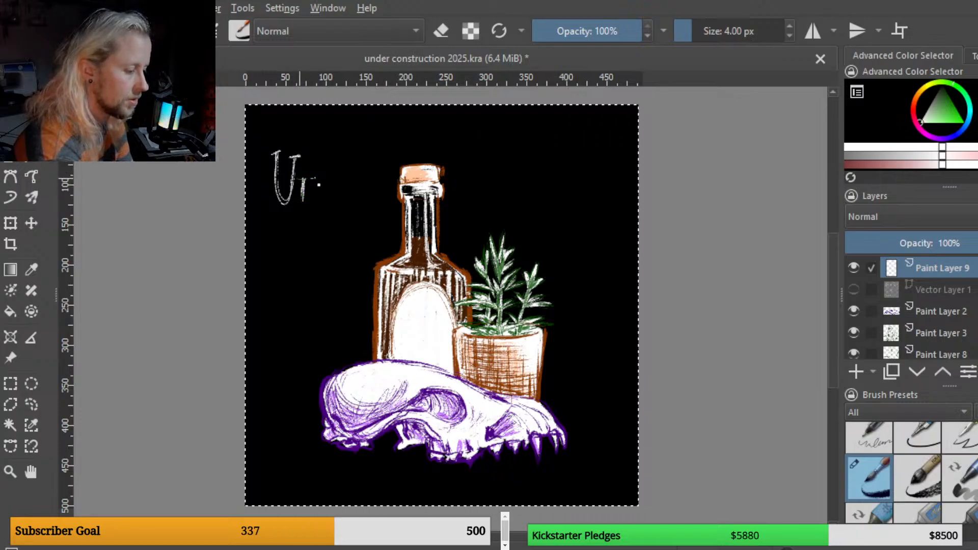
drag(312, 179, 309, 220)
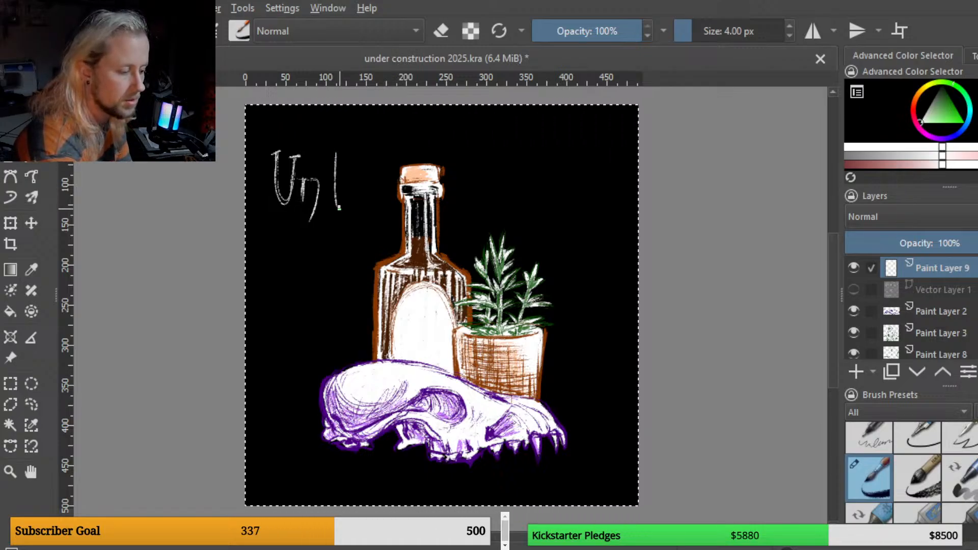
key(ctrl+z)
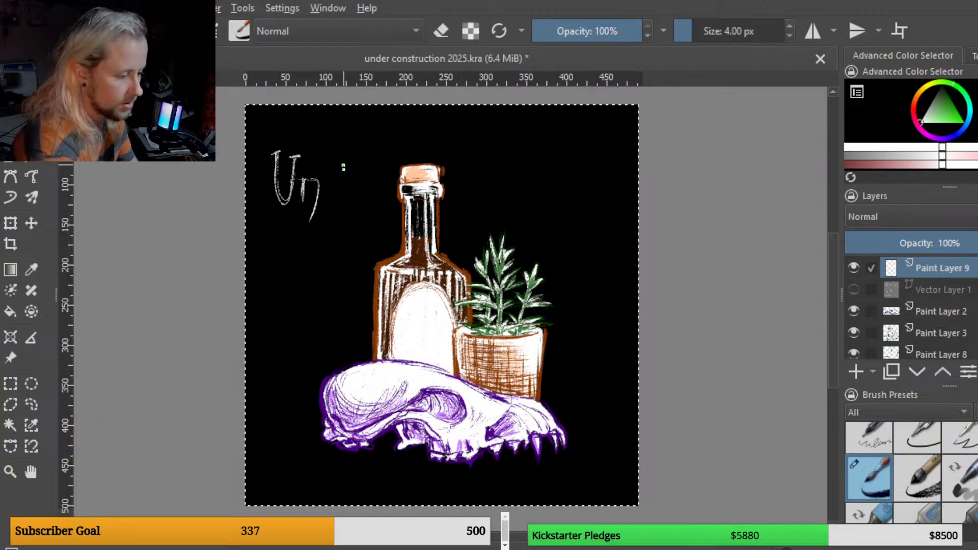
drag(345, 156, 344, 209)
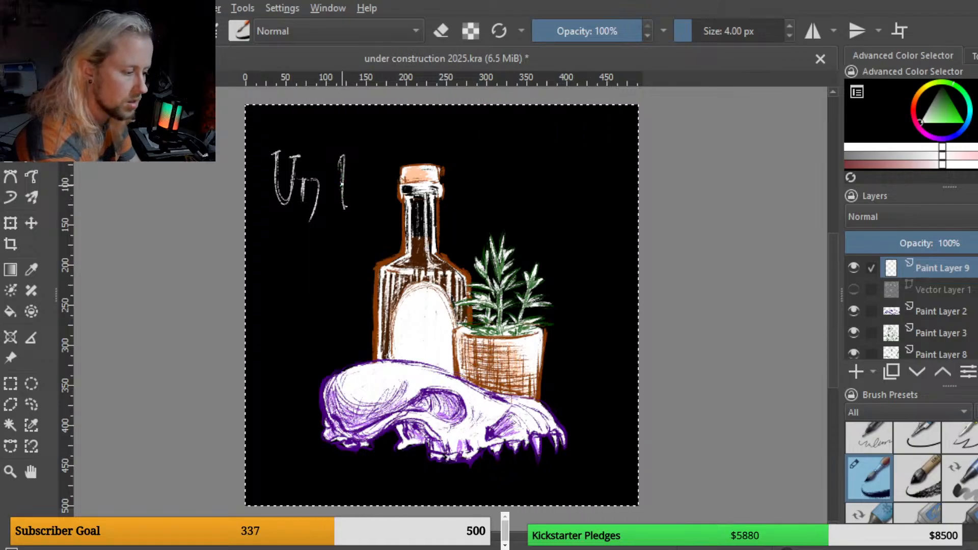
drag(341, 175, 330, 182)
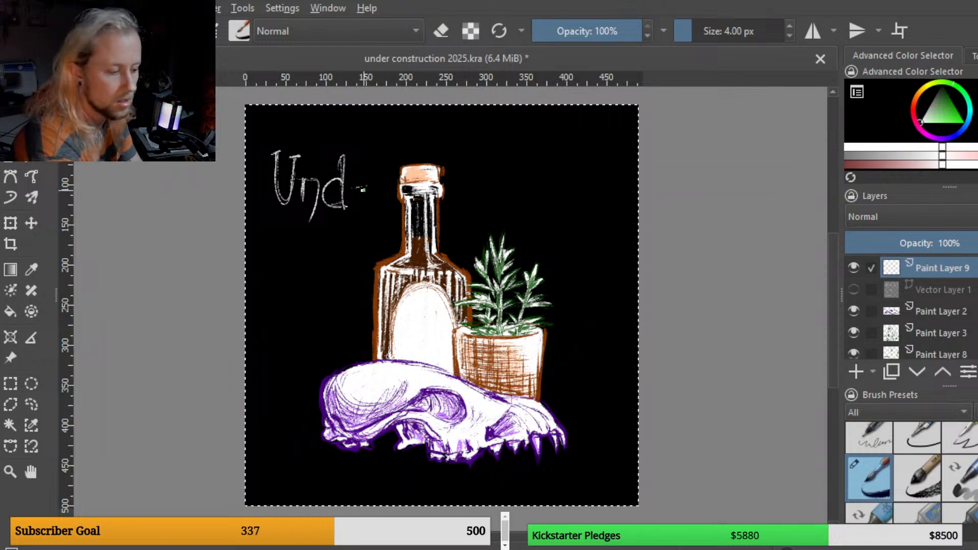
drag(368, 205, 372, 203)
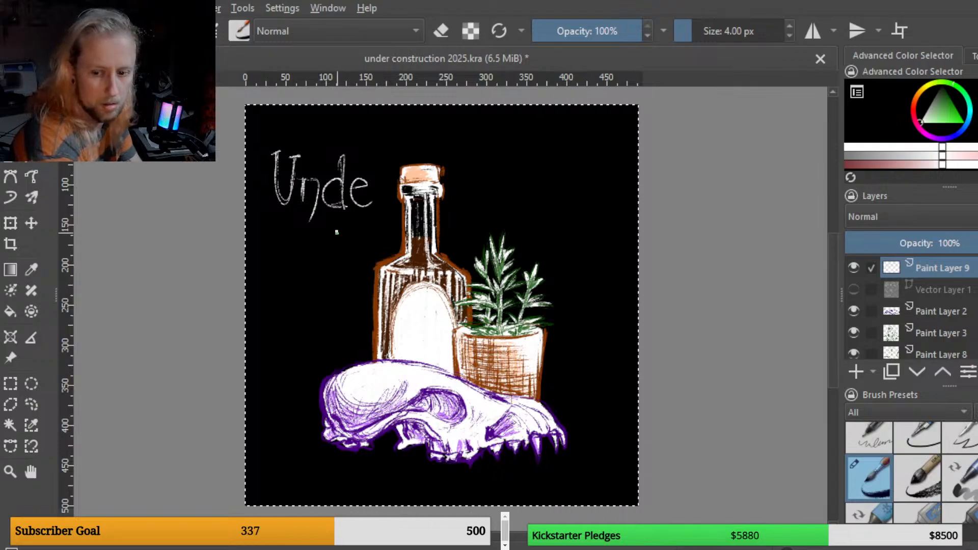
Step: Letter an "r" below the word, lasso it and move it beside "Unde" to complete "Under"
mouse_move(332, 235)
mouse_down()
mouse_move(337, 266)
mouse_move(341, 240)
mouse_up()
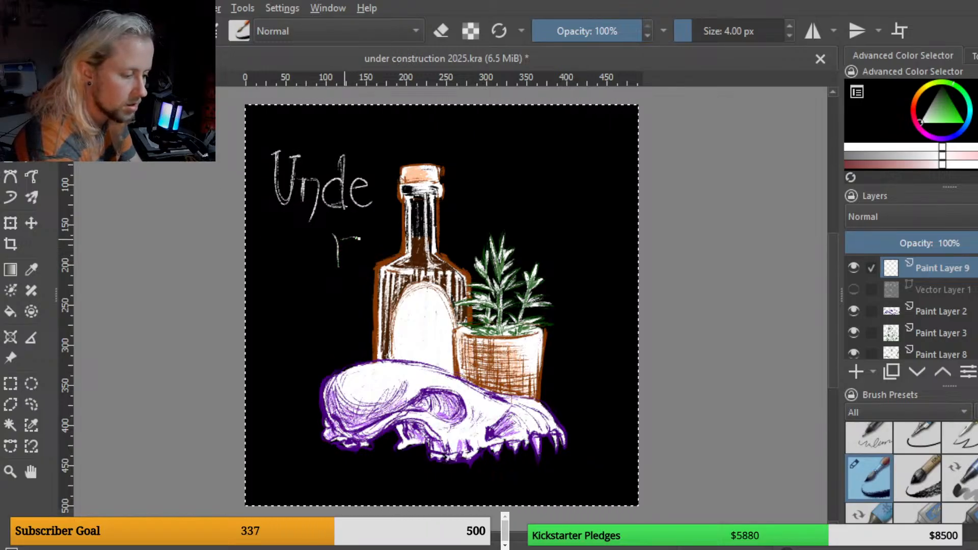
drag(358, 237, 356, 242)
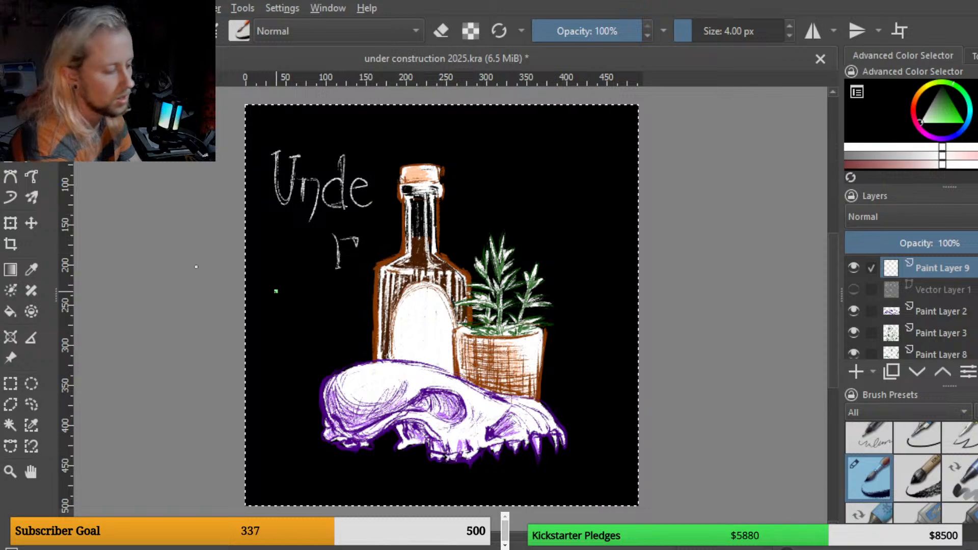
click(31, 404)
mouse_move(339, 222)
mouse_down()
mouse_move(326, 293)
mouse_move(358, 230)
mouse_up()
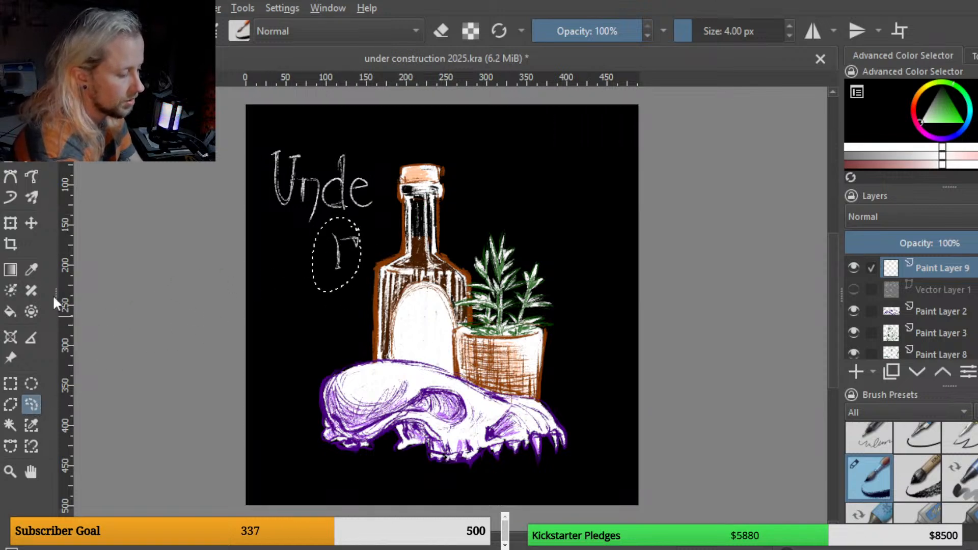
click(10, 223)
drag(344, 275, 386, 215)
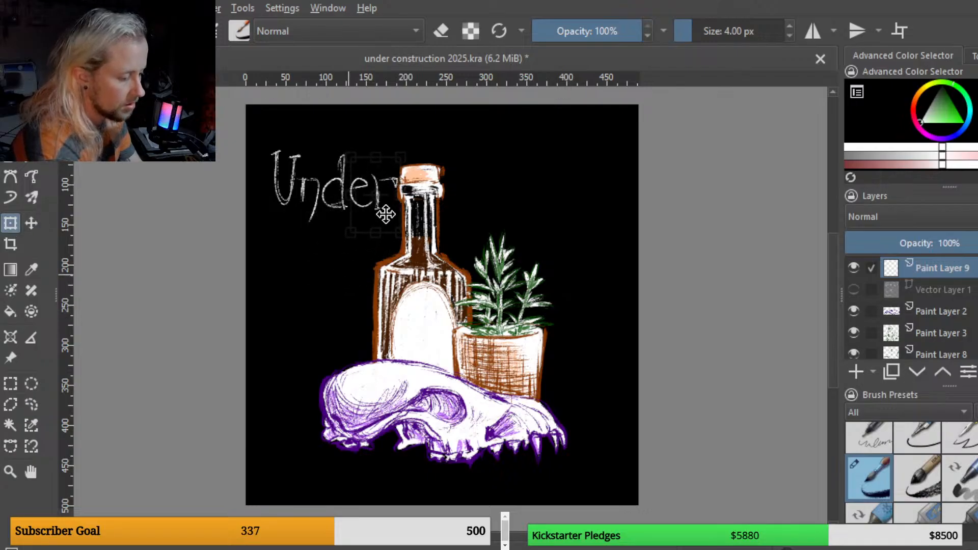
Step: Lasso-select the word "Under" and nudge it slightly upward, then select all and return to the brush
click(31, 404)
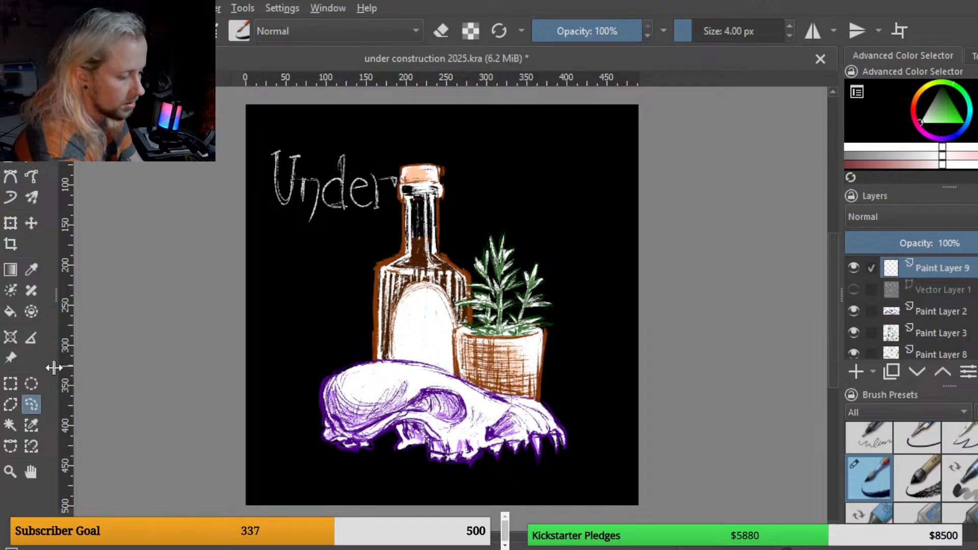
mouse_move(322, 162)
mouse_down()
mouse_move(296, 201)
mouse_move(317, 244)
mouse_move(353, 263)
mouse_move(396, 236)
mouse_move(418, 175)
mouse_up()
click(10, 223)
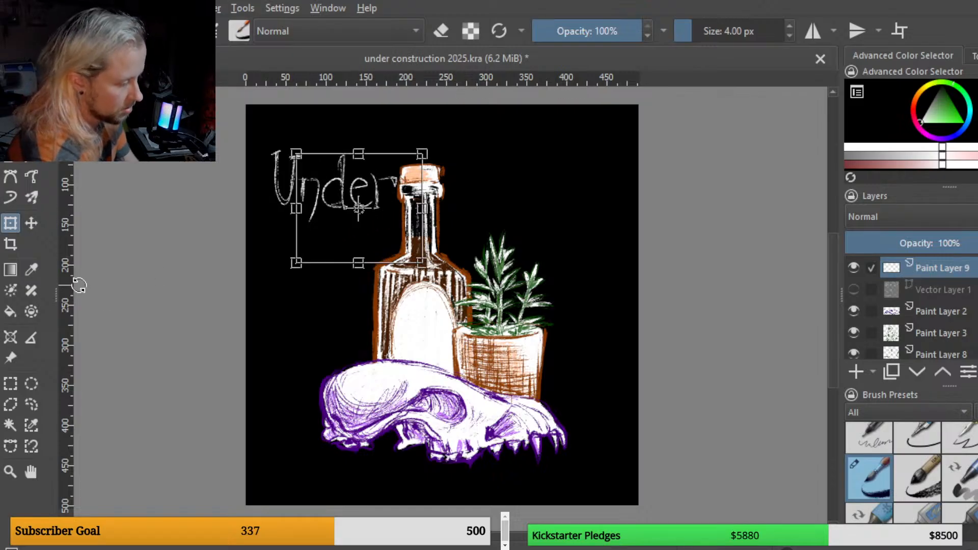
click(31, 404)
click(292, 291)
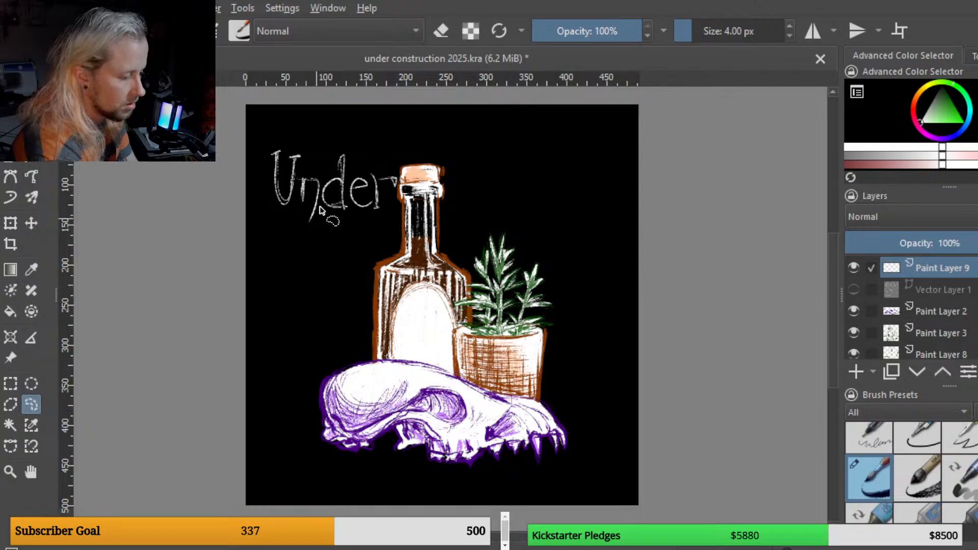
mouse_move(321, 157)
mouse_down()
mouse_move(298, 178)
mouse_move(340, 265)
mouse_move(444, 178)
mouse_move(326, 149)
mouse_up()
click(11, 223)
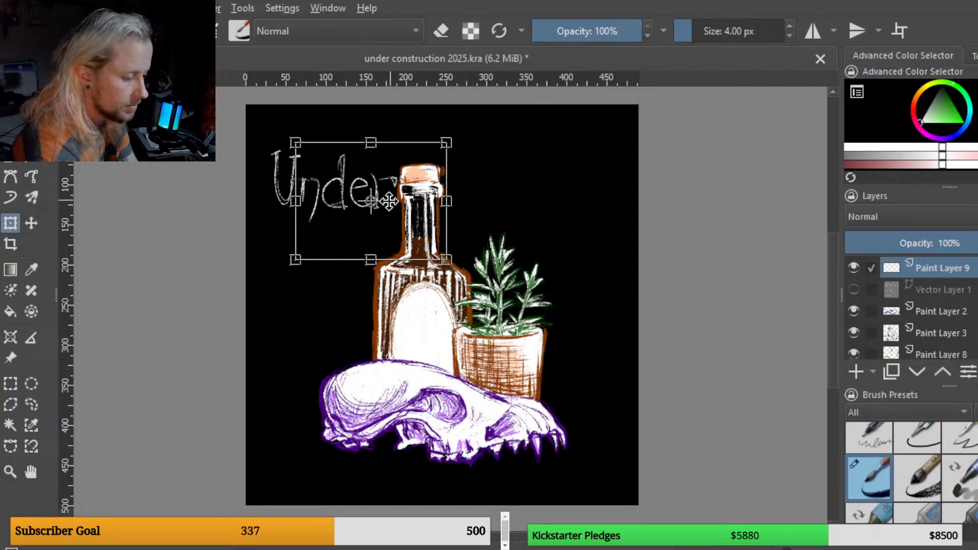
drag(387, 207, 385, 205)
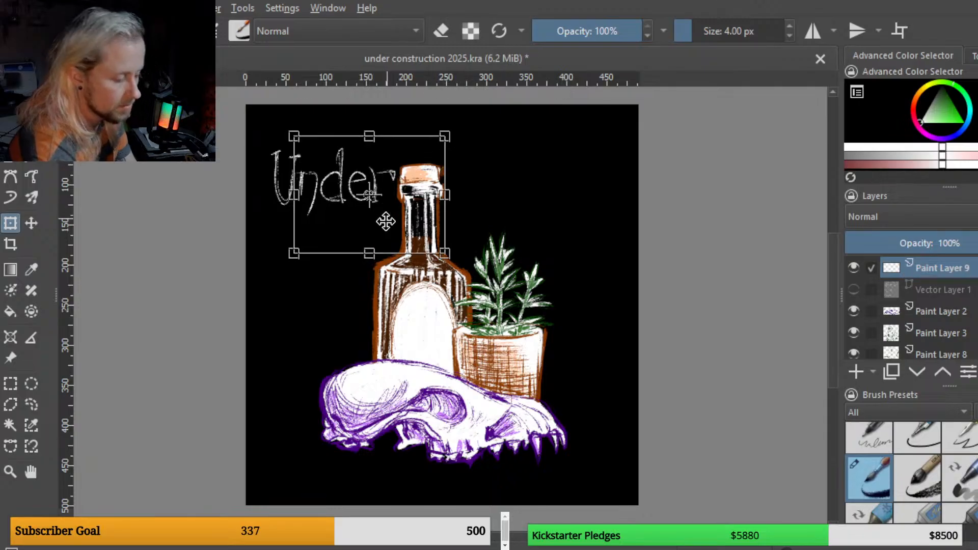
key(ctrl+a)
key(b)
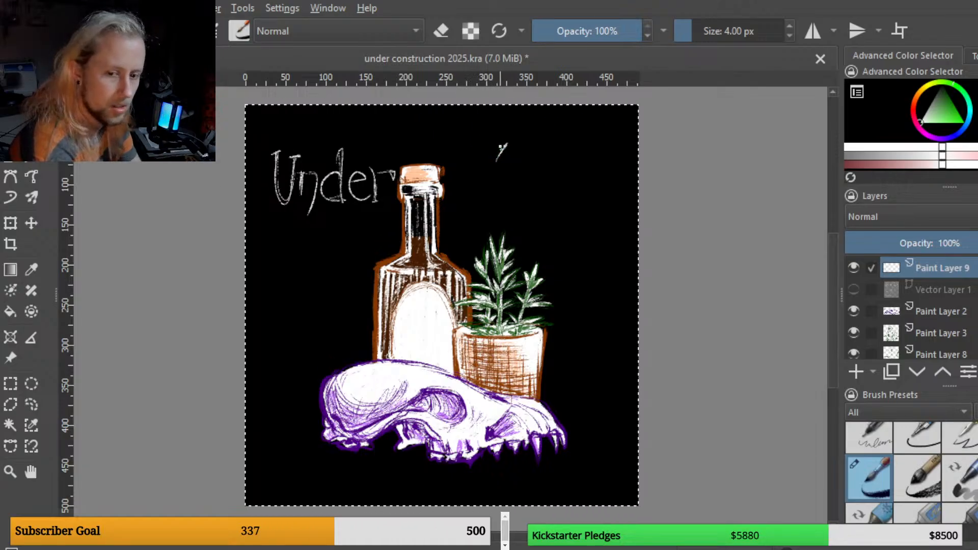
Step: Hand-letter "Cons" to the right of the bottle's neck and draw a "t" below it, redoing one stroke
mouse_move(497, 148)
mouse_down()
mouse_move(474, 151)
mouse_move(502, 224)
mouse_up()
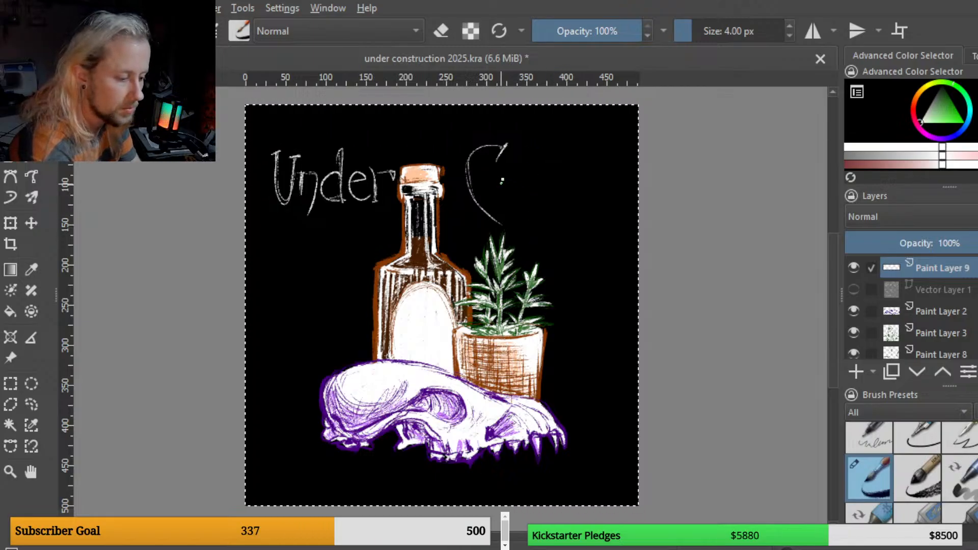
mouse_move(507, 175)
mouse_down()
mouse_move(502, 205)
mouse_move(516, 195)
mouse_move(507, 176)
mouse_up()
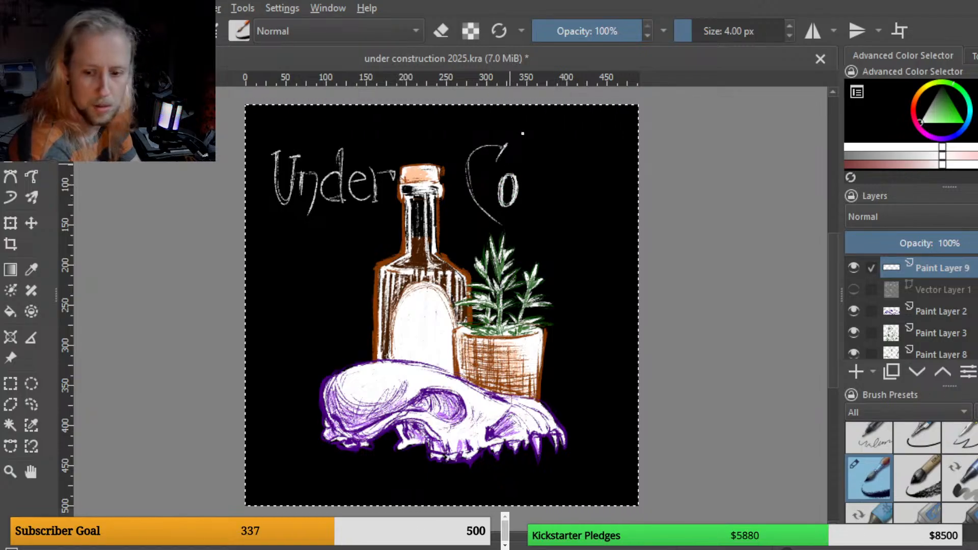
drag(528, 177, 528, 206)
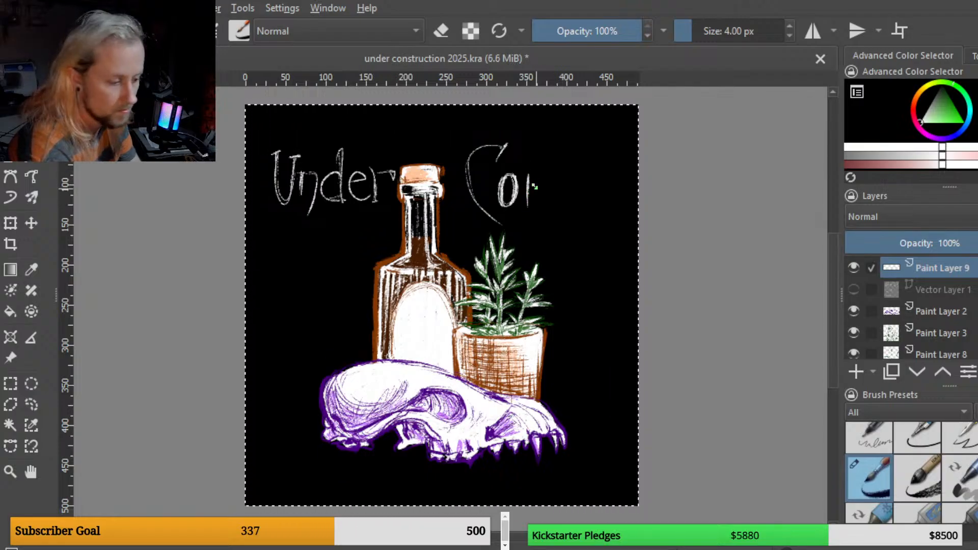
mouse_move(530, 179)
mouse_down()
mouse_move(541, 177)
mouse_move(547, 206)
mouse_move(535, 229)
mouse_up()
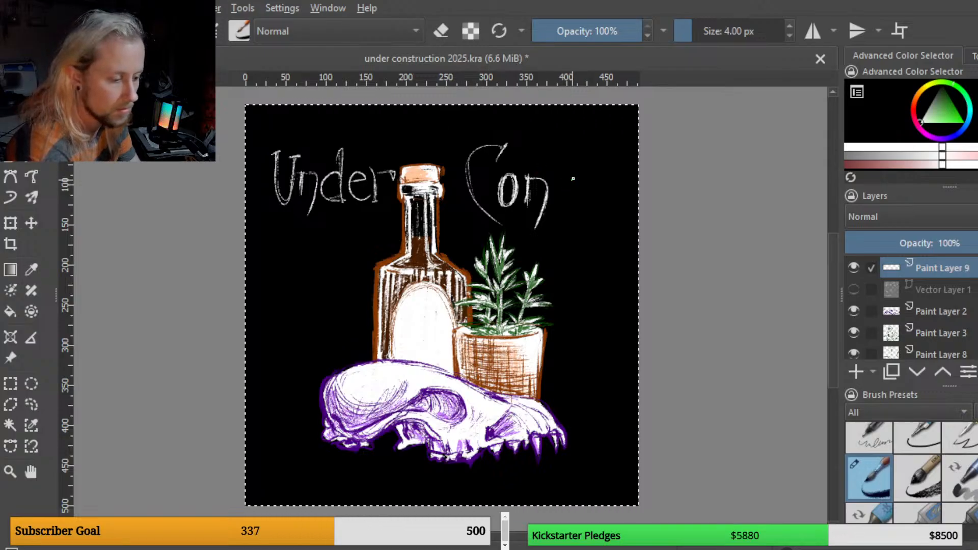
drag(571, 214, 557, 206)
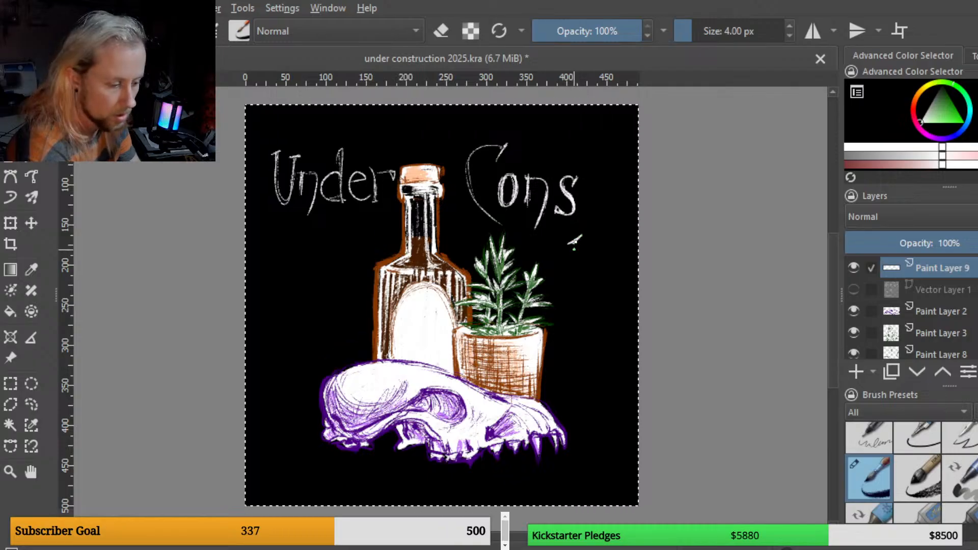
mouse_move(575, 249)
mouse_down()
mouse_move(577, 285)
mouse_move(591, 285)
mouse_up()
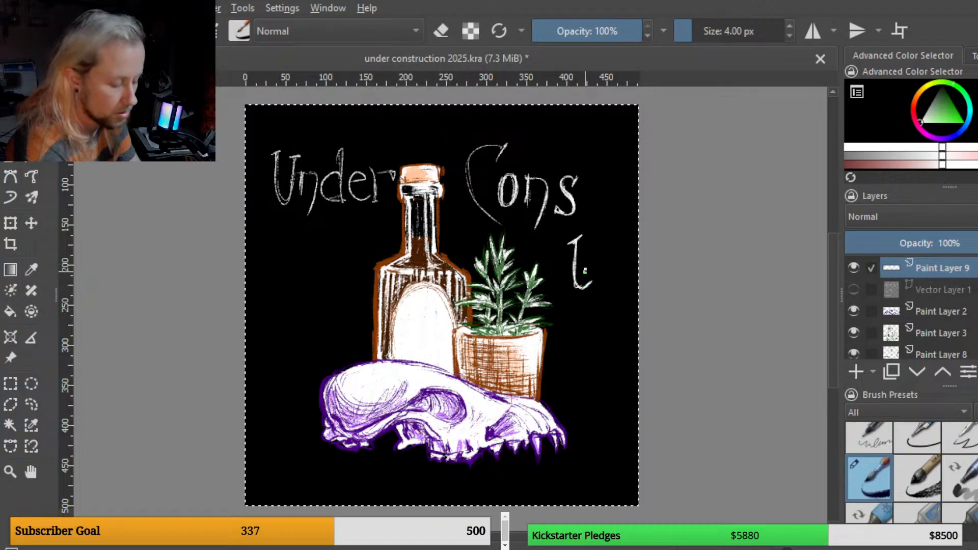
key(ctrl+z)
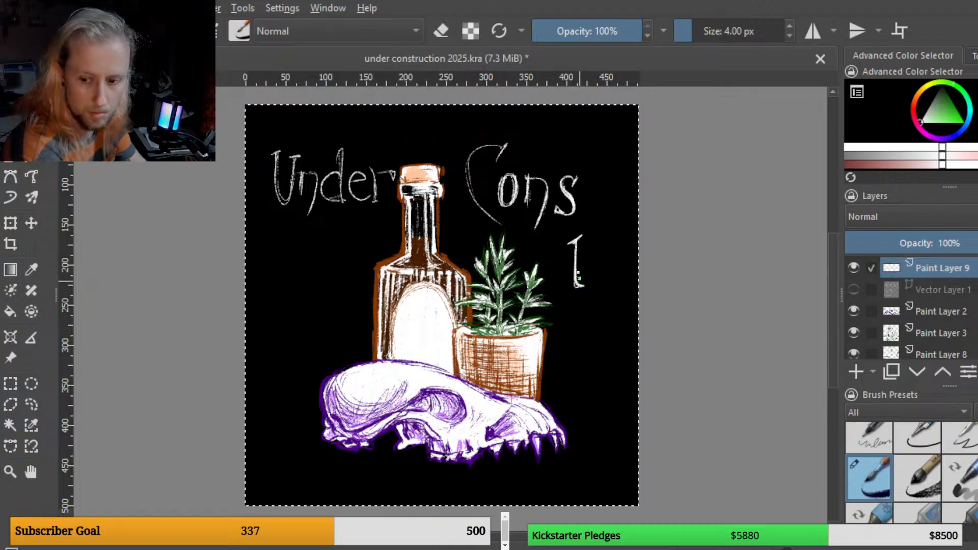
drag(567, 251, 582, 249)
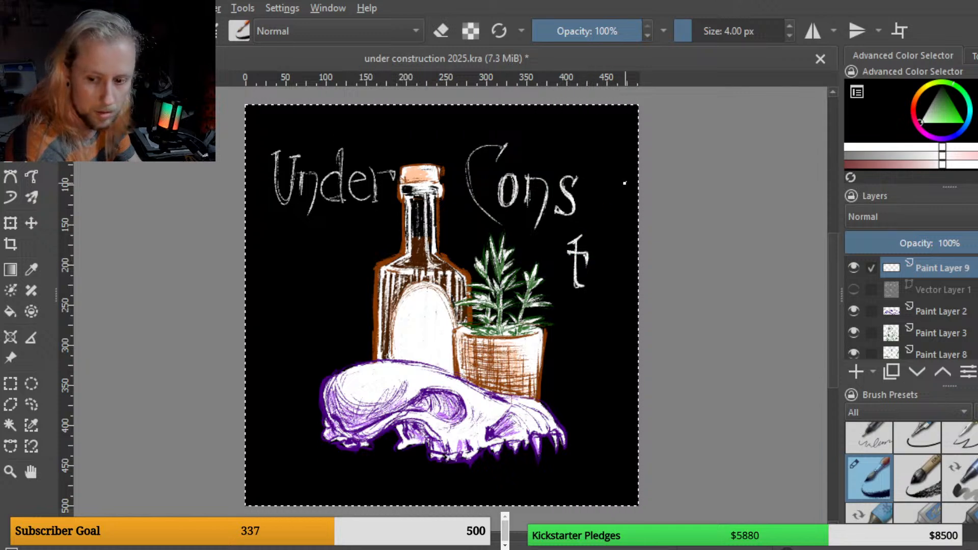
Step: Lasso the "t" and move it up beside "Cons", then select all and return to the brush
click(31, 404)
drag(561, 303, 593, 232)
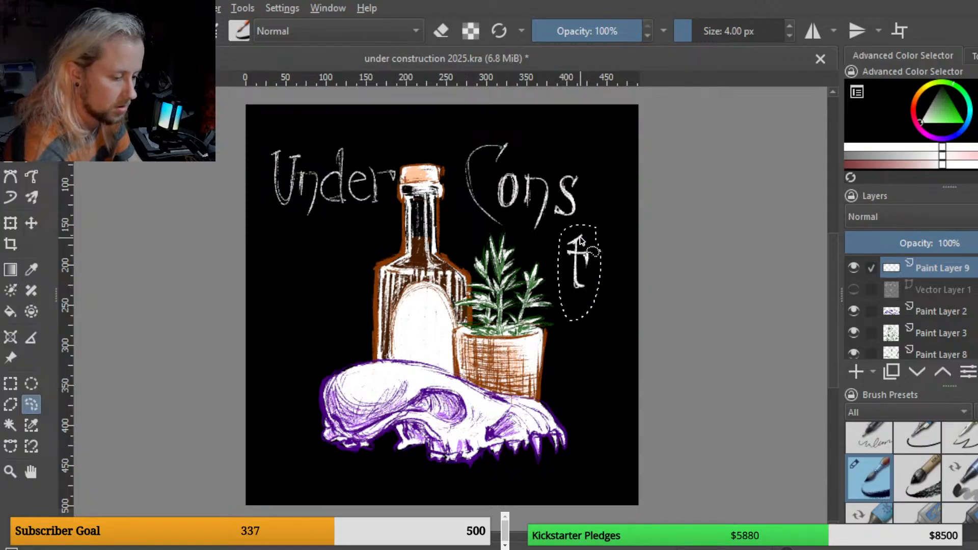
click(10, 223)
drag(587, 287, 590, 294)
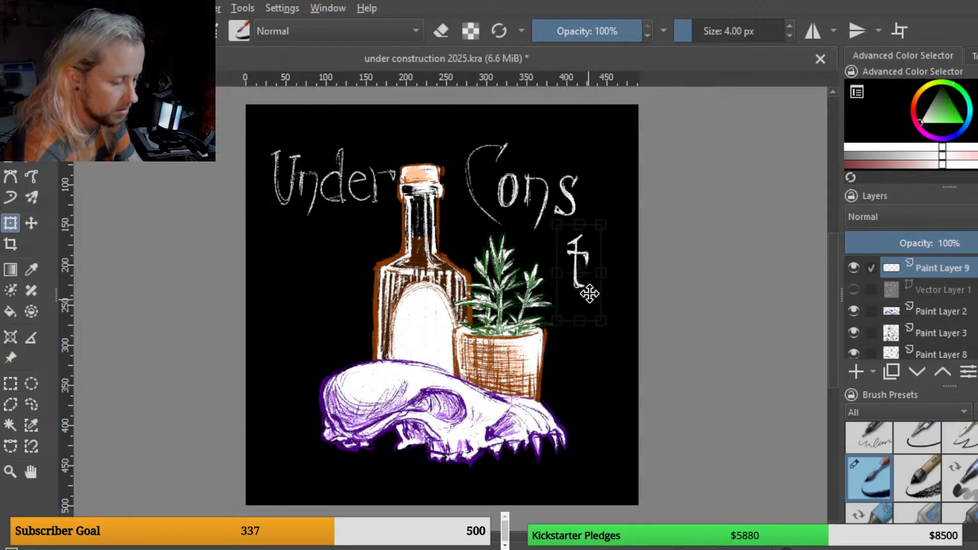
drag(599, 234, 599, 227)
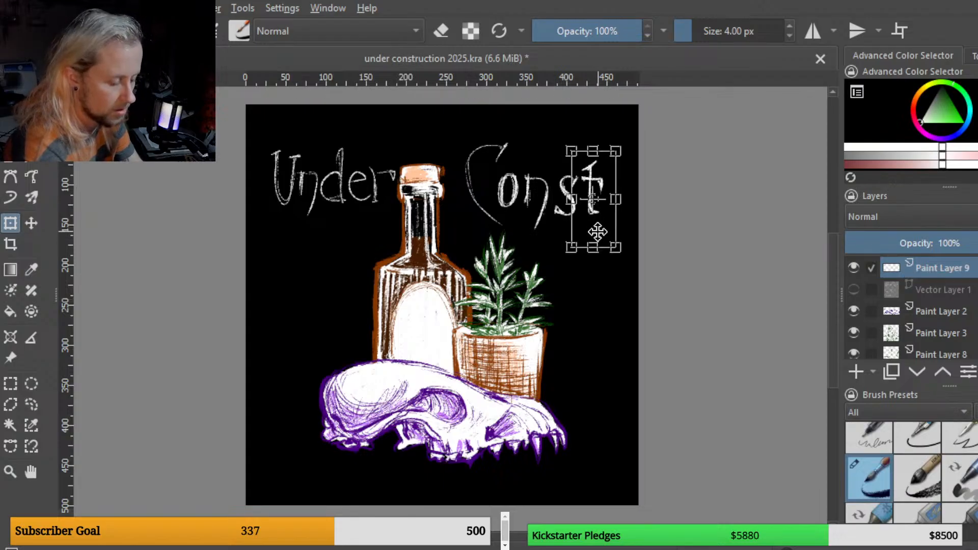
key(b)
key(ctrl+a)
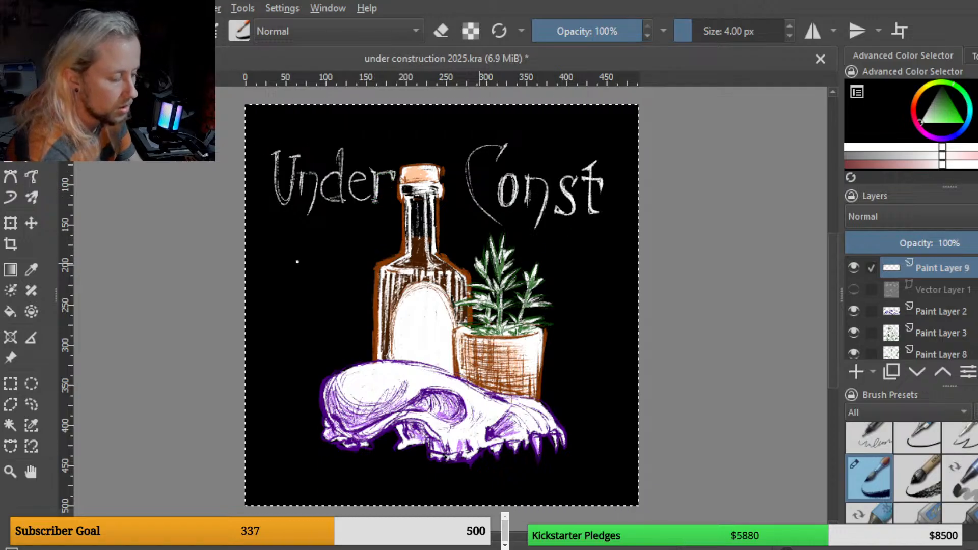
Step: Lasso the "r" of "Under", copy it to a new layer, move the copy after "Const", and save the file
click(31, 404)
mouse_move(378, 217)
mouse_down()
mouse_move(402, 165)
mouse_move(370, 167)
mouse_move(378, 214)
mouse_up()
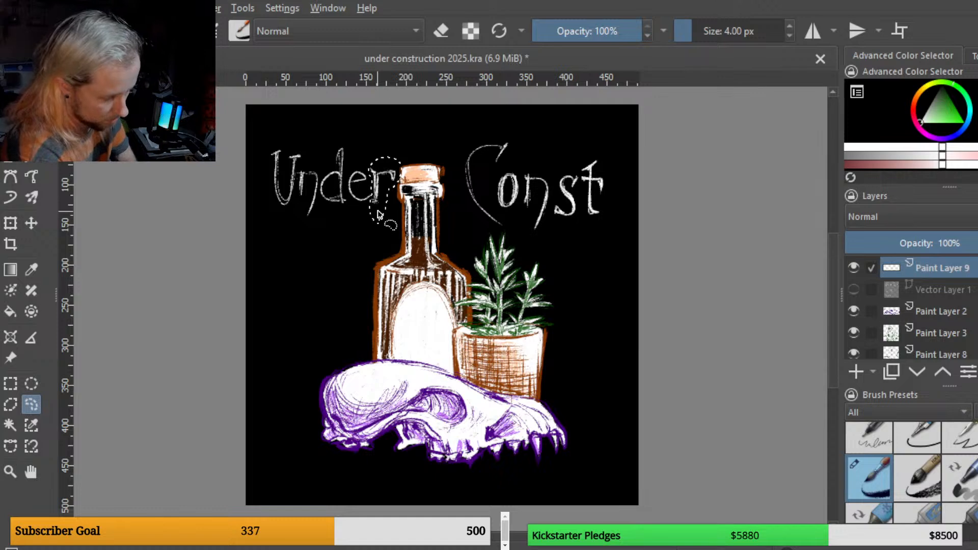
key(ctrl+alt+j)
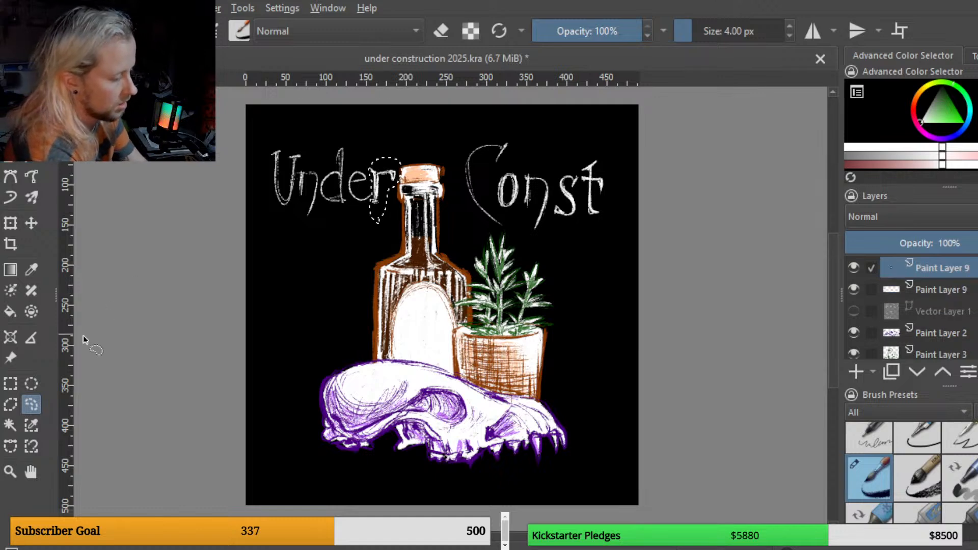
click(10, 223)
mouse_move(416, 214)
mouse_down()
mouse_move(576, 239)
mouse_move(623, 218)
mouse_up()
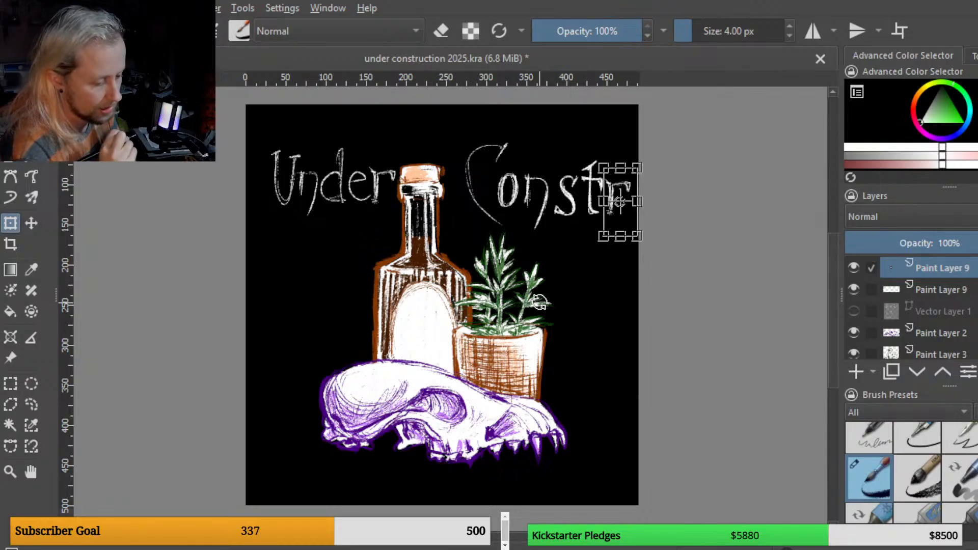
key(ctrl+s)
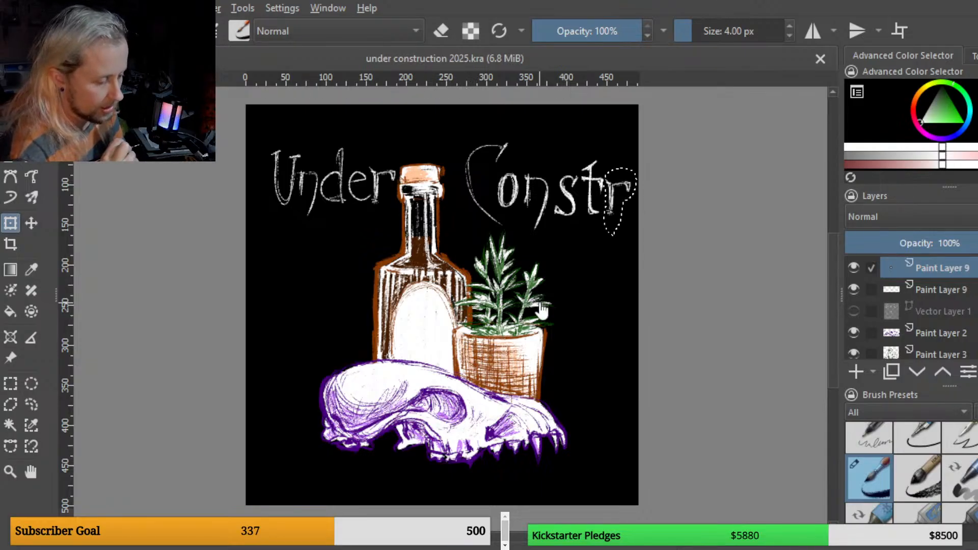
key(ctrl+a)
key(b)
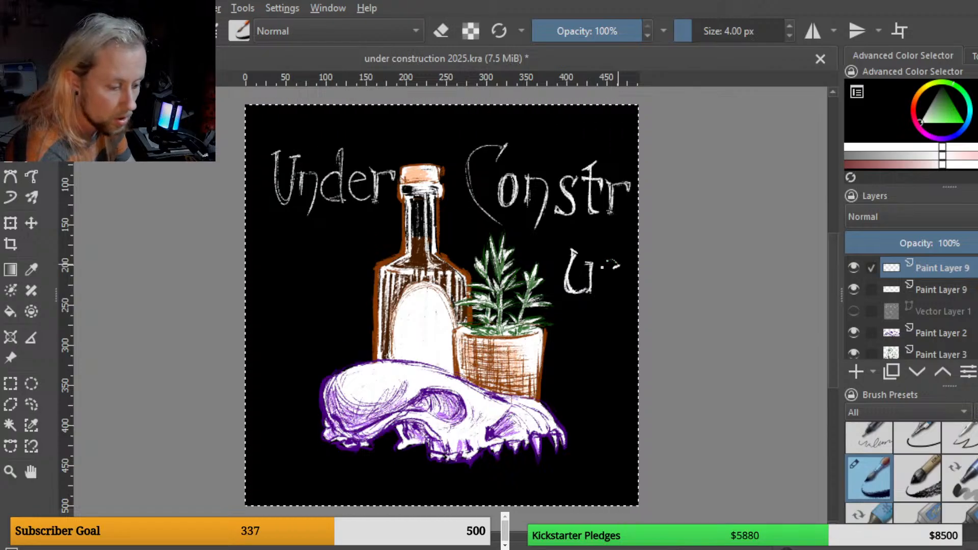
Step: Hand-letter a "c" beside the copied "u" and merge the letter layer down
drag(609, 291, 620, 289)
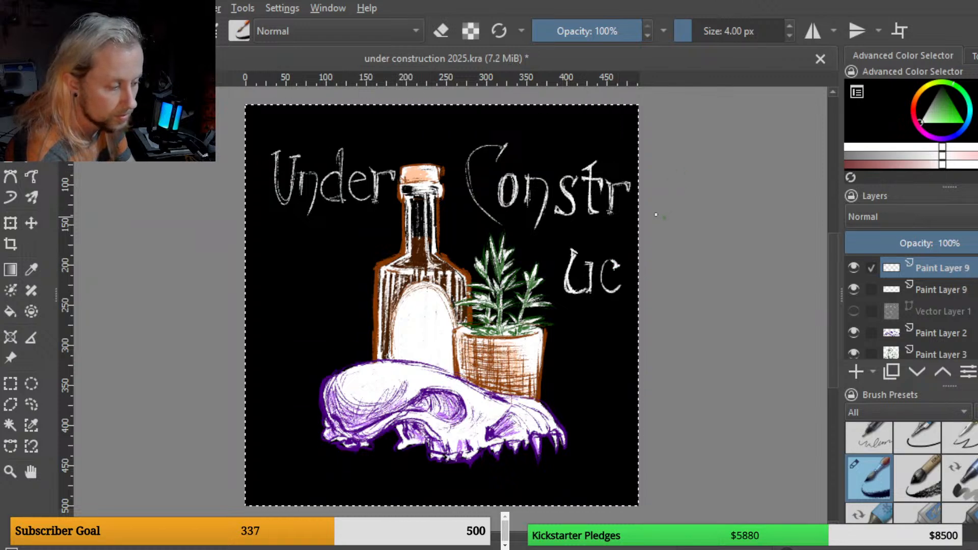
click(36, 405)
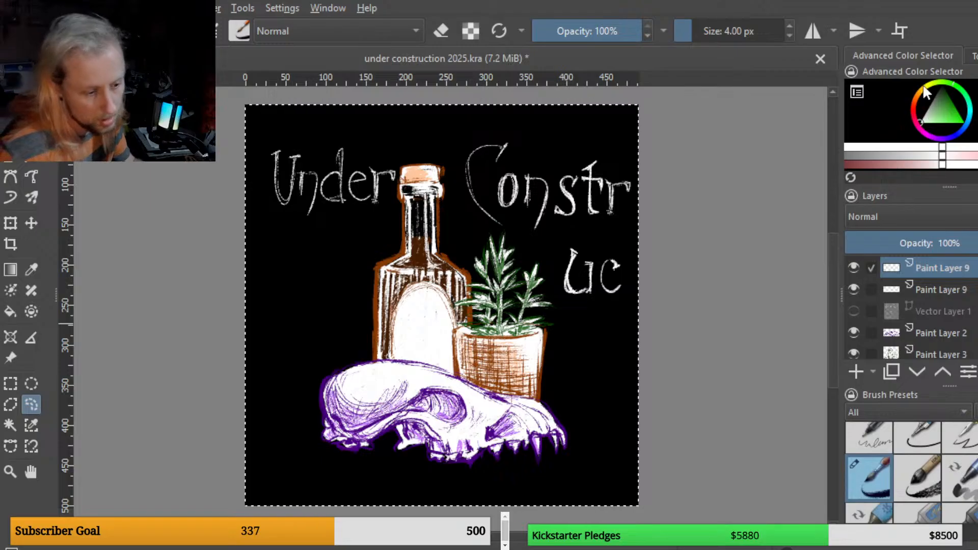
key(ctrl+e)
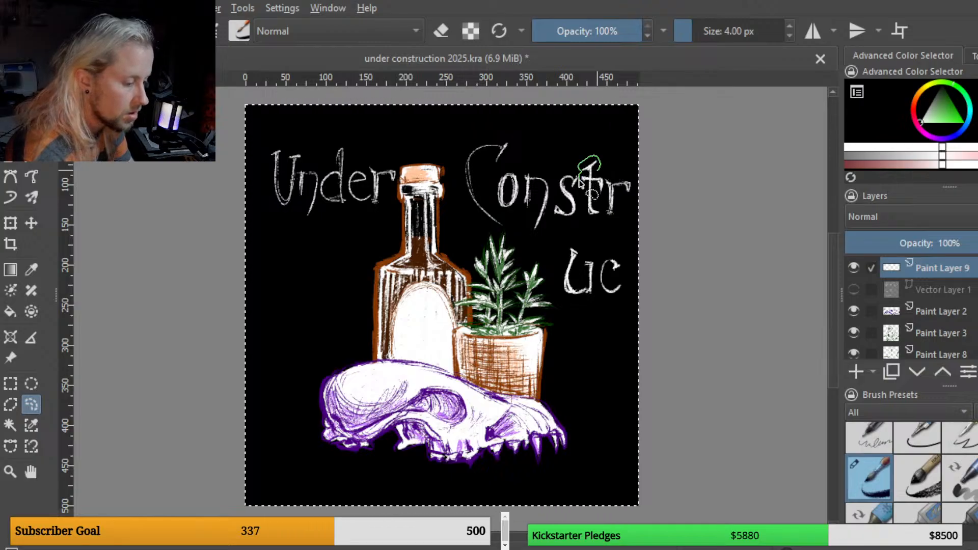
Step: Lasso the "t" of "Constr", copy it to a new layer and move the copy below "uc"
mouse_move(579, 183)
mouse_down()
mouse_move(591, 233)
mouse_move(603, 207)
mouse_up()
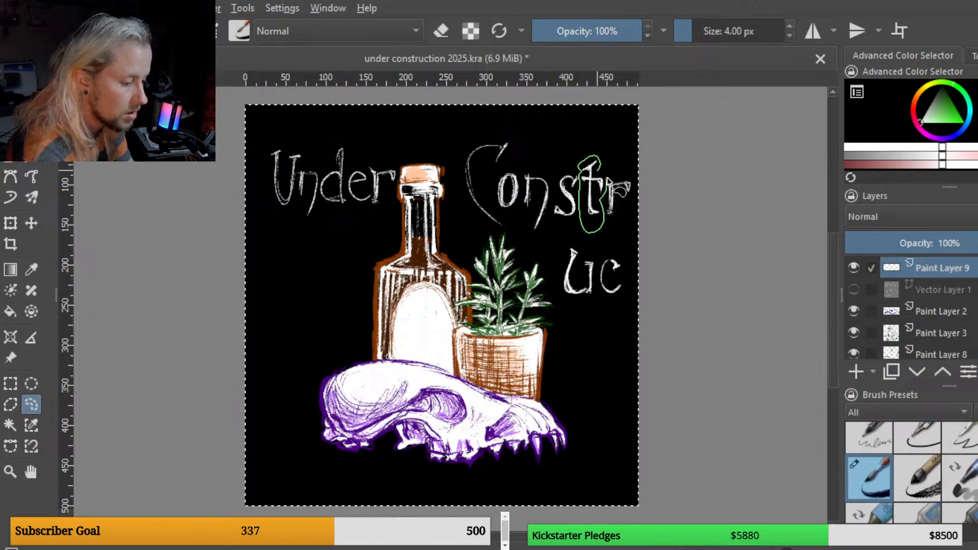
key(ctrl+alt+j)
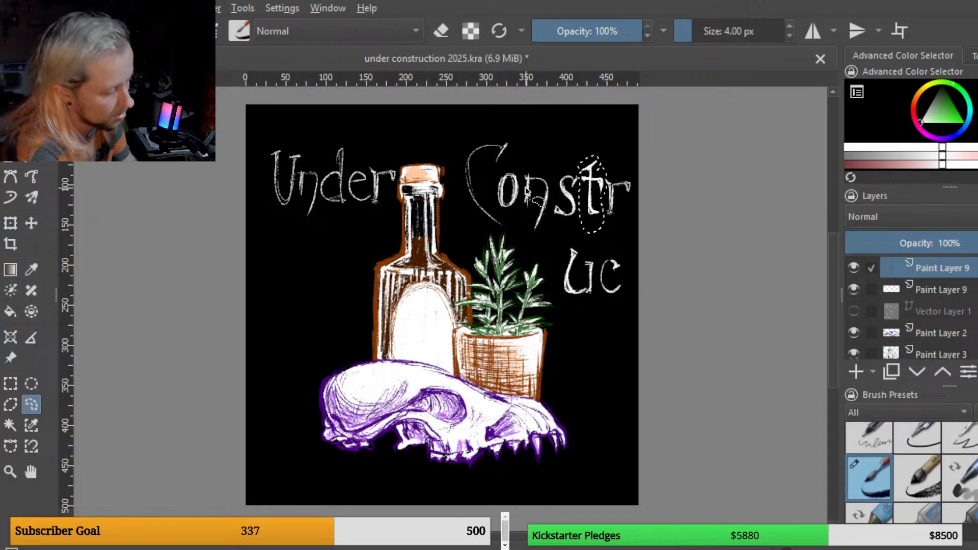
click(11, 224)
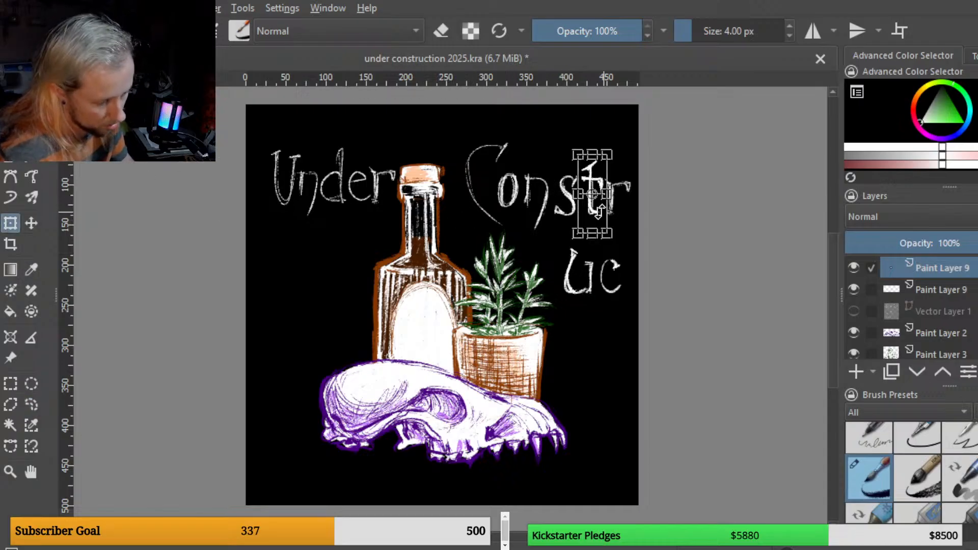
drag(594, 230, 582, 353)
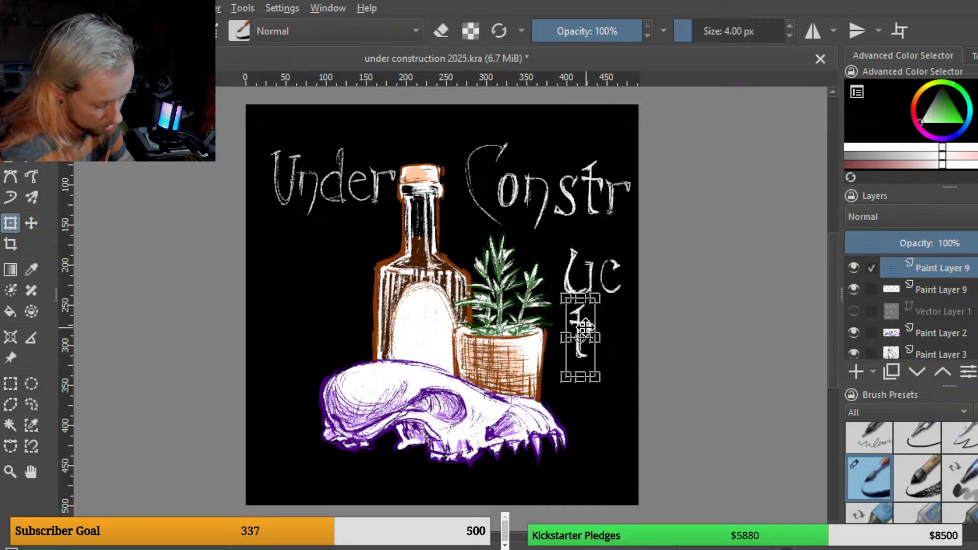
Step: Hand-letter an "i" beside the copied "t" with the brush
key(b)
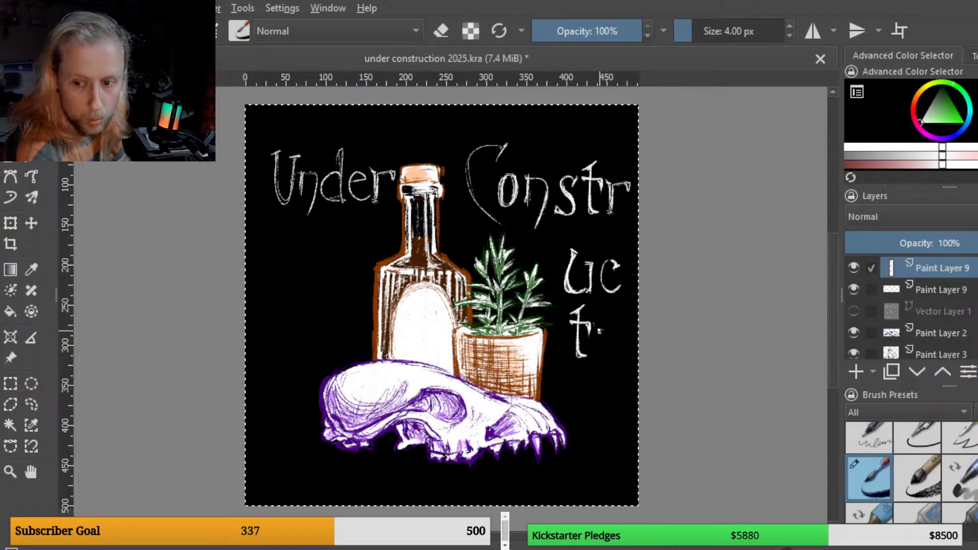
drag(600, 331, 604, 331)
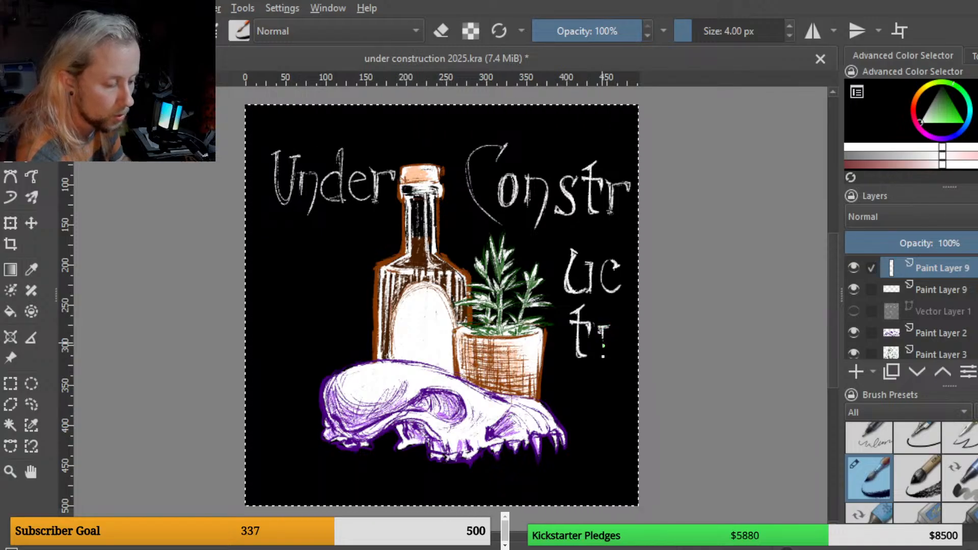
drag(604, 335, 604, 356)
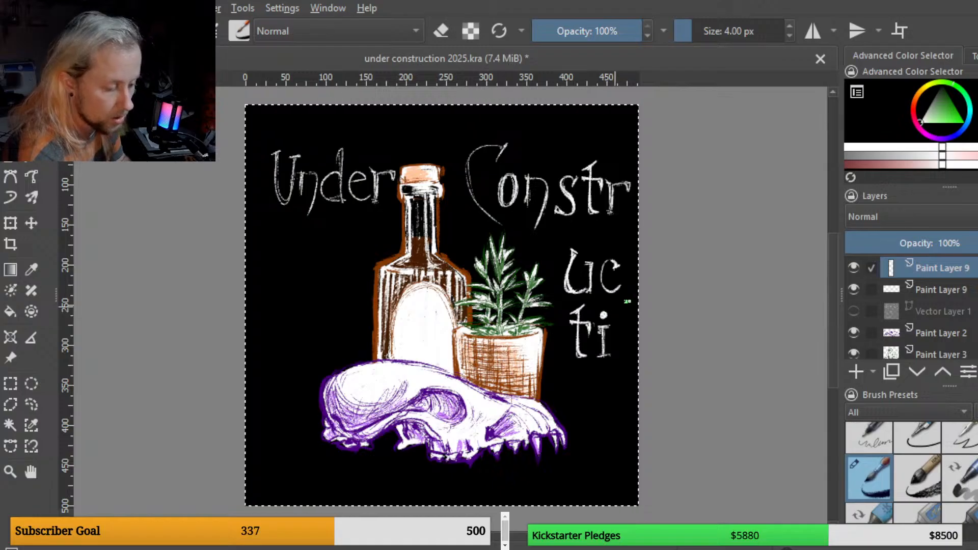
Step: On the title layer, lasso the "o" of "Constr", copy it to a new layer and move it below "ti"
click(31, 404)
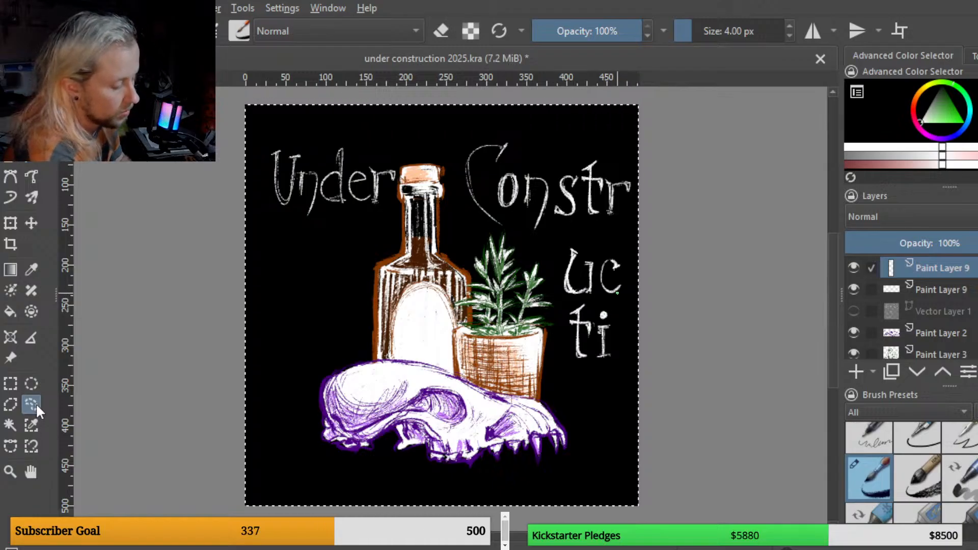
click(927, 290)
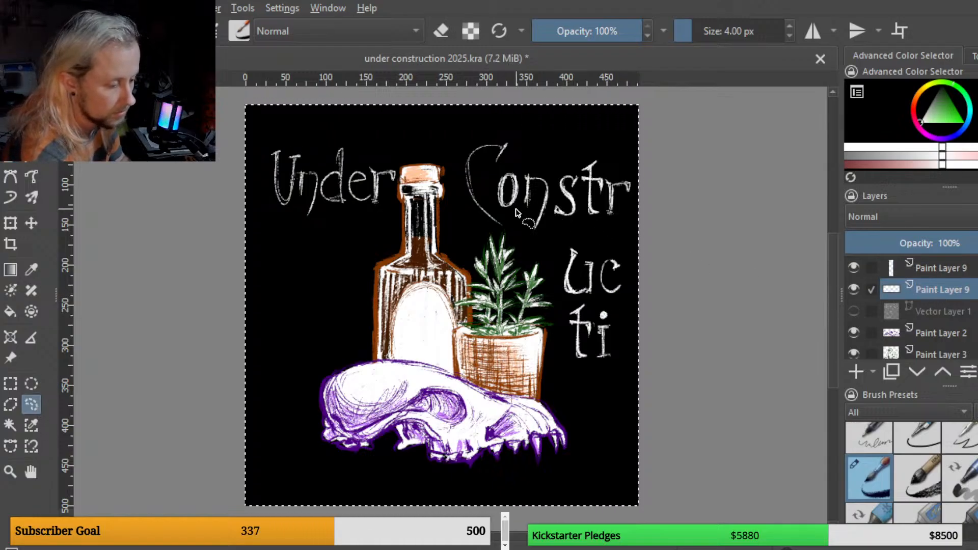
mouse_move(519, 209)
mouse_down()
mouse_move(515, 167)
mouse_move(490, 196)
mouse_move(515, 213)
mouse_up()
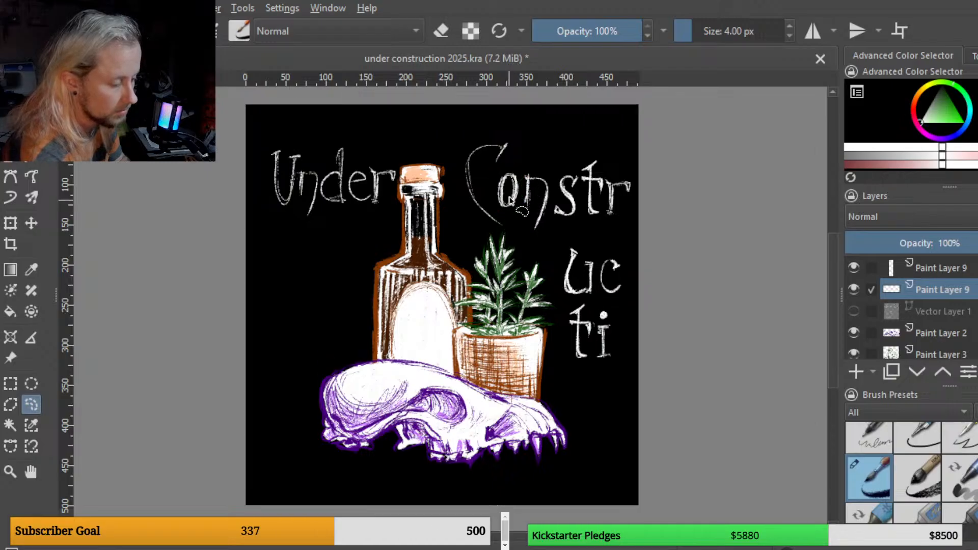
key(ctrl+t)
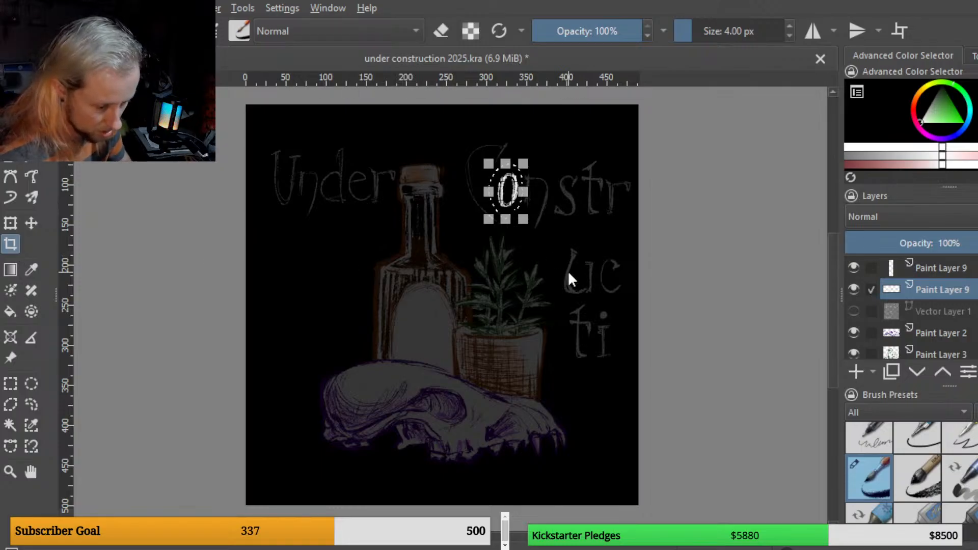
key(ctrl+z)
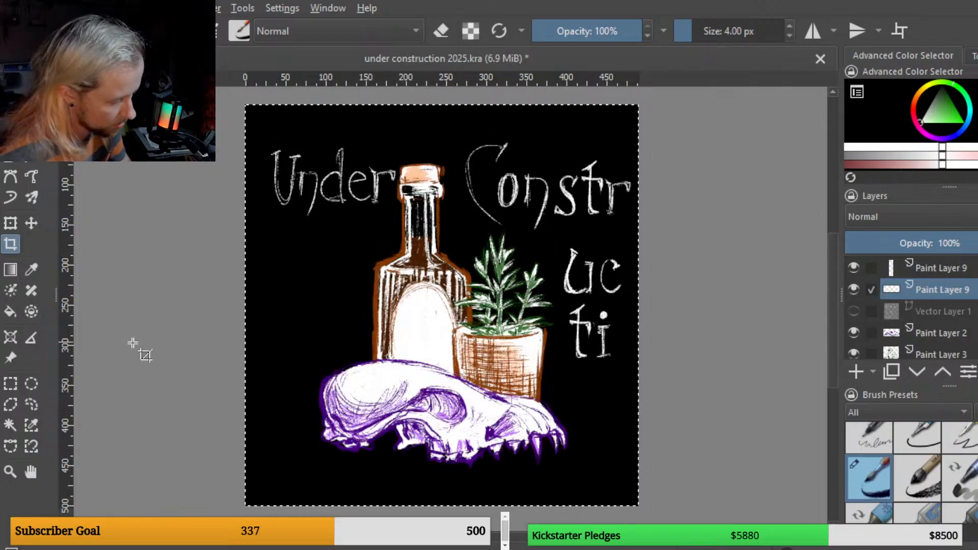
click(32, 405)
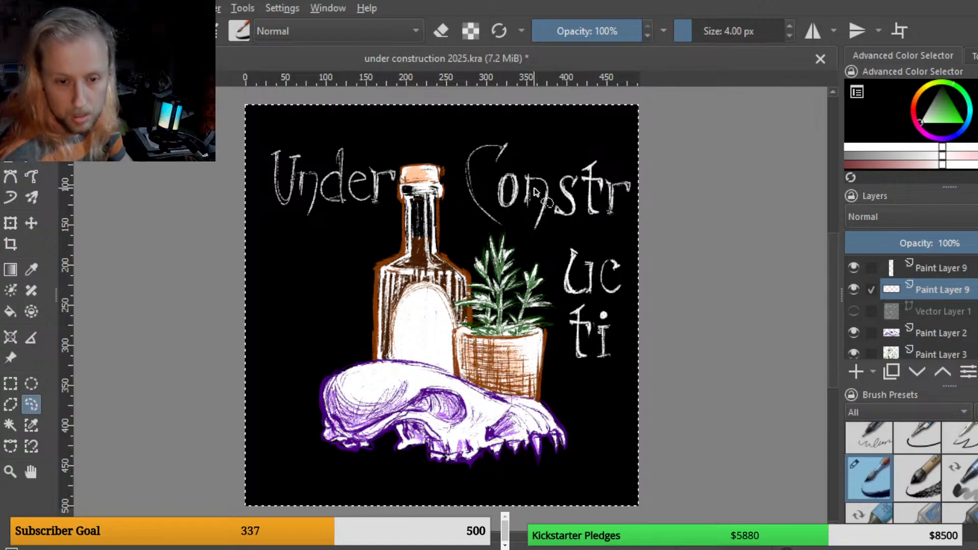
mouse_move(535, 193)
mouse_down()
mouse_move(525, 215)
mouse_move(533, 219)
mouse_move(532, 186)
mouse_move(498, 220)
mouse_up()
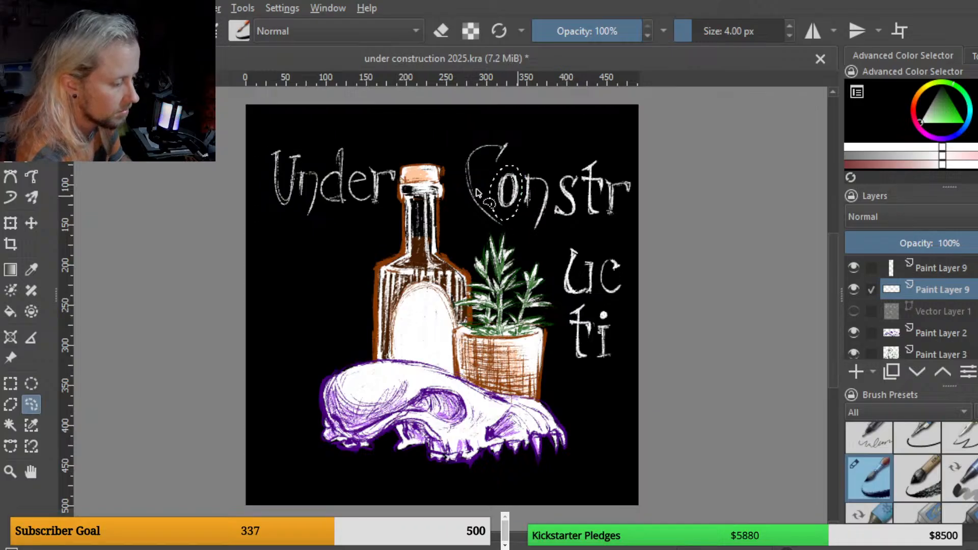
click(10, 223)
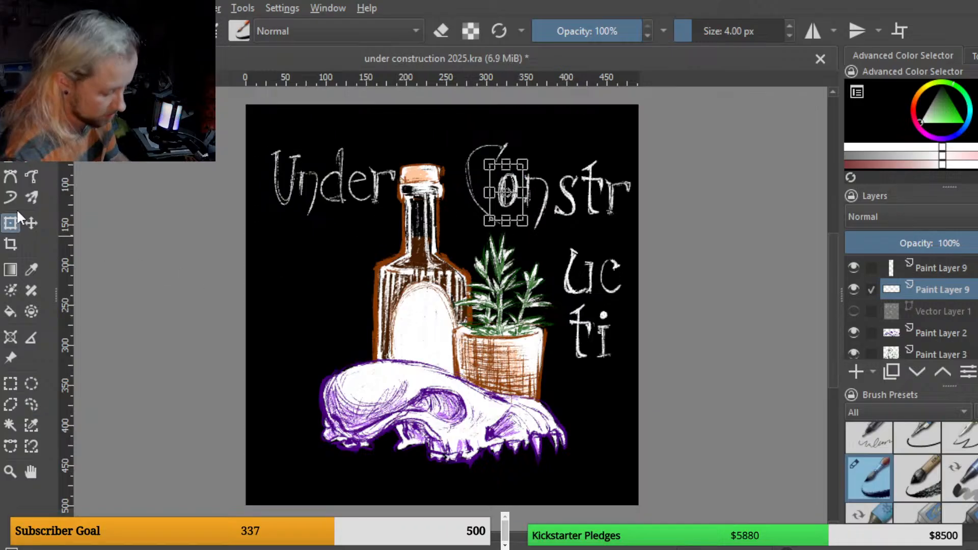
key(ctrl+alt+j)
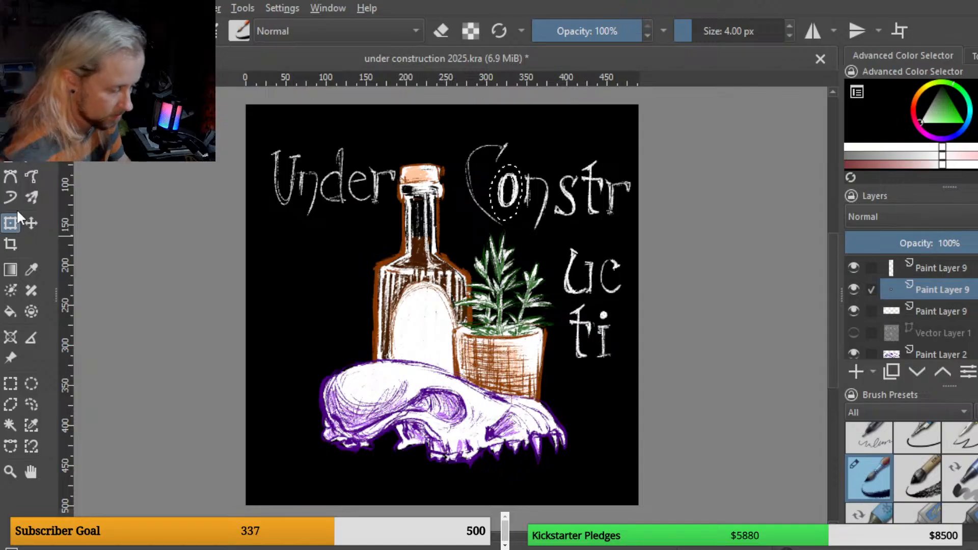
click(511, 198)
drag(511, 197, 529, 235)
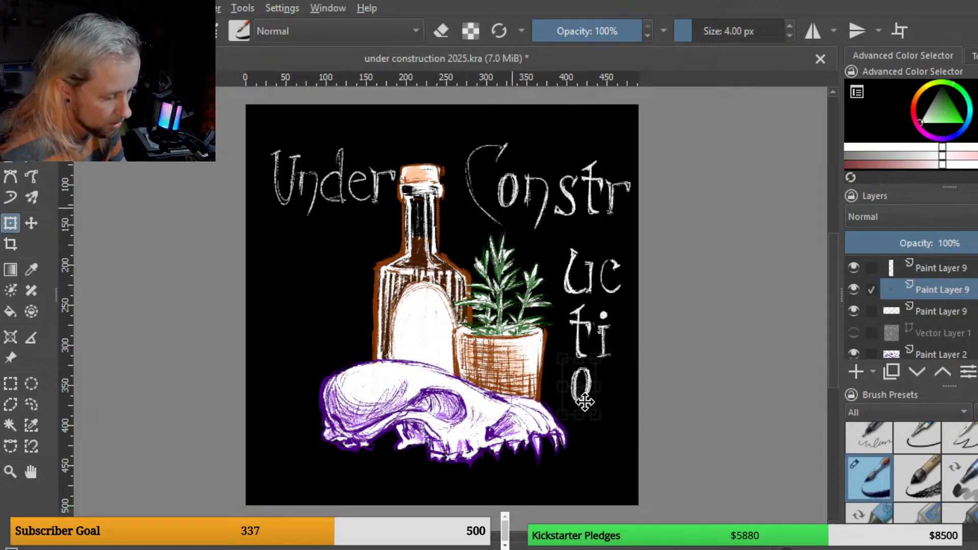
key(Return)
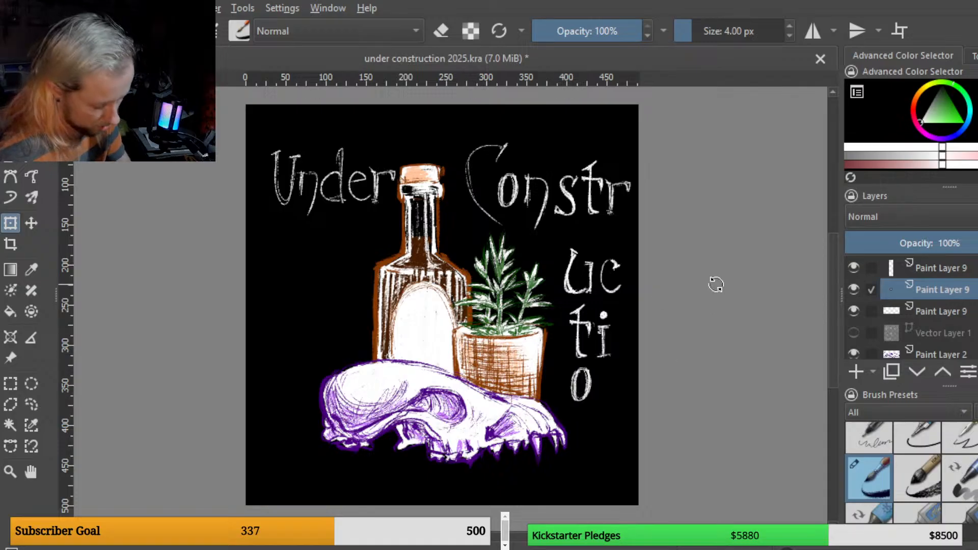
Step: Merge the copied letter layers down into the title layer
key(b)
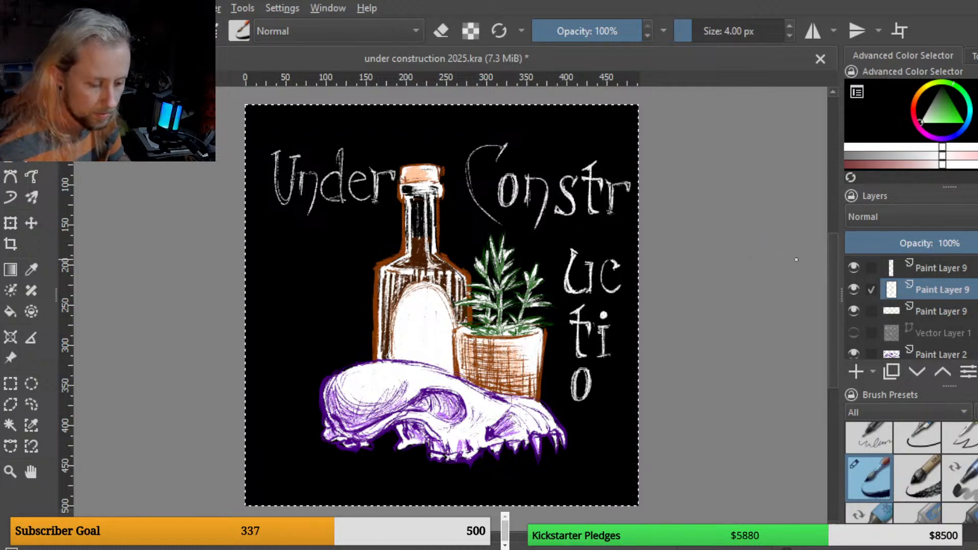
click(852, 312)
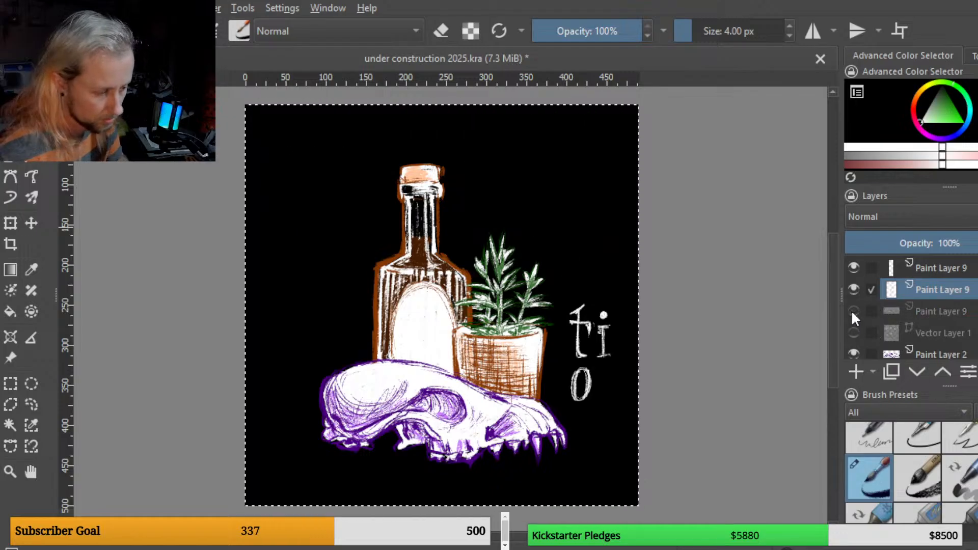
click(853, 311)
click(940, 267)
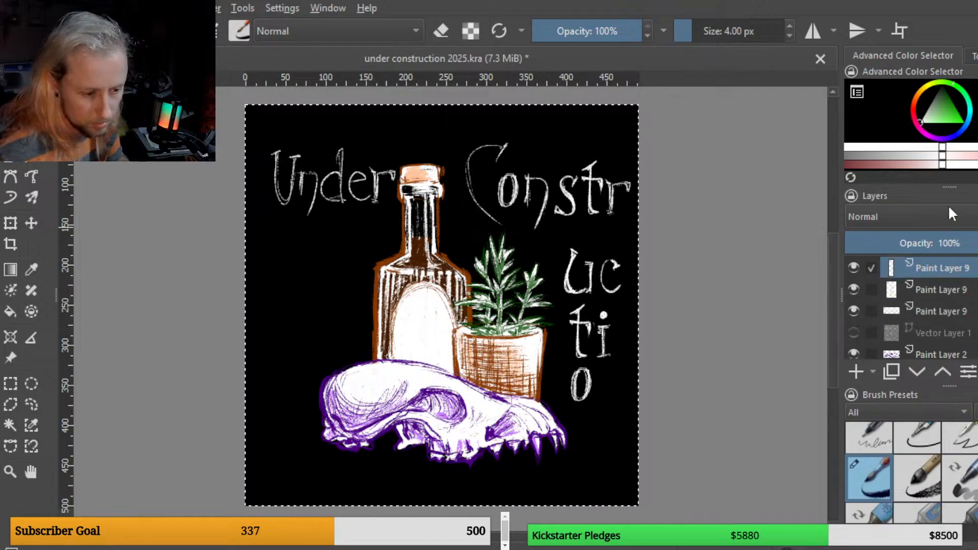
key(ctrl+e)
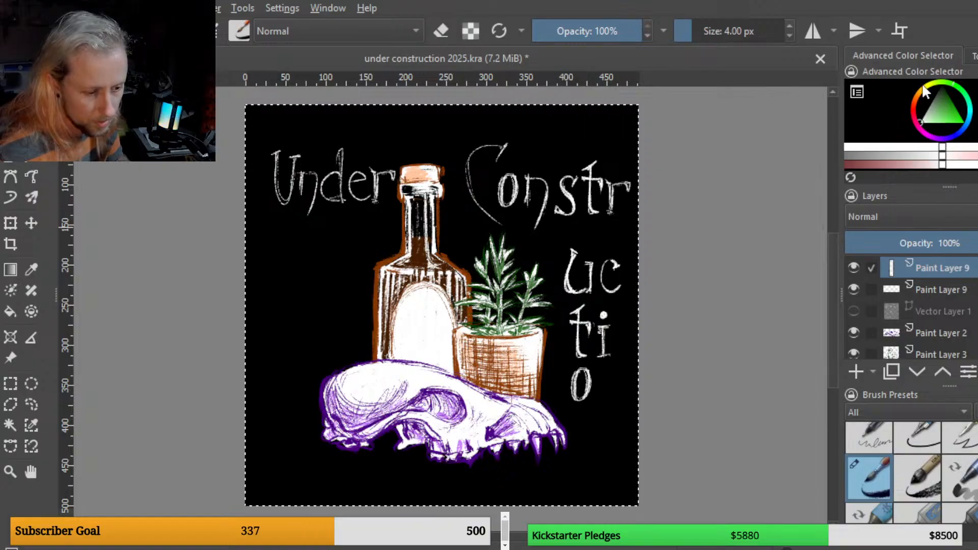
key(ctrl+e)
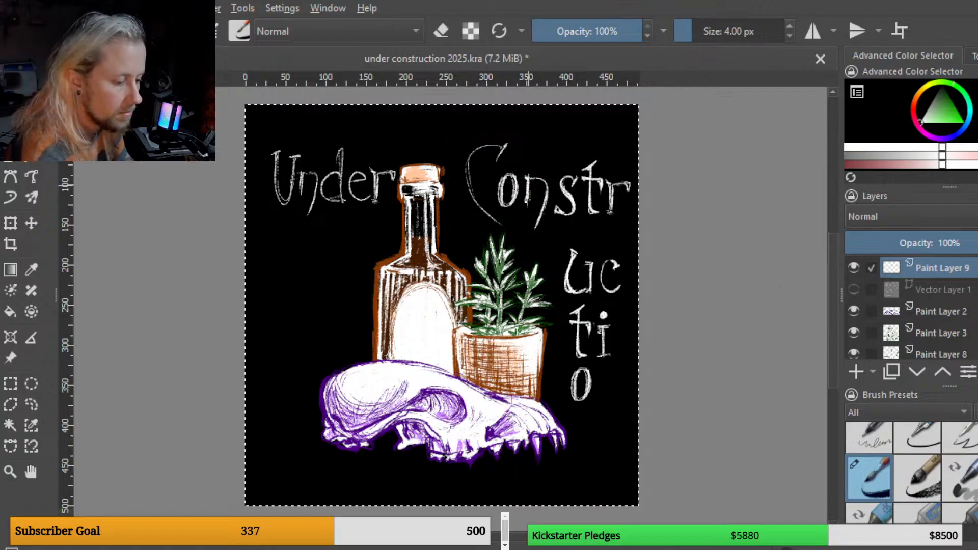
Step: Copy the "n" of "Constr" to a new layer, place it after the "o" and merge it down, then select all
drag(527, 202, 526, 203)
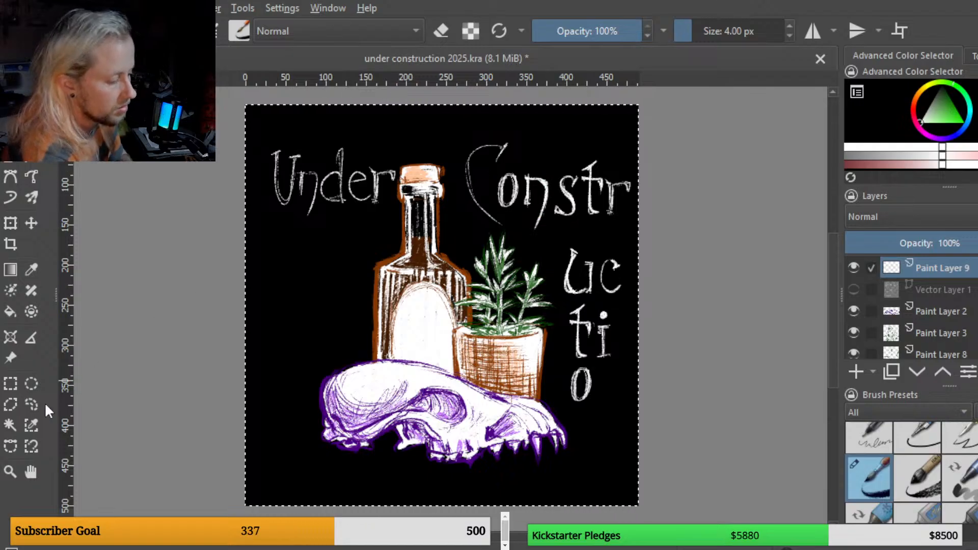
click(31, 404)
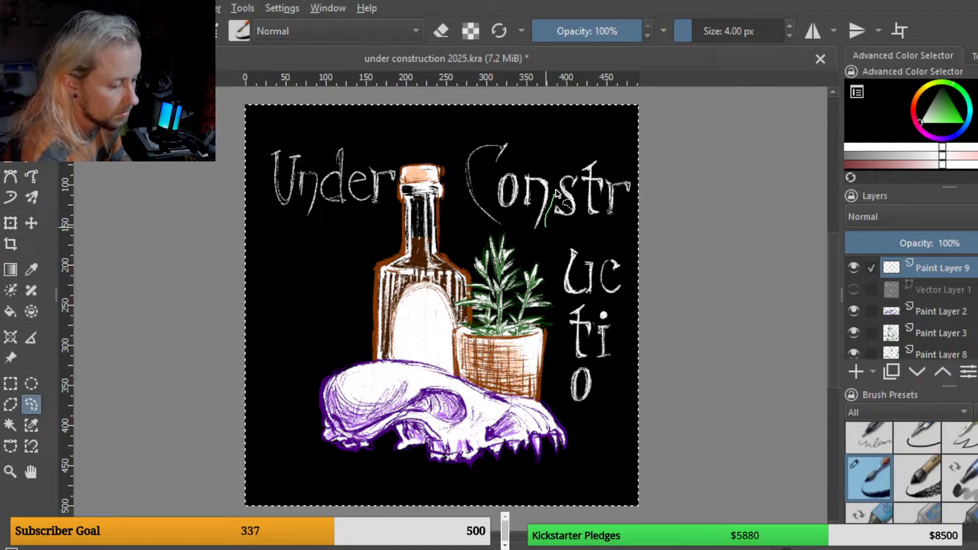
drag(528, 168, 518, 208)
drag(536, 240, 539, 236)
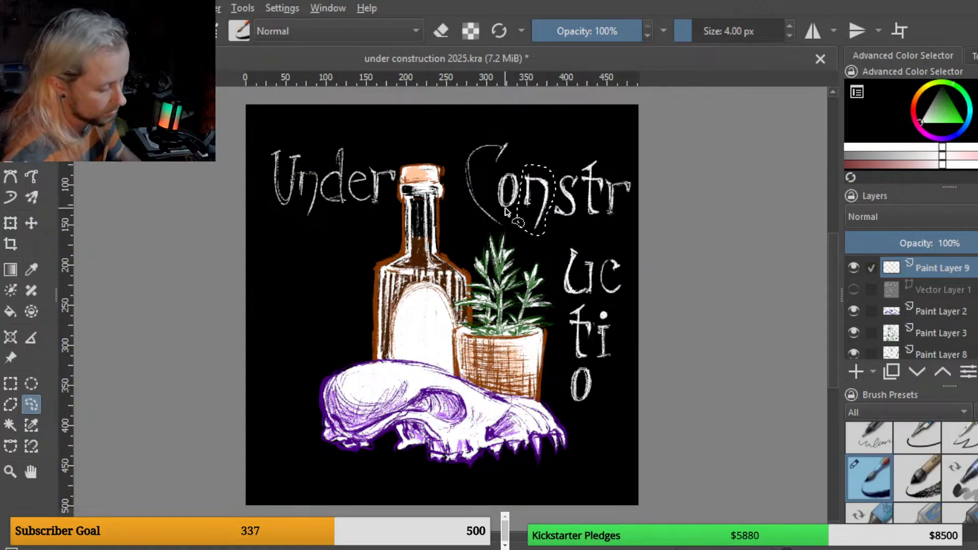
key(ctrl+j)
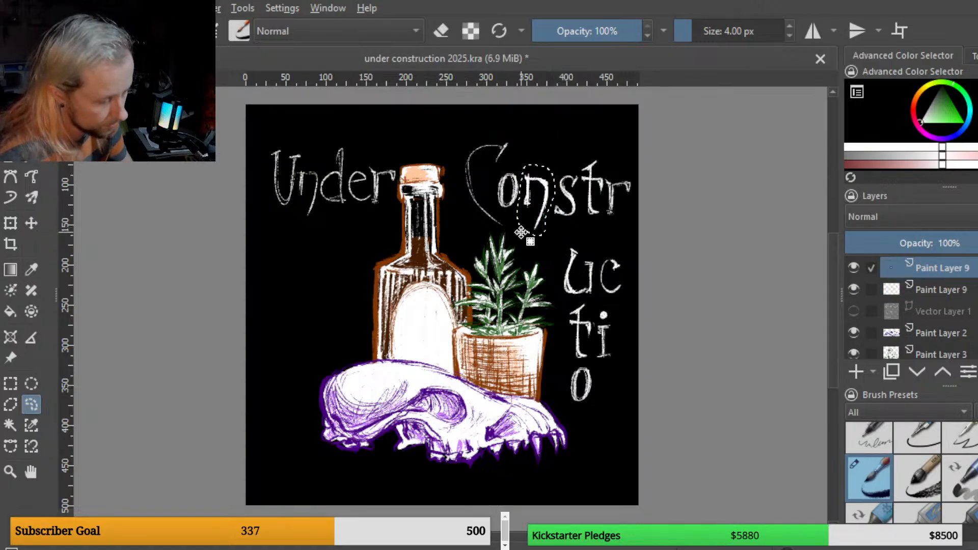
click(10, 223)
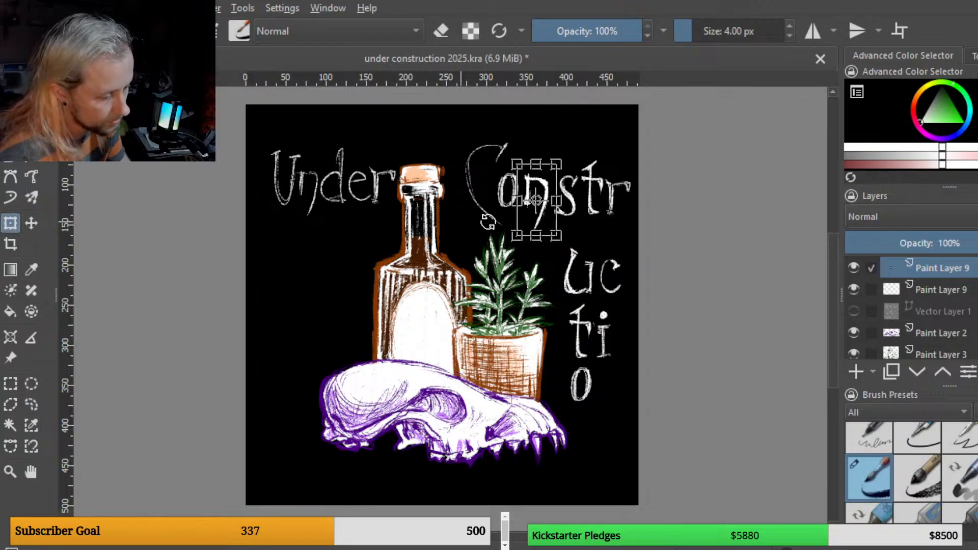
drag(535, 218, 618, 406)
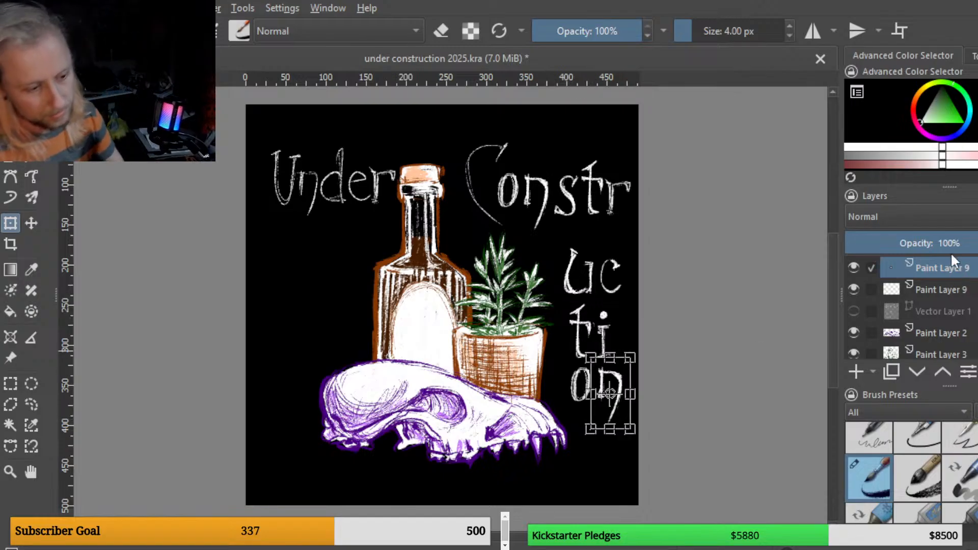
key(ctrl+e)
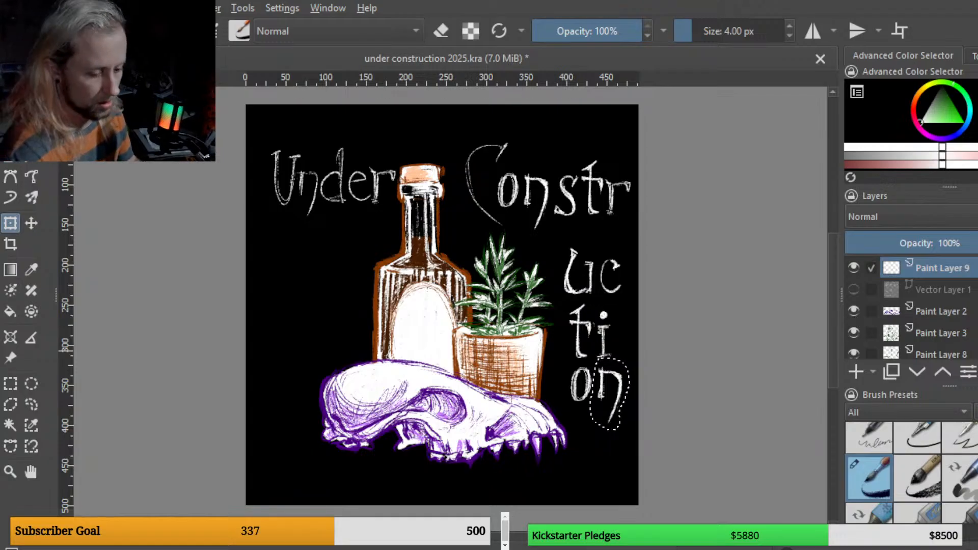
key(ctrl+a)
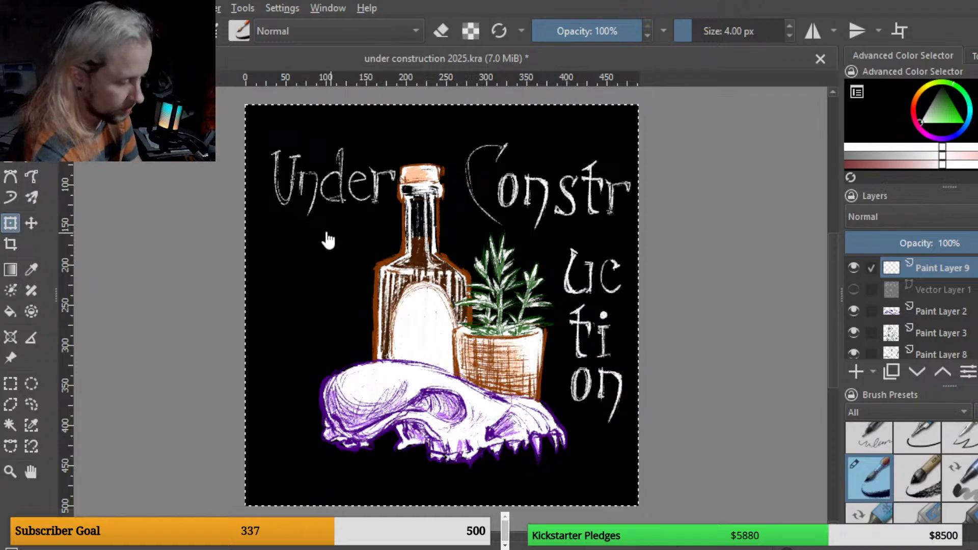
key(b)
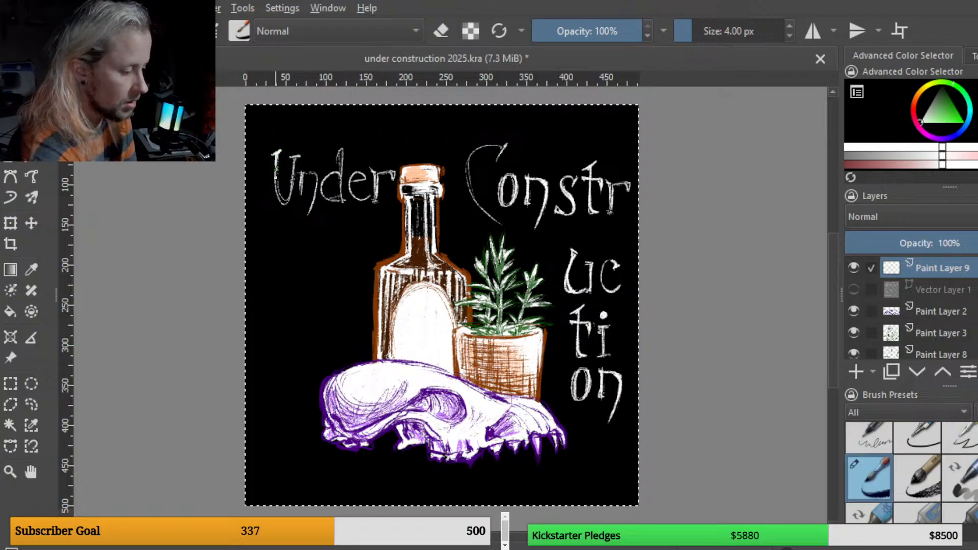
Step: Touch up the "Under" lettering with a few brush strokes and save the document as "under construction 2025 b.kra"
drag(280, 182, 287, 201)
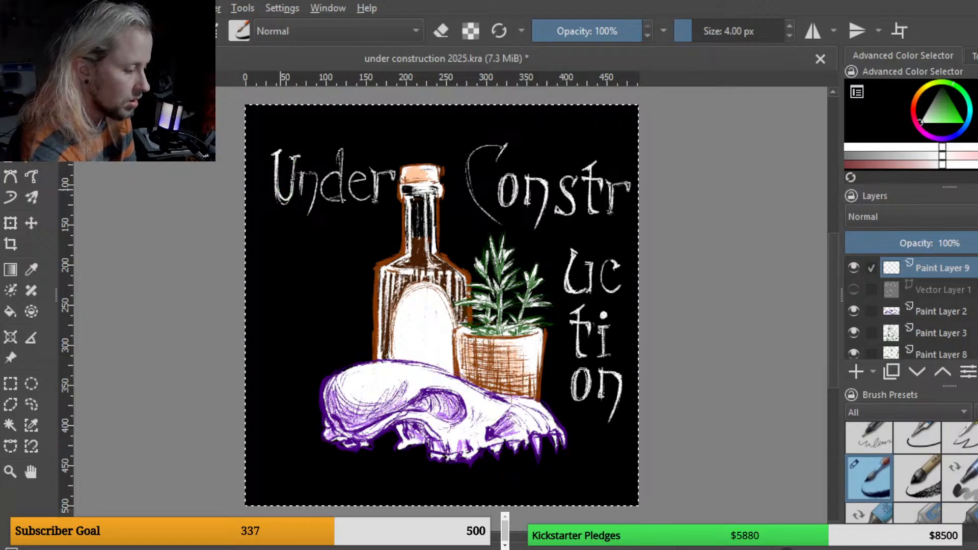
drag(293, 157, 291, 187)
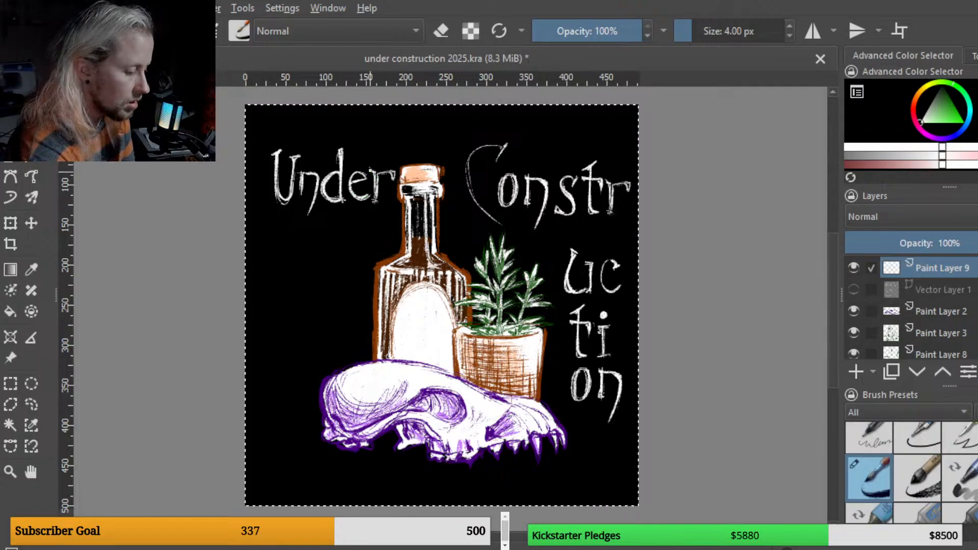
mouse_move(379, 177)
mouse_down()
mouse_move(377, 199)
mouse_move(390, 172)
mouse_up()
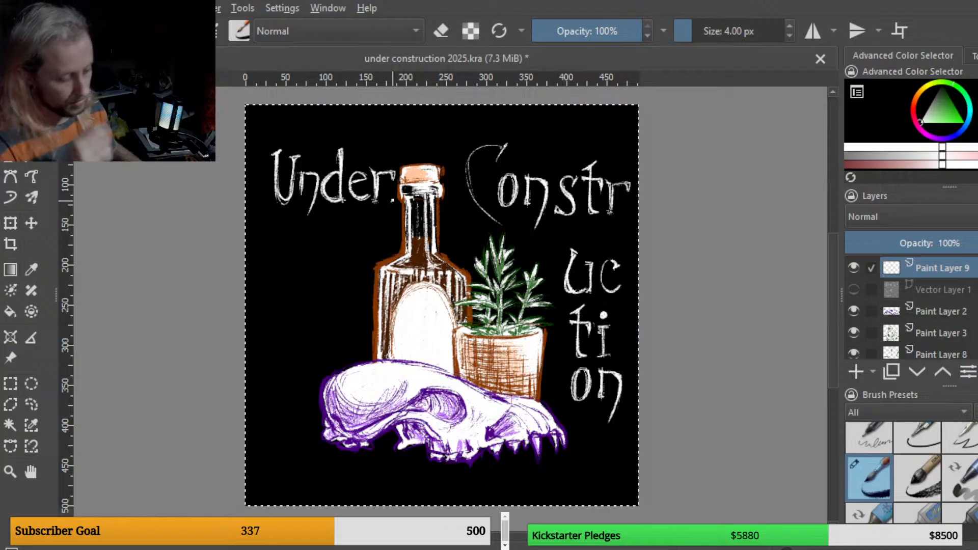
key(ctrl+s)
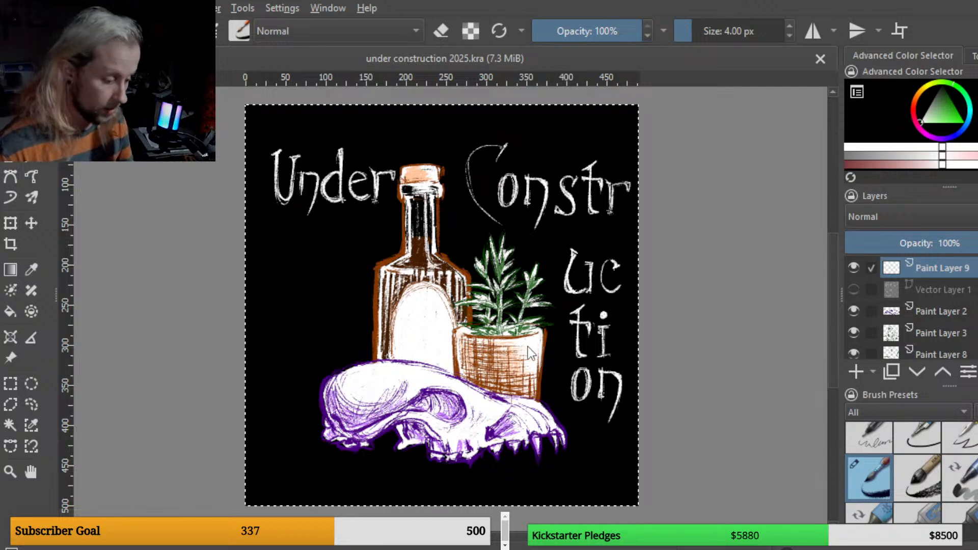
click(558, 353)
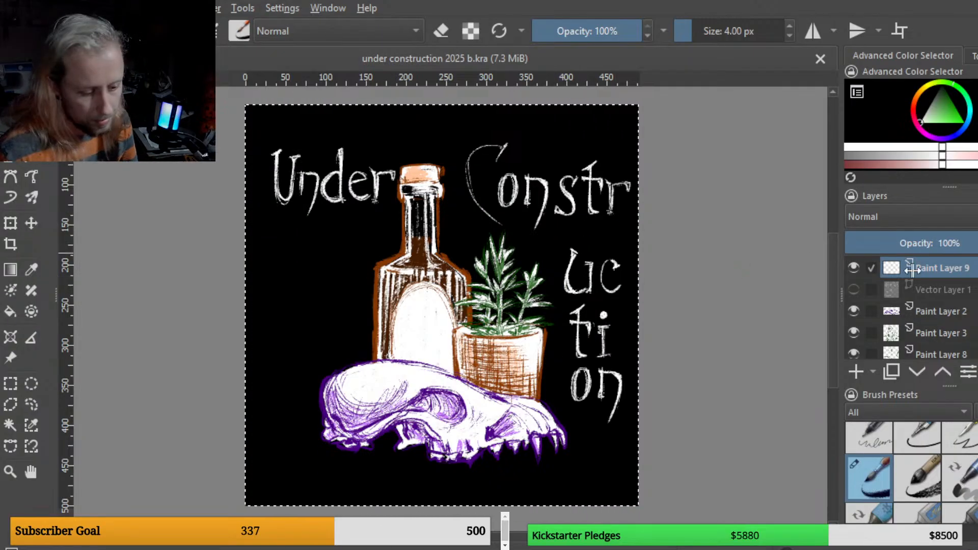
Step: Delete the hidden Vector Layer 1 from the layer stack
click(855, 267)
click(854, 267)
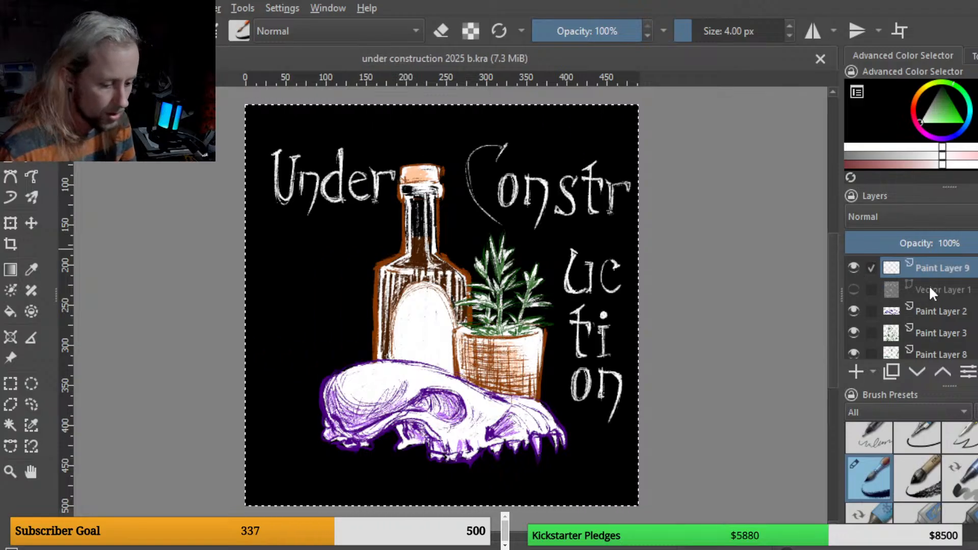
click(935, 286)
click(854, 290)
click(854, 288)
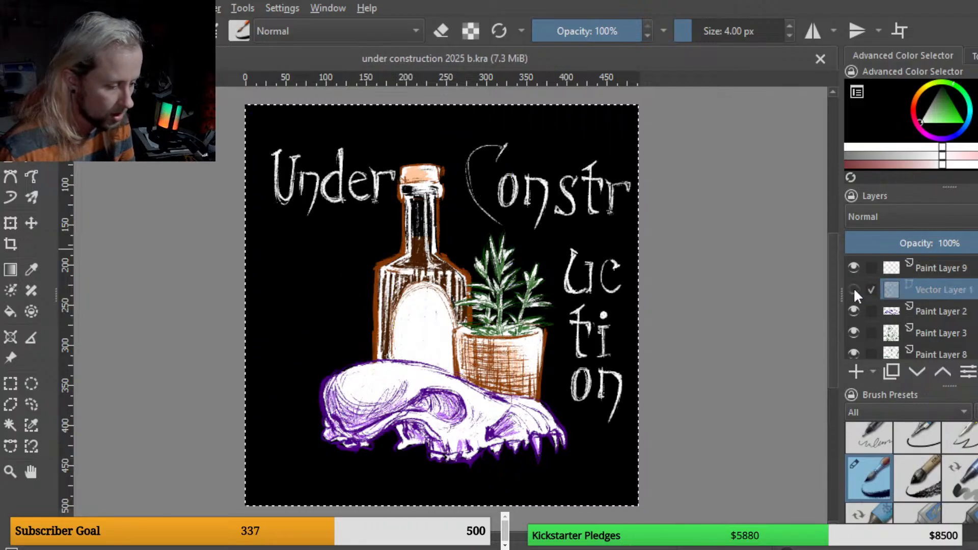
key(shift+Delete)
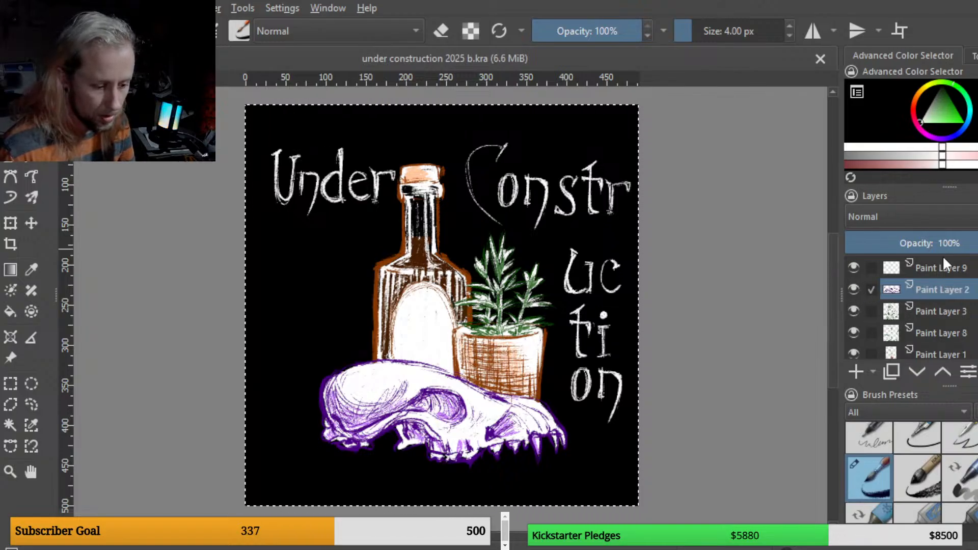
Step: Select the painting layers from Paint Layer 2 down to Paint Layer 5 and merge them into one layer
click(952, 317)
click(951, 291)
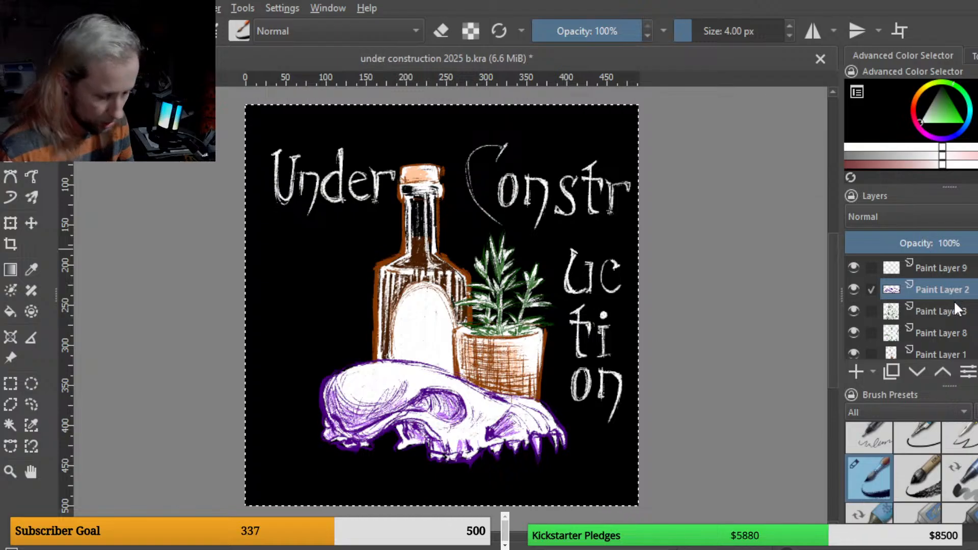
ctrl+click(956, 316)
scroll(948, 325, down, 3)
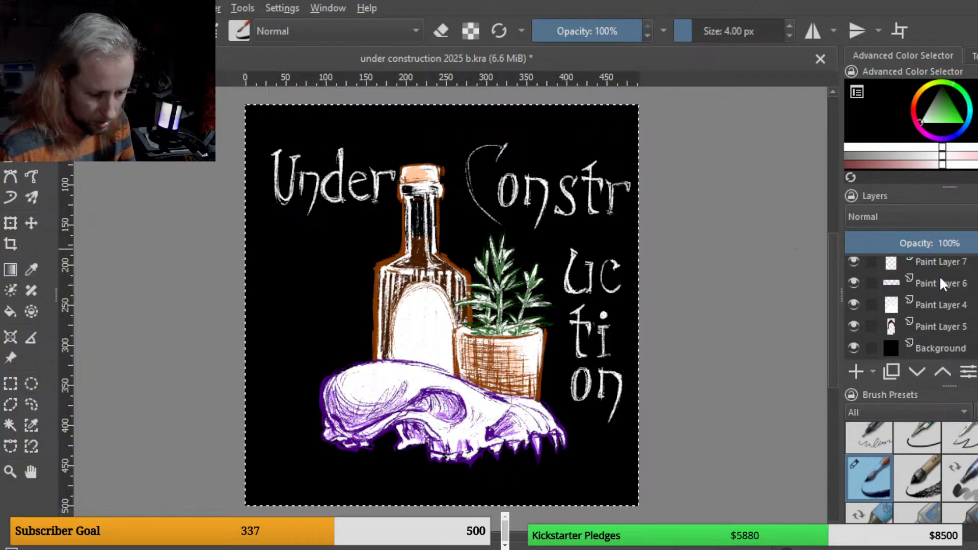
scroll(939, 276, up, 1)
ctrl+click(946, 304)
ctrl+click(948, 311)
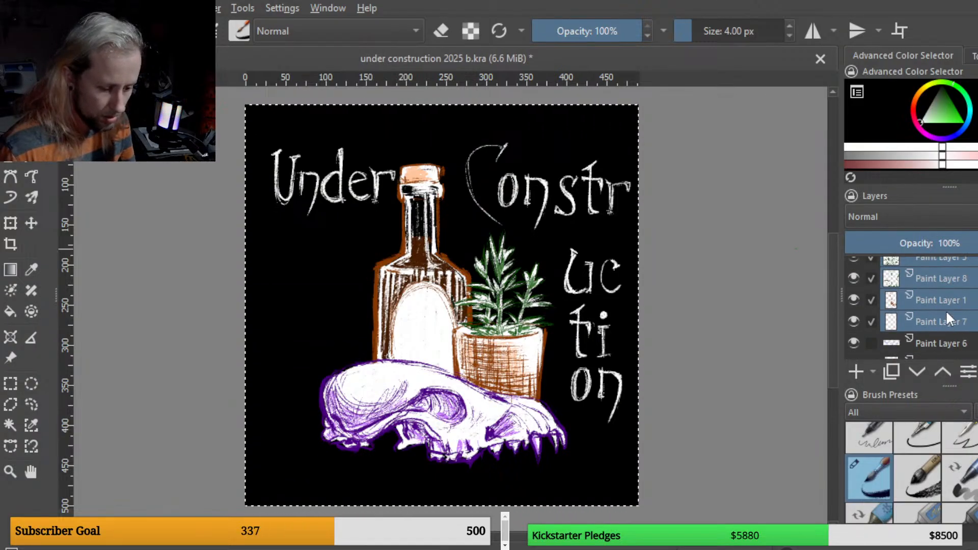
scroll(947, 311, down, 1)
ctrl+click(946, 281)
ctrl+click(944, 302)
ctrl+click(941, 327)
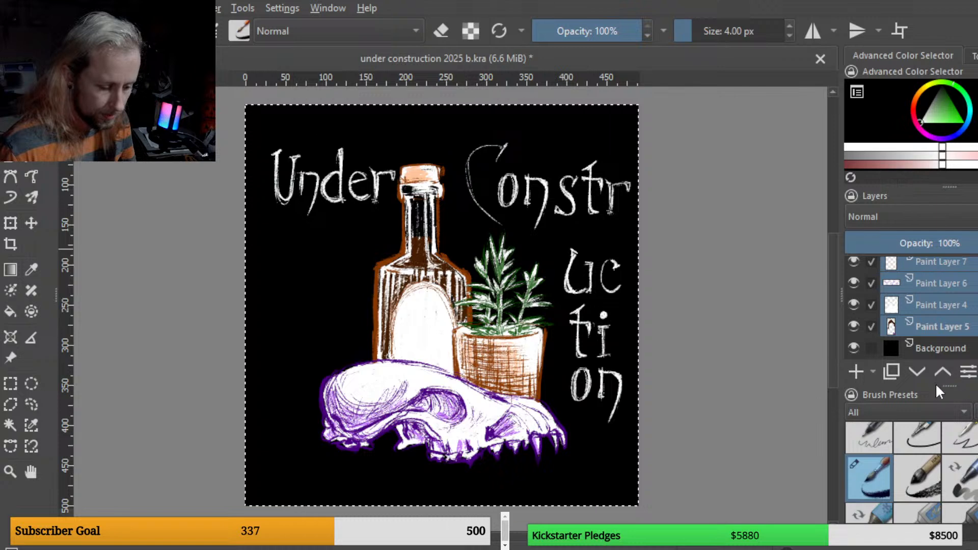
key(ctrl+e)
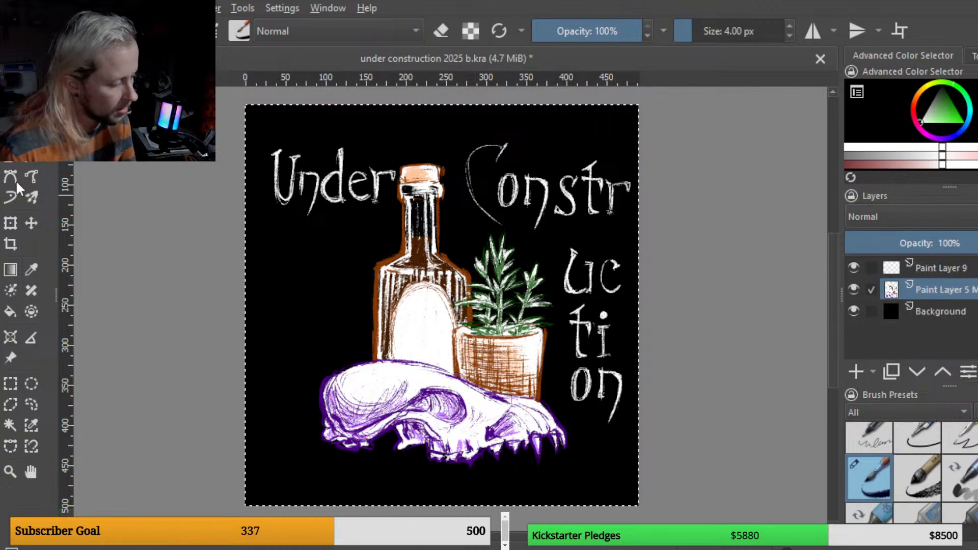
Step: Shift the merged still-life painting to the left with the Transform tool and return to the title layer
click(10, 222)
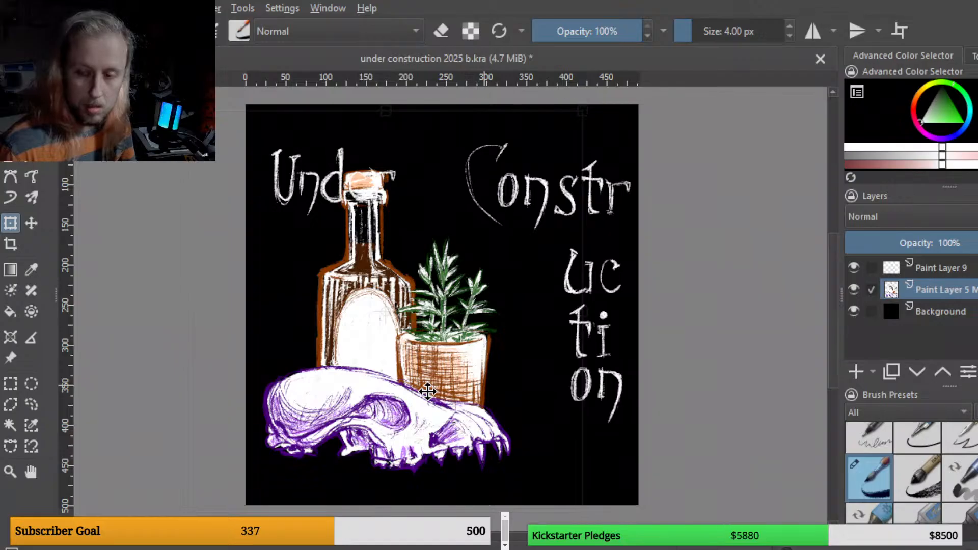
click(942, 267)
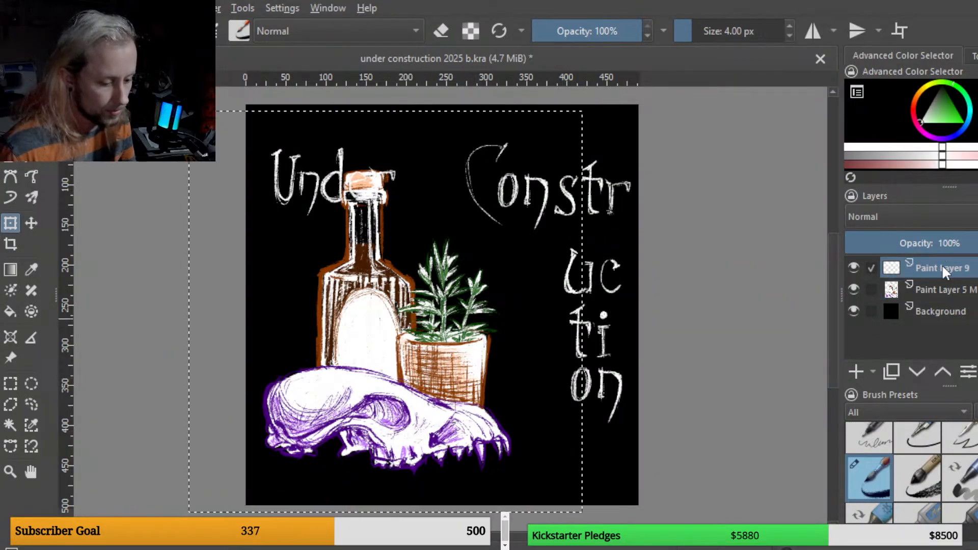
key(b)
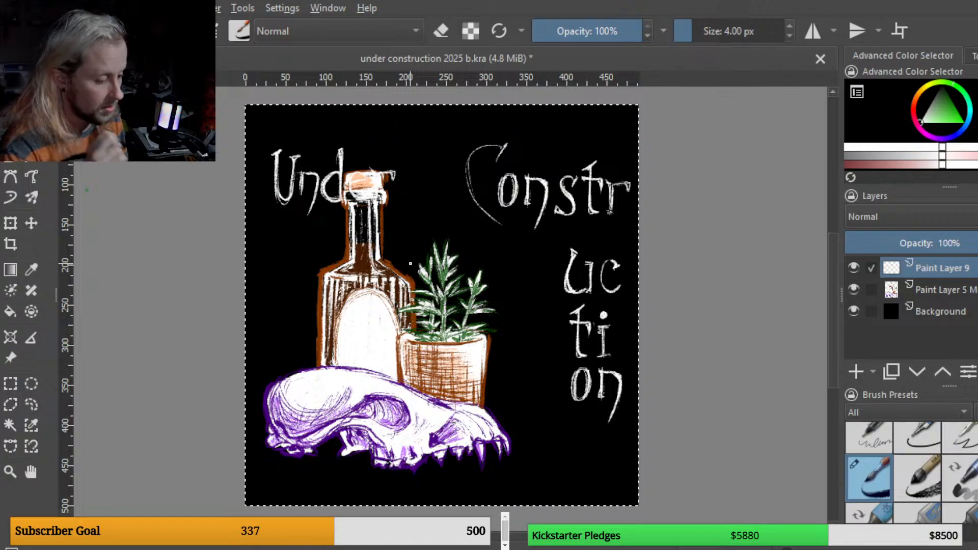
Step: Lasso "Under" on the title layer and move it up into the top-left corner above the bottle
click(31, 404)
mouse_move(289, 224)
mouse_down()
mouse_move(420, 200)
mouse_move(390, 152)
mouse_move(247, 151)
mouse_up()
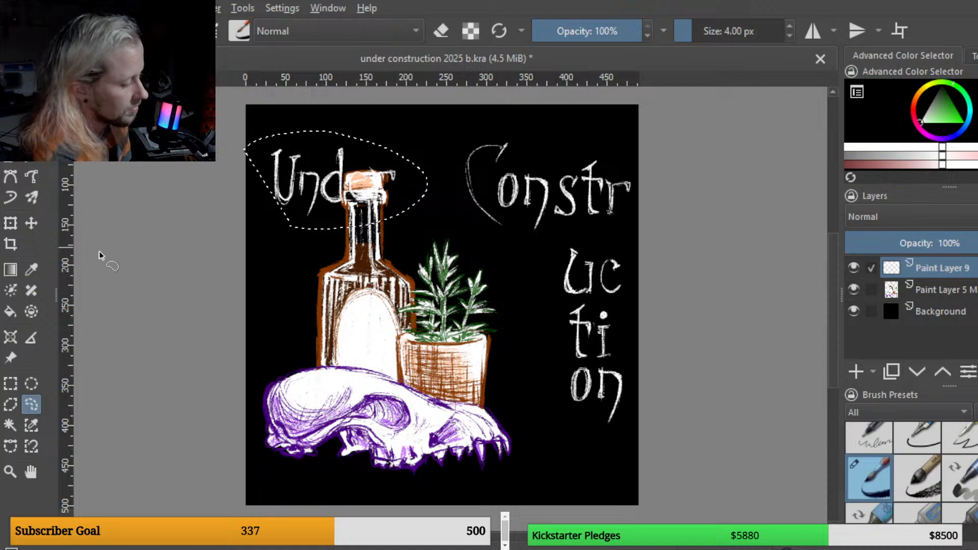
click(11, 223)
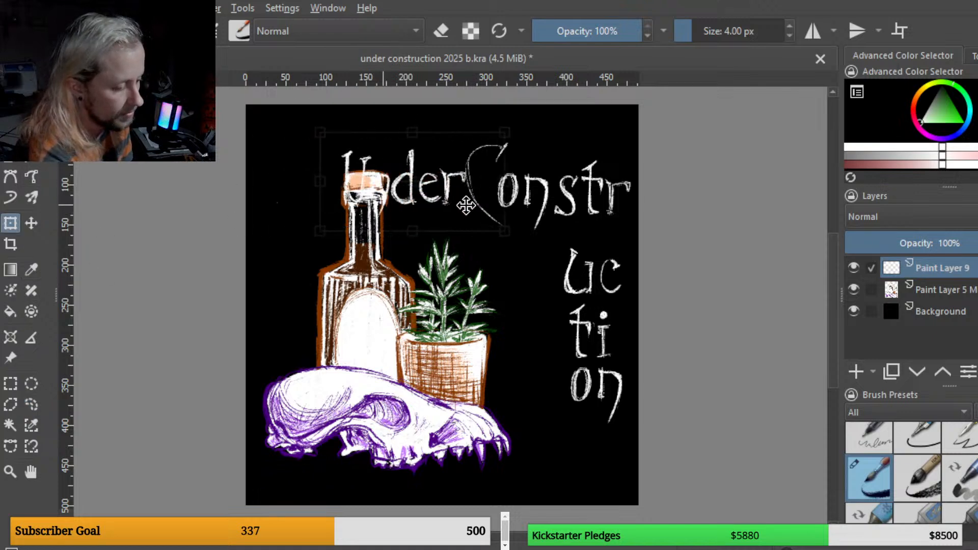
mouse_move(496, 200)
mouse_down()
mouse_move(387, 175)
mouse_move(387, 163)
mouse_up()
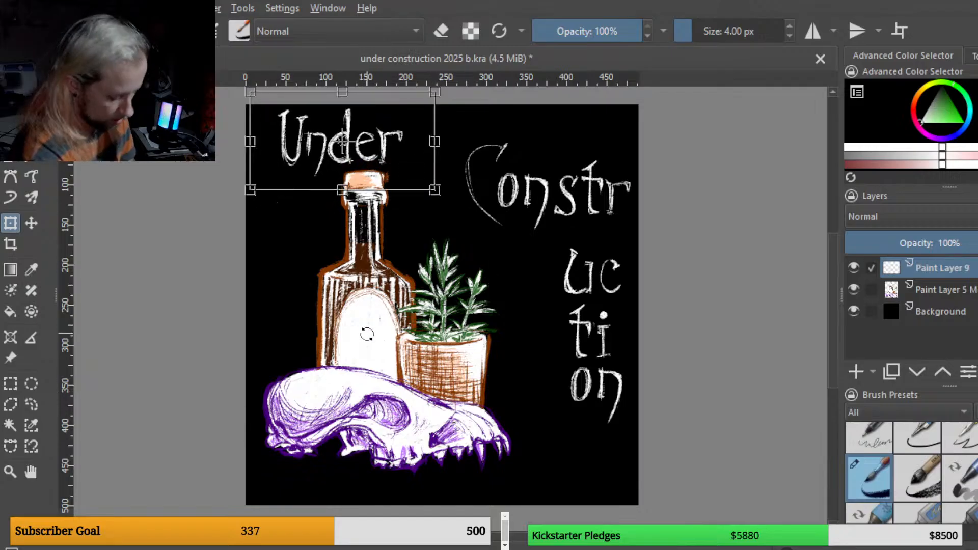
key(b)
key(ctrl+a)
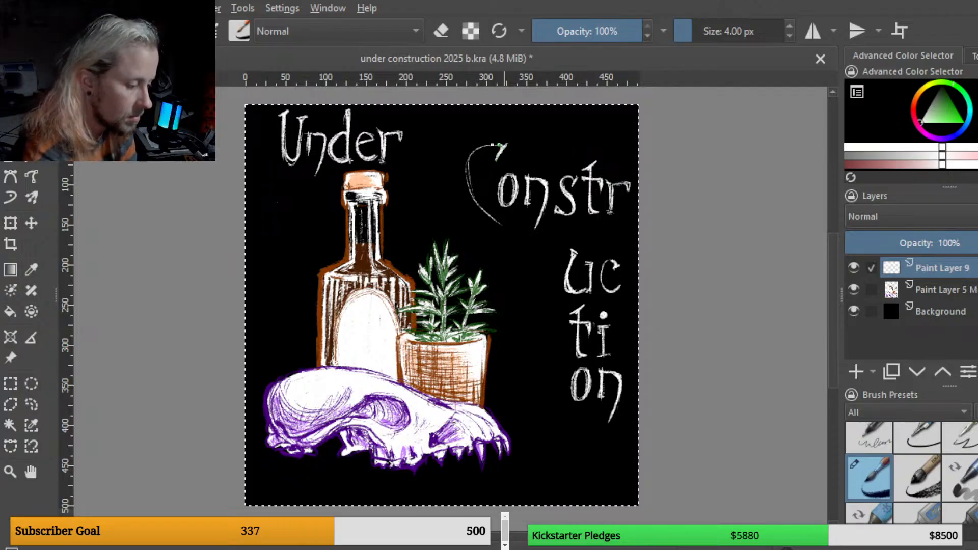
mouse_move(507, 145)
mouse_down()
mouse_move(477, 147)
mouse_move(468, 184)
mouse_move(499, 222)
mouse_up()
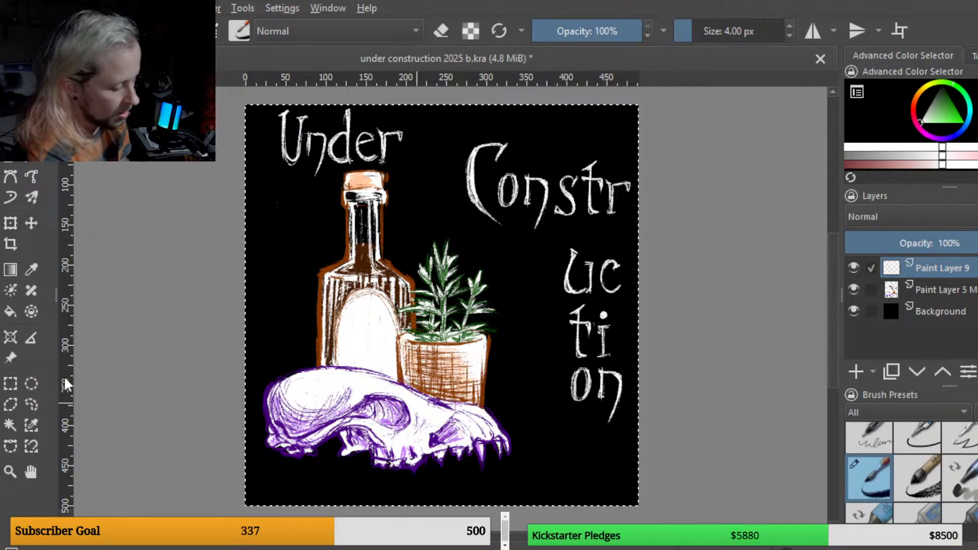
mouse_move(575, 230)
mouse_down()
mouse_move(664, 179)
mouse_move(547, 113)
mouse_move(448, 138)
mouse_move(437, 217)
mouse_move(473, 248)
mouse_move(505, 255)
mouse_move(575, 234)
mouse_up()
key(ctrl+t)
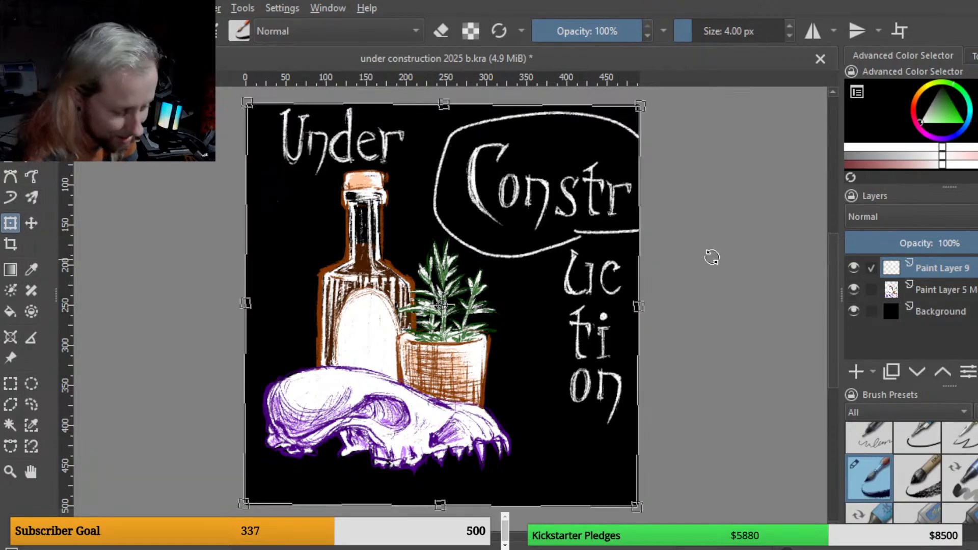
key(ctrl+a)
key(Delete)
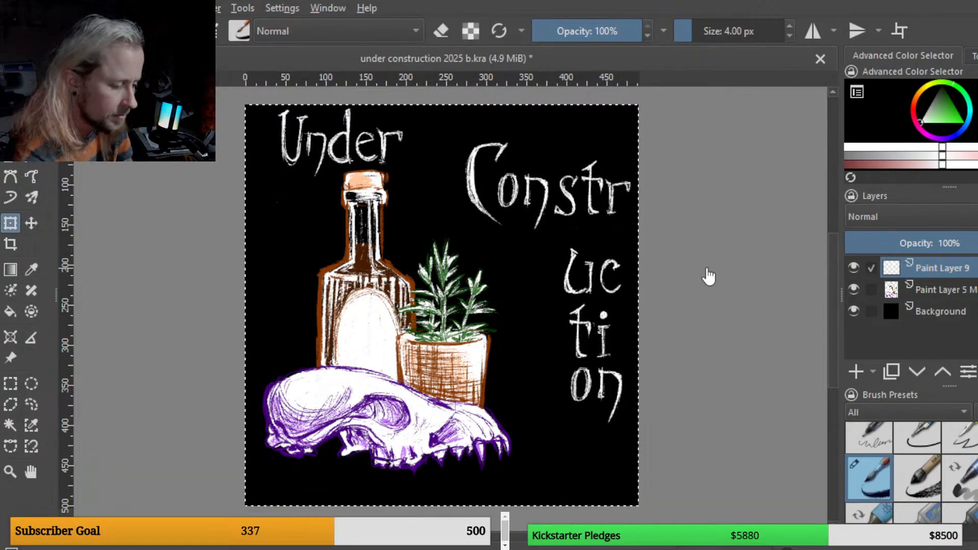
Step: Lasso "Constr" and move it left beside the bottle neck, tilting it slightly downward
click(32, 405)
mouse_move(528, 238)
mouse_down()
mouse_move(584, 236)
mouse_move(665, 203)
mouse_move(509, 117)
mouse_move(433, 158)
mouse_move(456, 242)
mouse_move(530, 238)
mouse_up()
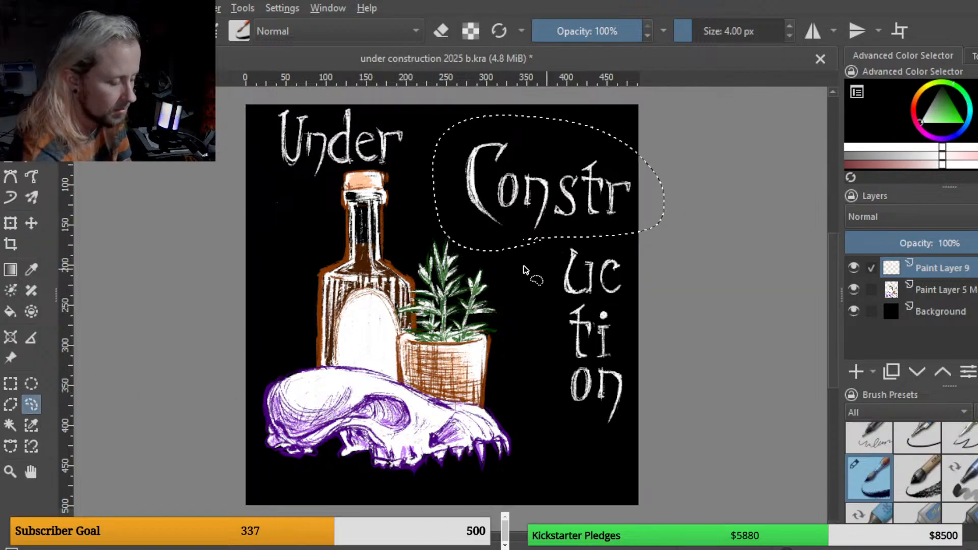
click(10, 223)
mouse_move(603, 208)
mouse_down()
mouse_move(554, 175)
mouse_move(539, 214)
mouse_up()
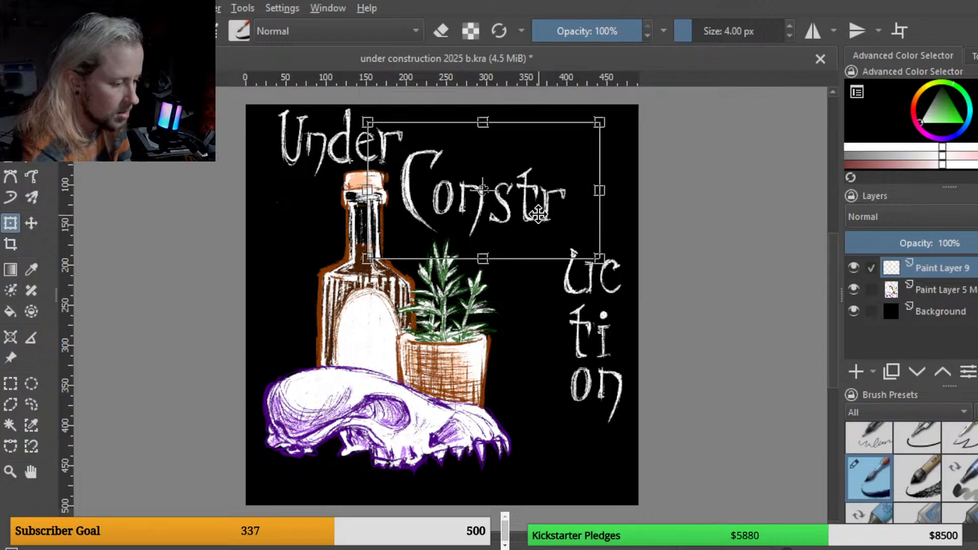
drag(645, 211, 641, 222)
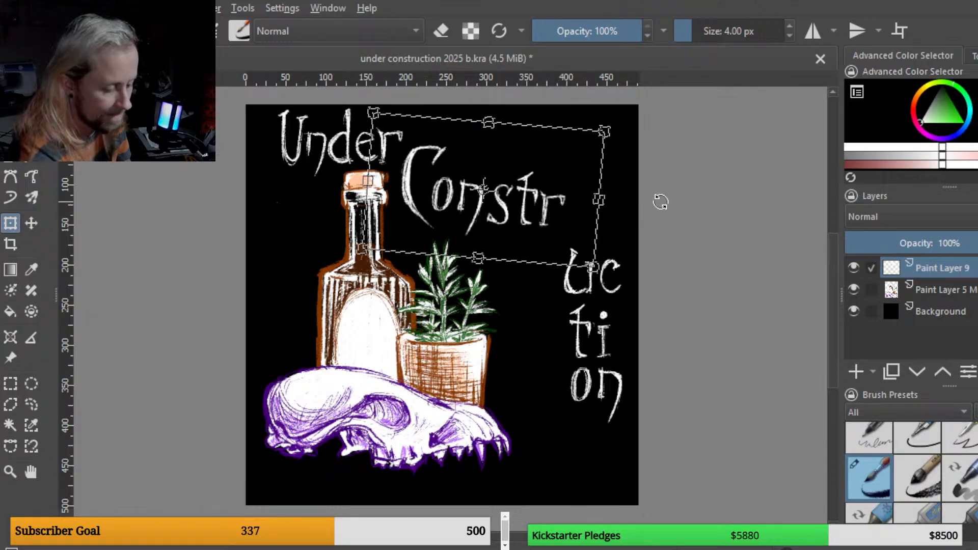
drag(562, 227, 616, 247)
key(Return)
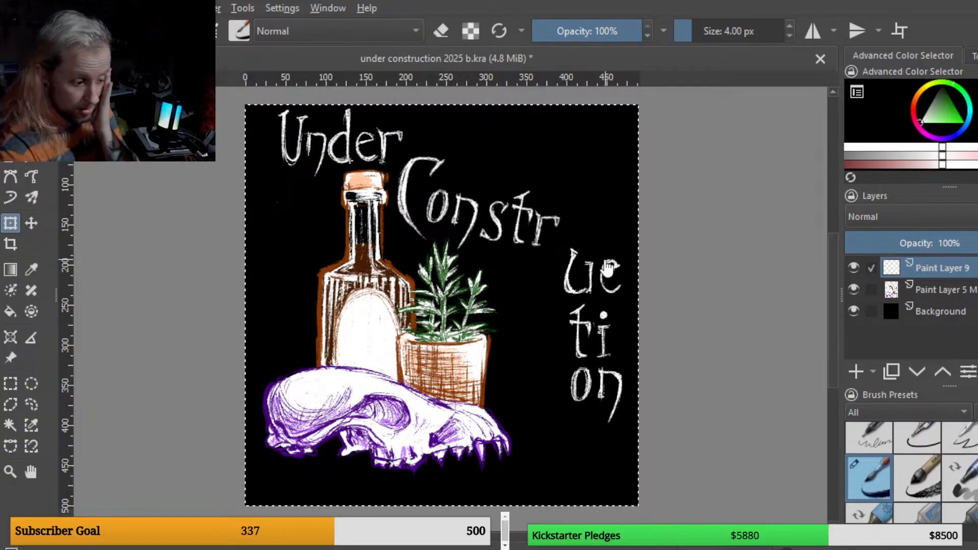
Step: Lasso "uc", move it after "Constr" and rotate it so the word curves downward
click(31, 404)
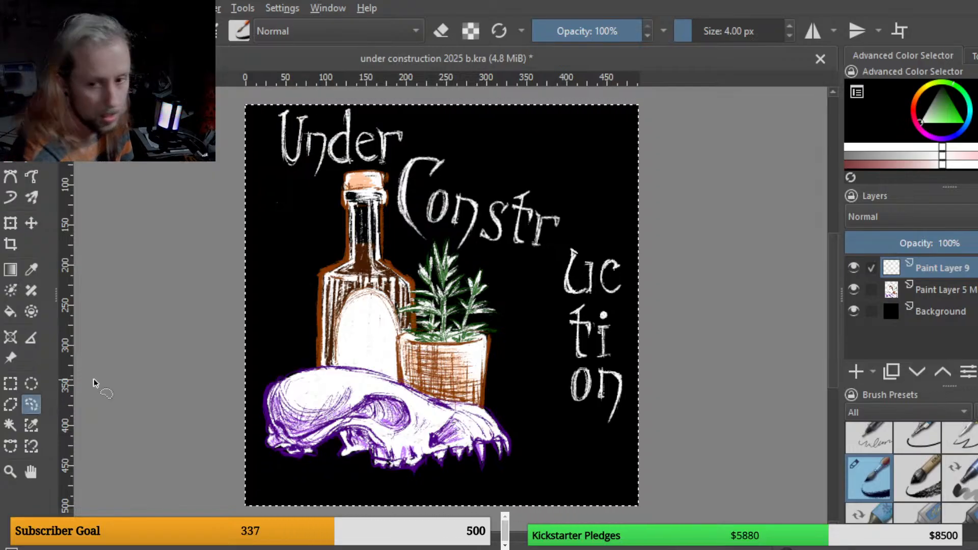
mouse_move(562, 305)
mouse_down()
mouse_move(633, 292)
mouse_move(623, 254)
mouse_move(594, 241)
mouse_move(565, 251)
mouse_move(561, 300)
mouse_up()
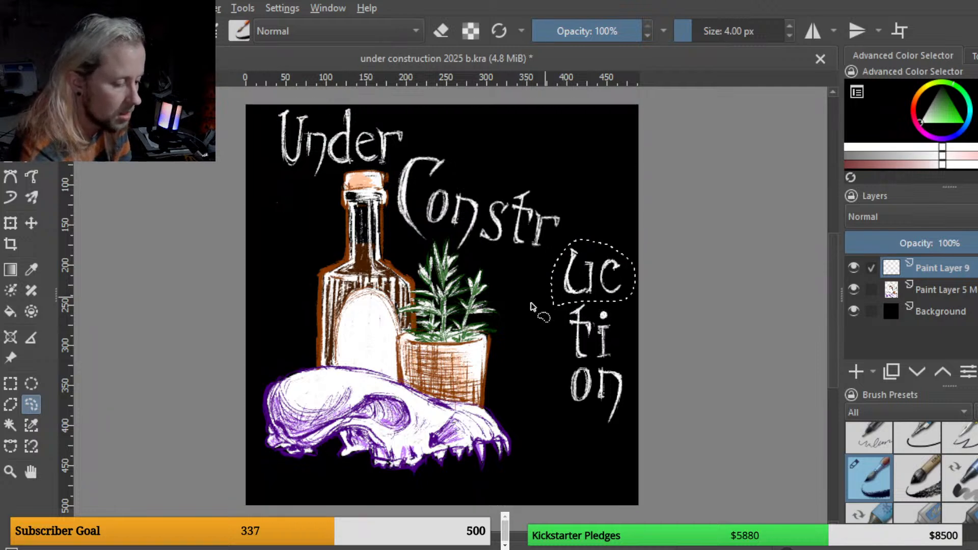
click(10, 222)
drag(668, 289, 668, 303)
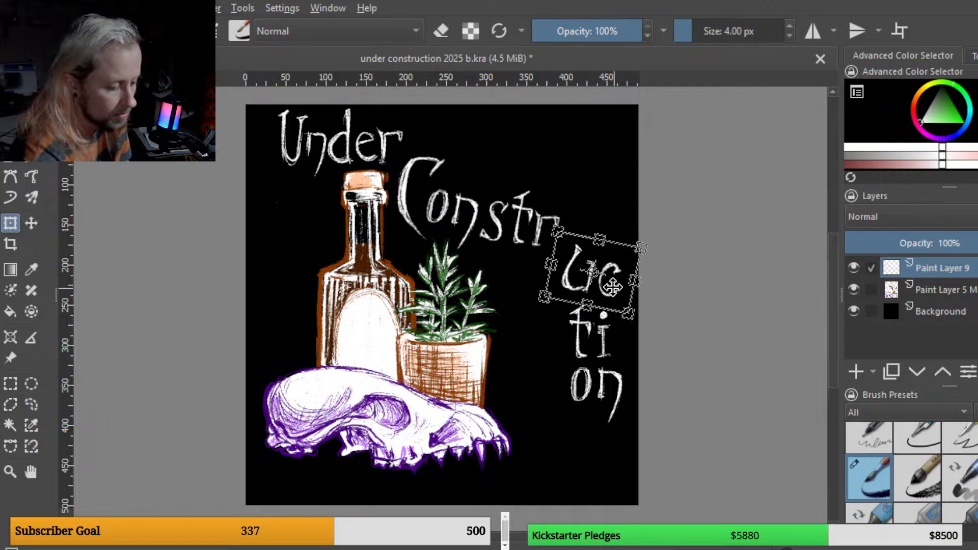
drag(613, 288, 591, 276)
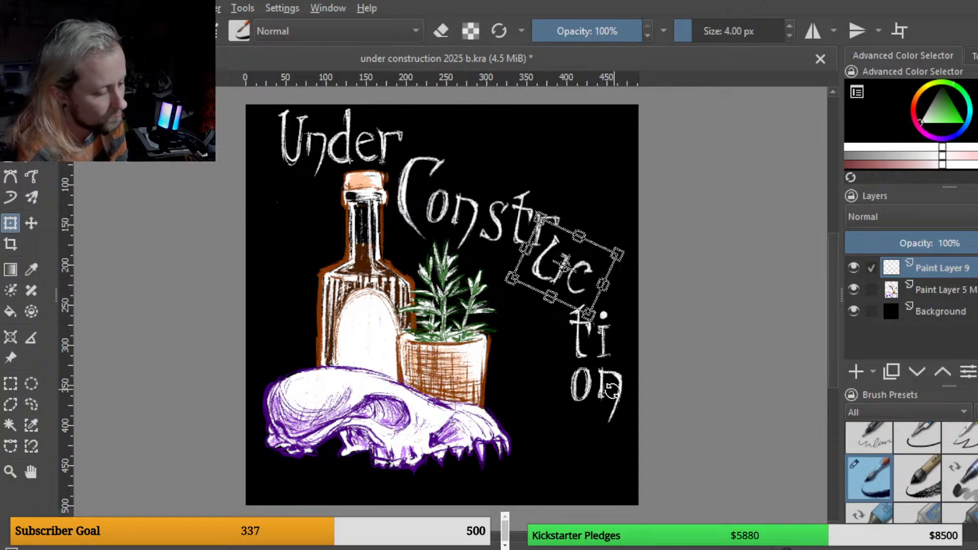
click(32, 404)
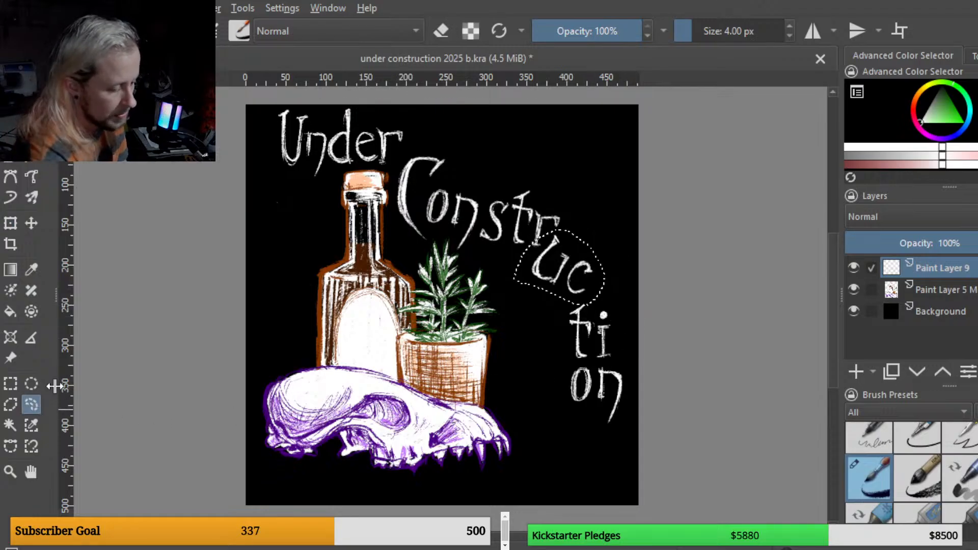
key(ctrl+a)
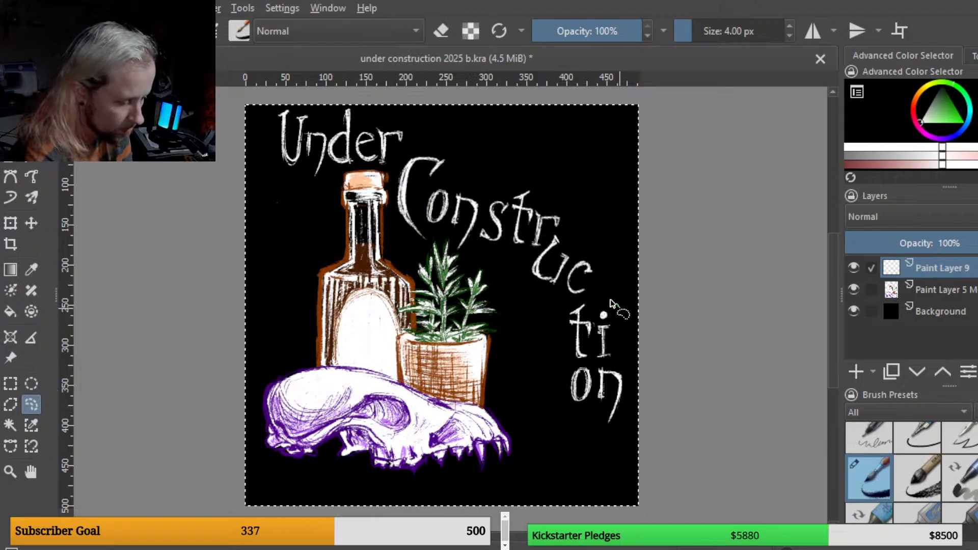
Step: Lasso "ti" and rotate it to continue the curve below "uc"
mouse_move(620, 306)
mouse_down()
mouse_move(570, 303)
mouse_move(549, 346)
mouse_move(563, 364)
mouse_move(603, 366)
mouse_move(662, 336)
mouse_move(651, 377)
mouse_up()
click(10, 222)
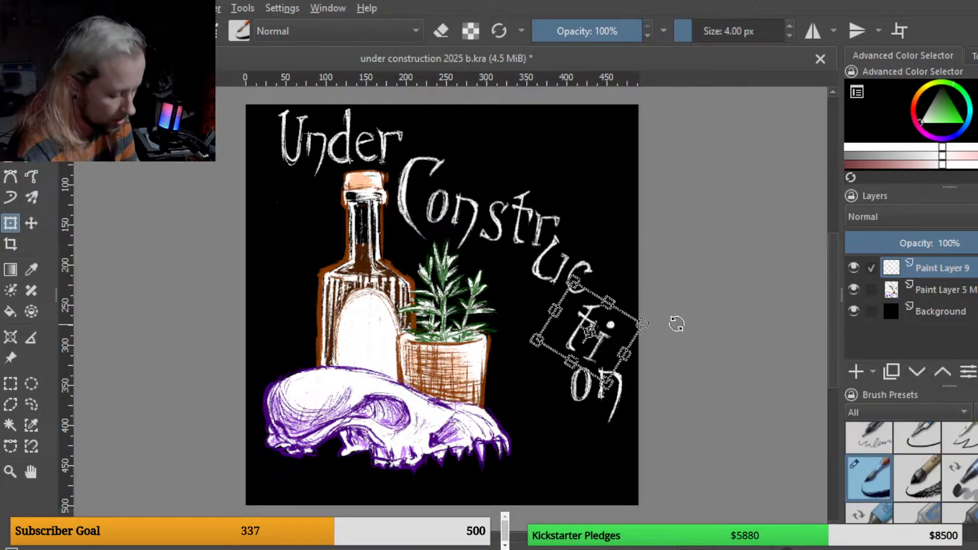
key(b)
key(ctrl+a)
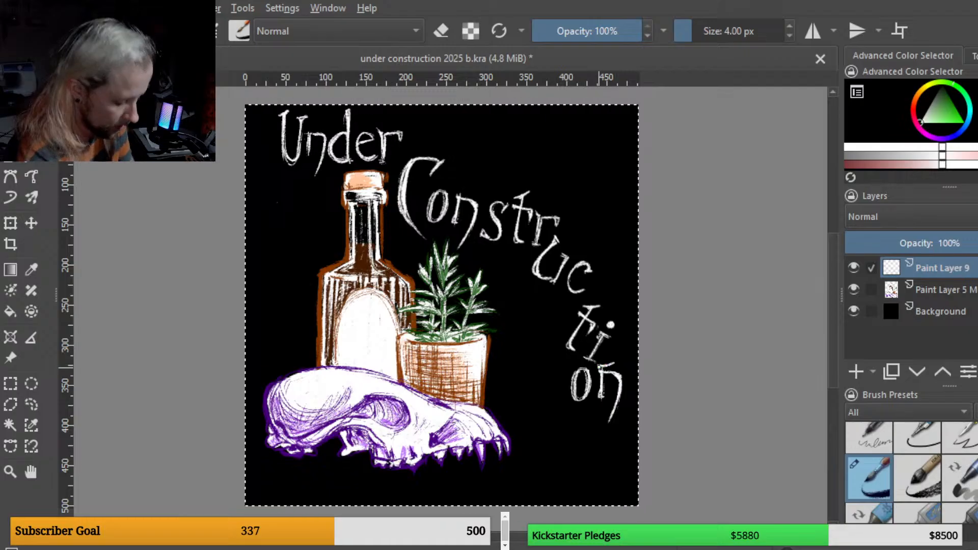
Step: Lasso "on" and move and rotate it down-left to finish the curving title
click(31, 405)
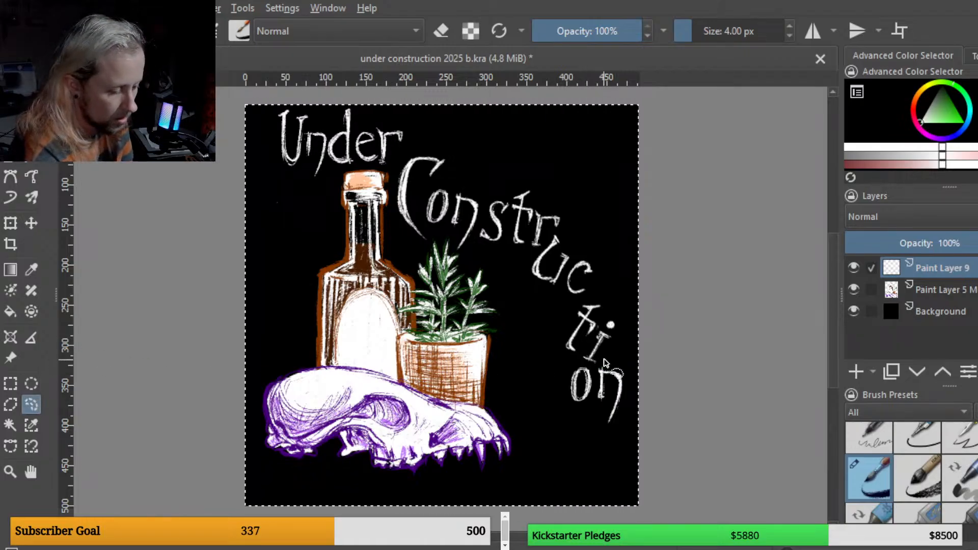
mouse_move(612, 360)
mouse_down()
mouse_move(574, 365)
mouse_move(569, 427)
mouse_move(613, 438)
mouse_move(635, 388)
mouse_move(613, 358)
mouse_up()
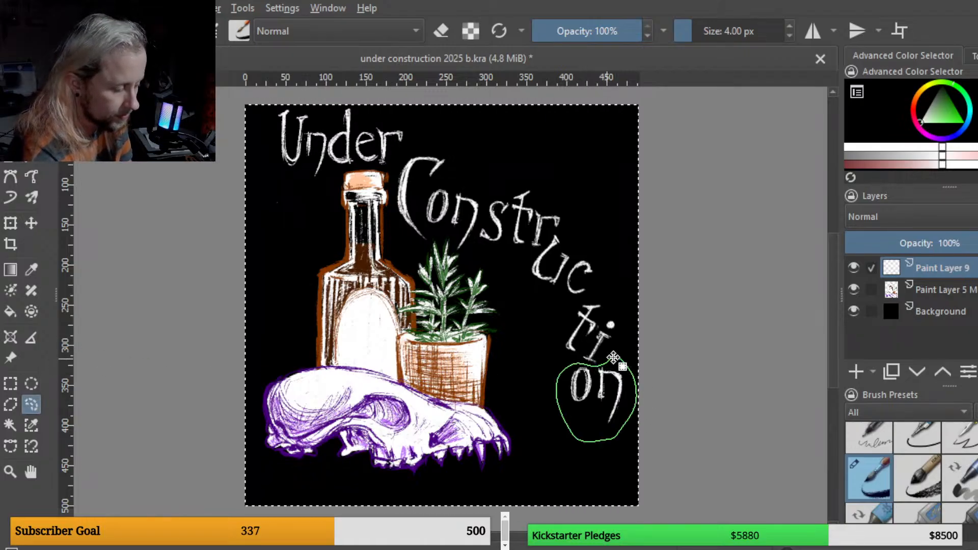
key(ctrl+t)
drag(615, 422, 618, 447)
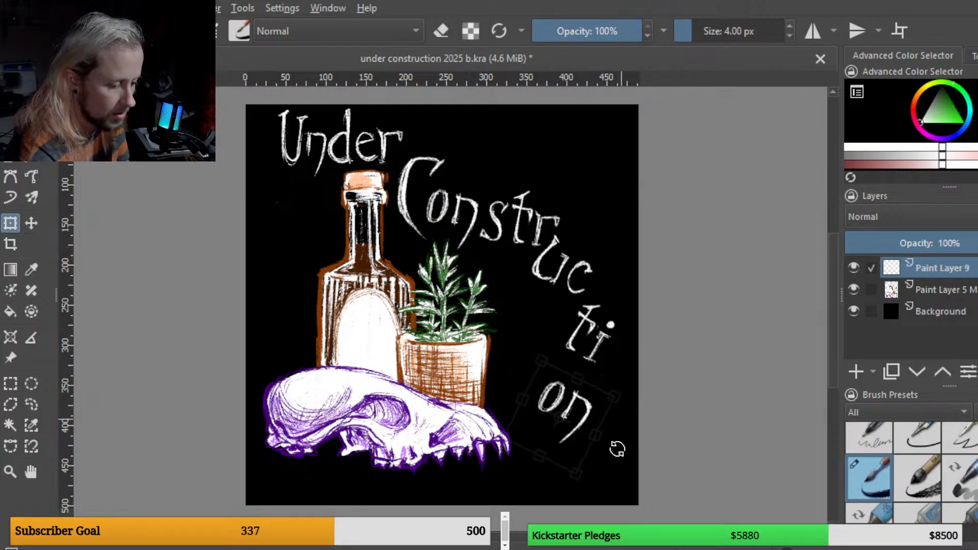
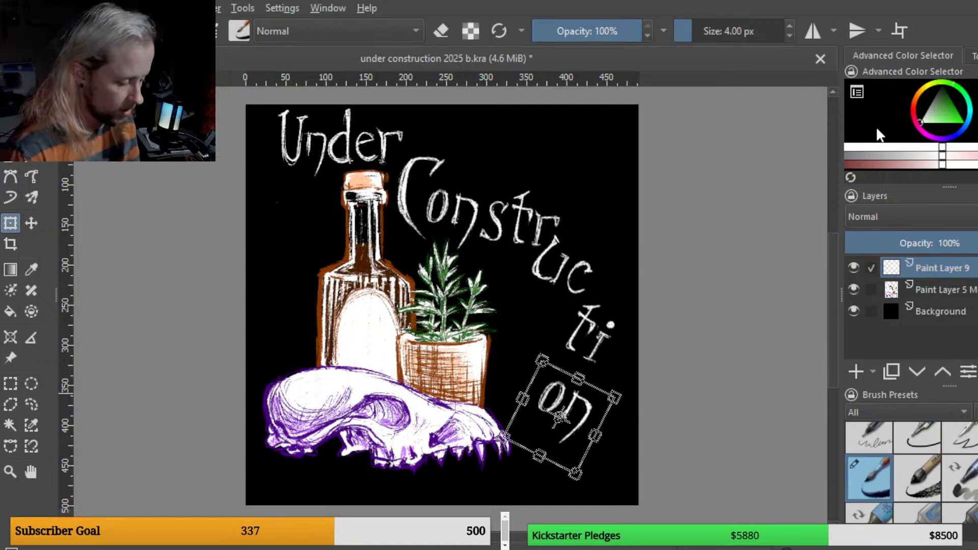
Step: Lasso the "on" and move it further down into the canvas's lower-right corner
key(b)
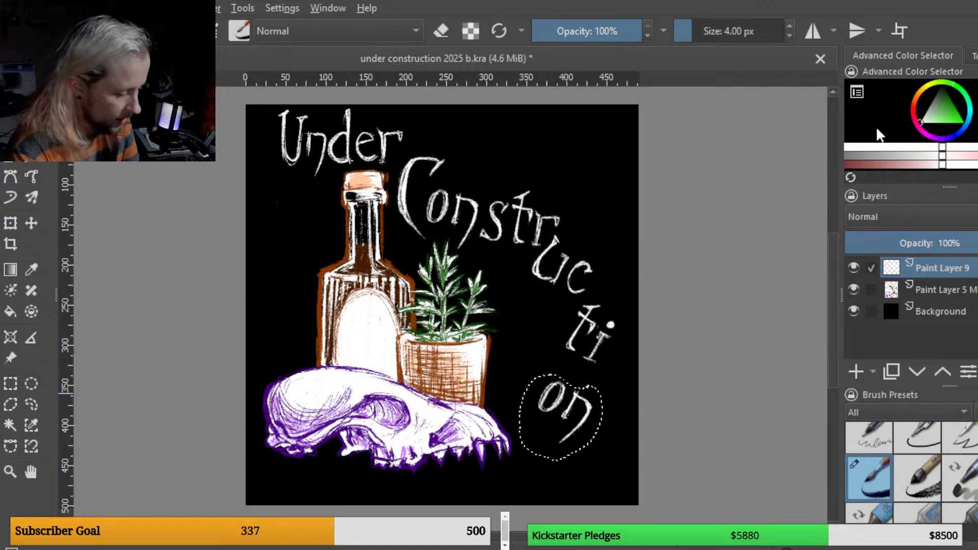
key(ctrl+a)
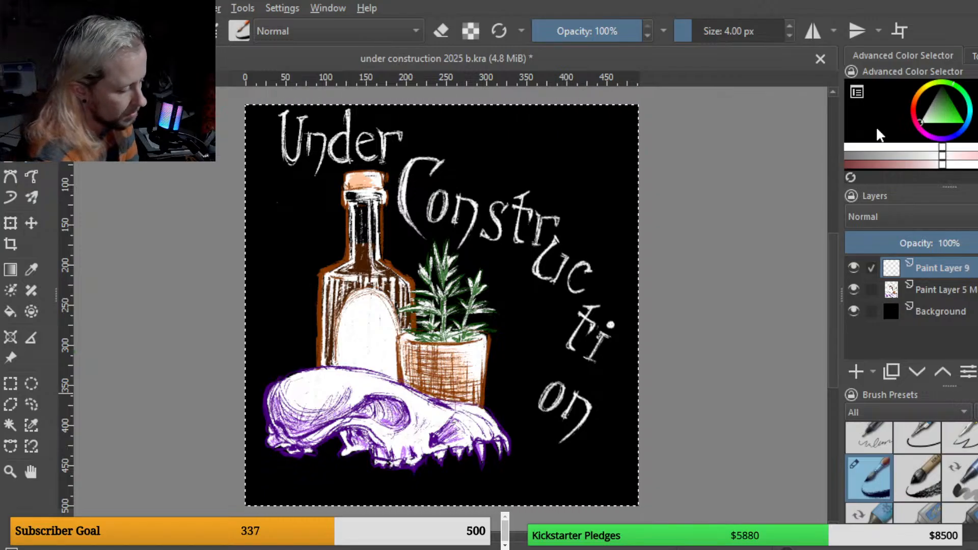
click(32, 404)
mouse_move(592, 449)
mouse_down()
mouse_move(604, 390)
mouse_move(549, 368)
mouse_move(531, 432)
mouse_move(599, 451)
mouse_move(626, 494)
mouse_up()
click(10, 223)
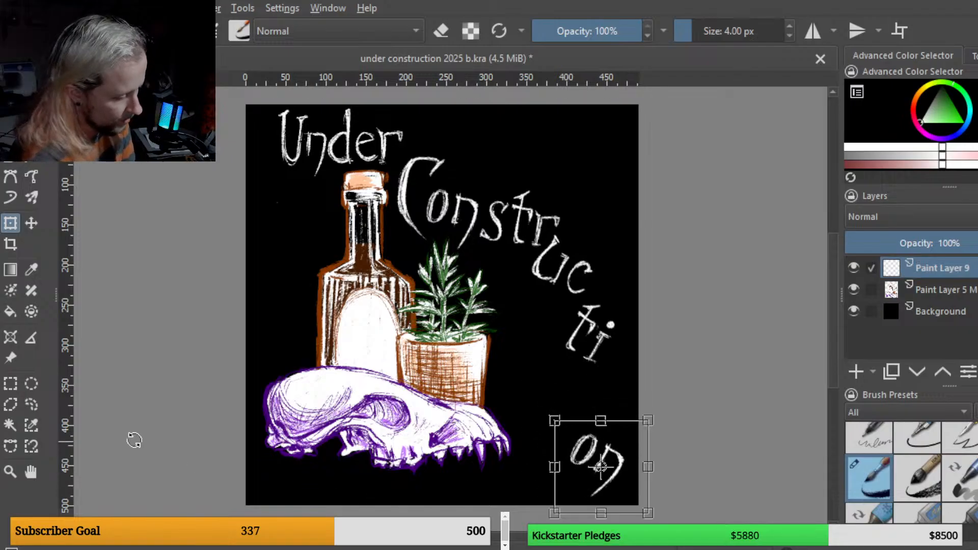
Step: Lasso the "o" and rotate it upright above the "n"
click(32, 404)
mouse_move(600, 441)
mouse_down()
mouse_move(581, 473)
mouse_move(572, 441)
mouse_move(594, 421)
mouse_up()
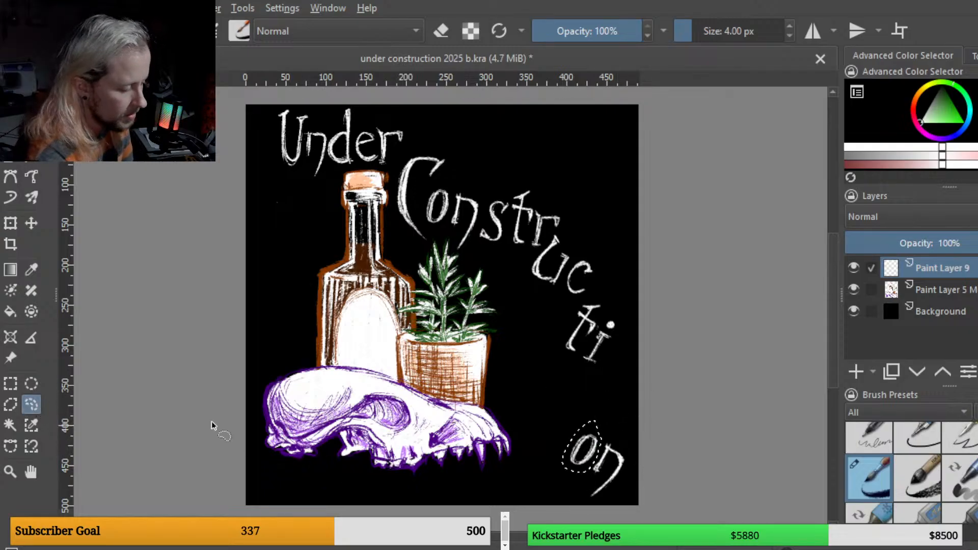
click(15, 222)
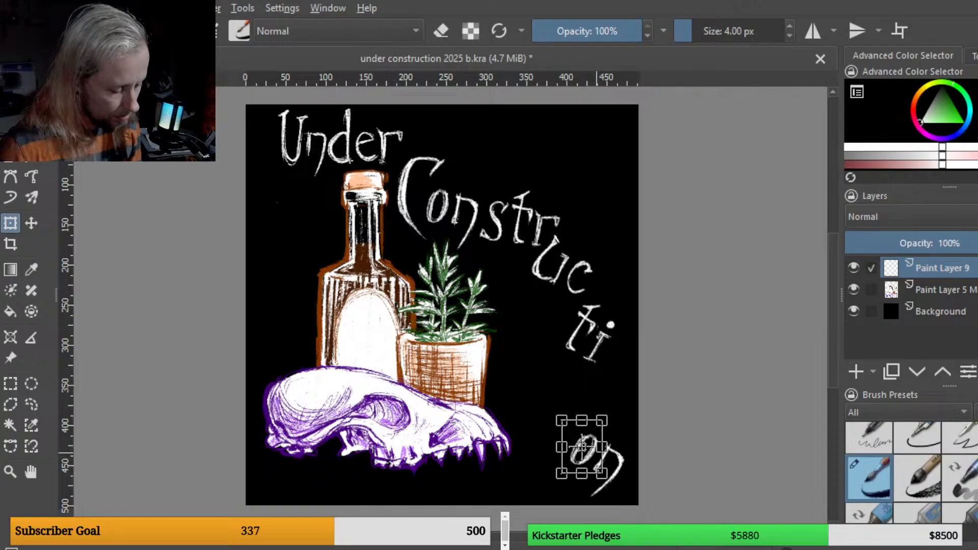
drag(582, 447, 603, 439)
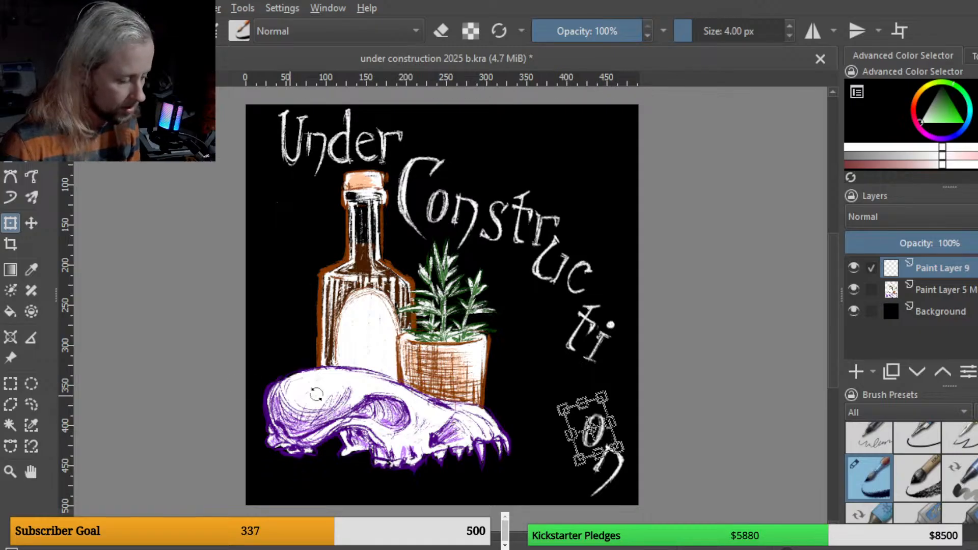
Step: Lasso the "i" and move it down to sit above the "o"
click(31, 404)
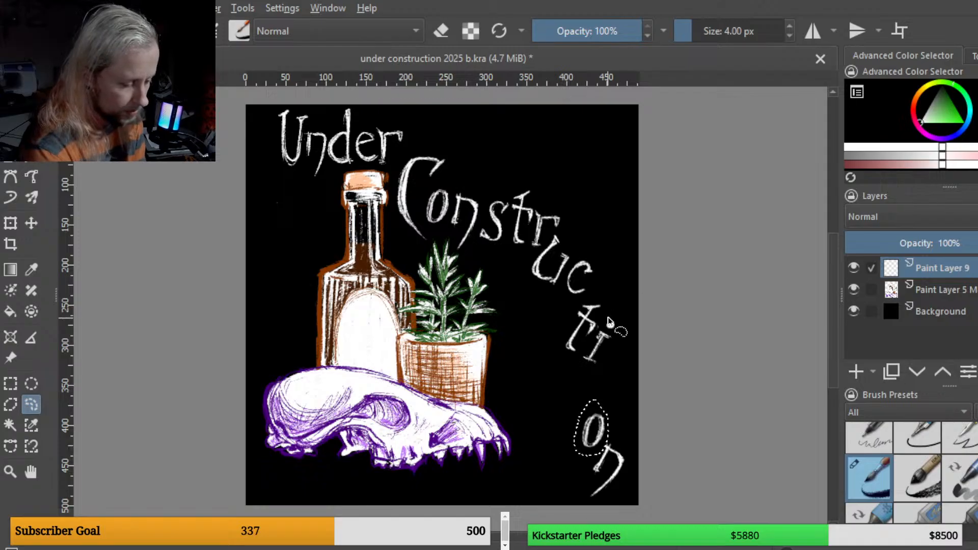
mouse_move(611, 317)
mouse_down()
mouse_move(582, 353)
mouse_move(590, 380)
mouse_move(619, 352)
mouse_move(622, 314)
mouse_move(599, 399)
mouse_move(631, 391)
mouse_up()
click(10, 223)
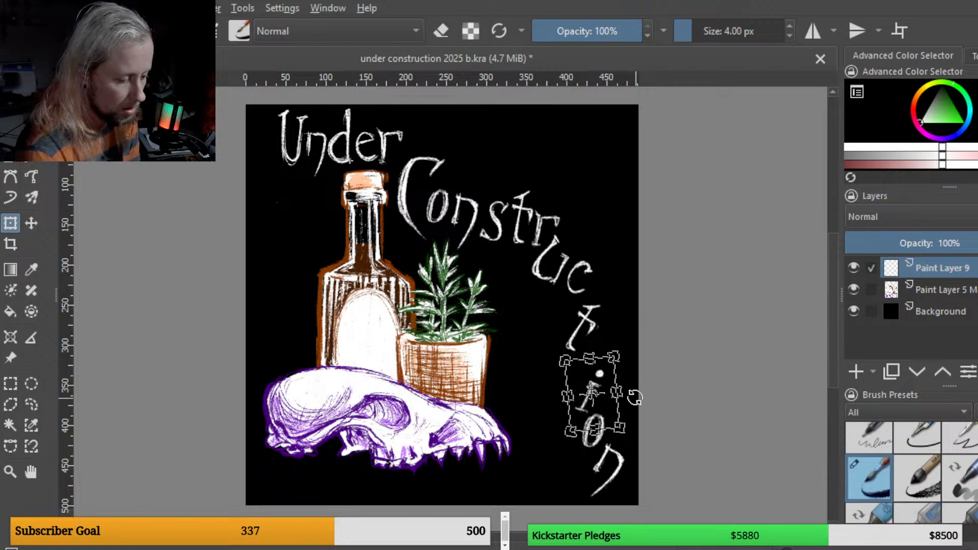
Step: Lasso the "t" and move it down above the "i"
click(31, 404)
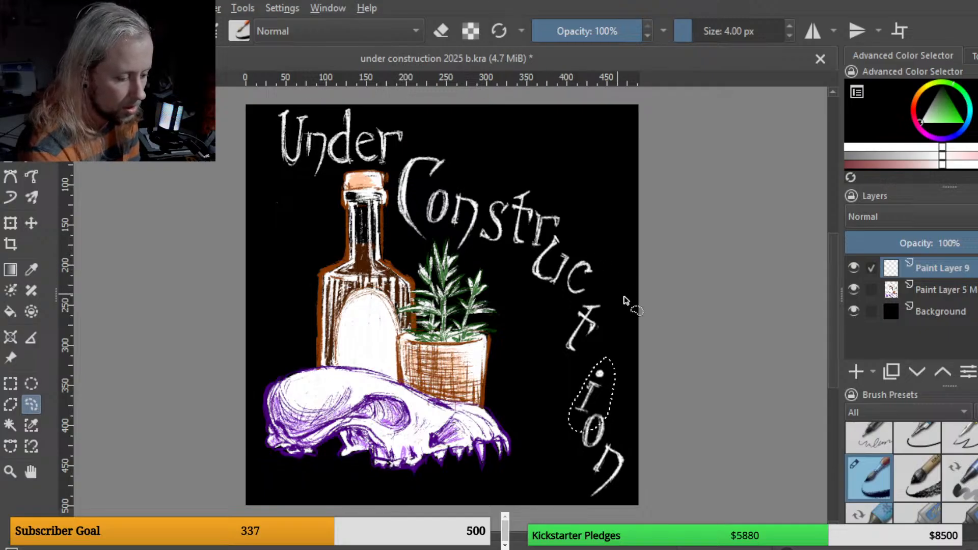
drag(592, 299, 590, 301)
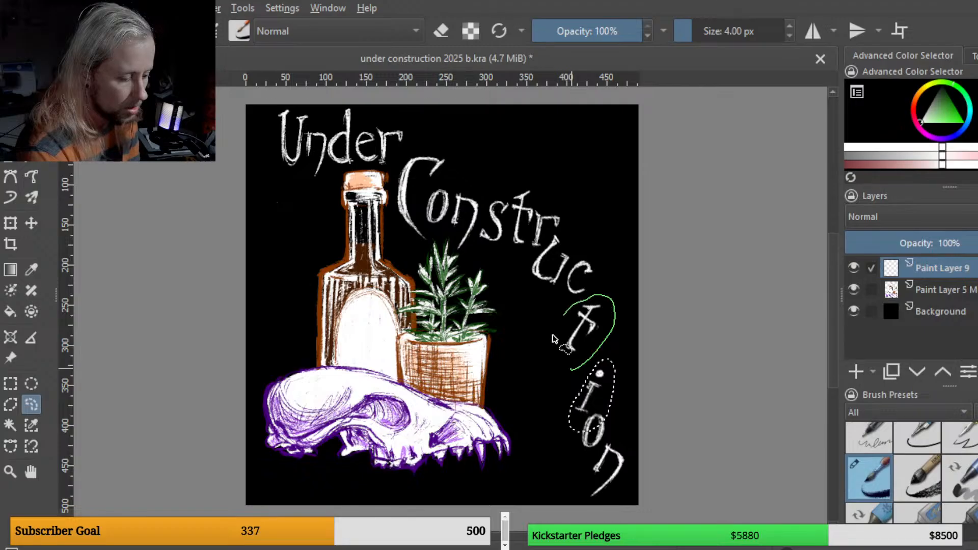
click(14, 220)
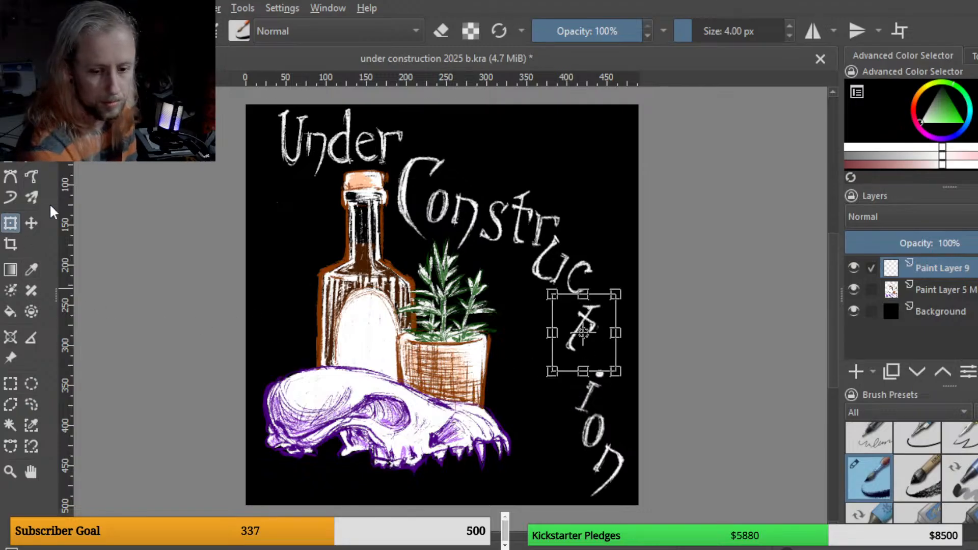
drag(604, 352, 605, 370)
Step: Lasso "uc" and shift it slightly right along the curve
click(31, 404)
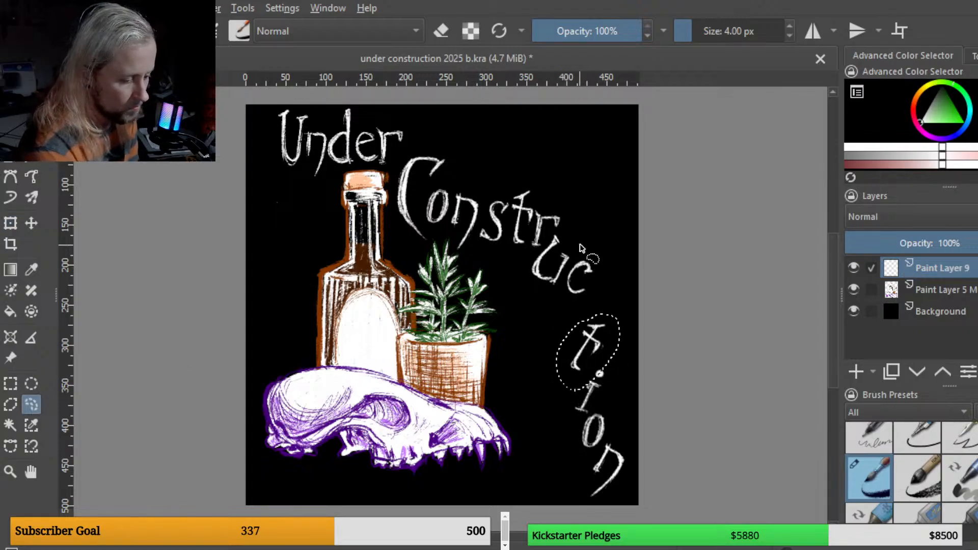
mouse_move(581, 244)
mouse_down()
mouse_move(559, 233)
mouse_move(532, 277)
mouse_move(561, 300)
mouse_move(578, 278)
mouse_move(574, 240)
mouse_move(582, 234)
mouse_up()
key(ctrl+t)
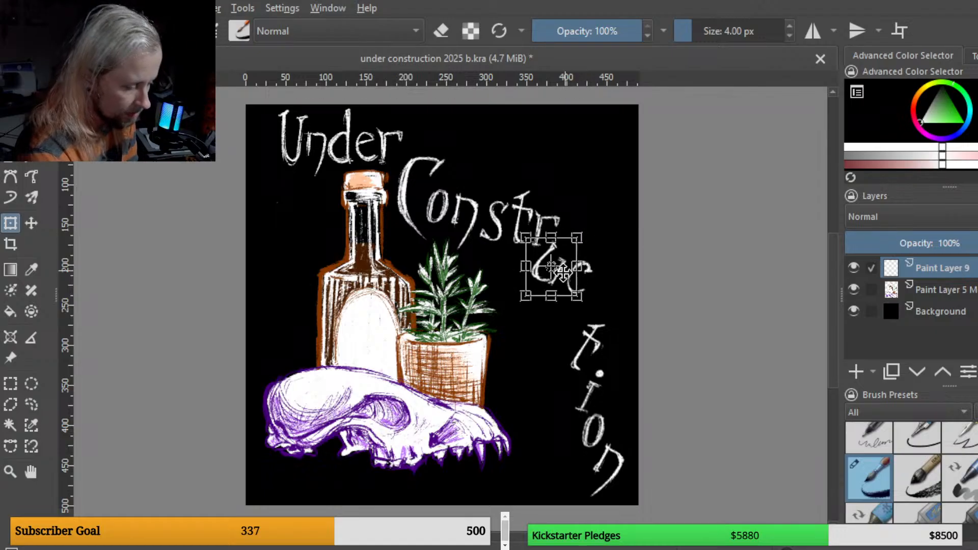
Step: Lasso the "c" and move and rotate it to continue the downward curve
click(31, 405)
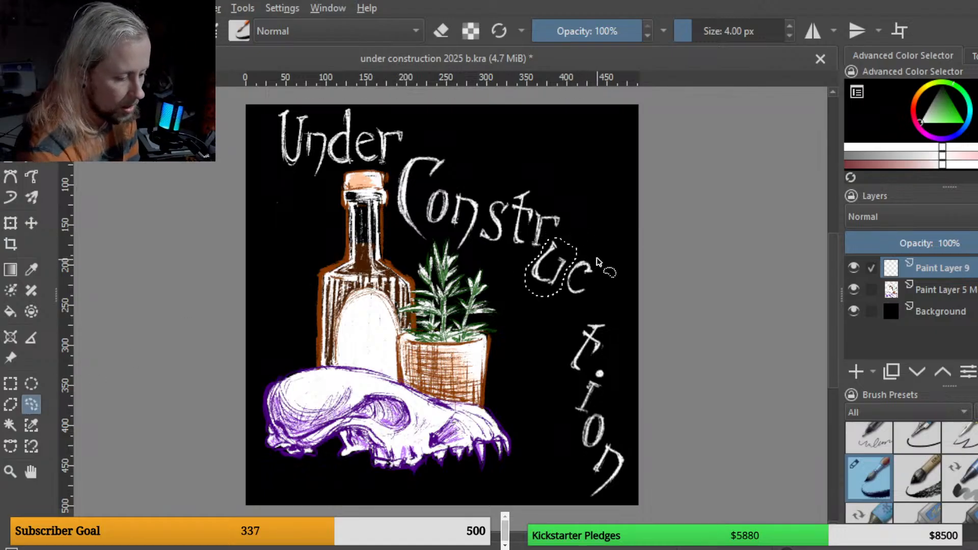
mouse_move(595, 257)
mouse_down()
mouse_move(569, 306)
mouse_move(594, 260)
mouse_move(620, 299)
mouse_up()
click(18, 219)
drag(590, 294, 583, 309)
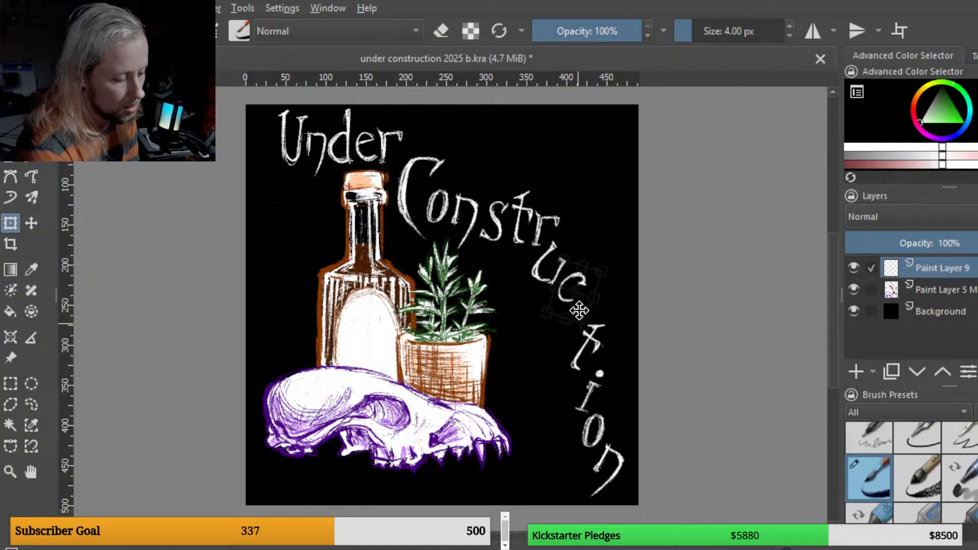
drag(576, 323, 573, 304)
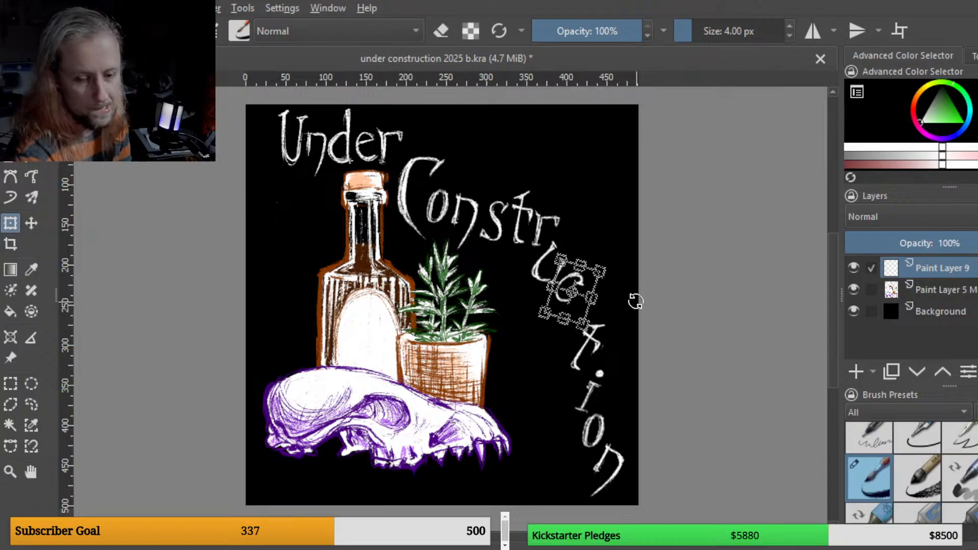
Step: Lasso "Constr", move it toward "Under" and rotate it to tilt downward, then apply the transform
click(35, 403)
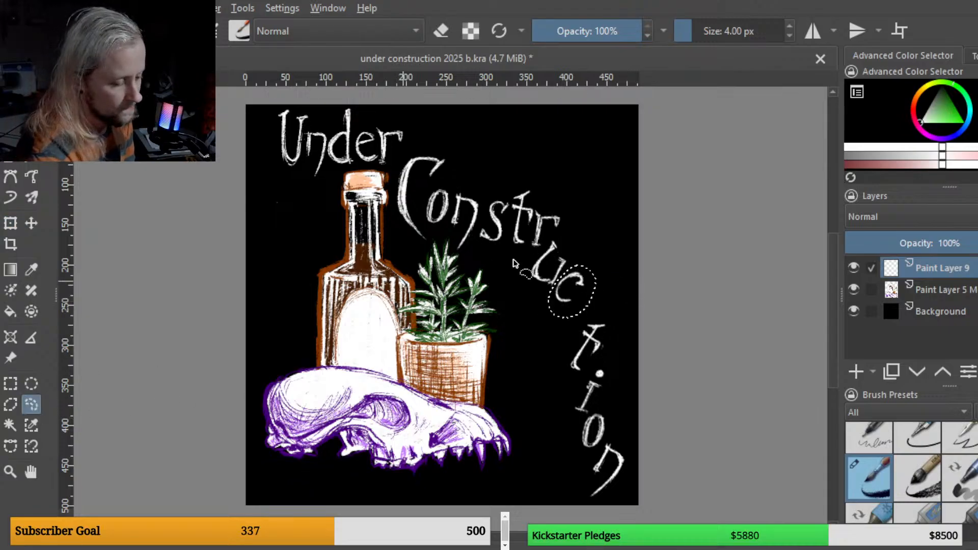
mouse_move(525, 254)
mouse_down()
mouse_move(570, 209)
mouse_move(543, 185)
mouse_move(473, 170)
mouse_move(439, 143)
mouse_move(411, 147)
mouse_move(393, 184)
mouse_move(396, 241)
mouse_move(484, 257)
mouse_up()
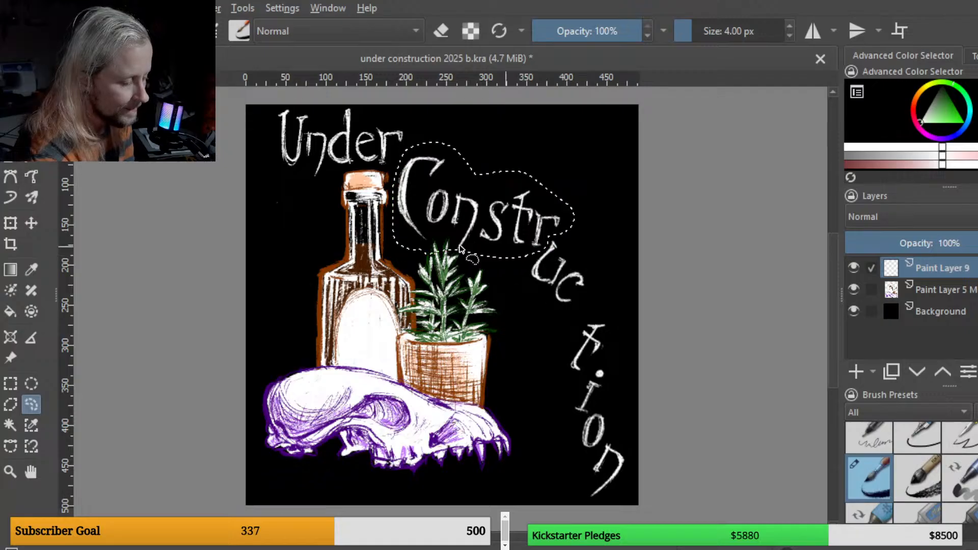
click(10, 221)
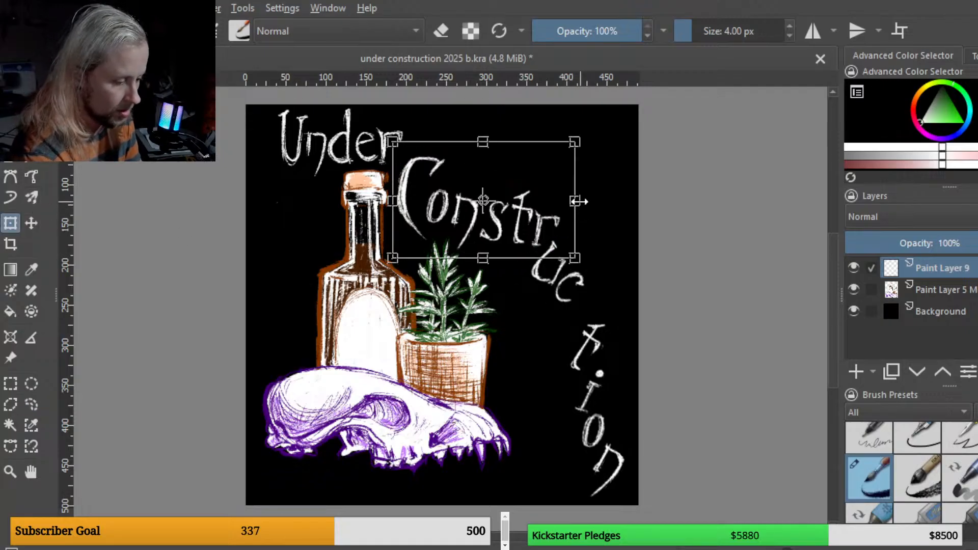
drag(575, 201, 583, 233)
drag(521, 233, 564, 230)
drag(517, 235, 512, 227)
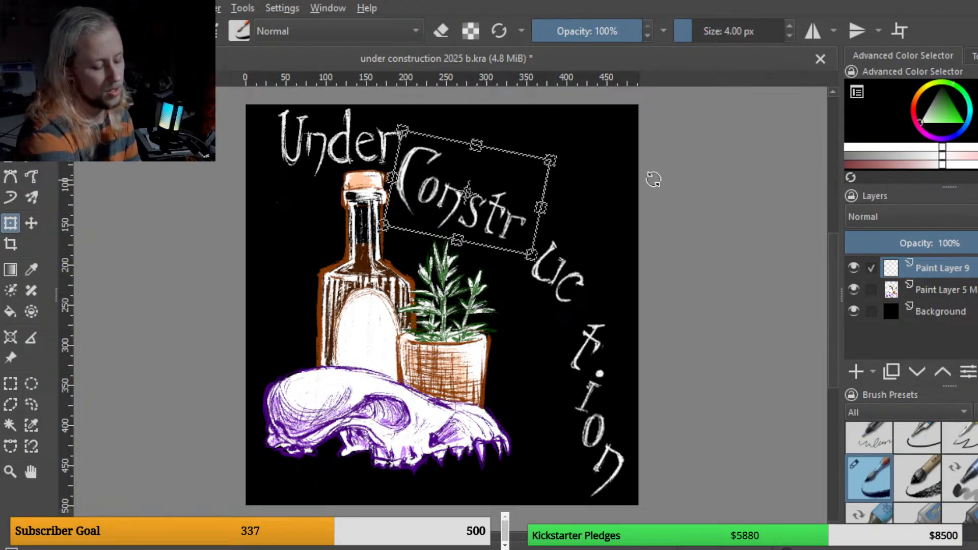
key(Return)
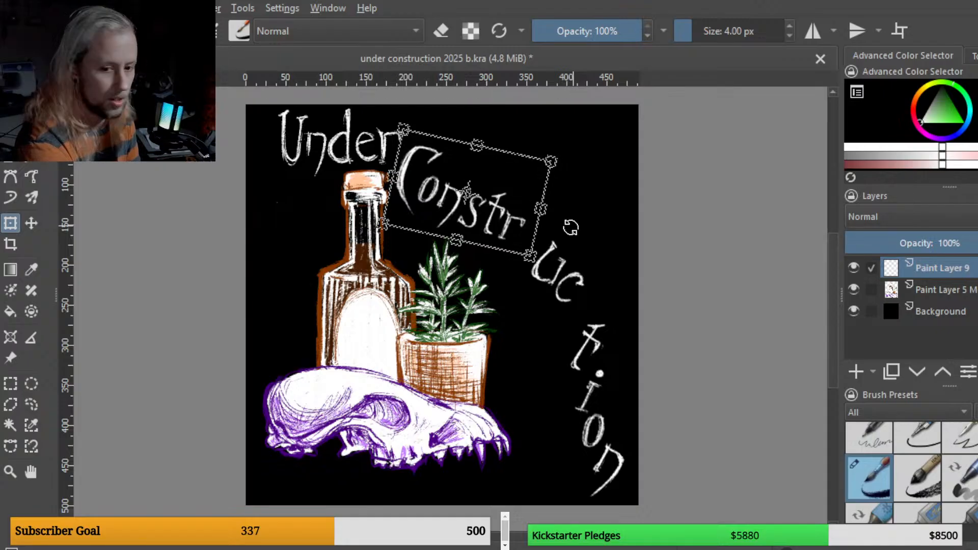
Step: Lasso "uc" and move it up-left to close the gap after "Constr"
key(b)
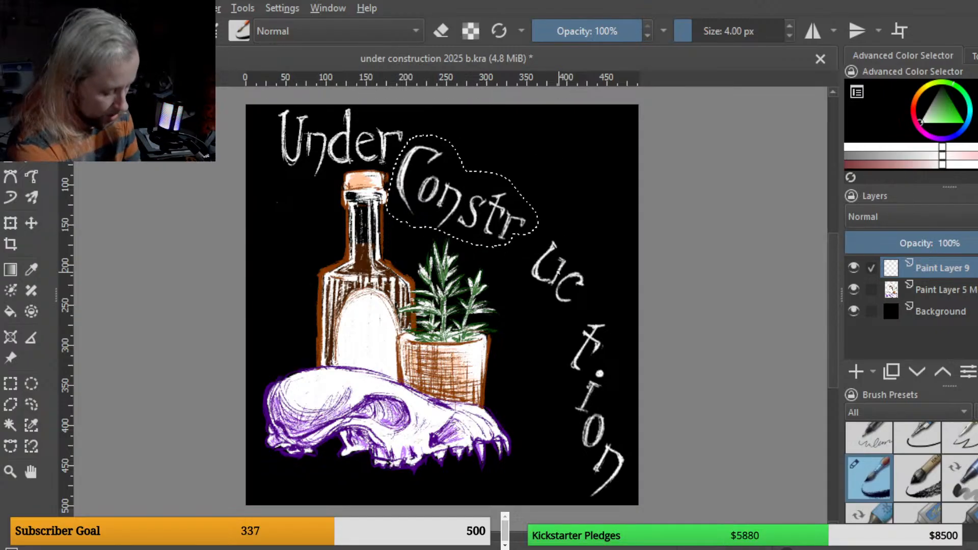
key(ctrl+a)
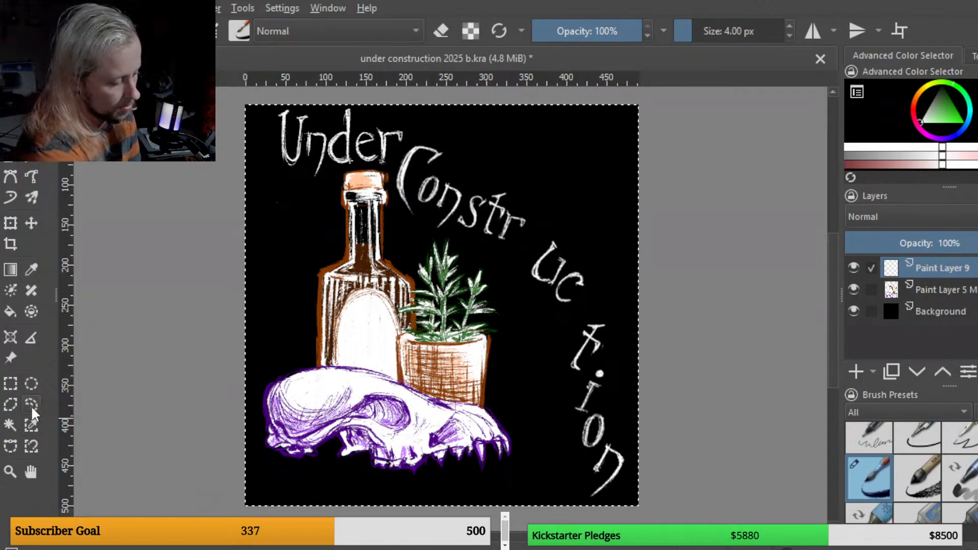
click(31, 405)
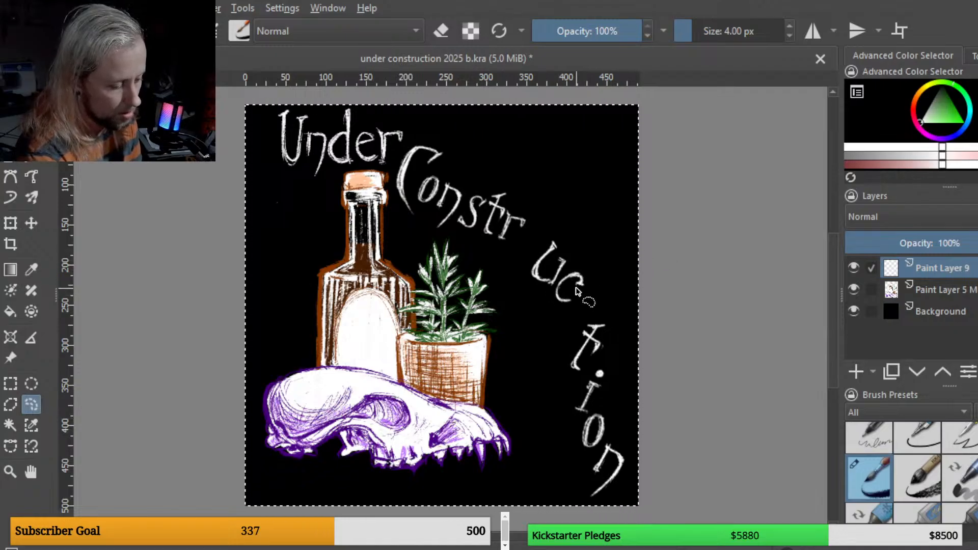
mouse_move(556, 310)
mouse_down()
mouse_move(544, 236)
mouse_move(540, 301)
mouse_up()
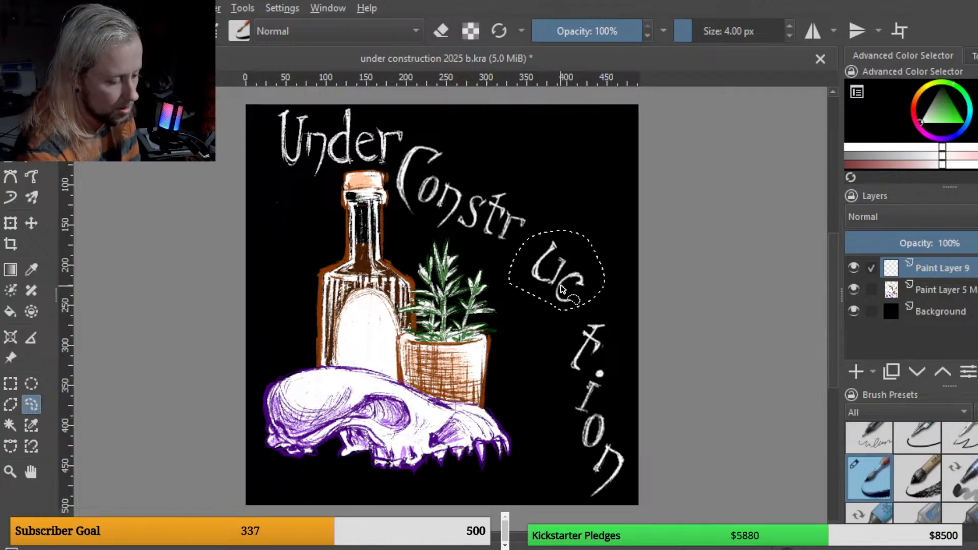
click(19, 225)
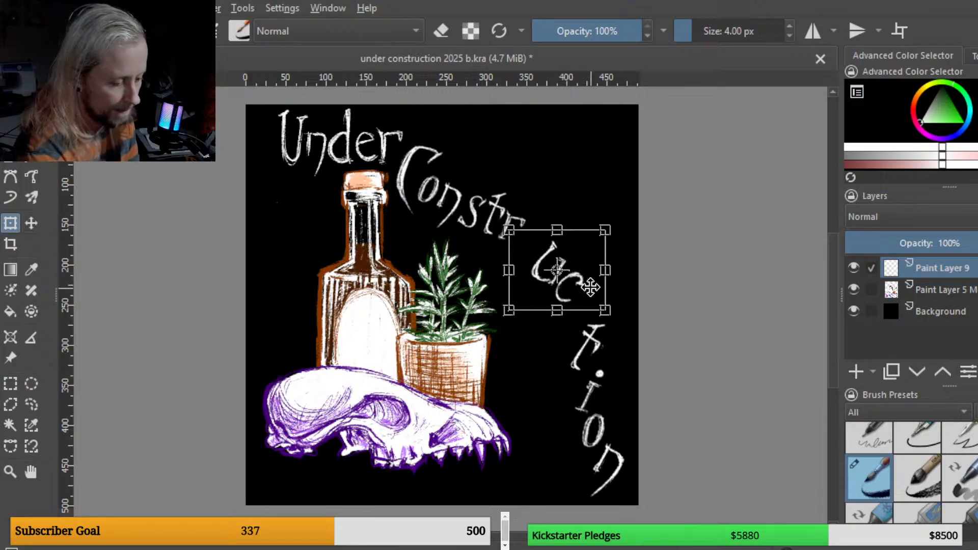
drag(590, 288, 571, 274)
Step: Lasso the "t" and move it up-left to follow "uc" along the curve
click(31, 404)
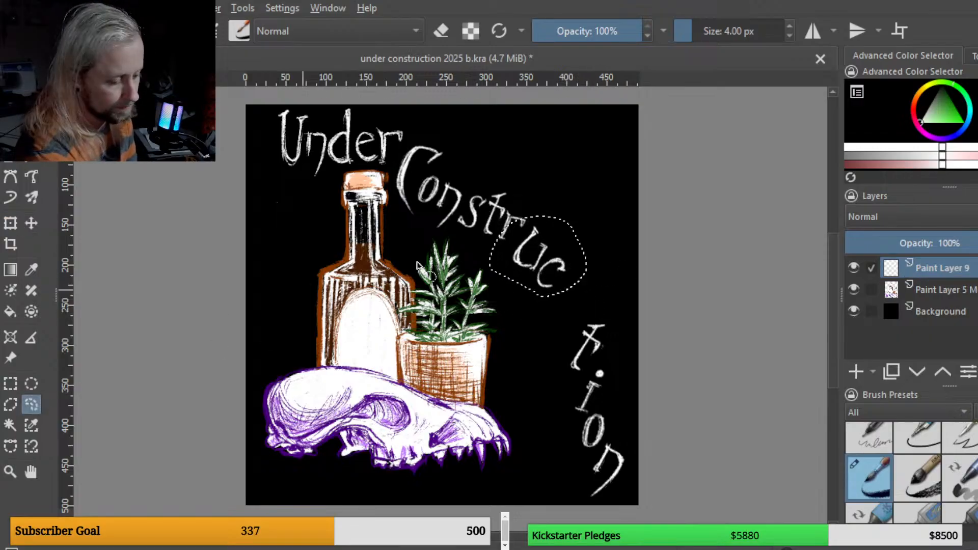
mouse_move(610, 311)
mouse_down()
mouse_move(552, 353)
mouse_move(568, 386)
mouse_move(598, 360)
mouse_move(609, 315)
mouse_up()
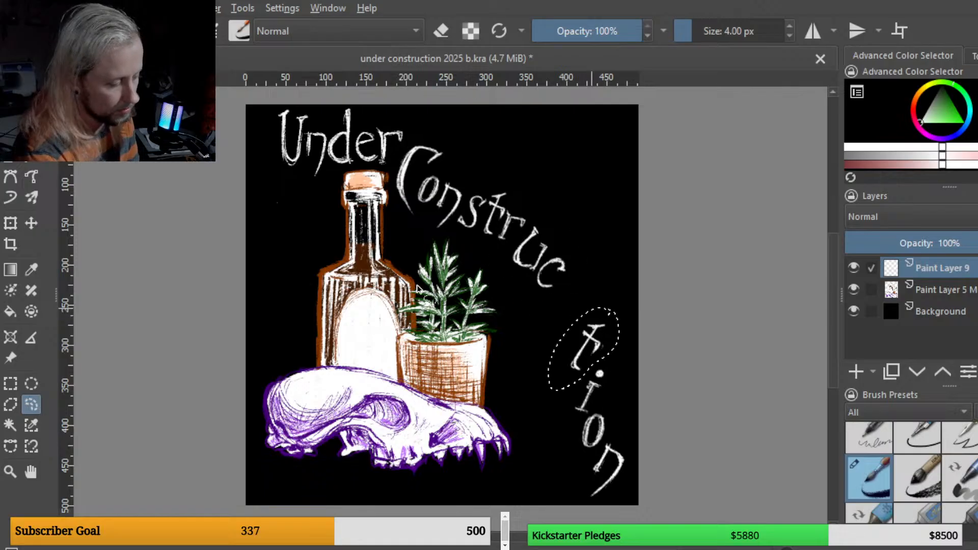
click(11, 222)
drag(605, 358, 580, 331)
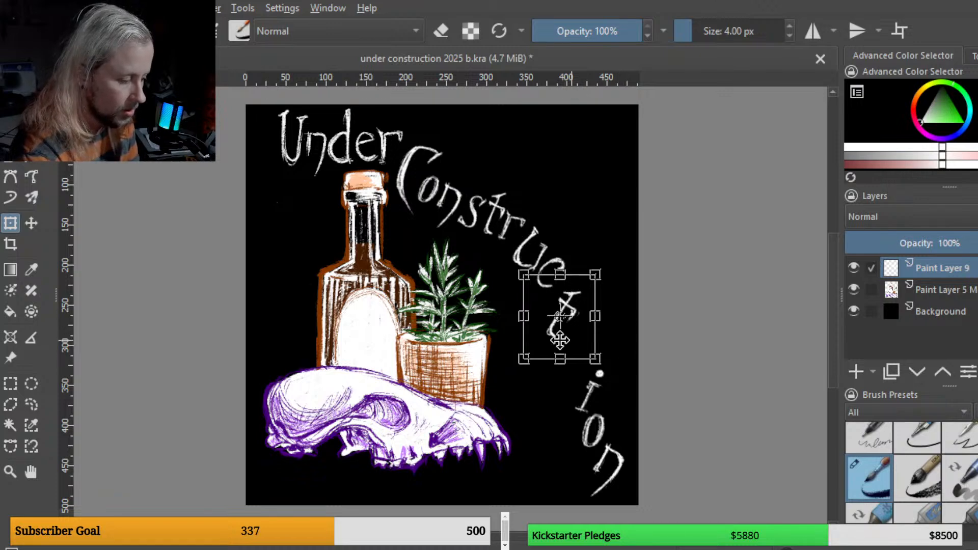
Step: Lasso the "i" and move it up to follow the "t"
click(34, 405)
mouse_move(604, 361)
mouse_down()
mouse_move(561, 408)
mouse_move(586, 433)
mouse_move(612, 367)
mouse_move(602, 355)
mouse_up()
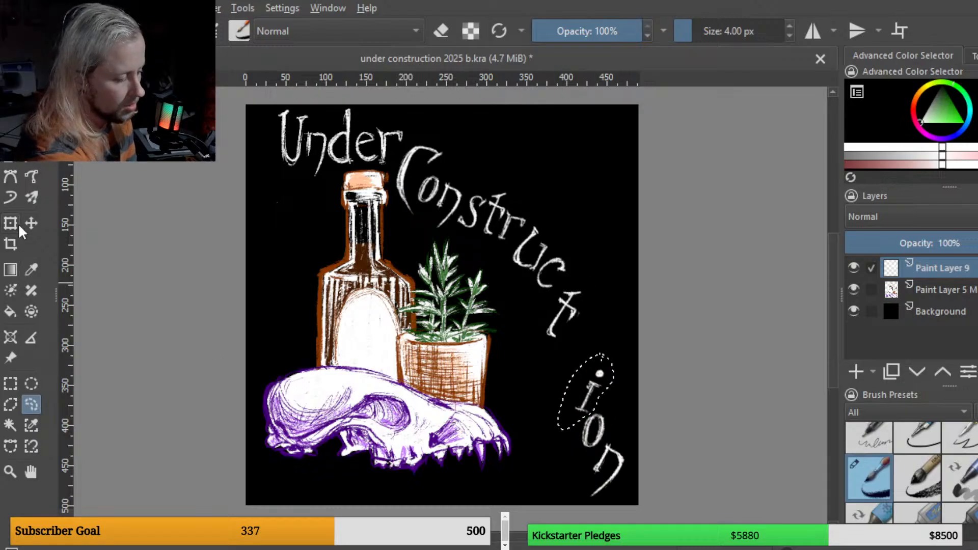
key(ctrl+t)
mouse_move(601, 405)
mouse_down()
mouse_move(580, 367)
mouse_move(601, 401)
mouse_up()
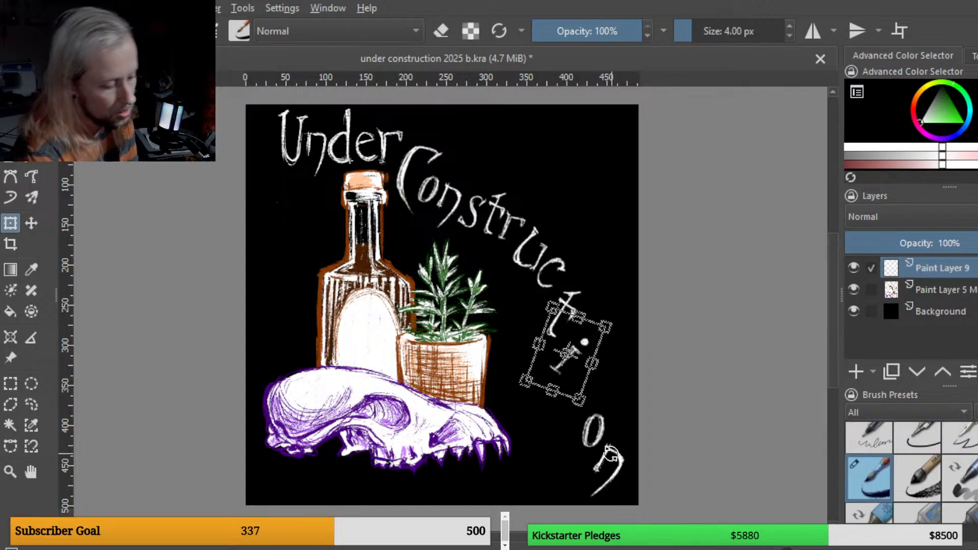
Step: Lasso the "o", move it up after the "i" and apply the transform
click(31, 405)
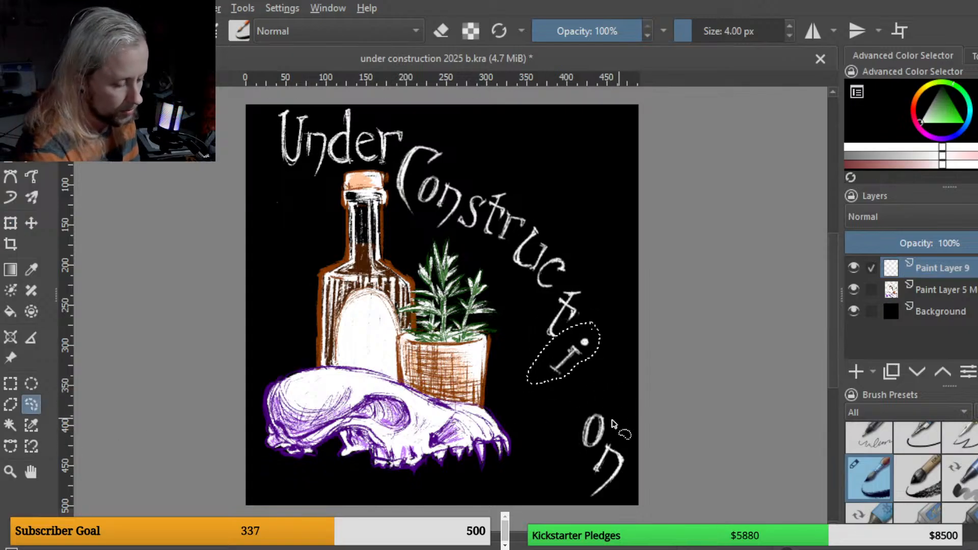
mouse_move(608, 400)
mouse_down()
mouse_move(560, 444)
mouse_move(594, 461)
mouse_move(610, 447)
mouse_move(619, 456)
mouse_move(598, 411)
mouse_up()
click(11, 223)
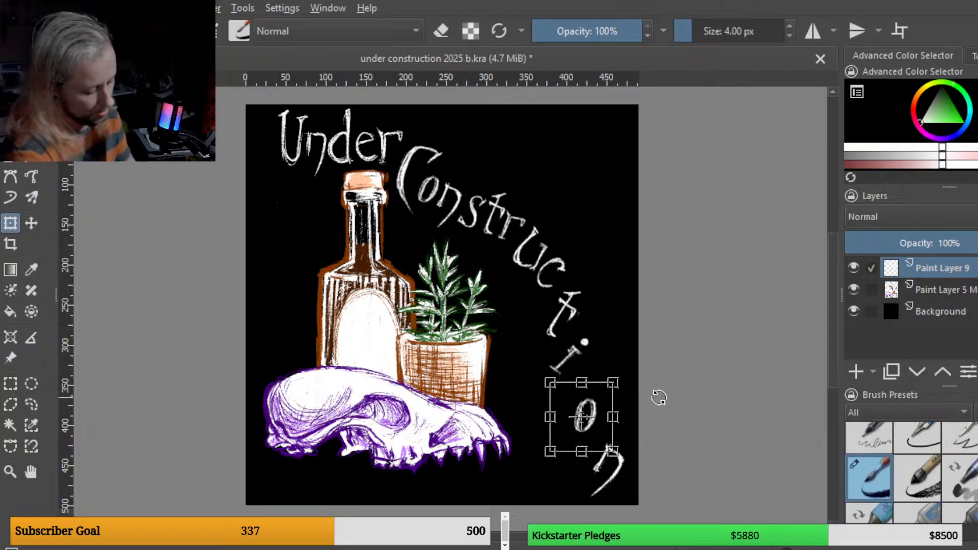
key(Return)
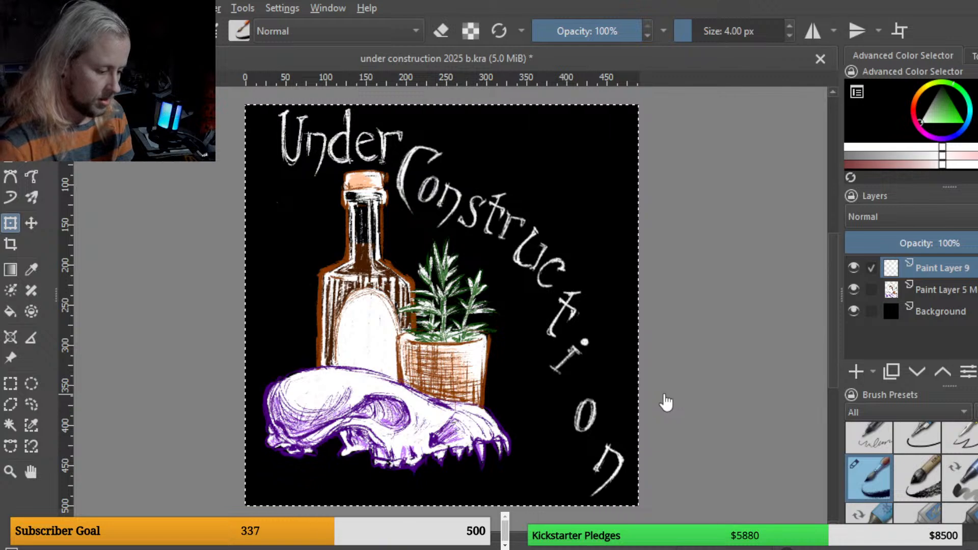
Step: Select the "o" with the freehand selection tool, rotate it slightly and apply the transform
click(604, 403)
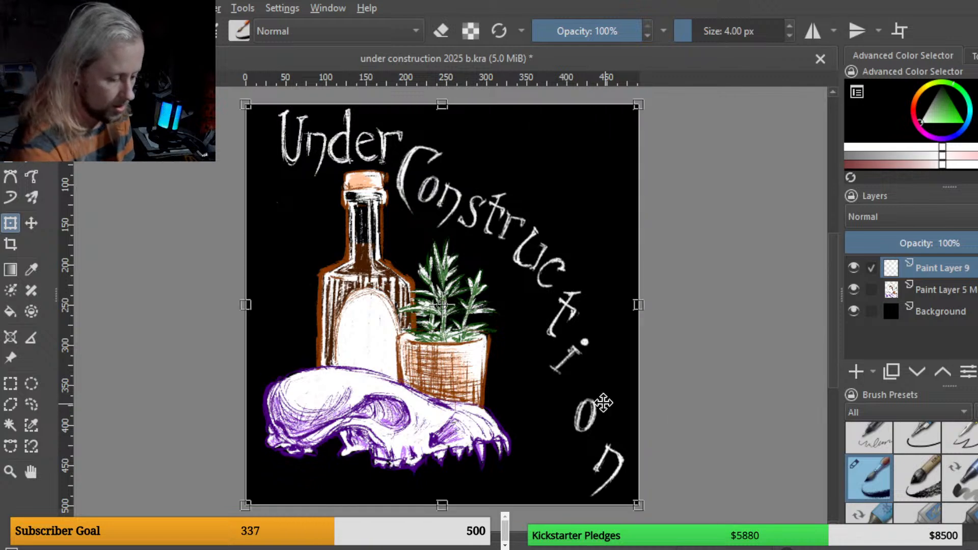
click(31, 405)
mouse_move(614, 400)
mouse_down()
mouse_move(566, 459)
mouse_move(607, 399)
mouse_move(604, 435)
mouse_move(605, 408)
mouse_up()
click(11, 223)
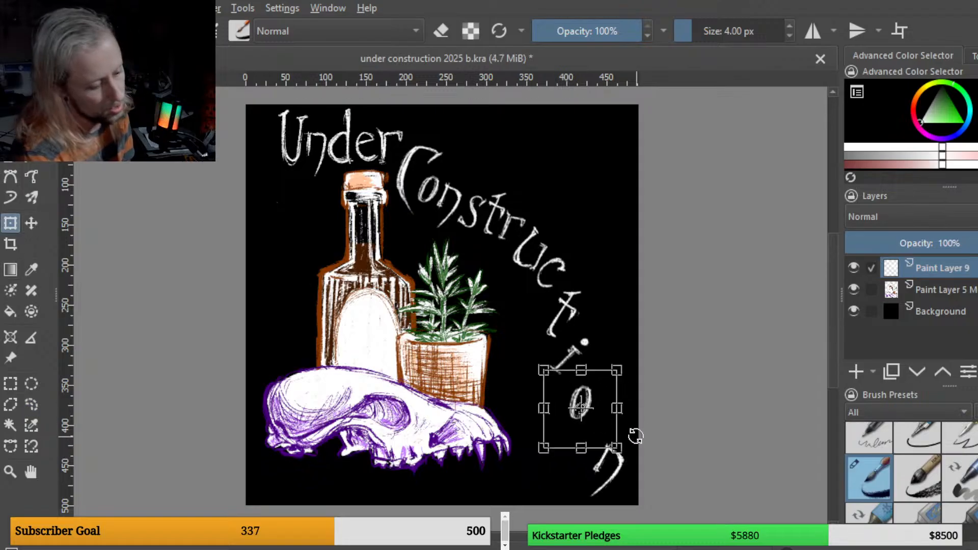
key(Return)
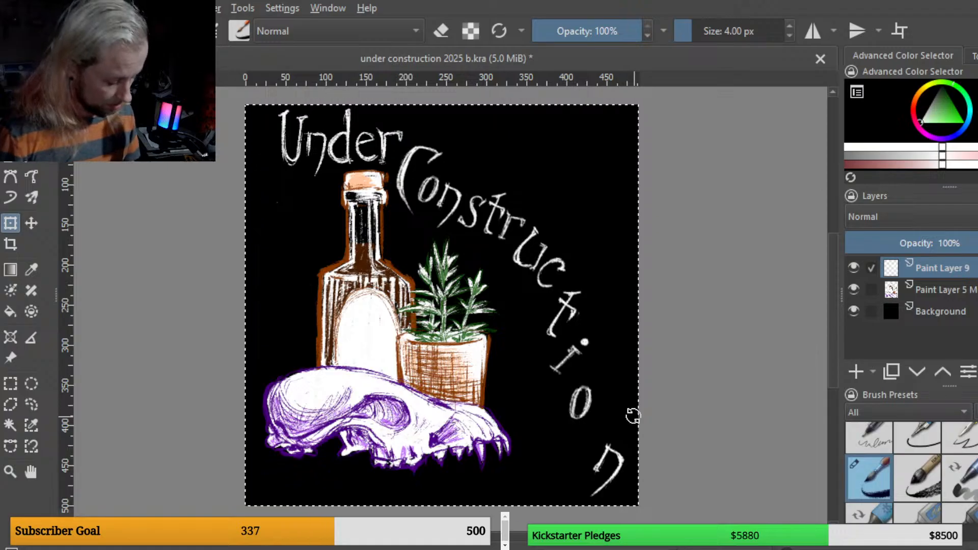
Step: Save the file and toggle the background layer's visibility off and back on to check the lettering
key(ctrl+s)
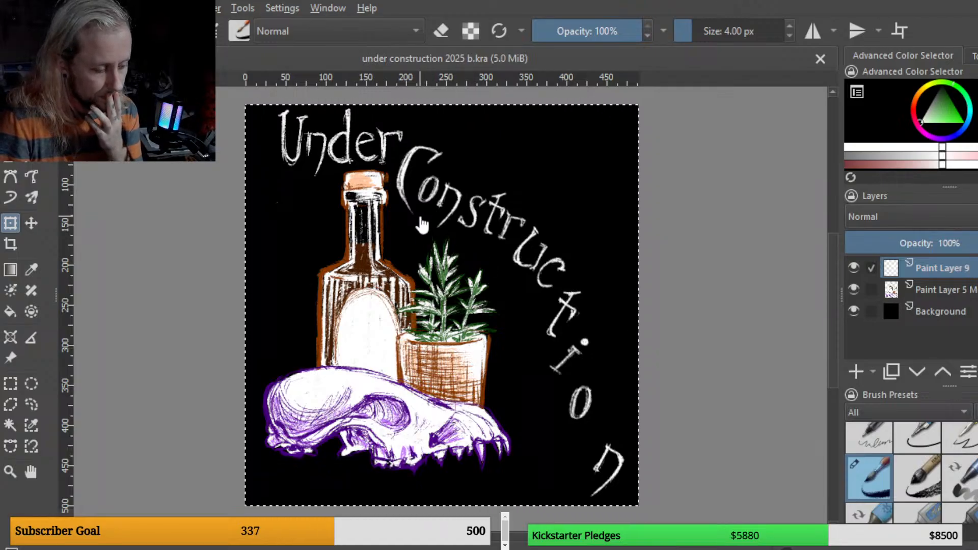
click(853, 311)
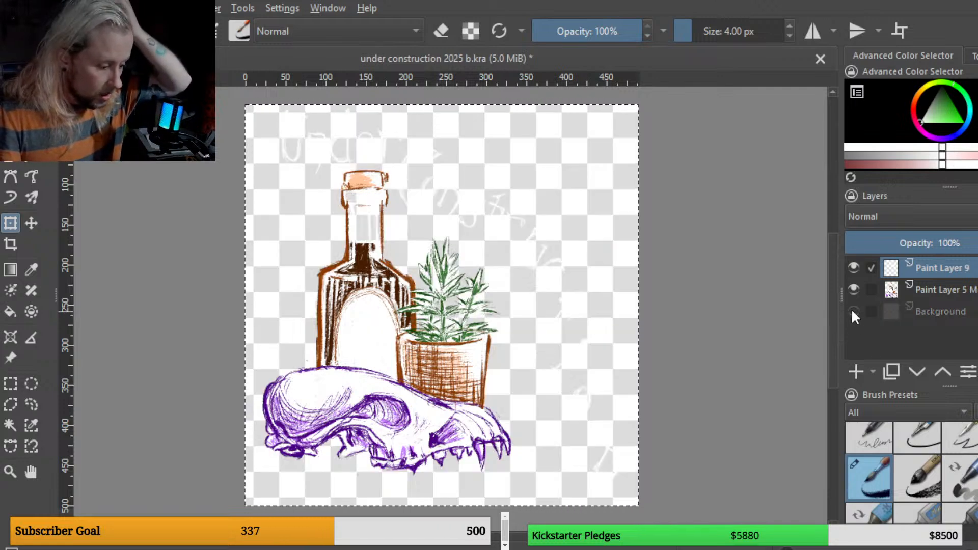
click(854, 310)
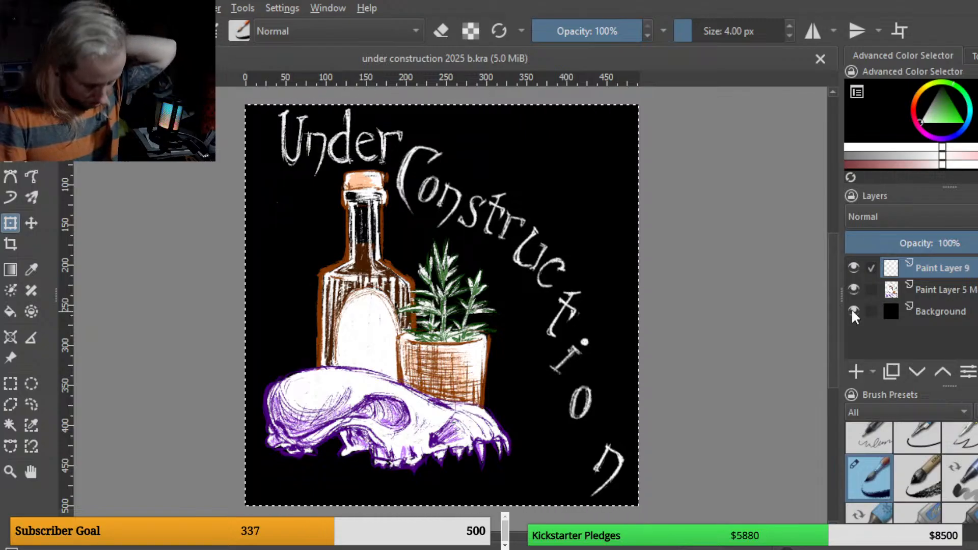
Step: In the under construction 2025.kra document, hide the lettering layer Paint Layer 9
scroll(718, 296, down, 2)
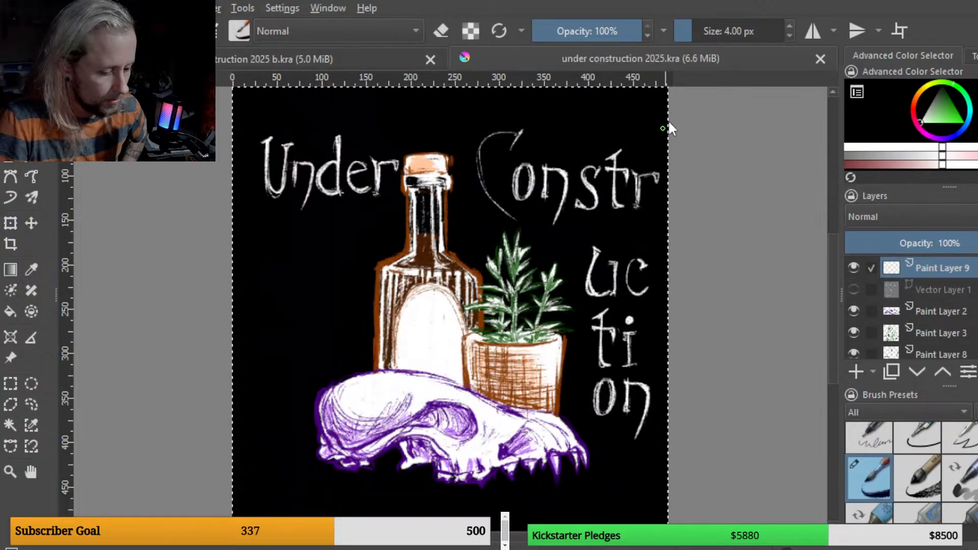
click(853, 266)
scroll(669, 255, down, 3)
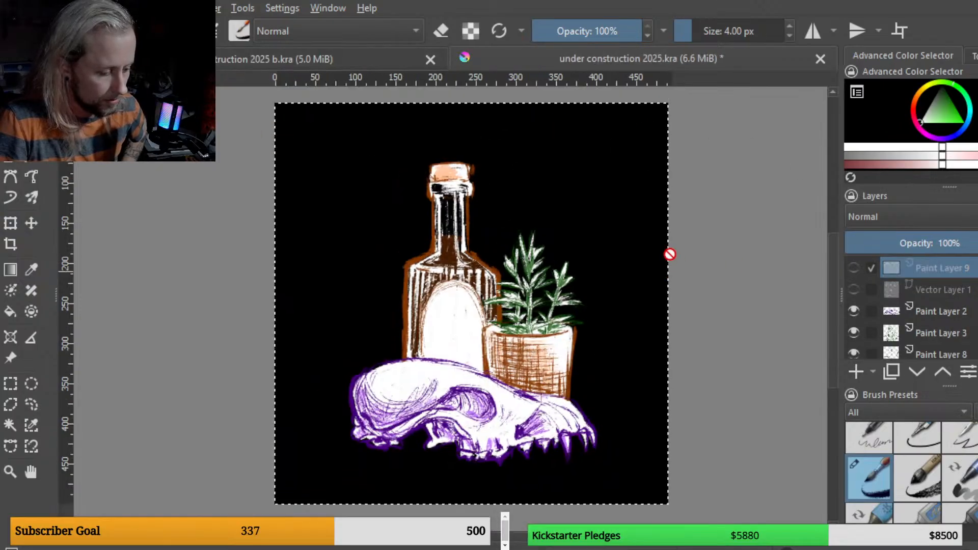
Step: Crop the canvas to a narrower portrait format, trimming both sides and the bottom edge
click(10, 244)
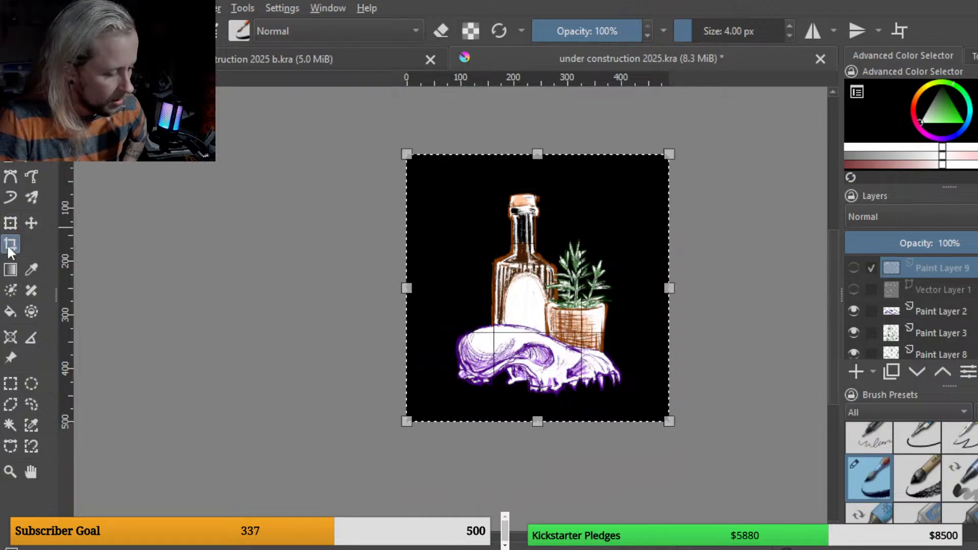
drag(405, 288, 448, 286)
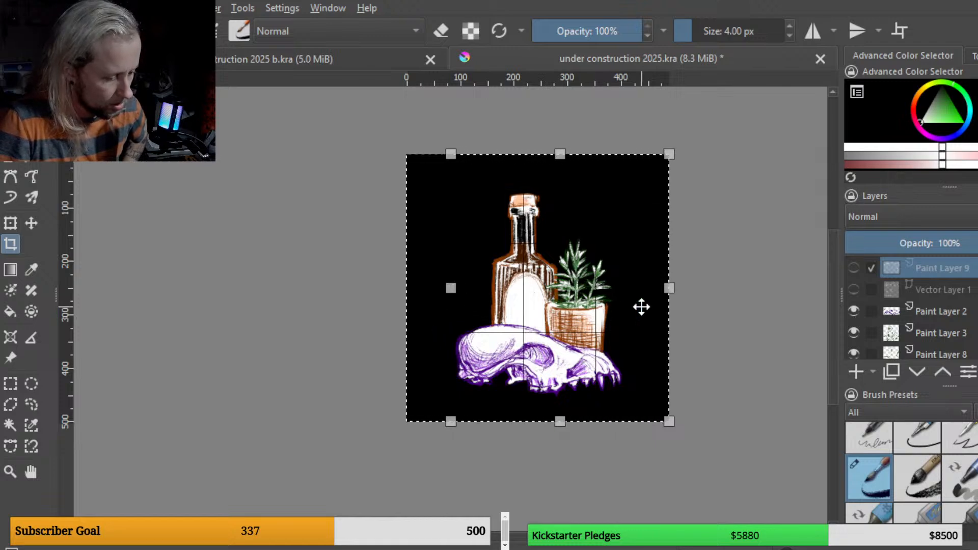
drag(671, 287, 627, 287)
scroll(596, 281, up, 2)
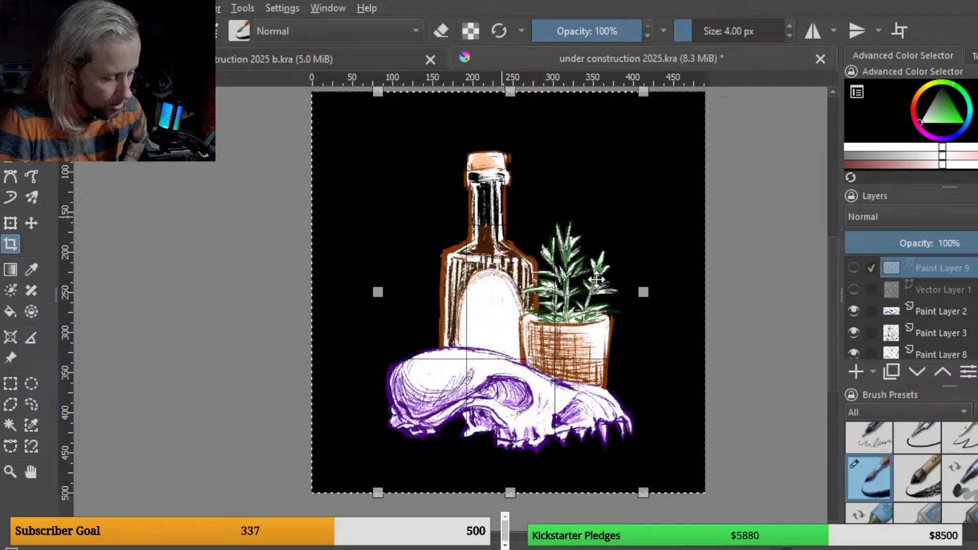
double_click(539, 349)
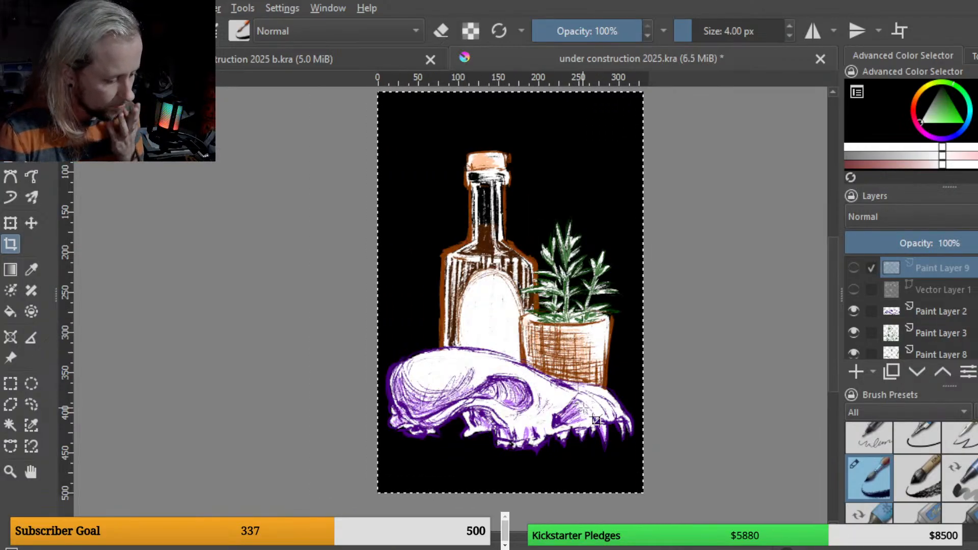
key(ctrl+z)
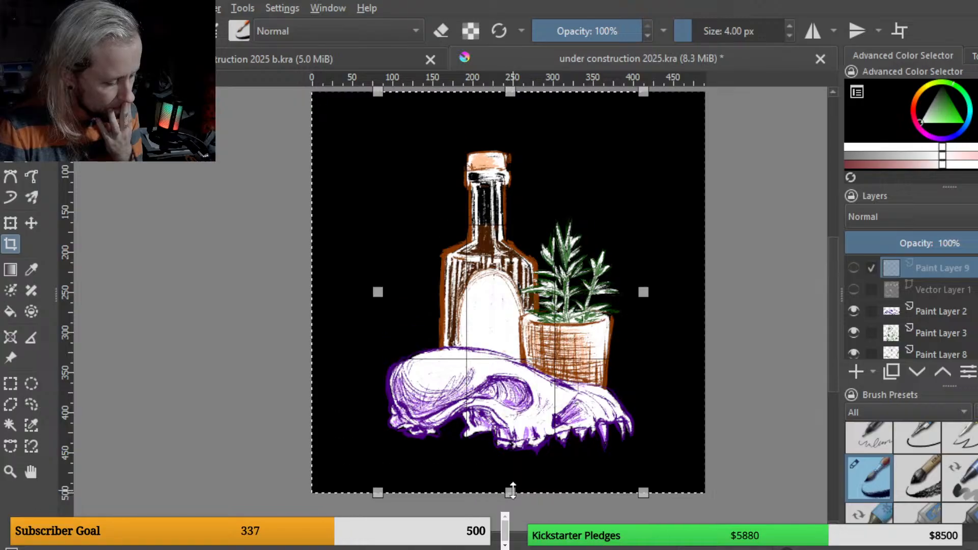
drag(510, 492, 513, 459)
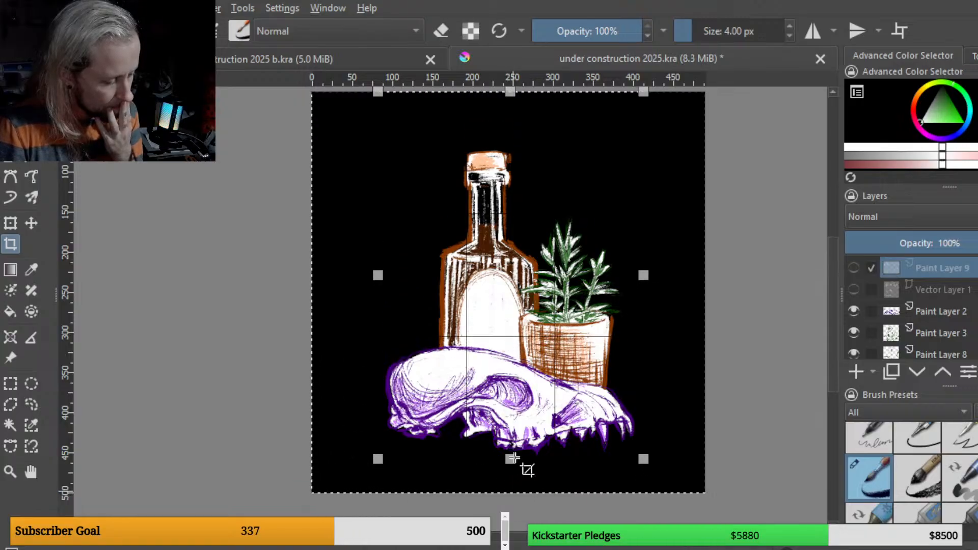
key(Return)
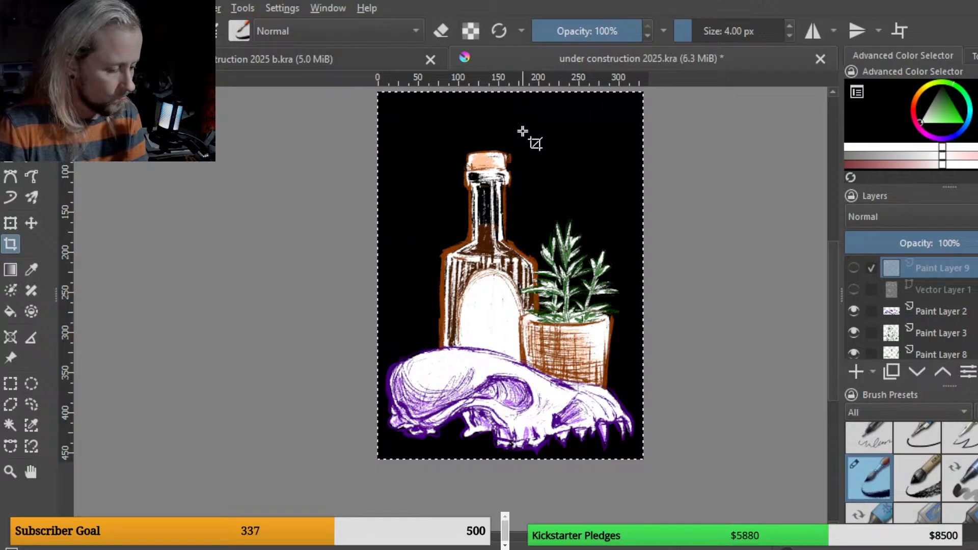
Step: Save the cropped document and close its tab
scroll(553, 204, down, 1)
scroll(553, 205, up, 1)
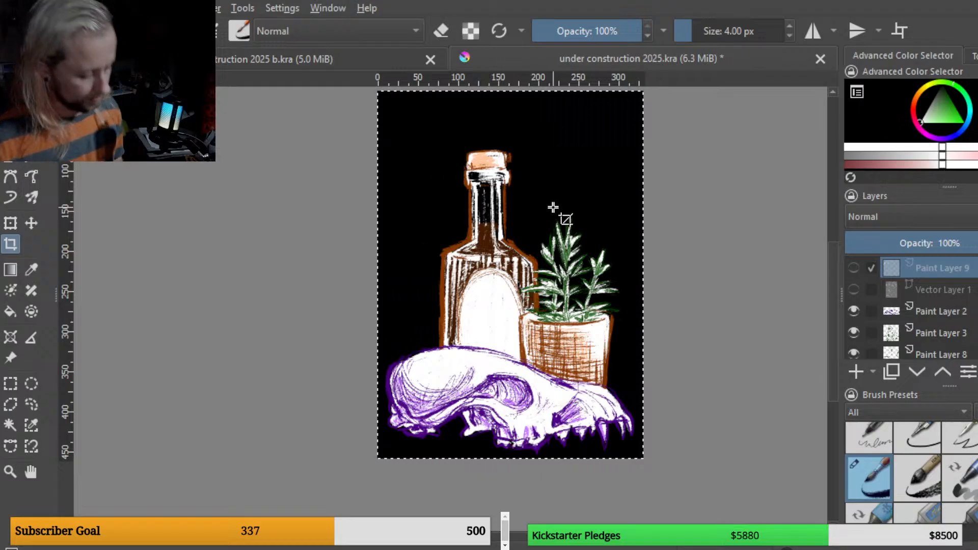
key(ctrl+s)
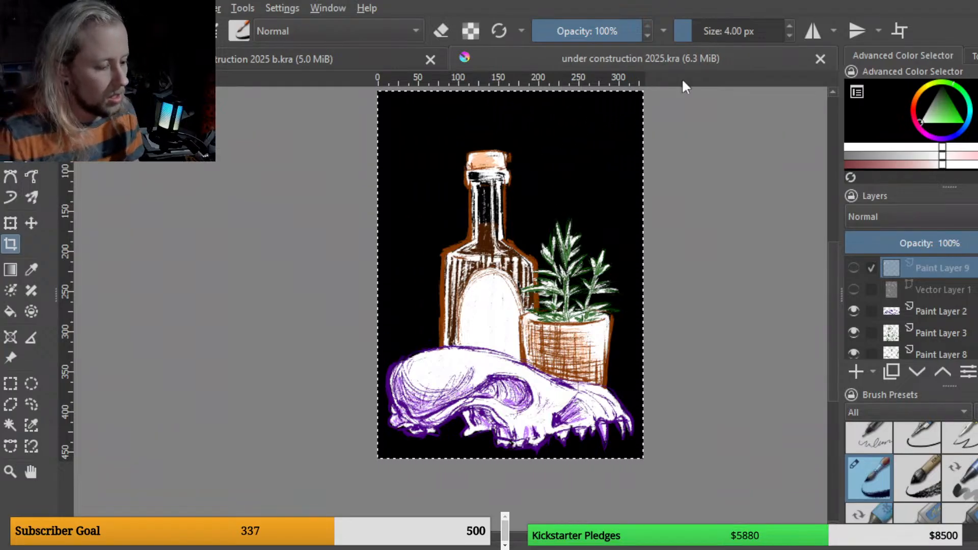
click(820, 59)
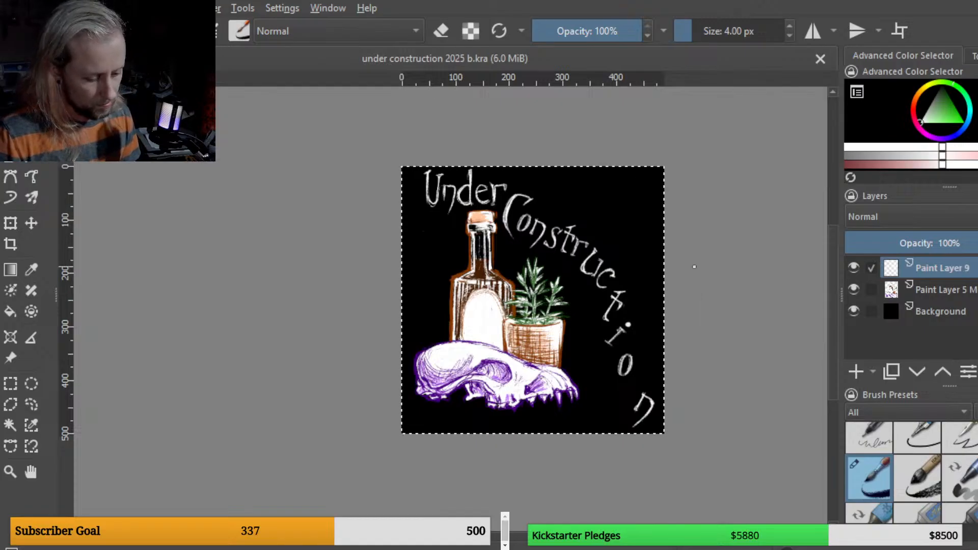
scroll(695, 266, up, 1)
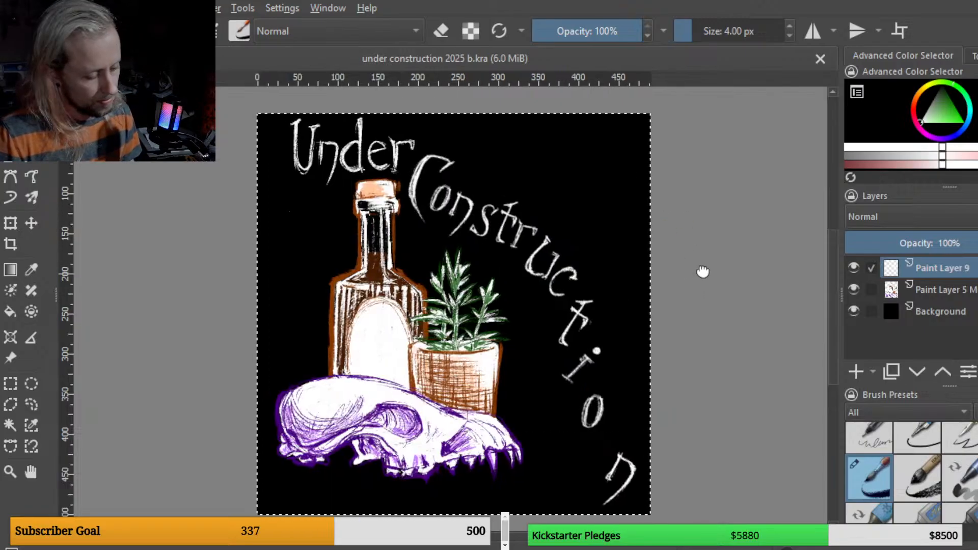
drag(703, 271, 719, 257)
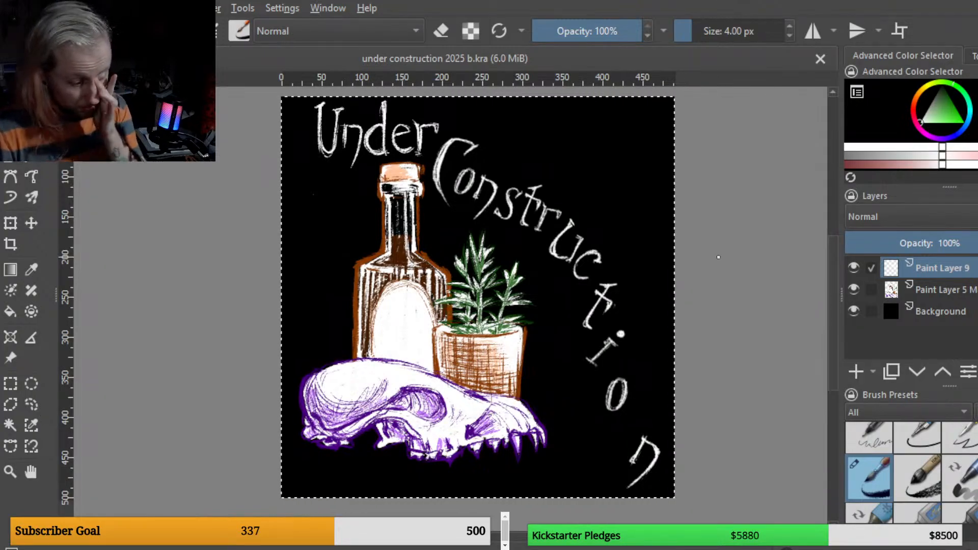